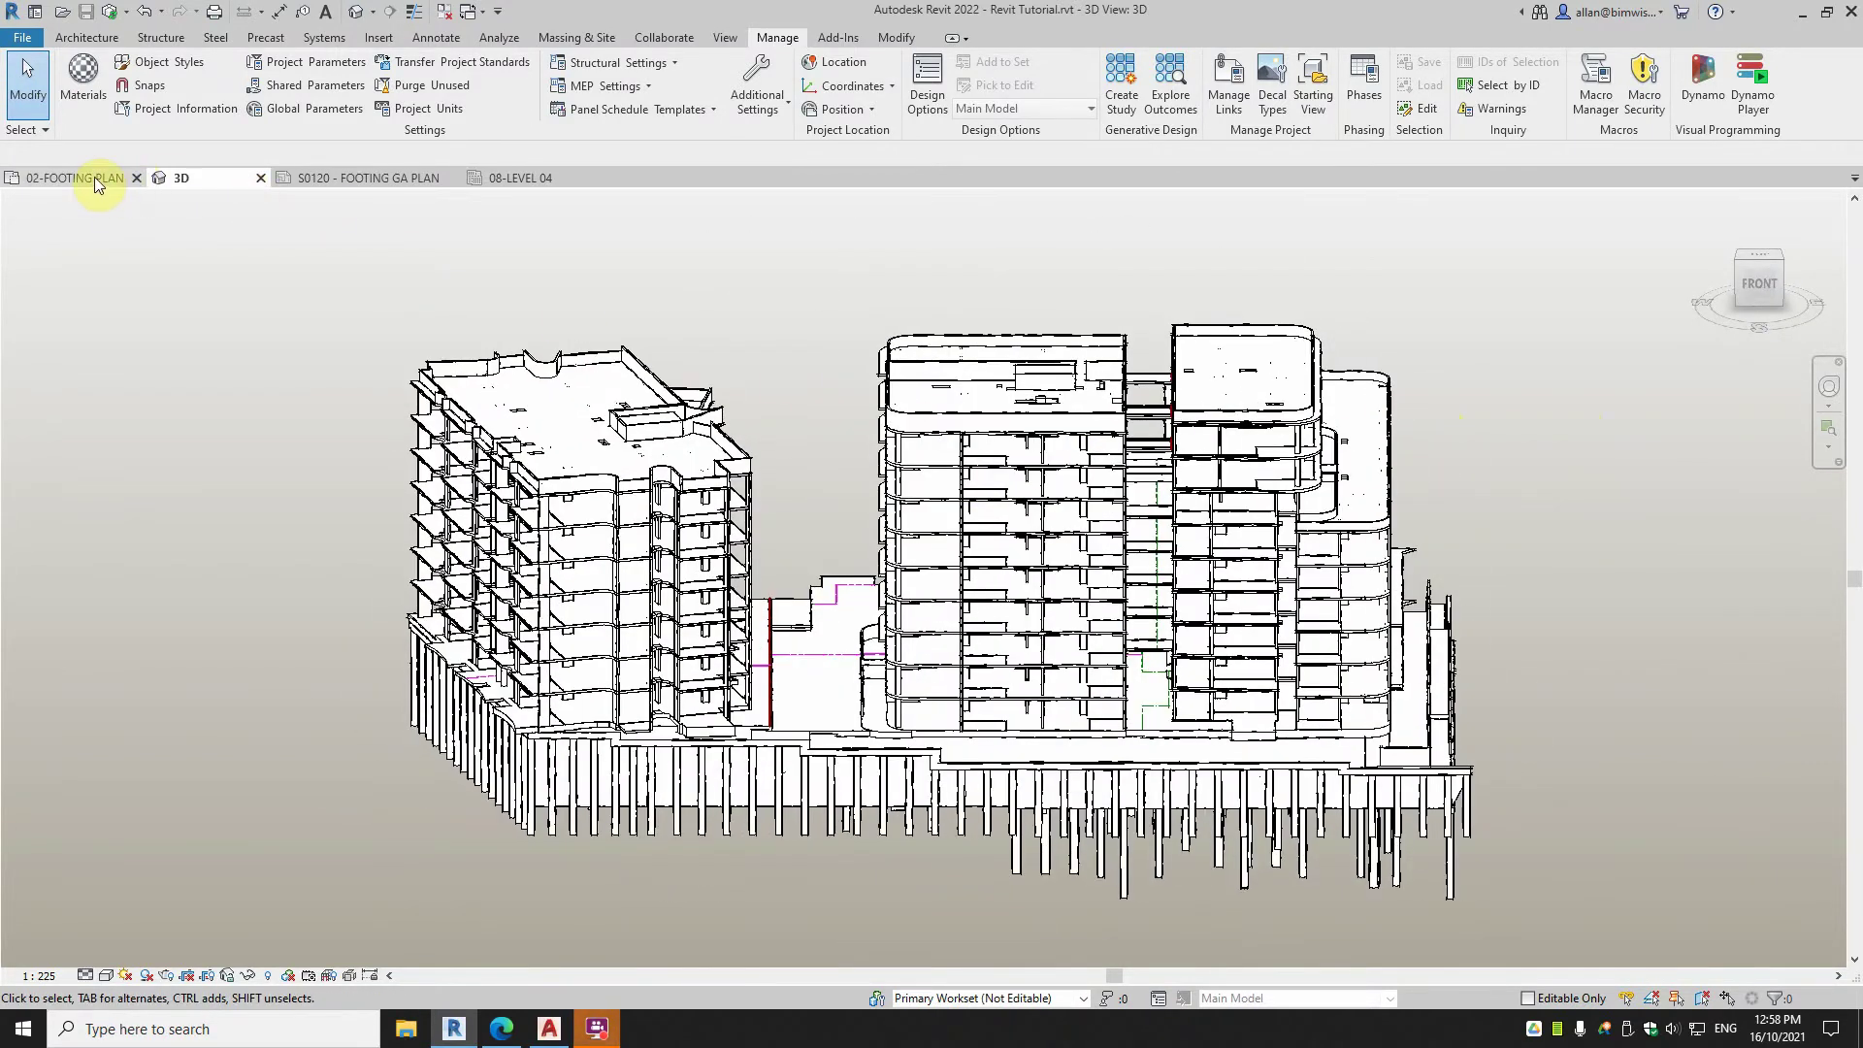
# Orbit the 3D multi-tower model from the front view round to the back.
pyautogui.keyDown('shift'); pyautogui.moveTo(811, 340); pyautogui.dragTo(241, 158, button='middle'); pyautogui.keyUp('shift')
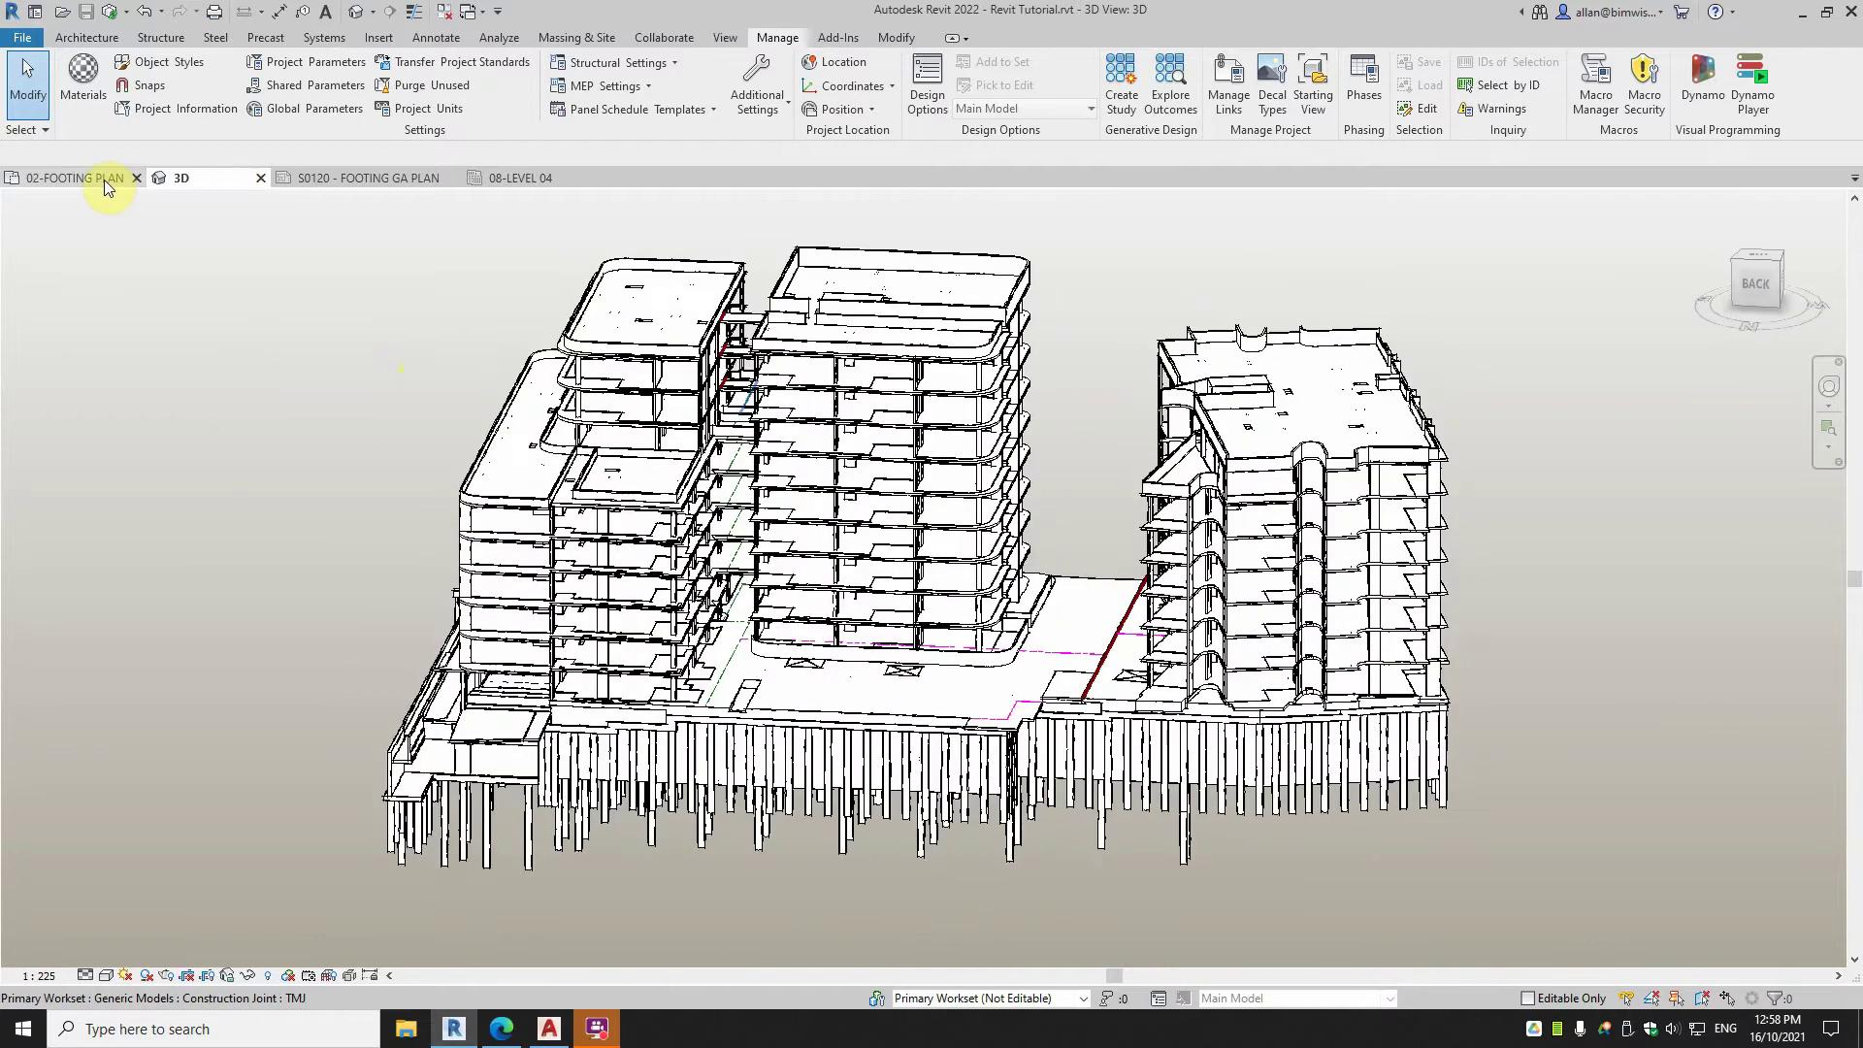
# In the 02-FOOTING PLAN view, turn on Internal Origin under Site in Visibility/Graphics (VG).
pyautogui.click(105, 182)
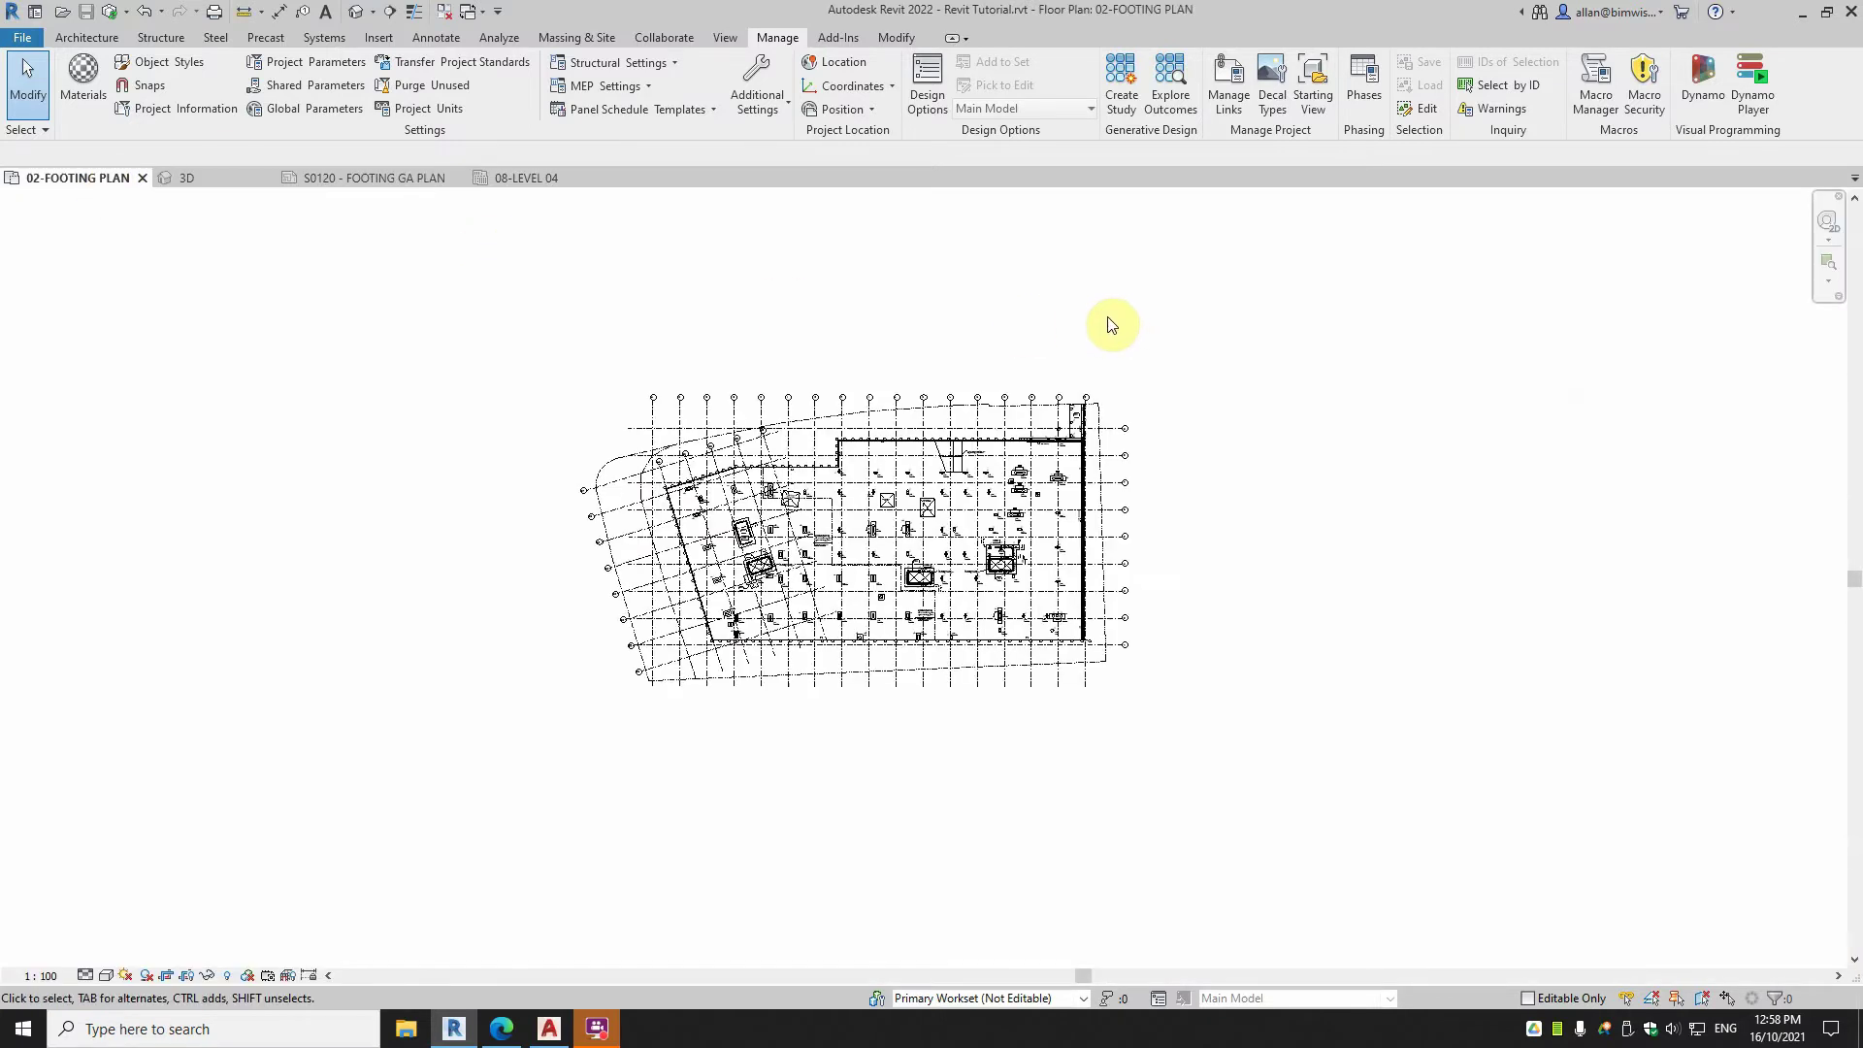
pyautogui.press('v')
pyautogui.press('g')
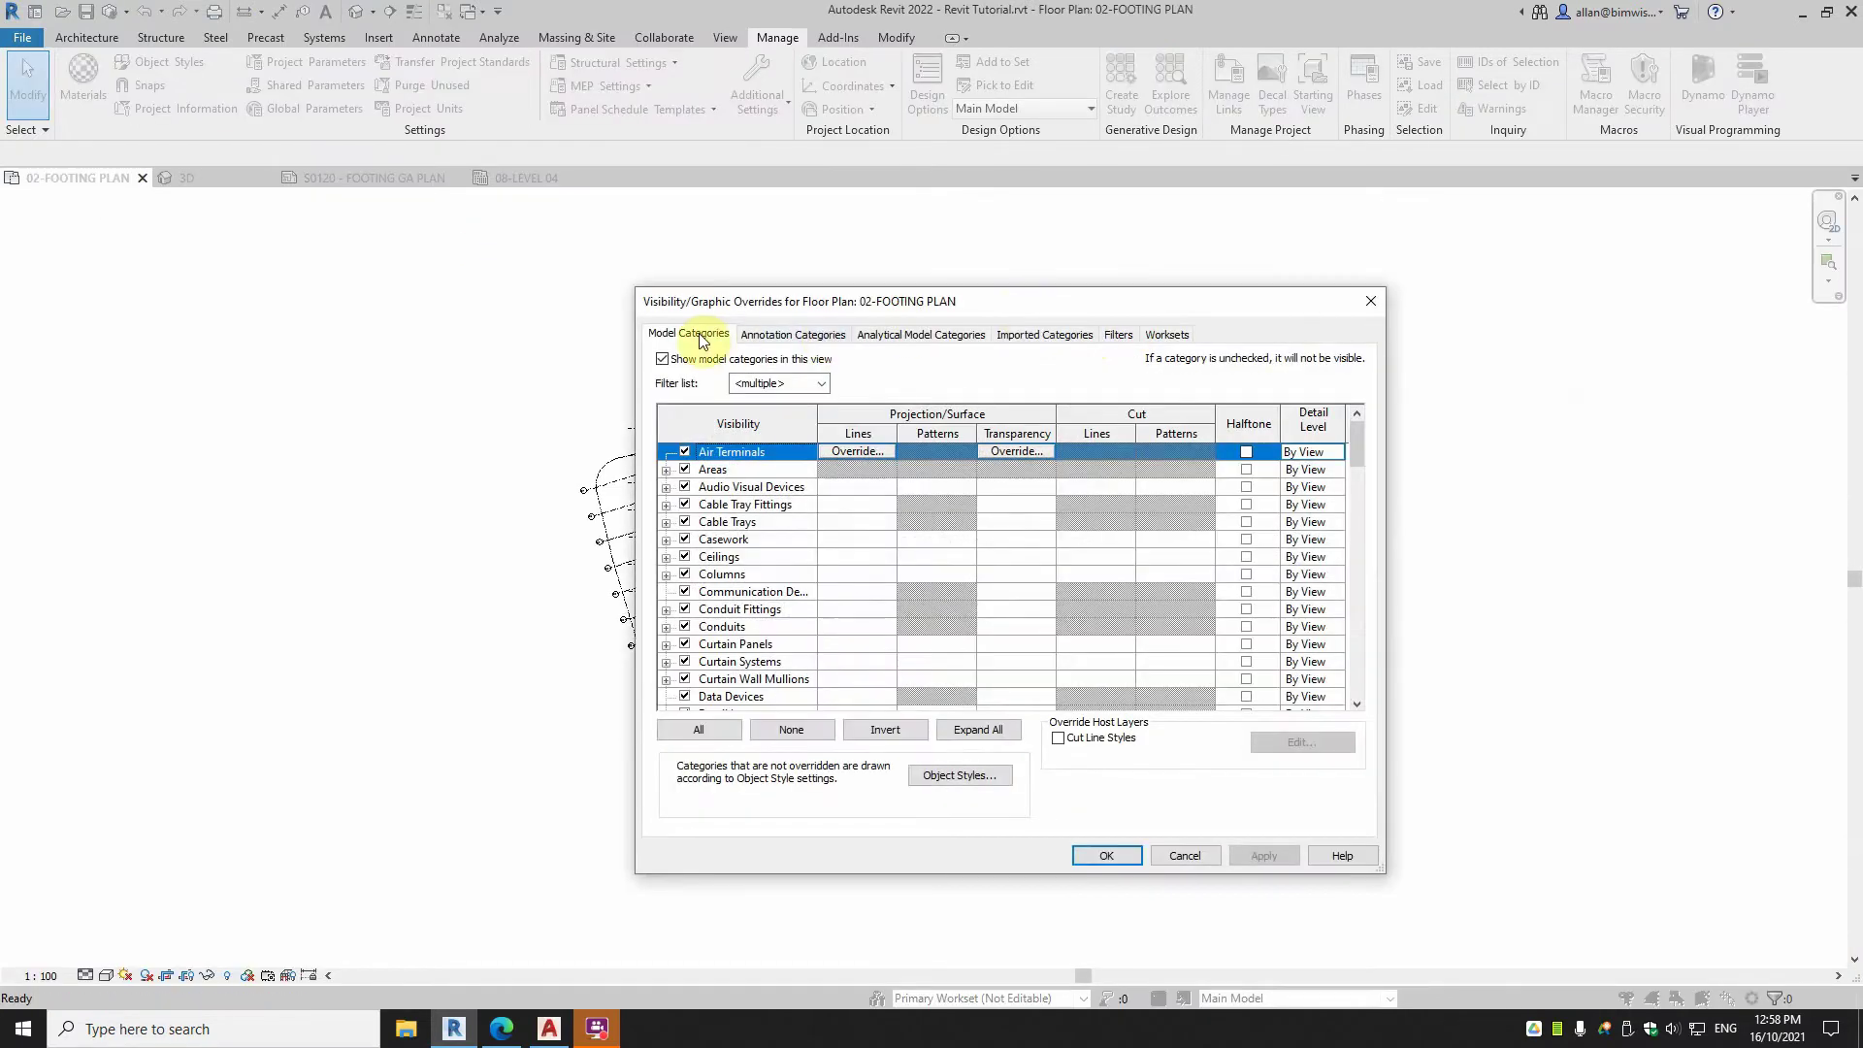
pyautogui.scroll(-10, 709, 593)
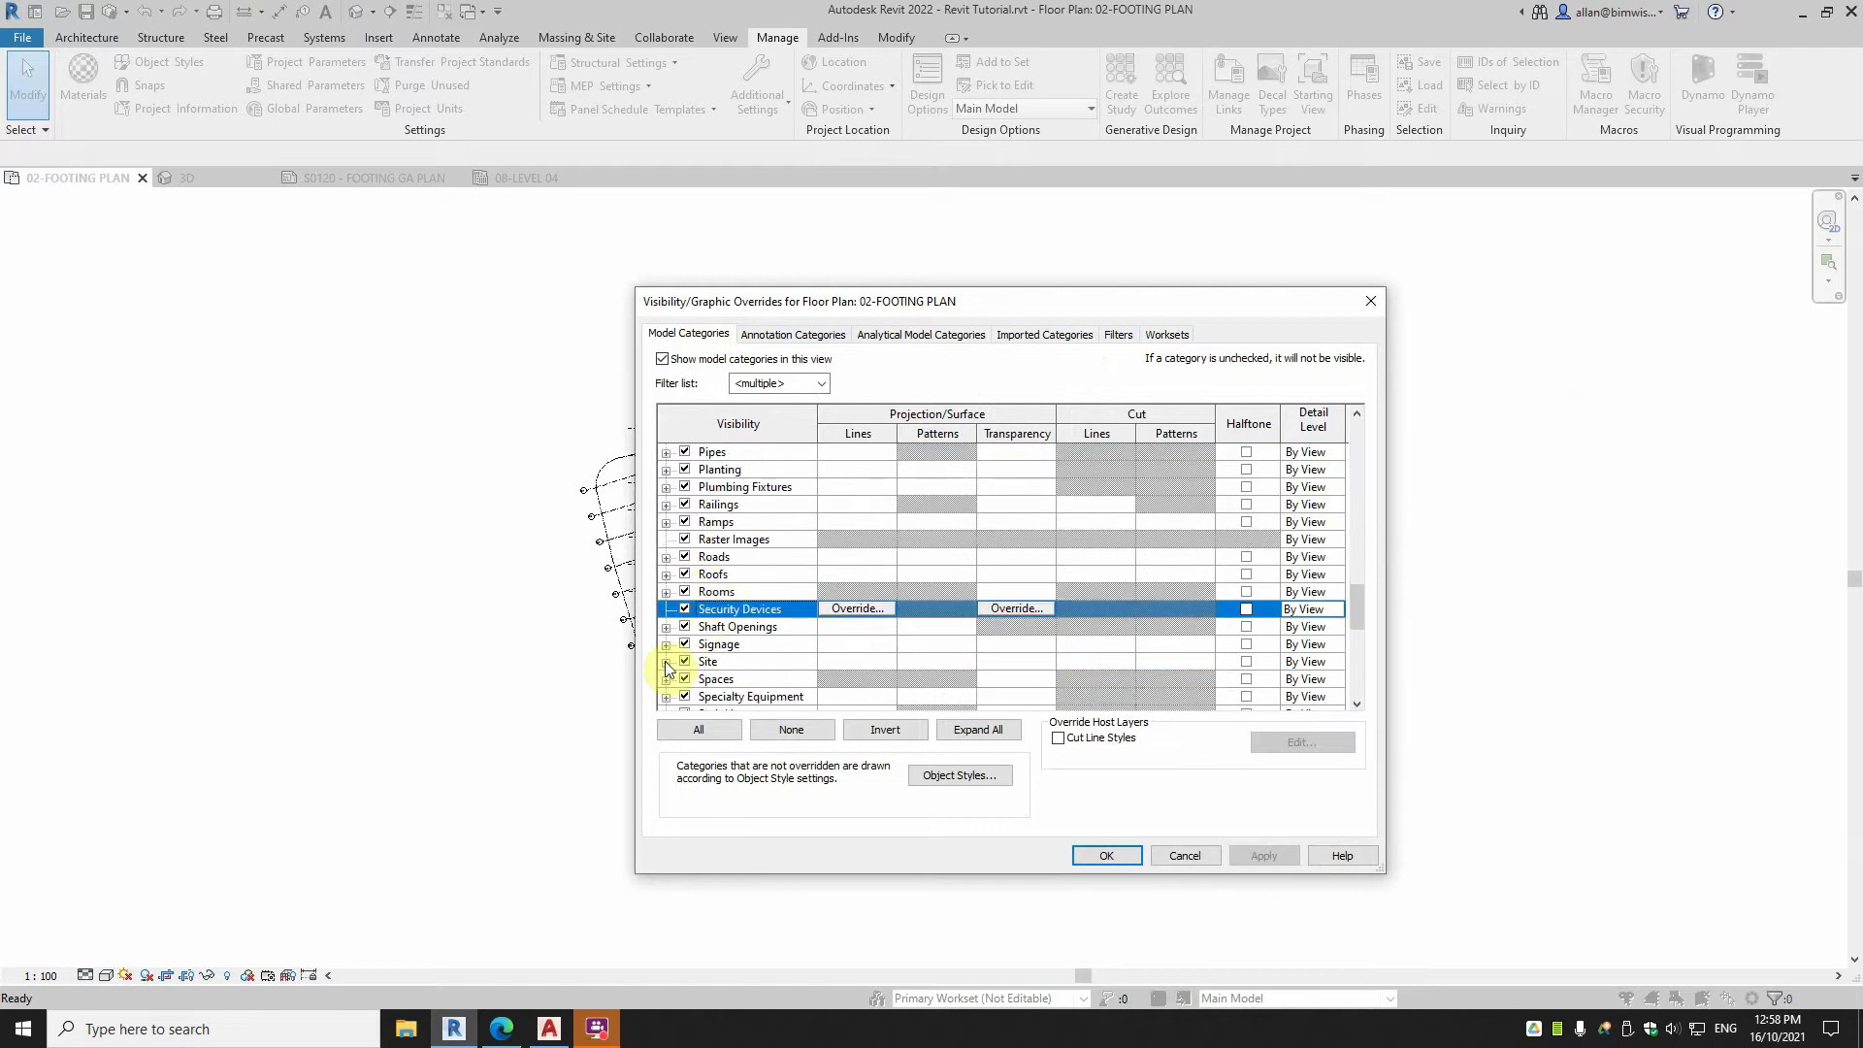
pyautogui.click(667, 669)
pyautogui.scroll(-4, 726, 623)
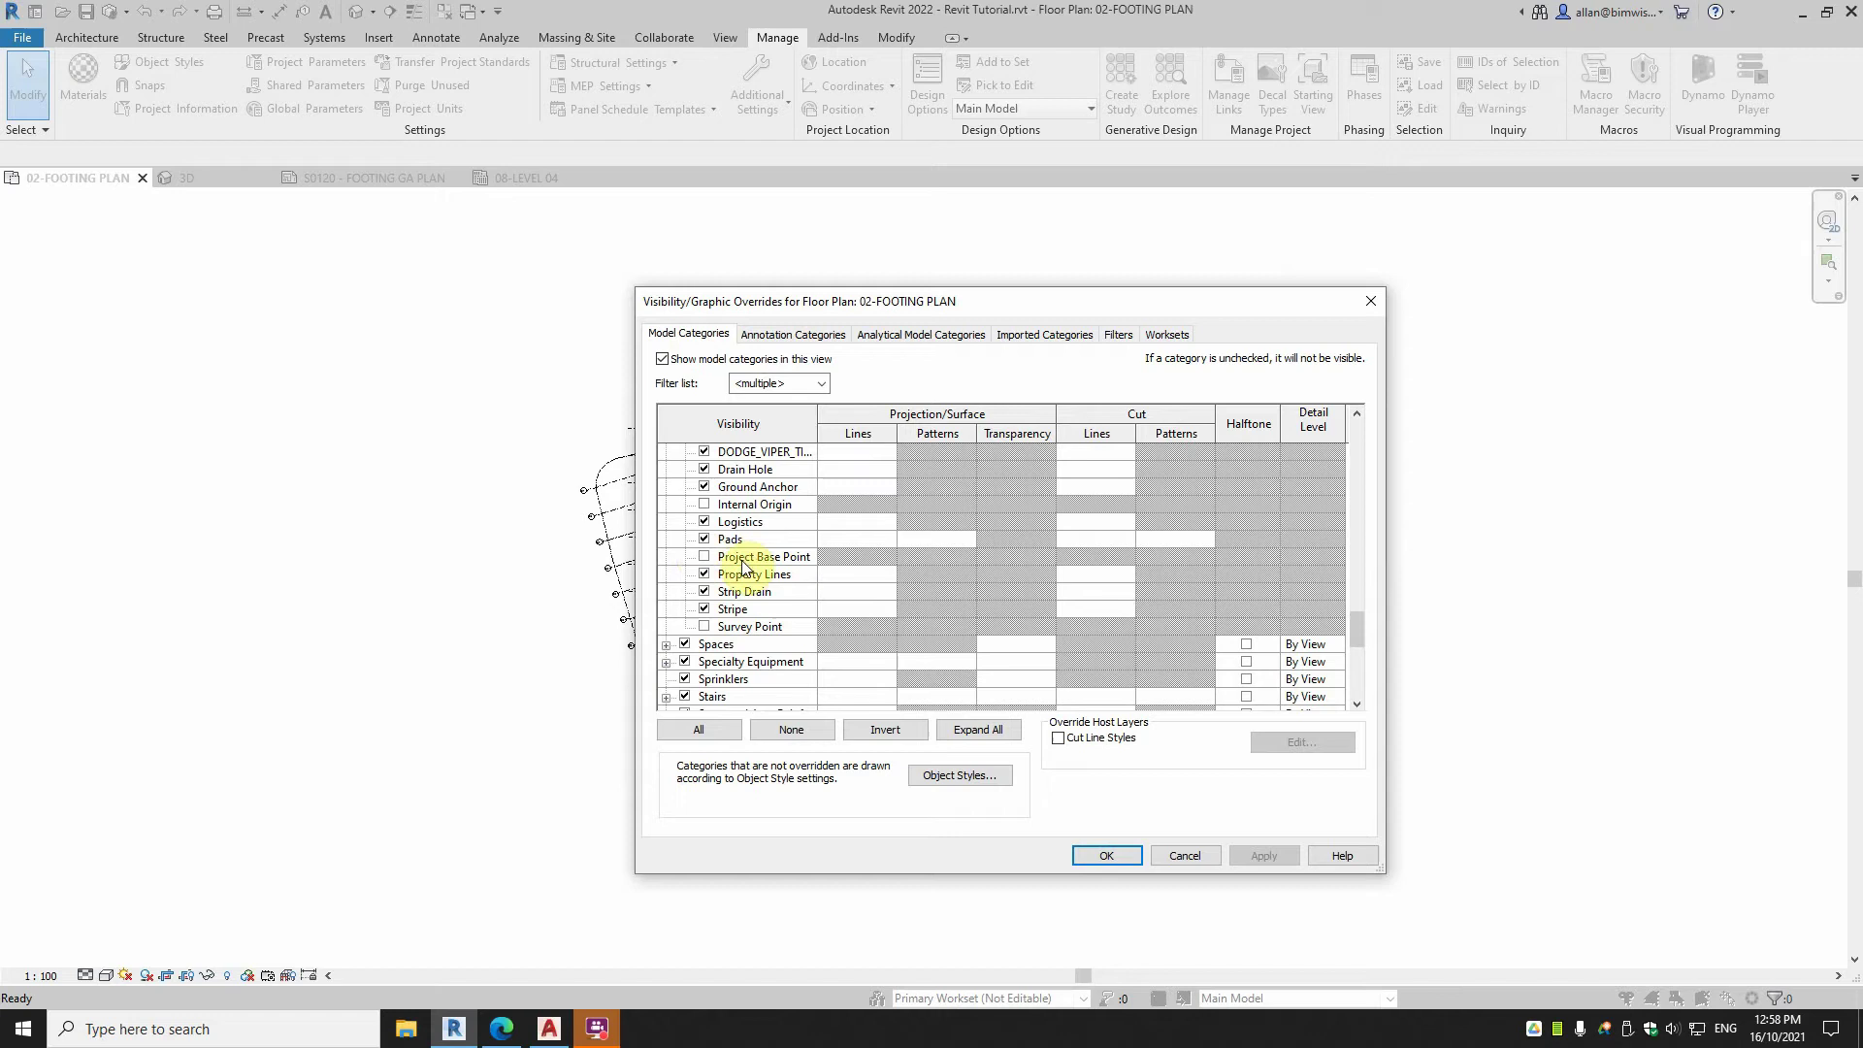
pyautogui.click(706, 506)
pyautogui.click(1106, 855)
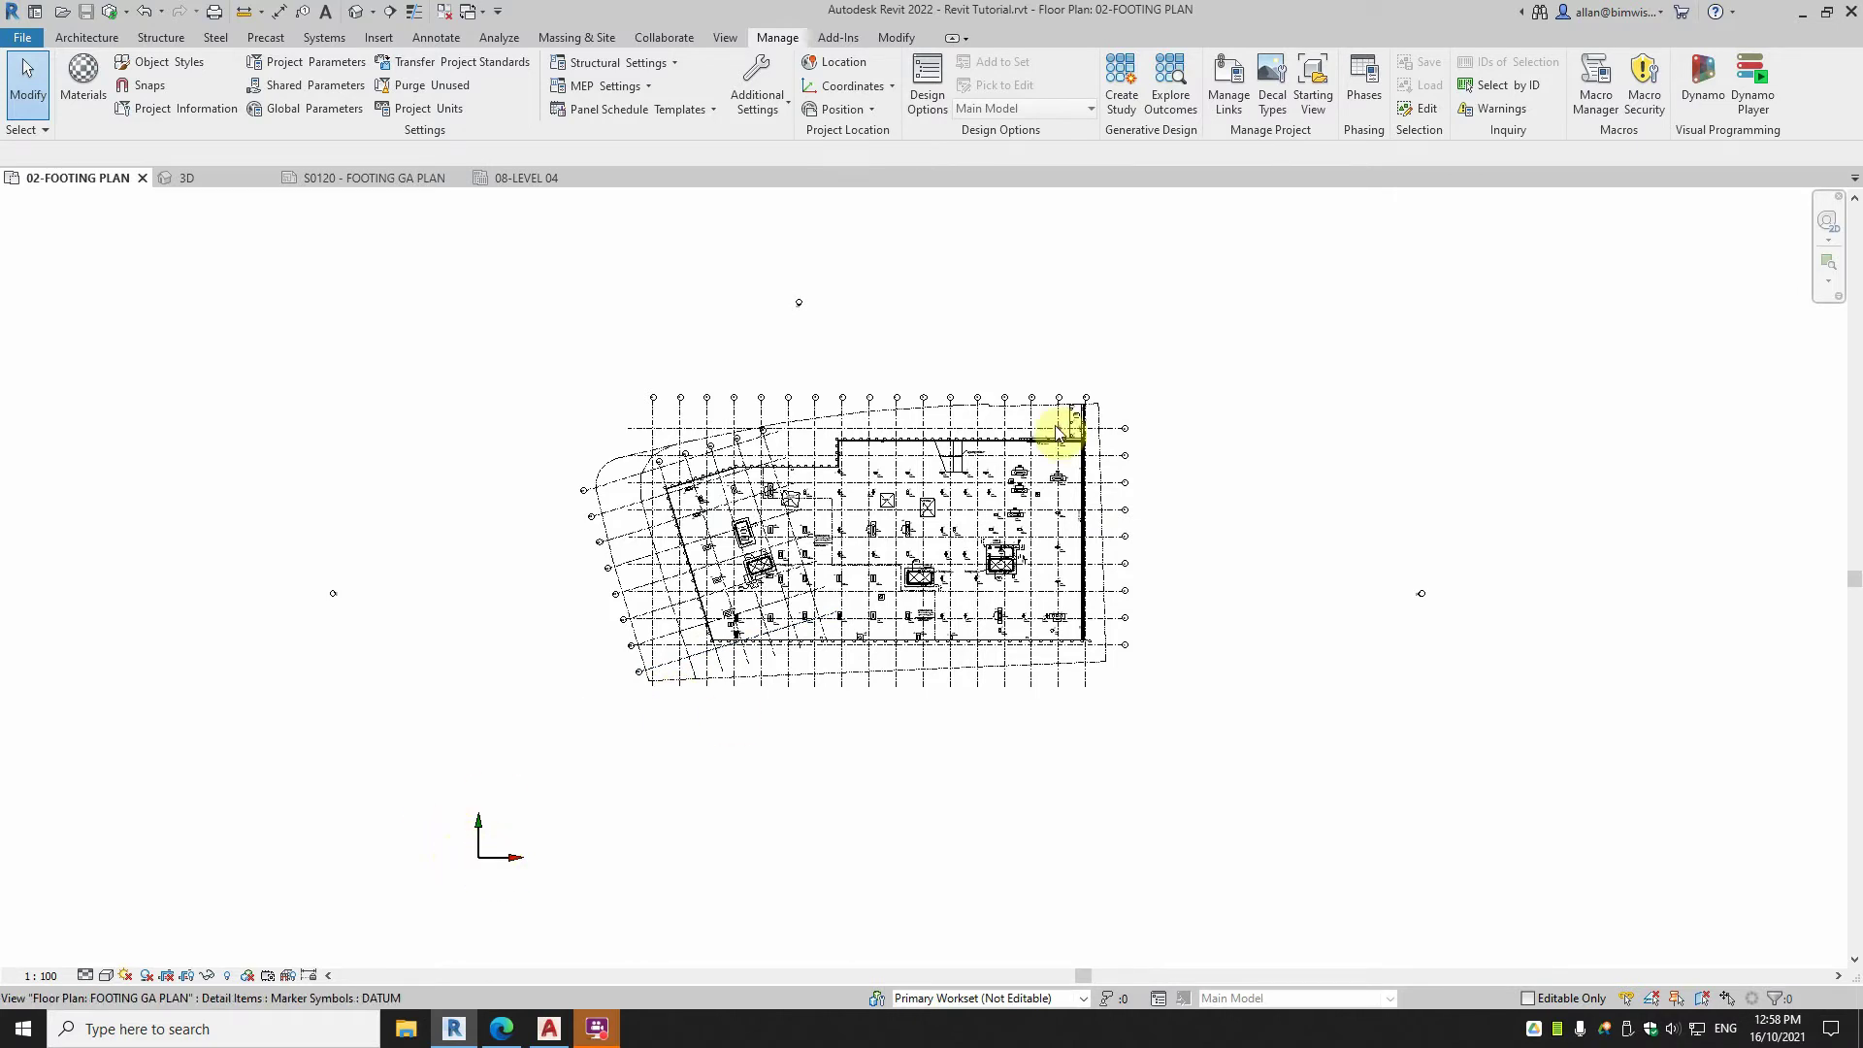
# Turn on Project Base Point under Site in the footing plan's Visibility/Graphics.
pyautogui.scroll(8, 1066, 434)
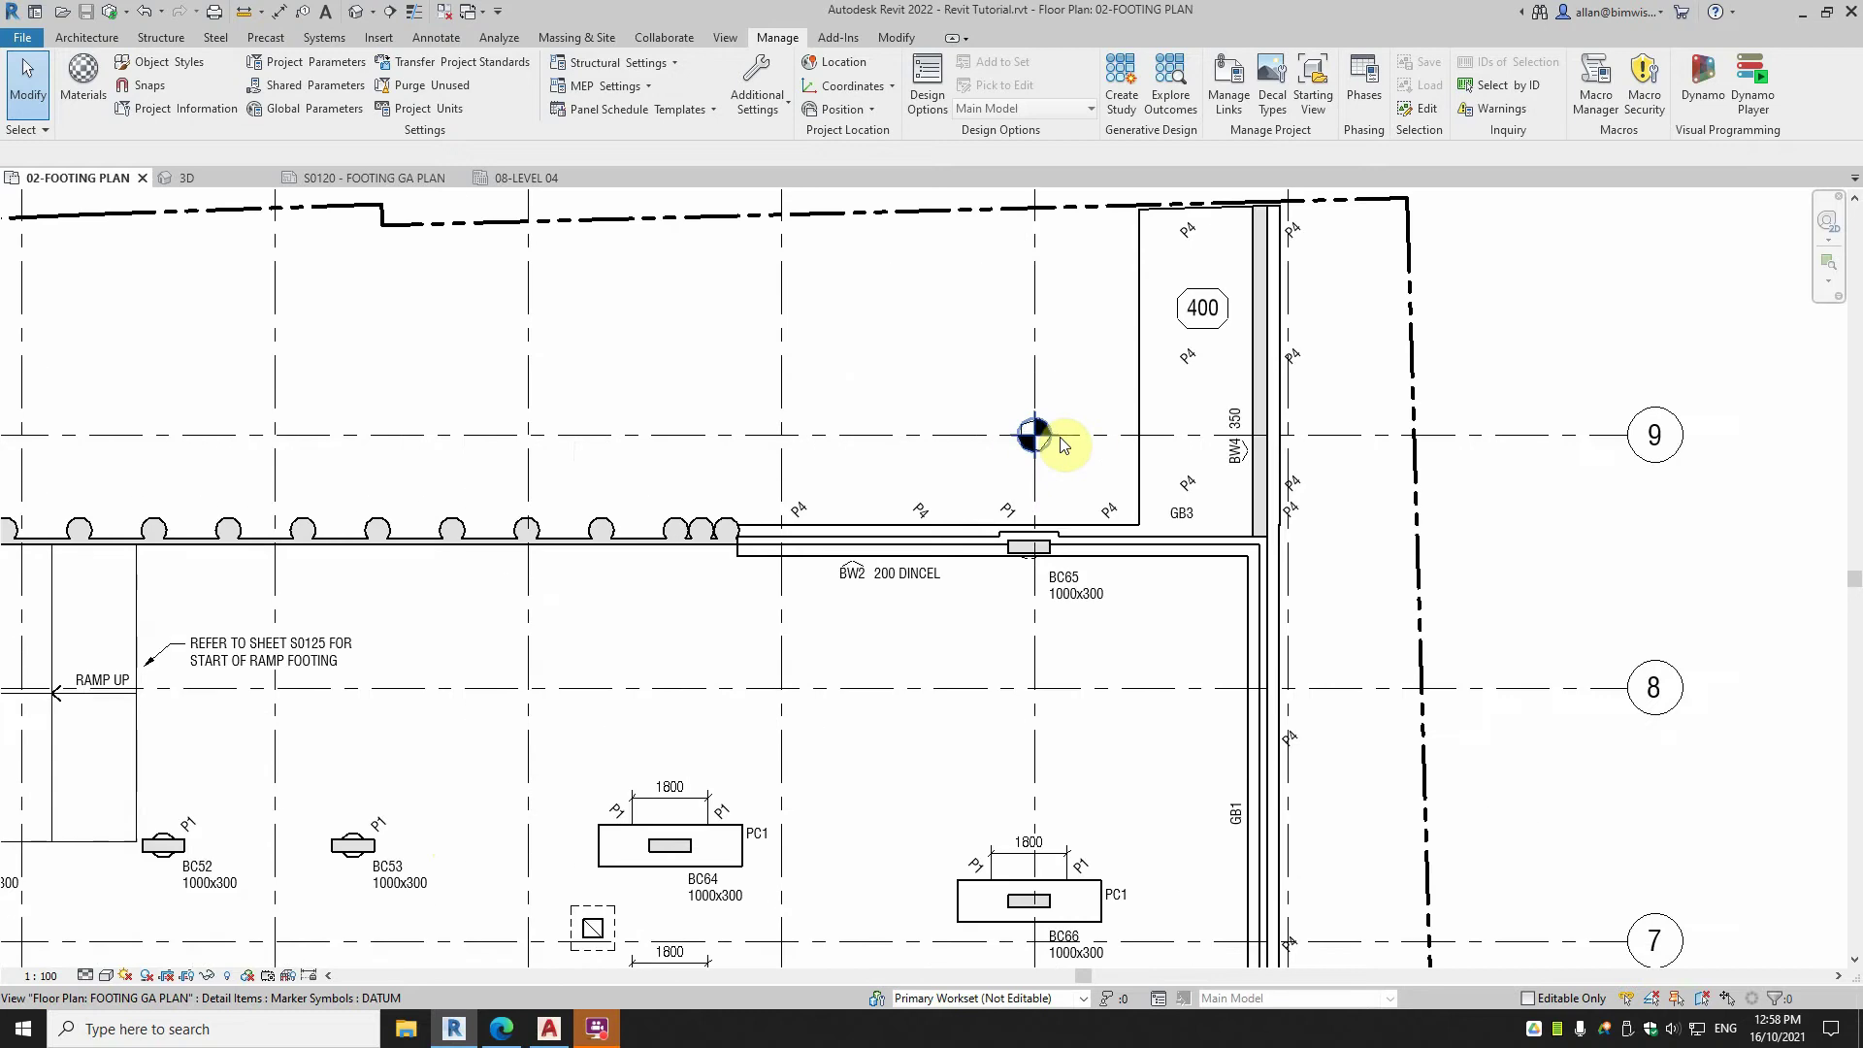
pyautogui.scroll(-4, 1030, 441)
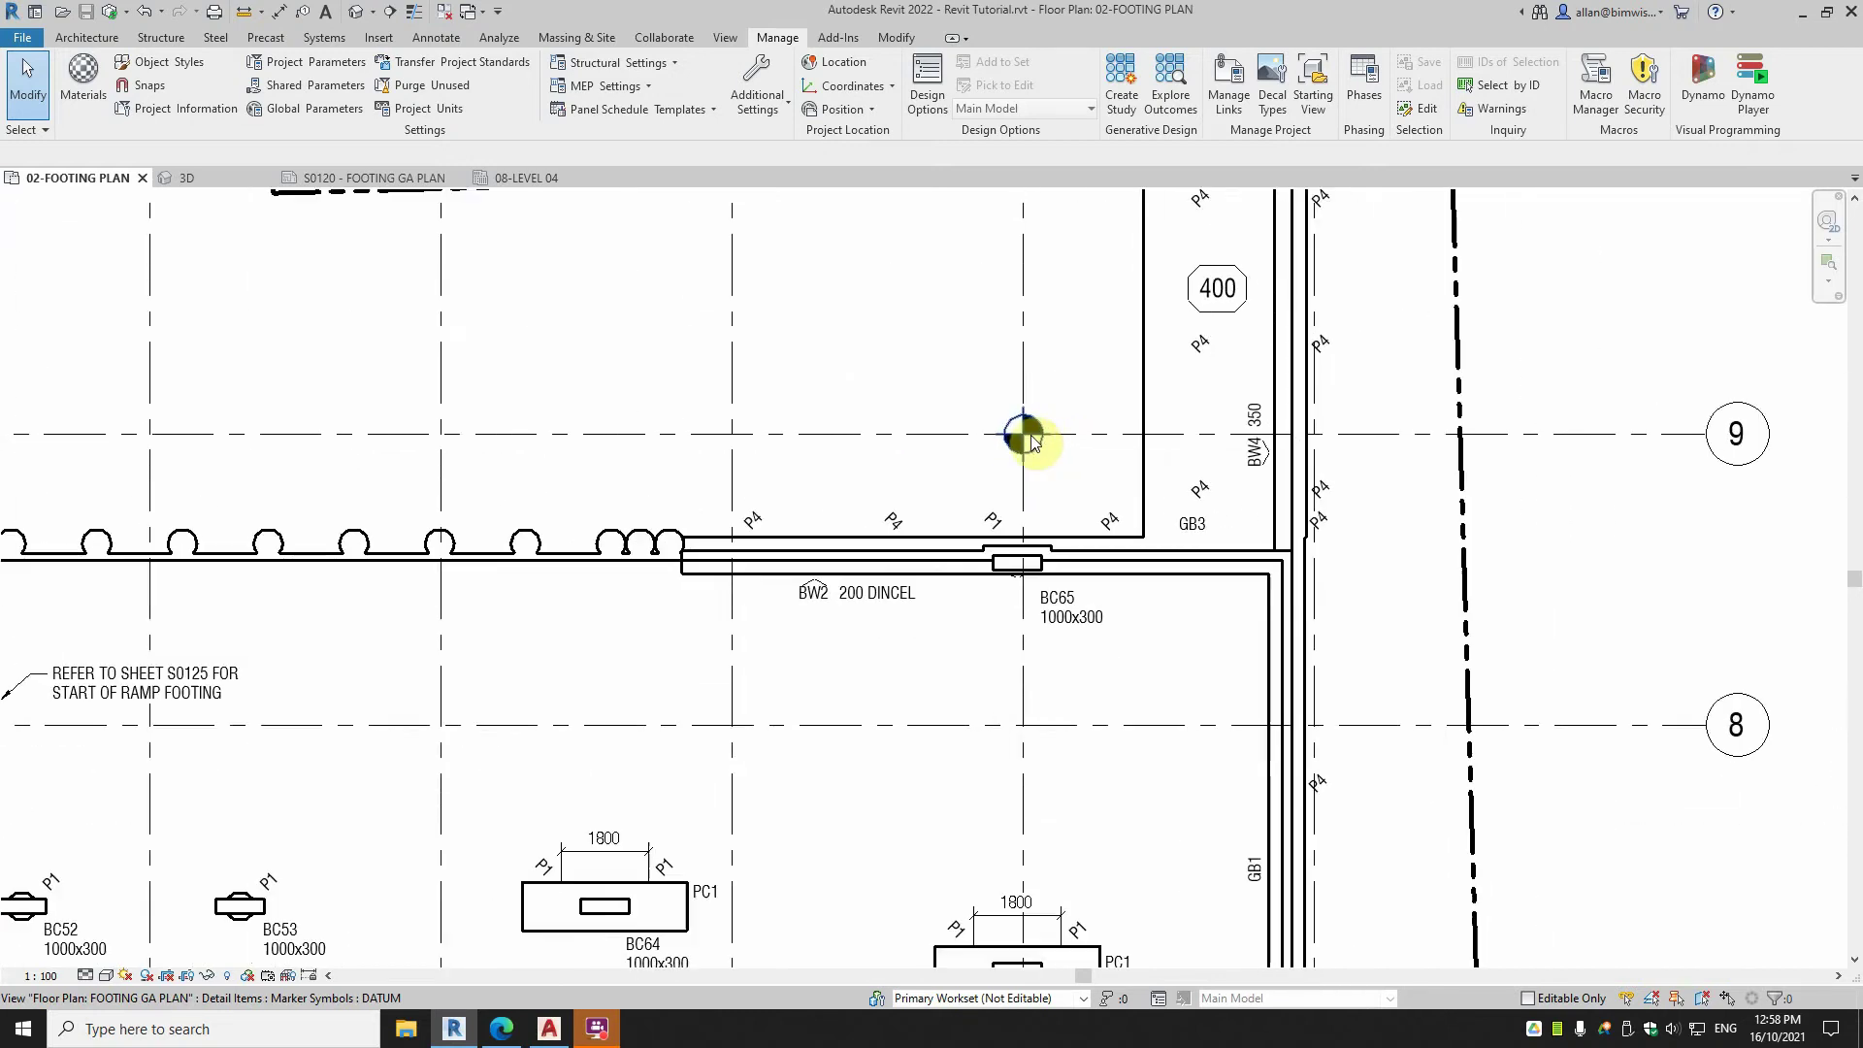
pyautogui.scroll(-2, 1031, 441)
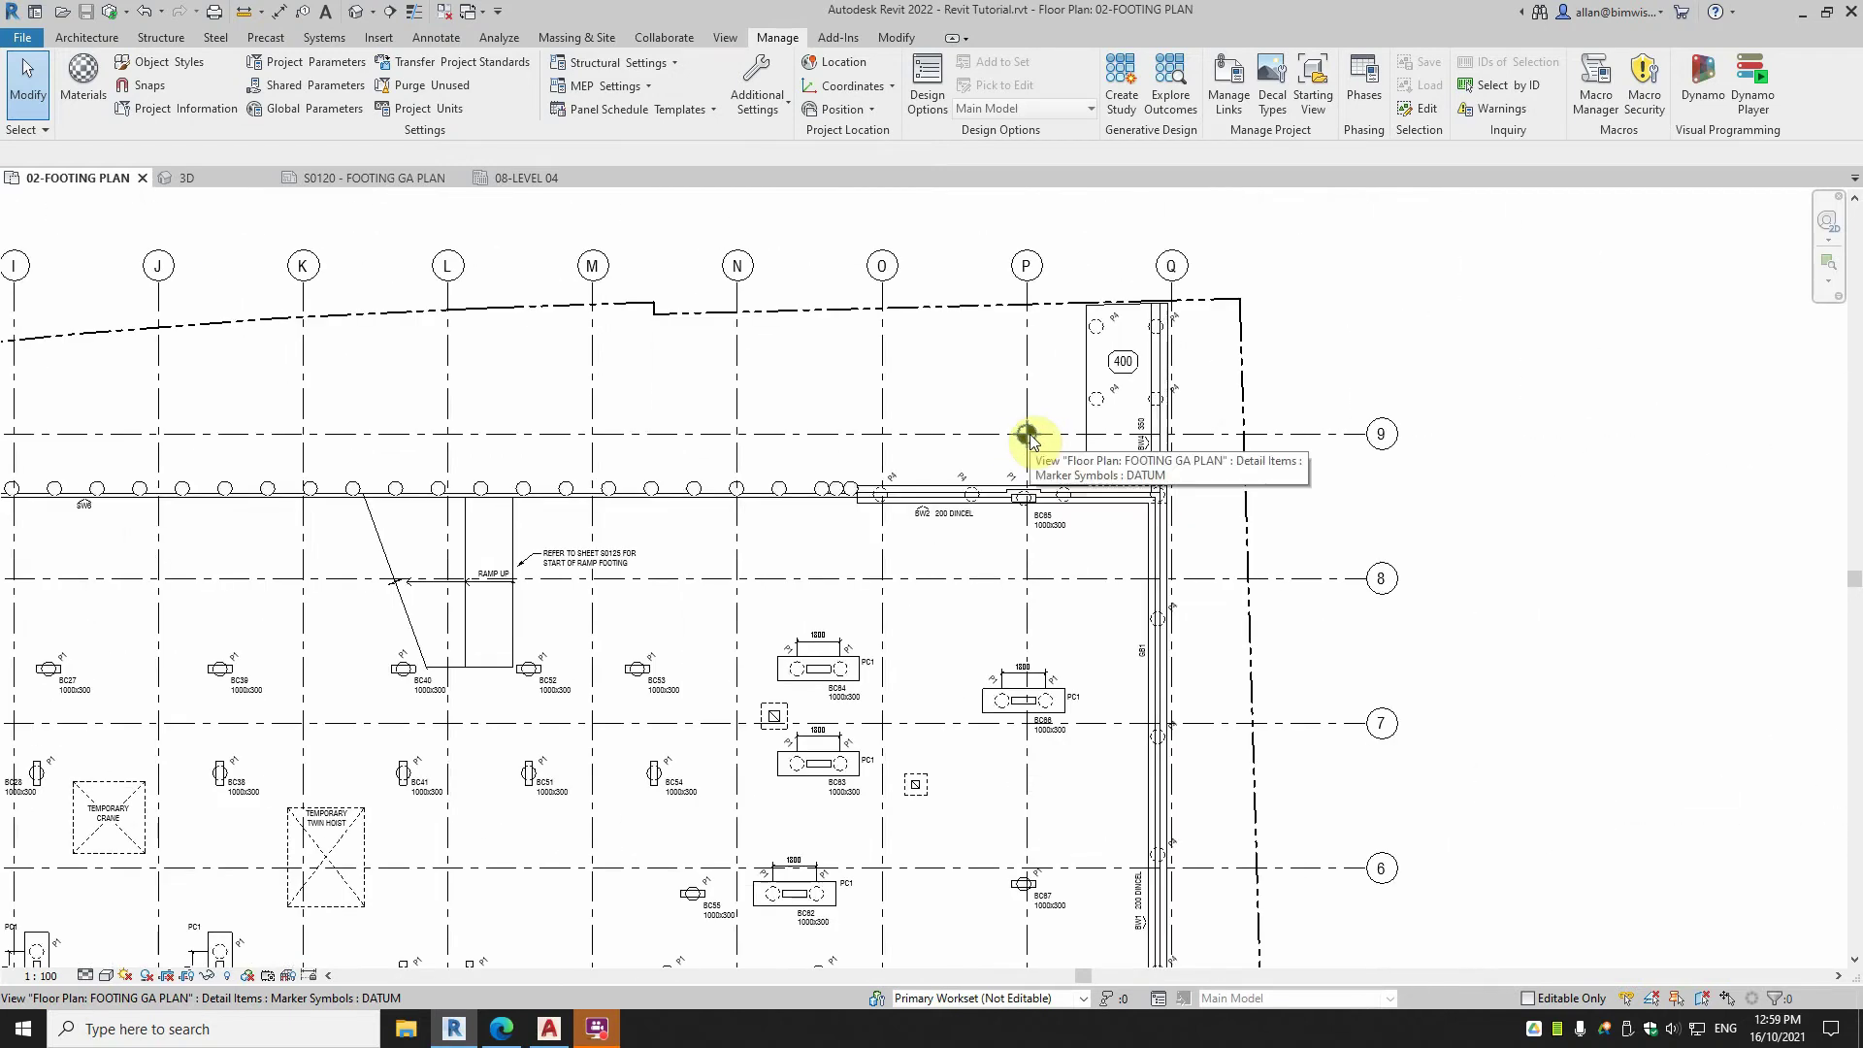
pyautogui.press('v')
pyautogui.press('g')
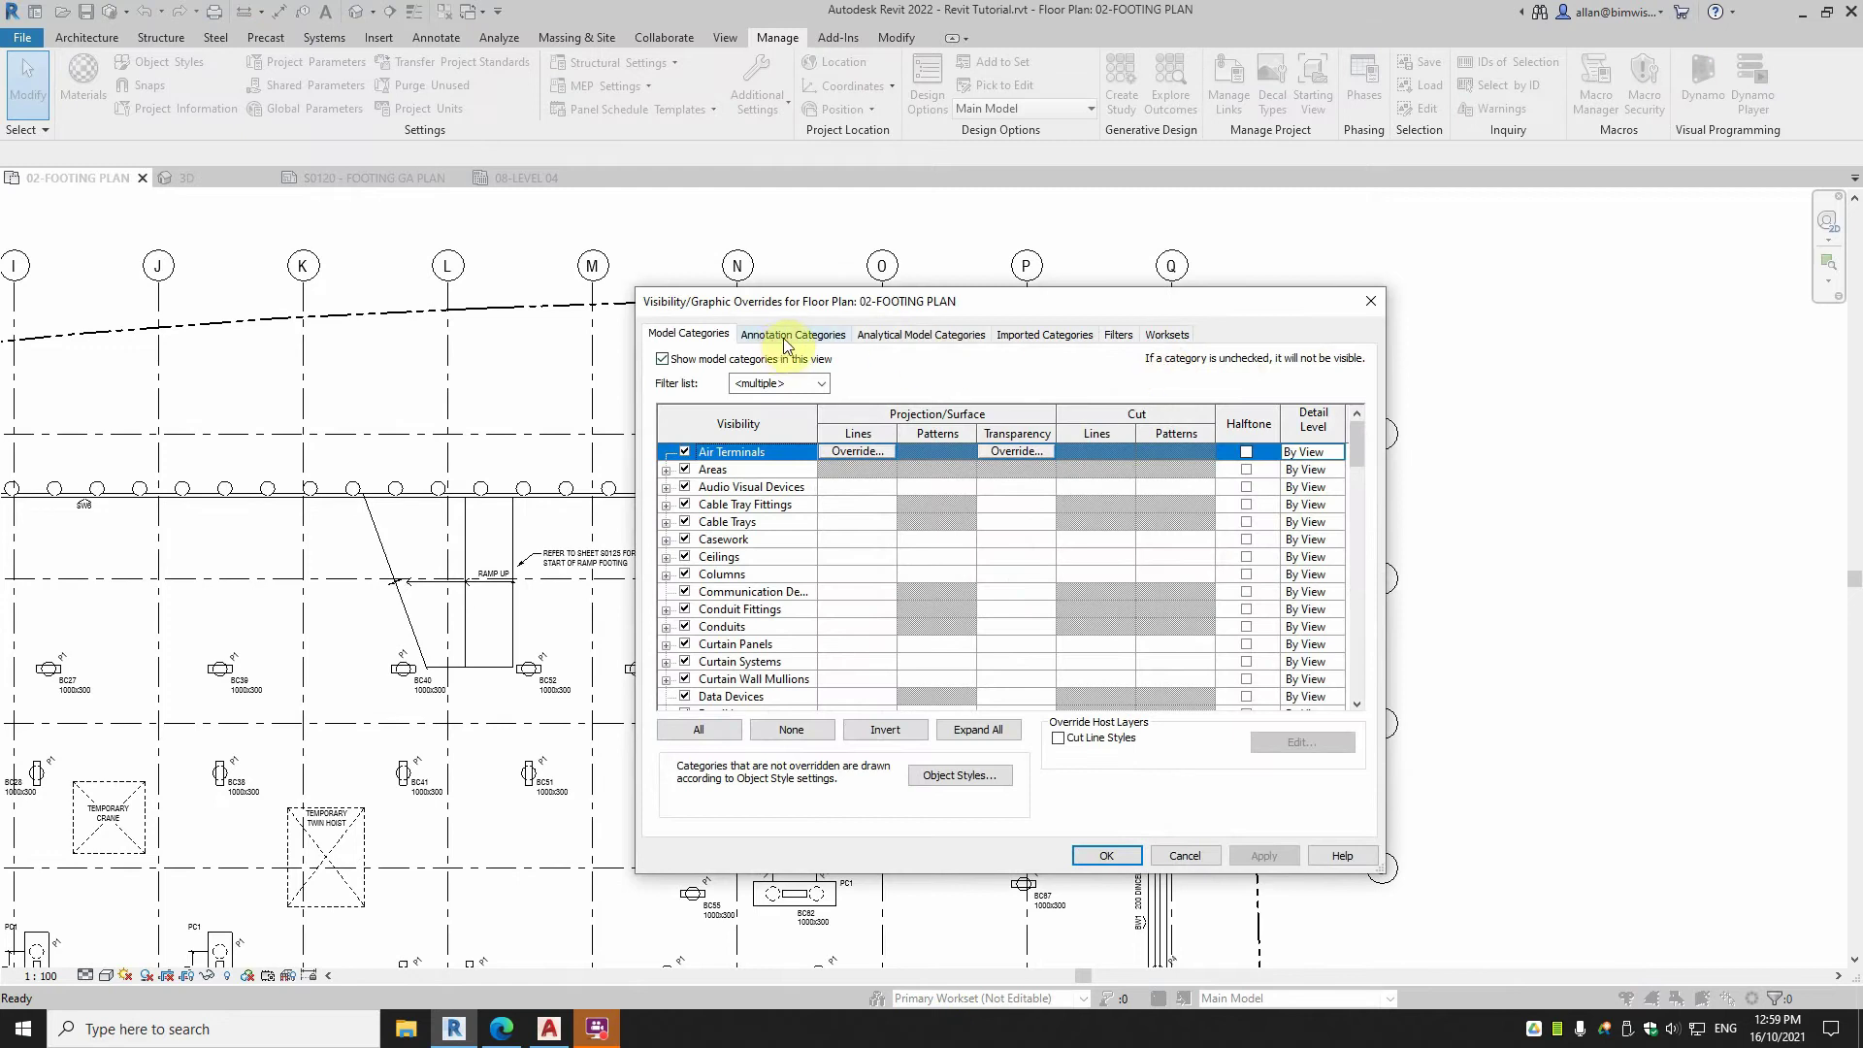
pyautogui.scroll(-2, 694, 651)
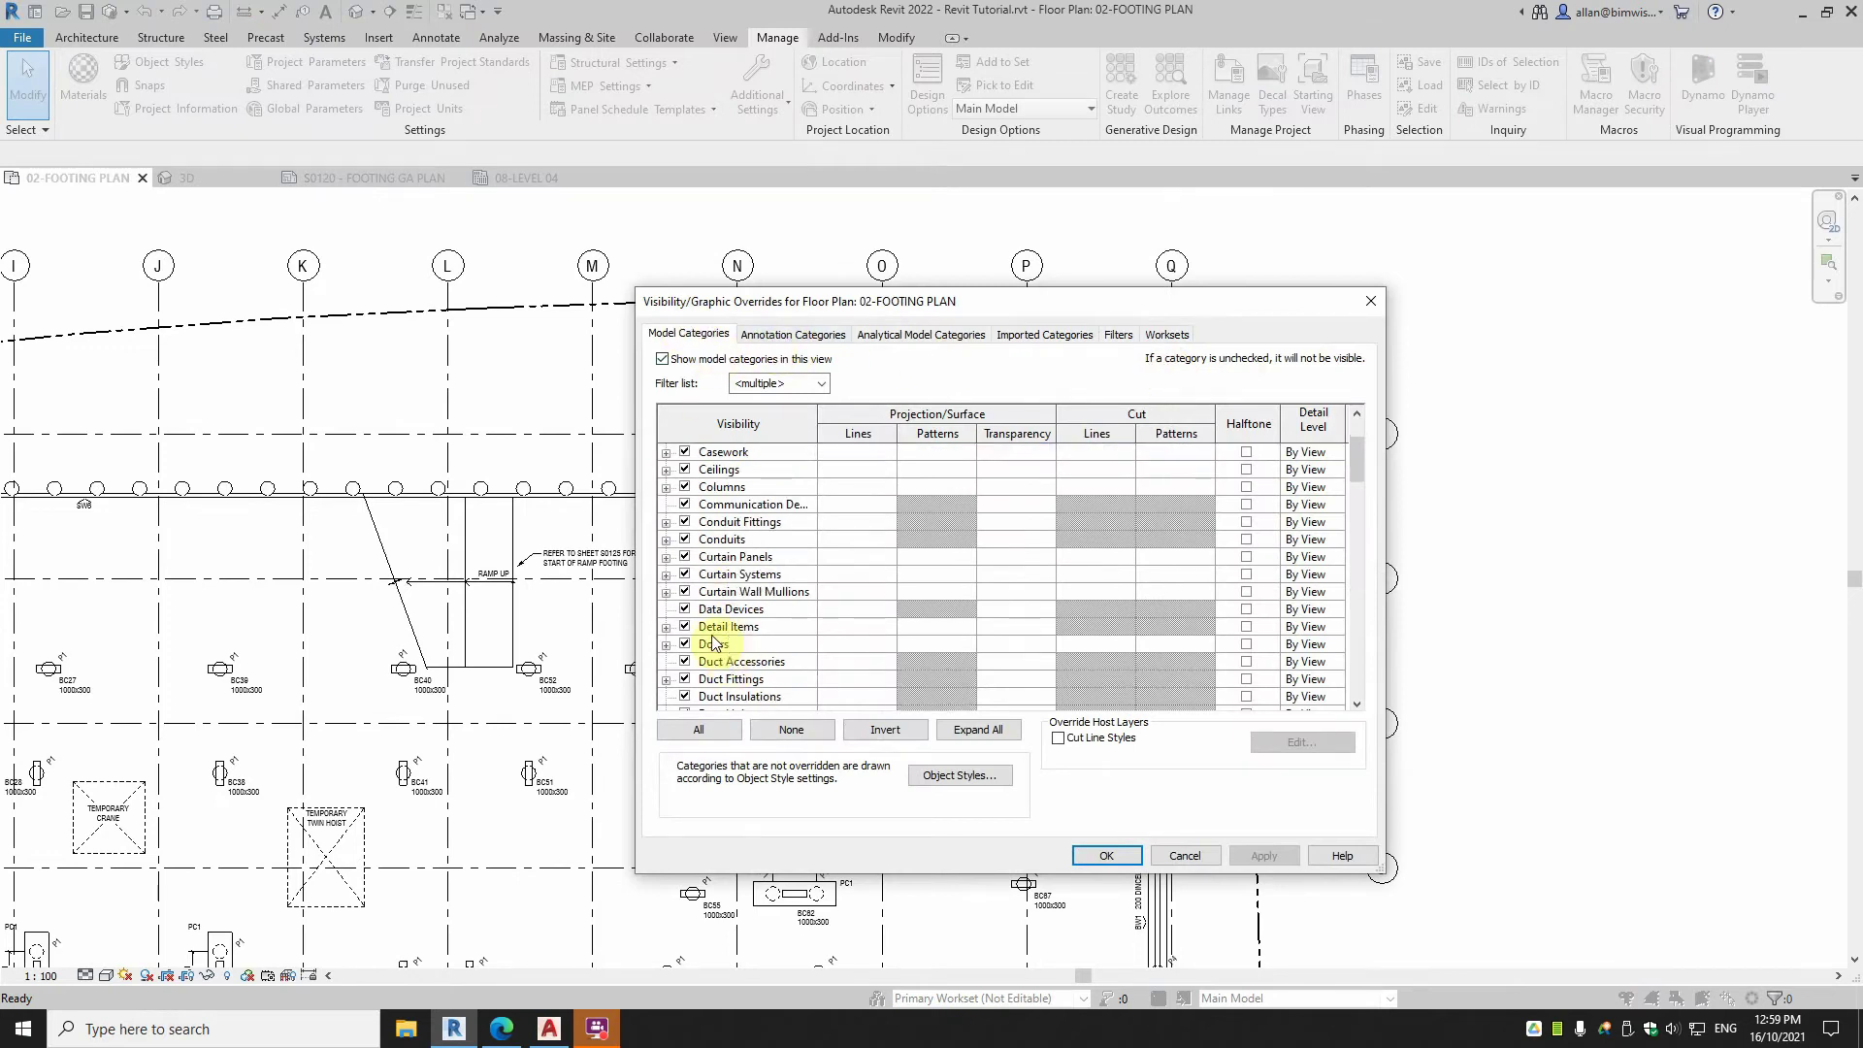
pyautogui.press('s')
pyautogui.scroll(-1, 699, 652)
pyautogui.click(665, 663)
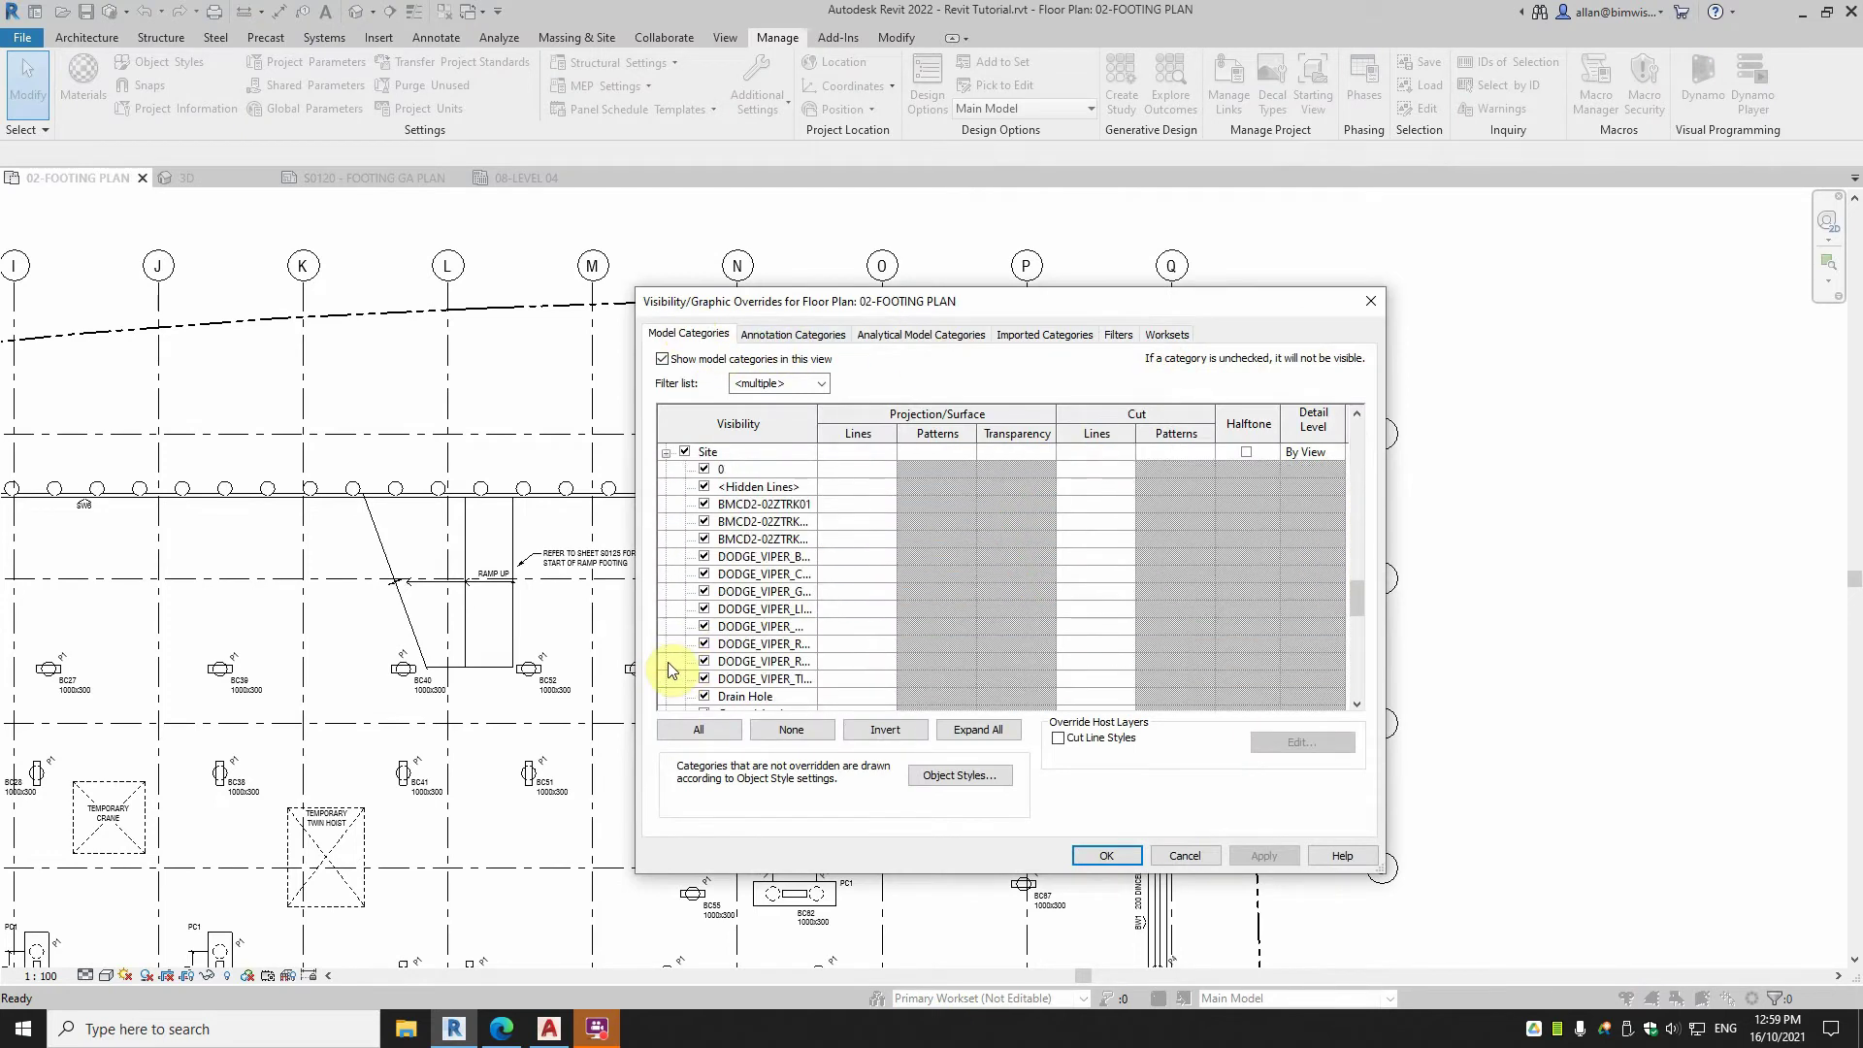
pyautogui.scroll(-3, 699, 650)
pyautogui.click(700, 633)
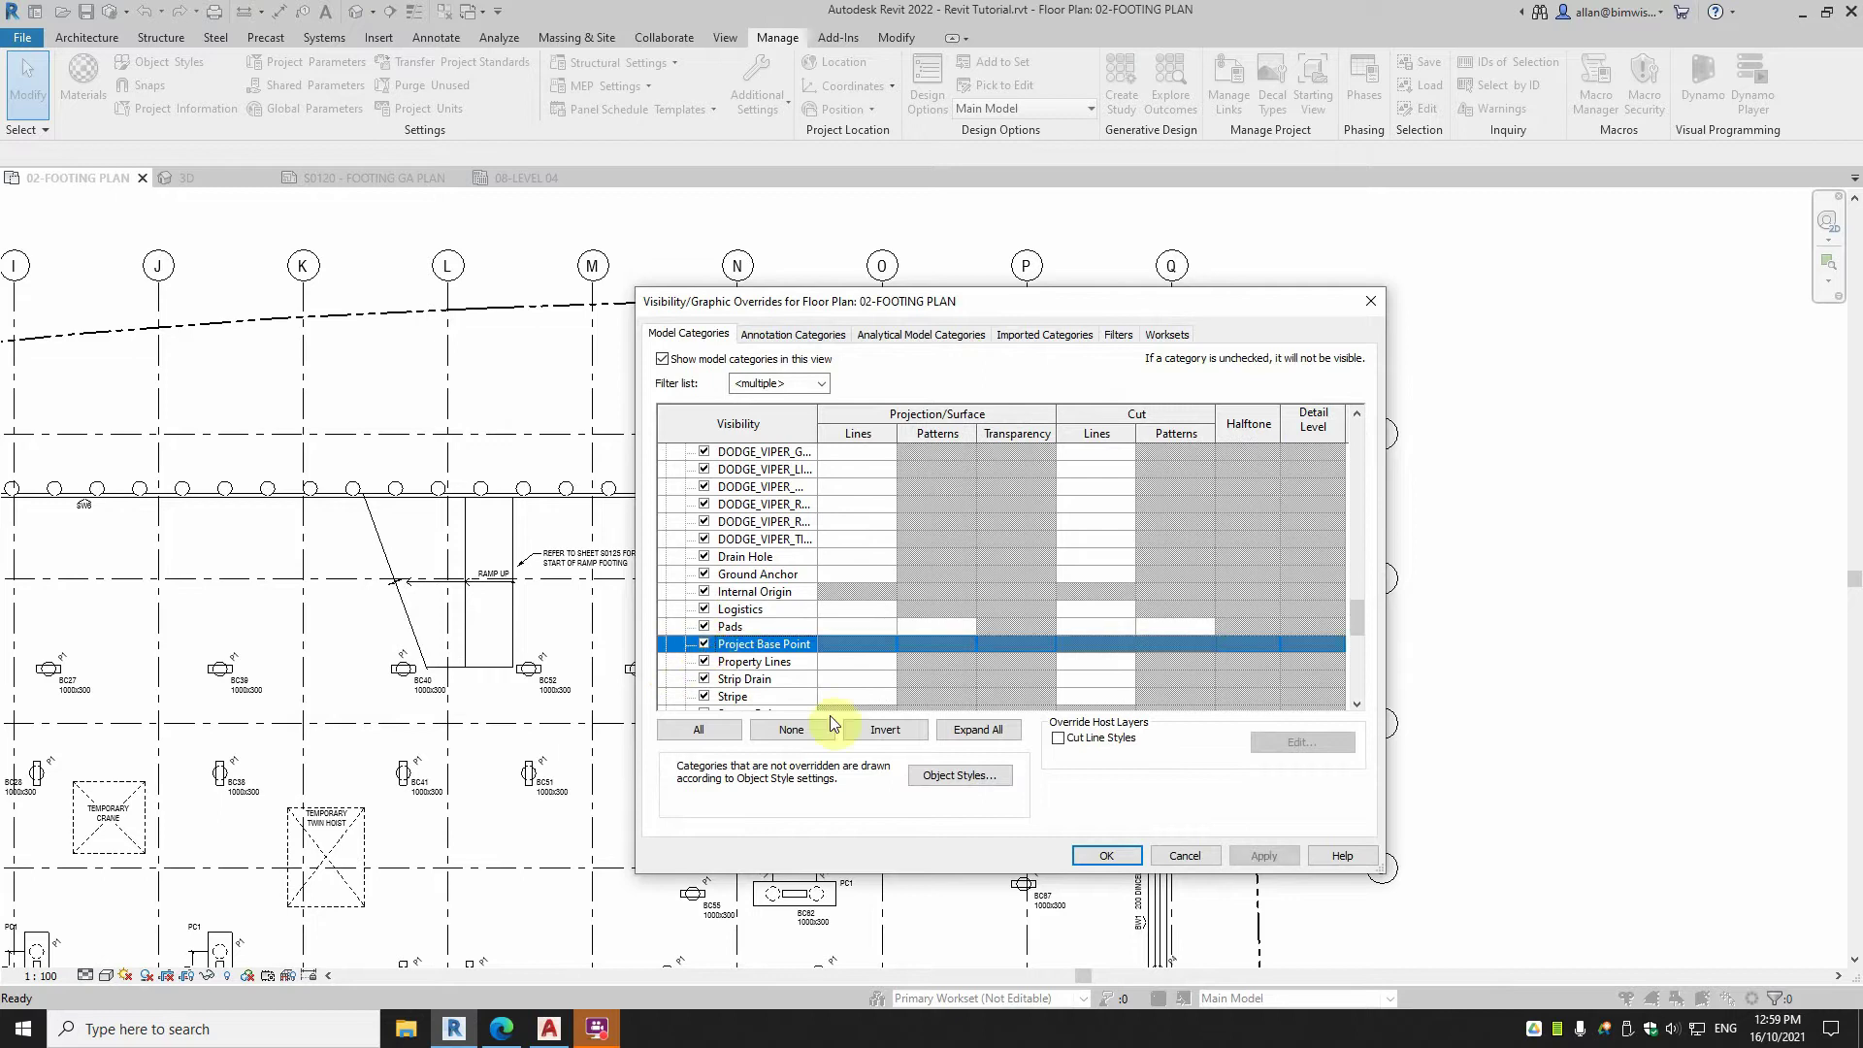
pyautogui.click(1107, 855)
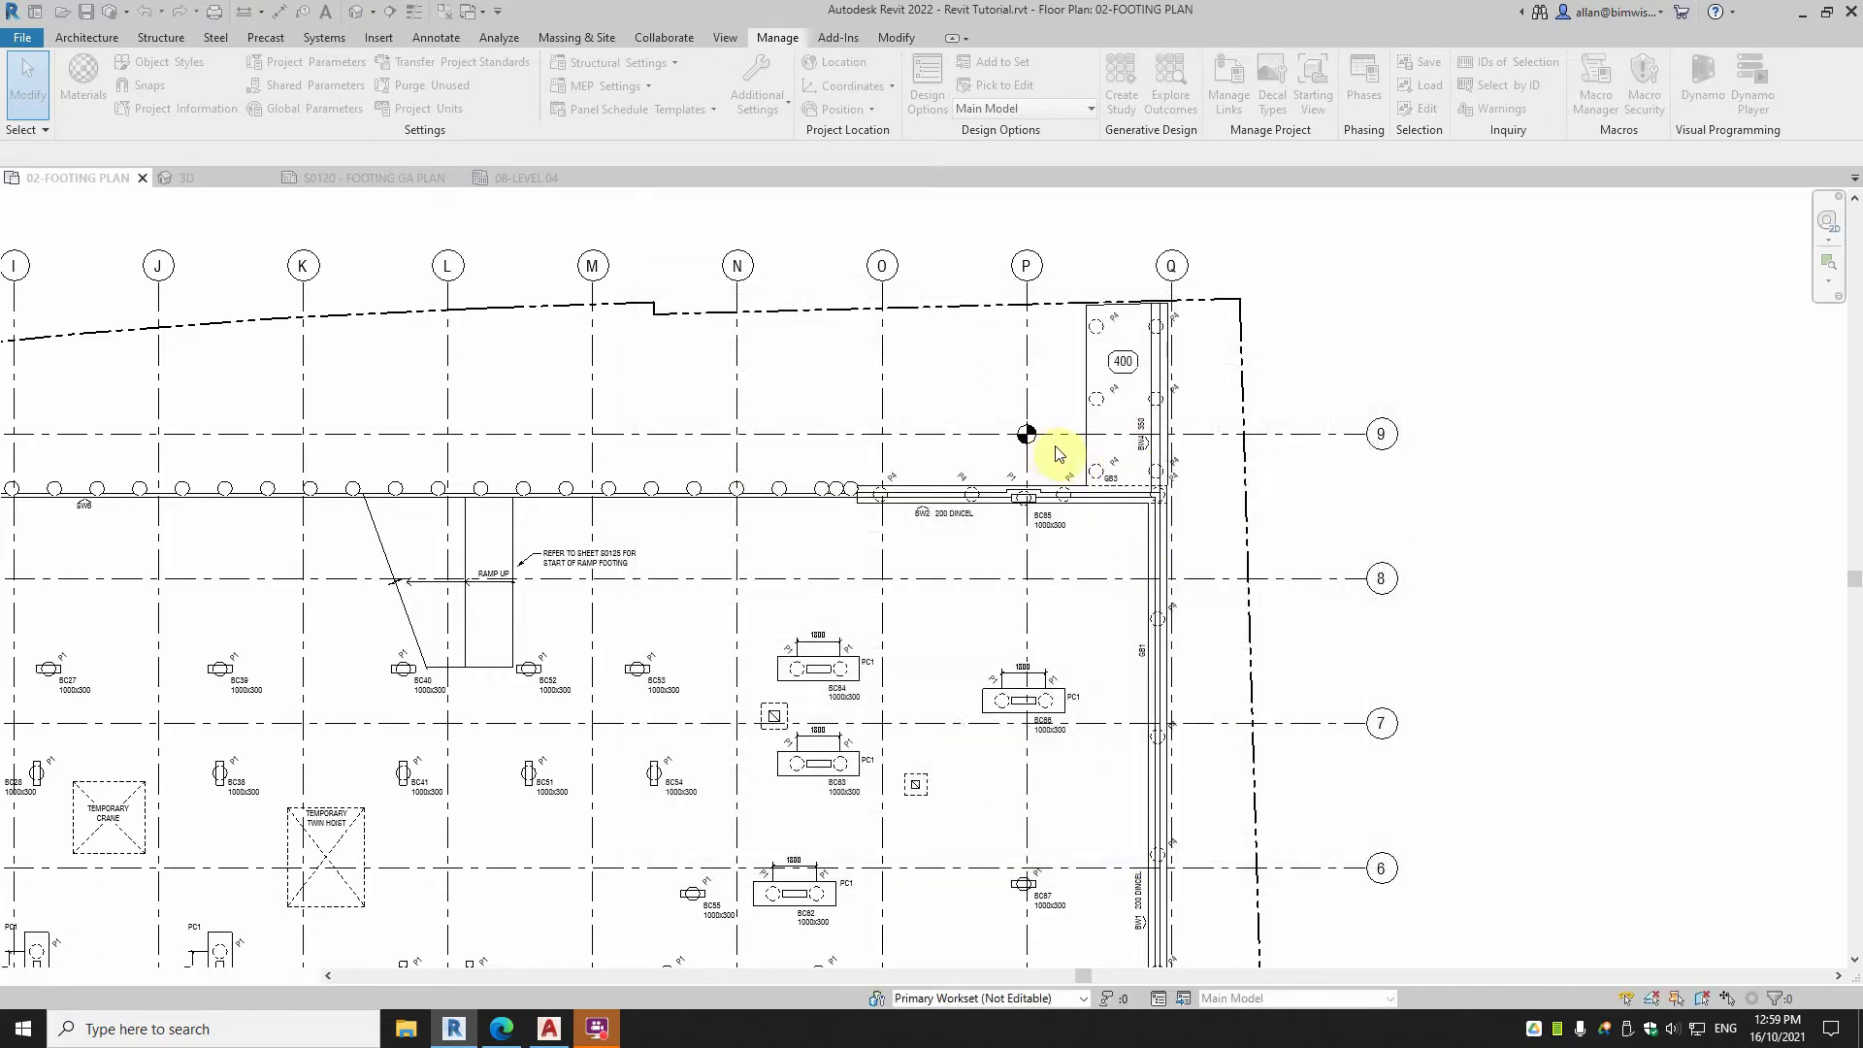
# Select the Project Base Point to confirm it reads 0,0 near grid P/9, then zoom out.
pyautogui.scroll(6, 1027, 434)
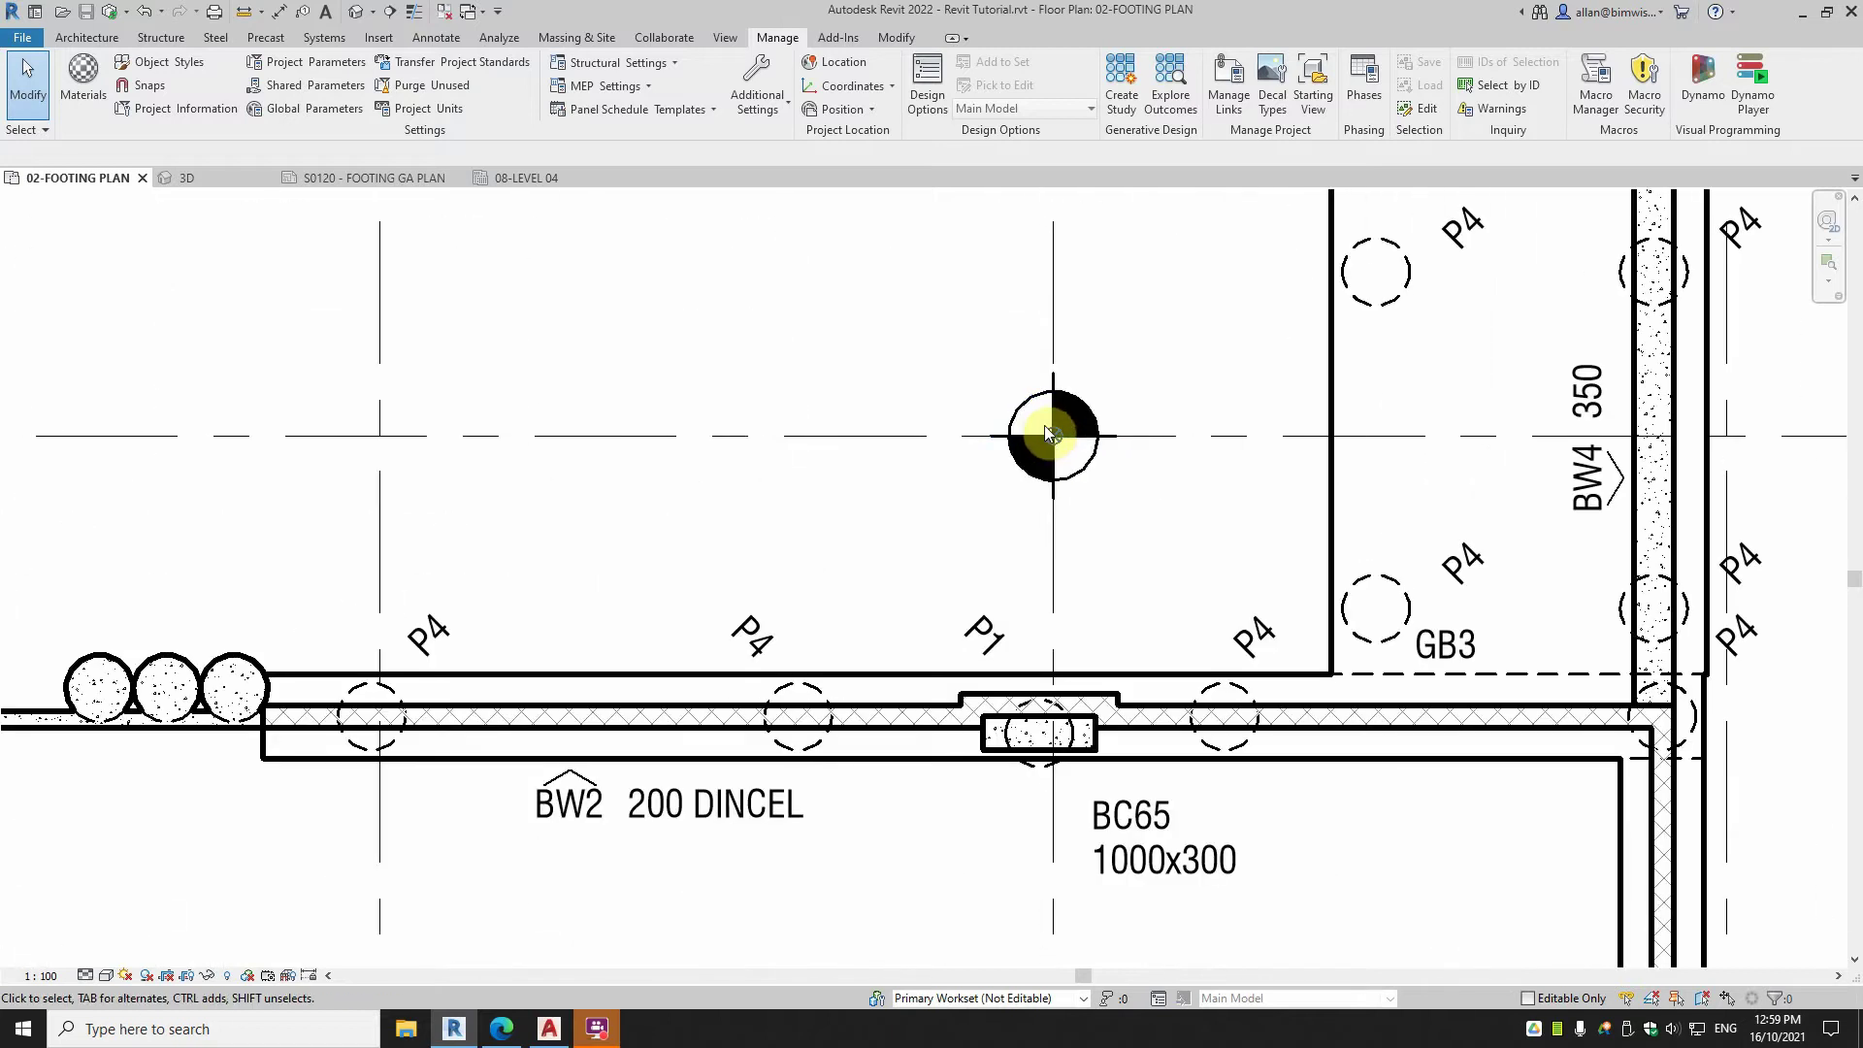
pyautogui.click(1072, 443)
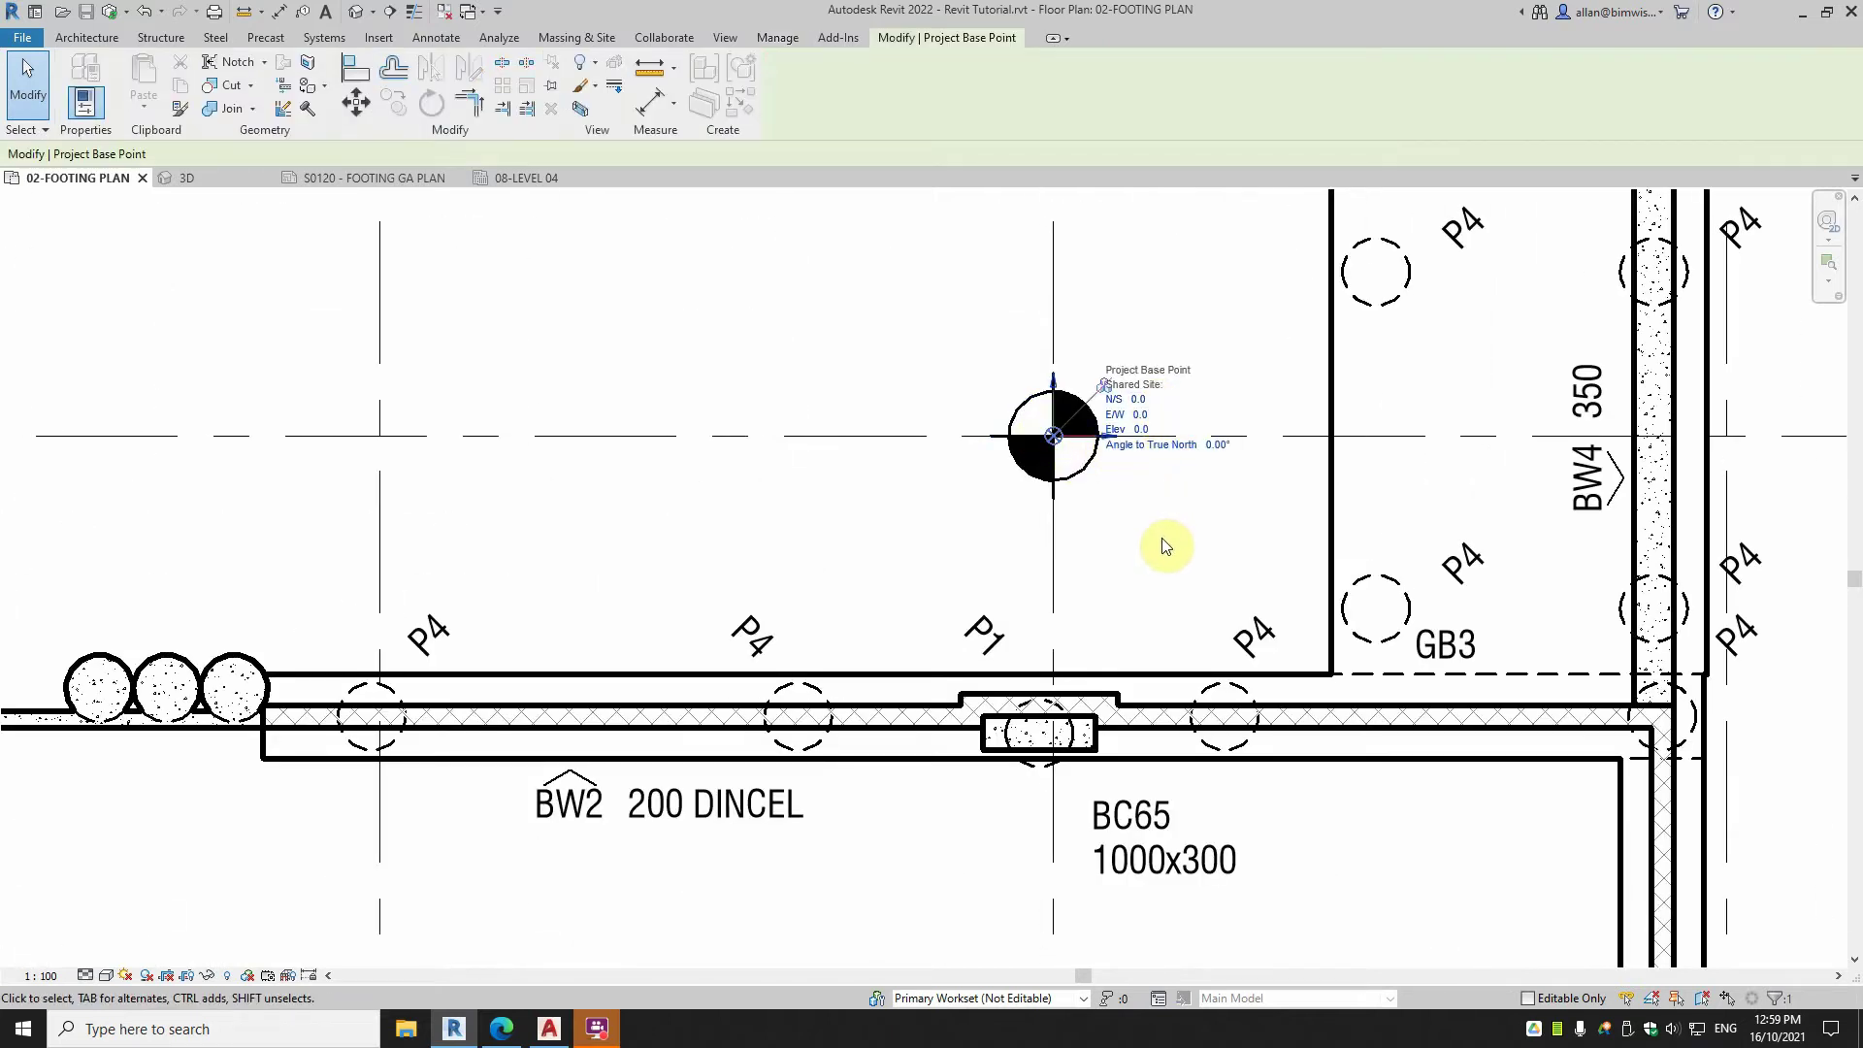
pyautogui.click(1153, 490)
pyautogui.scroll(-8, 1157, 504)
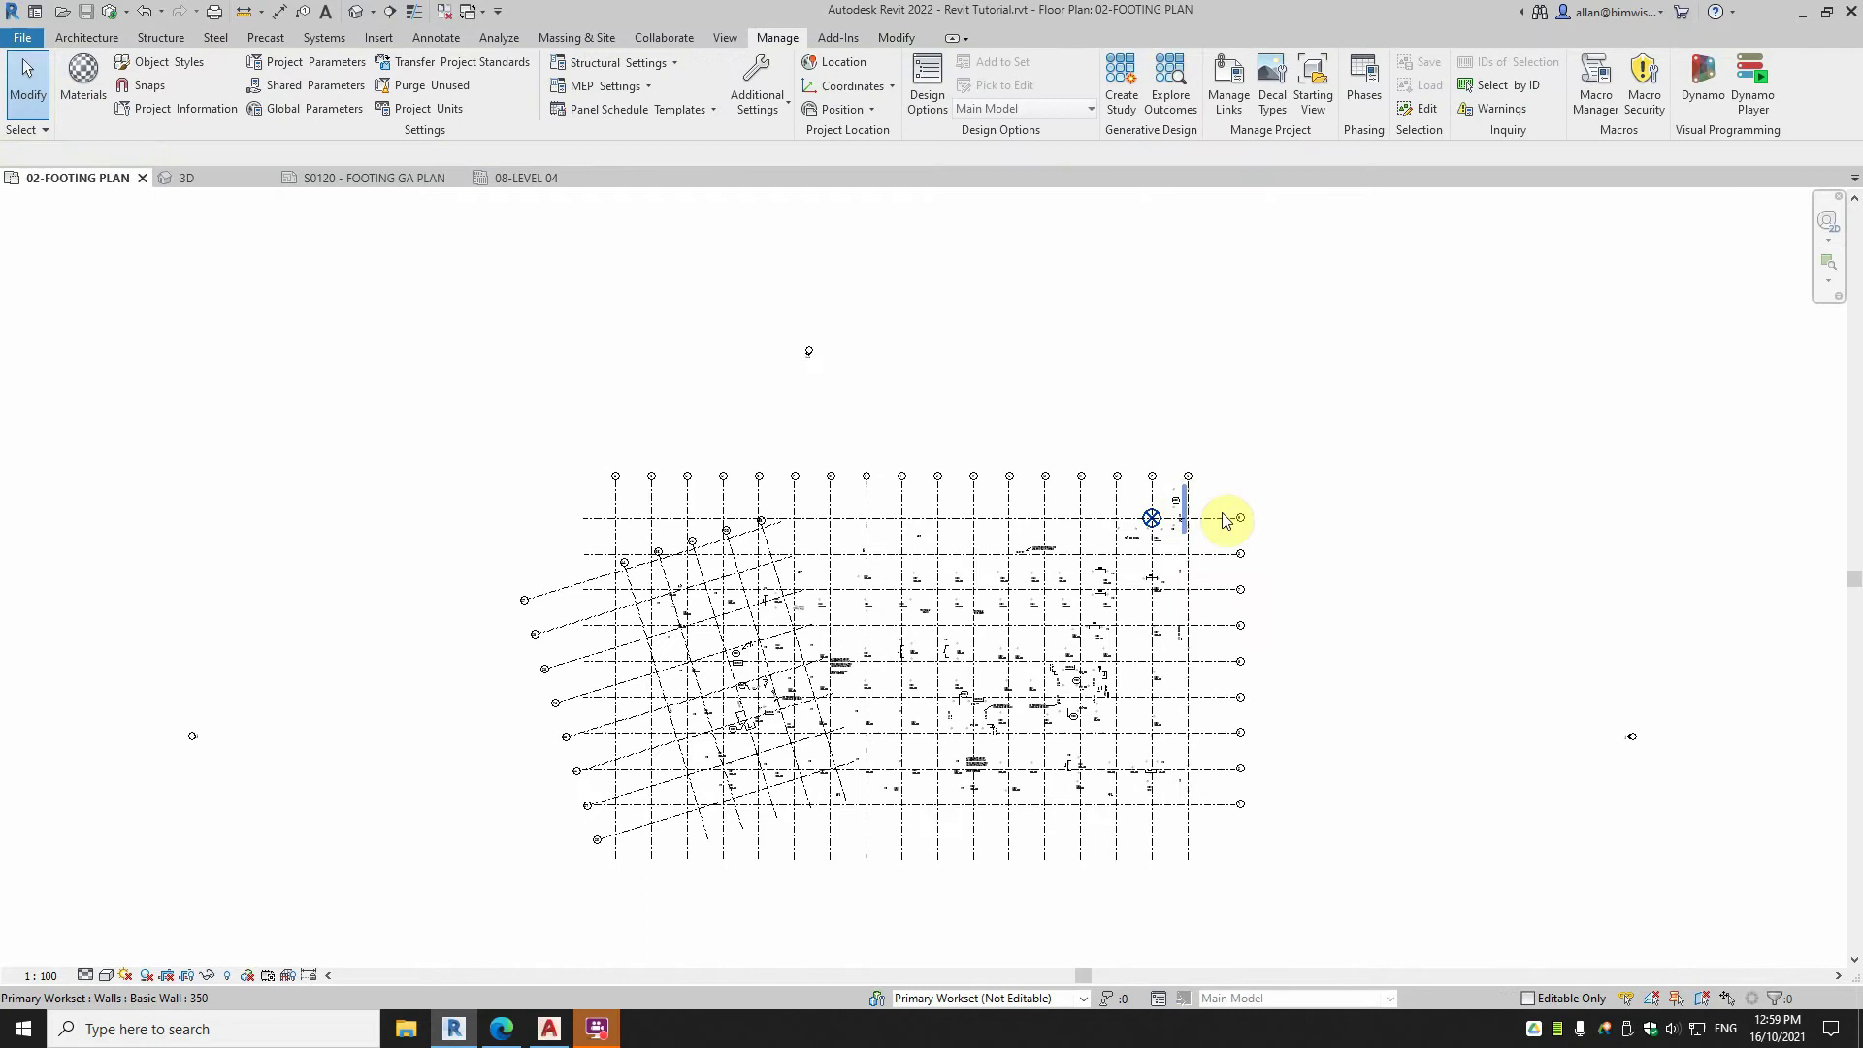
pyautogui.scroll(-5, 1316, 541)
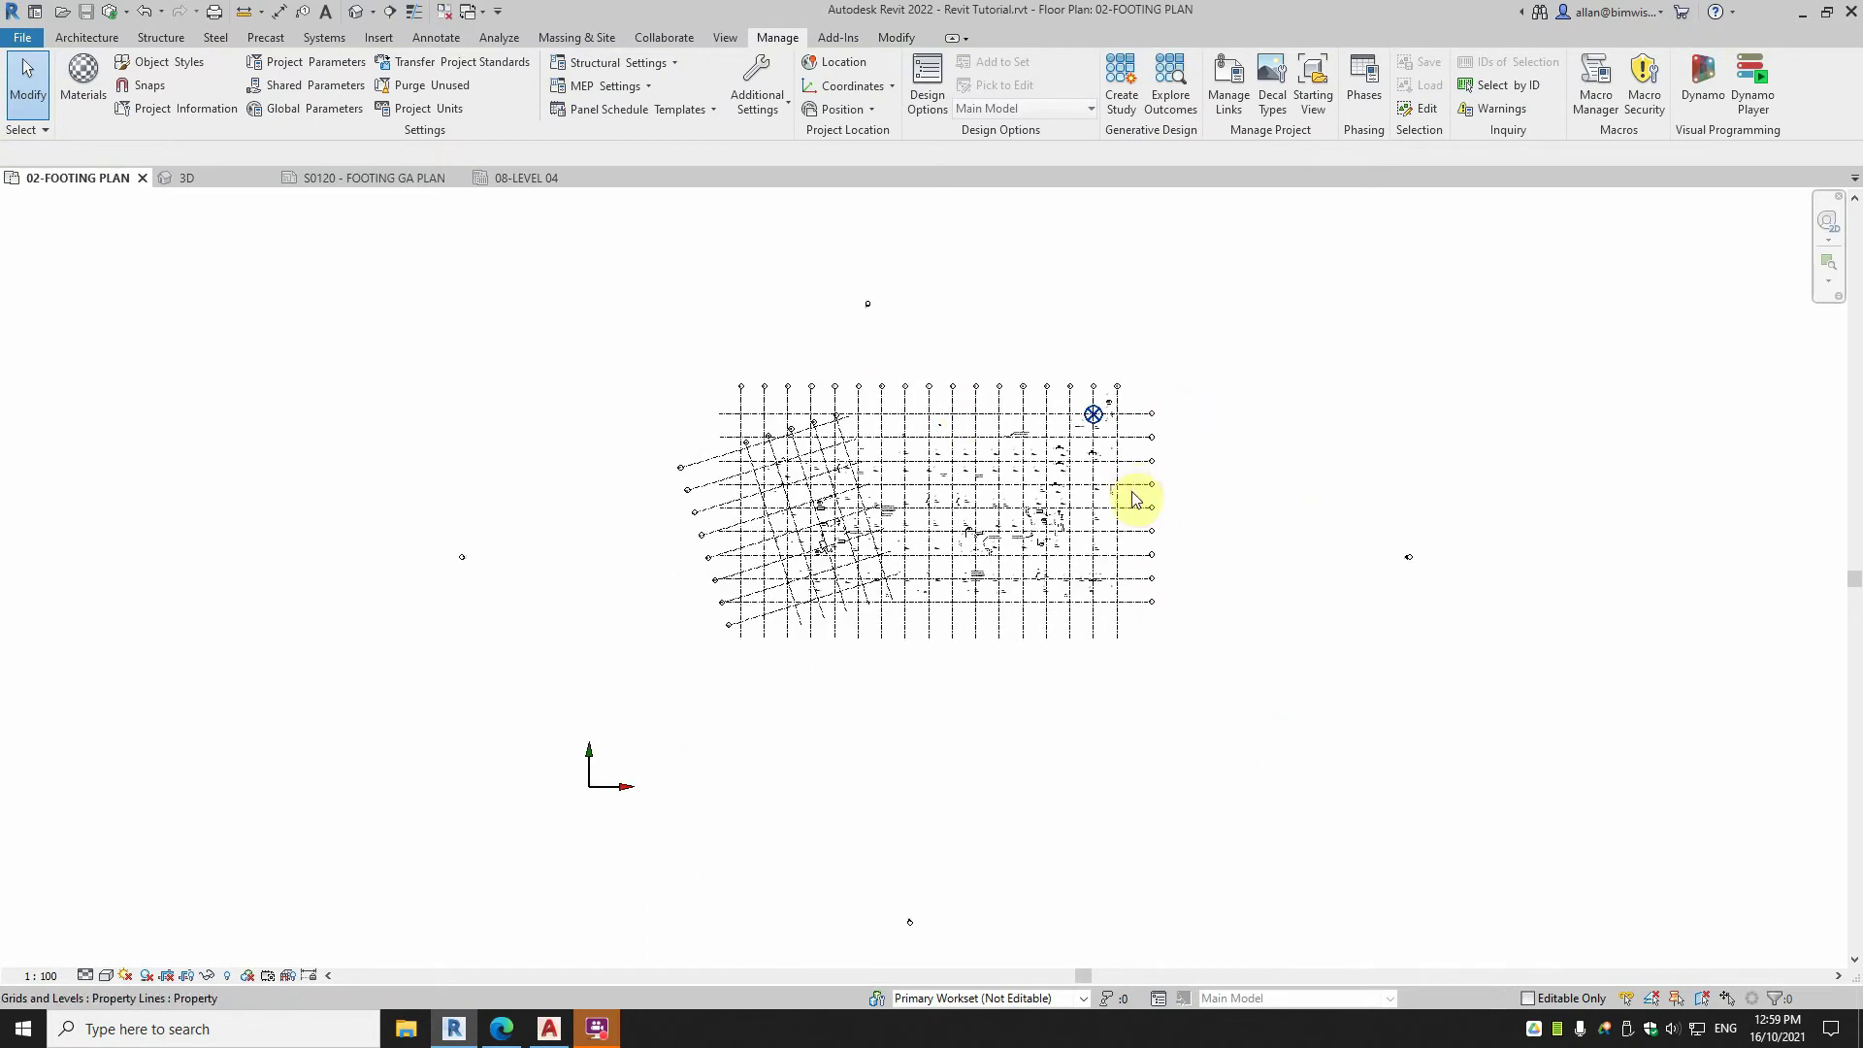
pyautogui.moveTo(1153, 516); pyautogui.dragTo(1126, 624, button='middle')
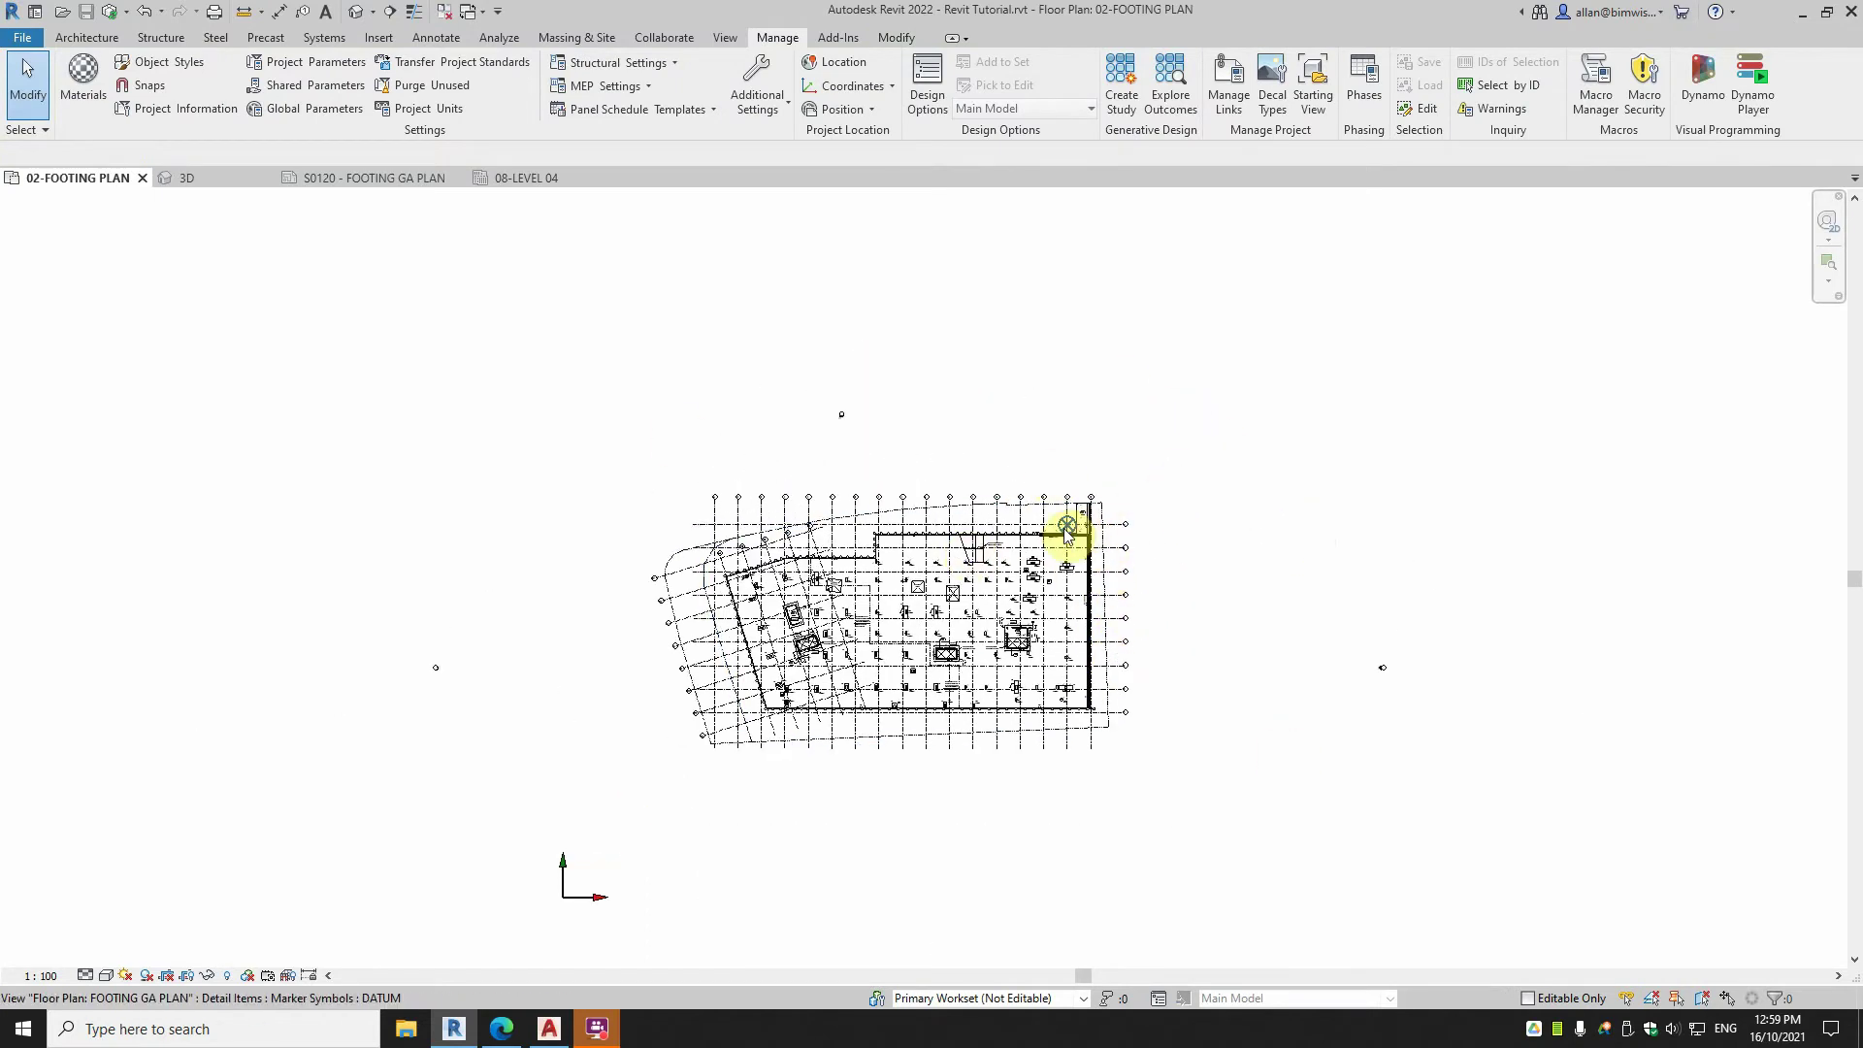
pyautogui.scroll(2, 1063, 529)
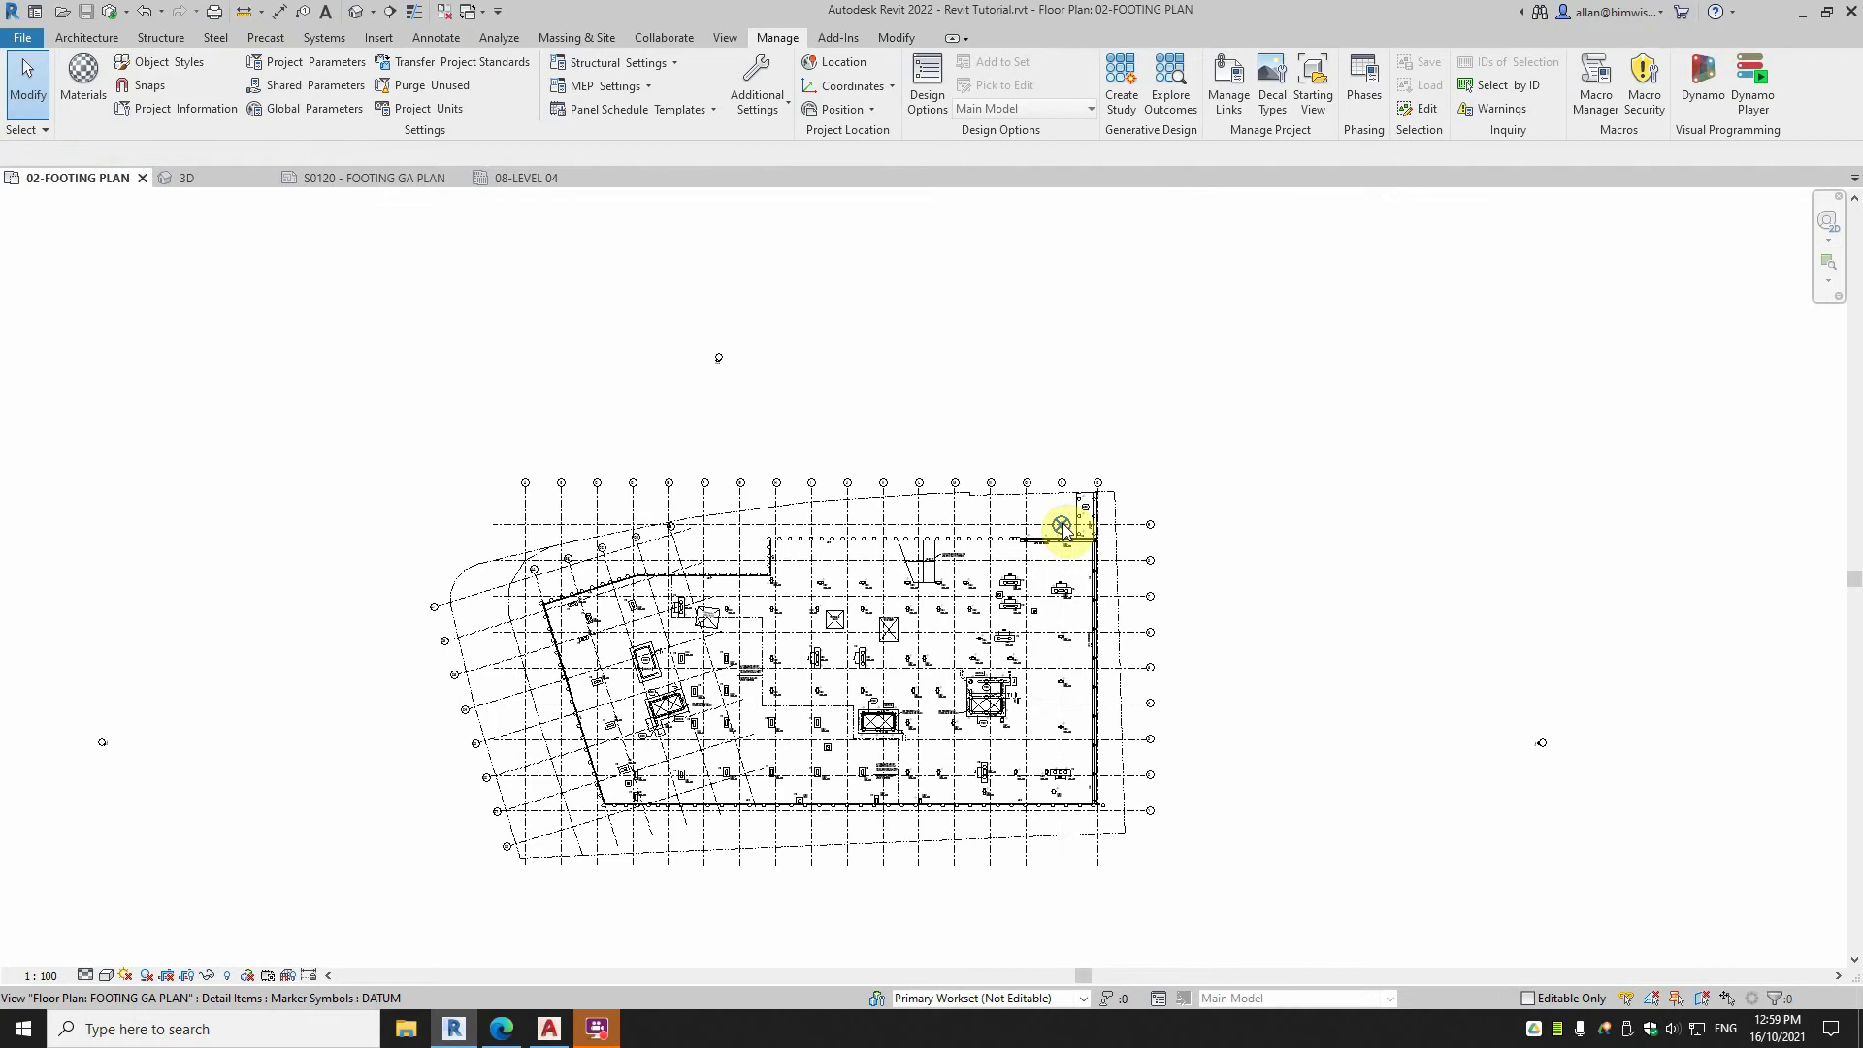
pyautogui.scroll(-2, 1063, 529)
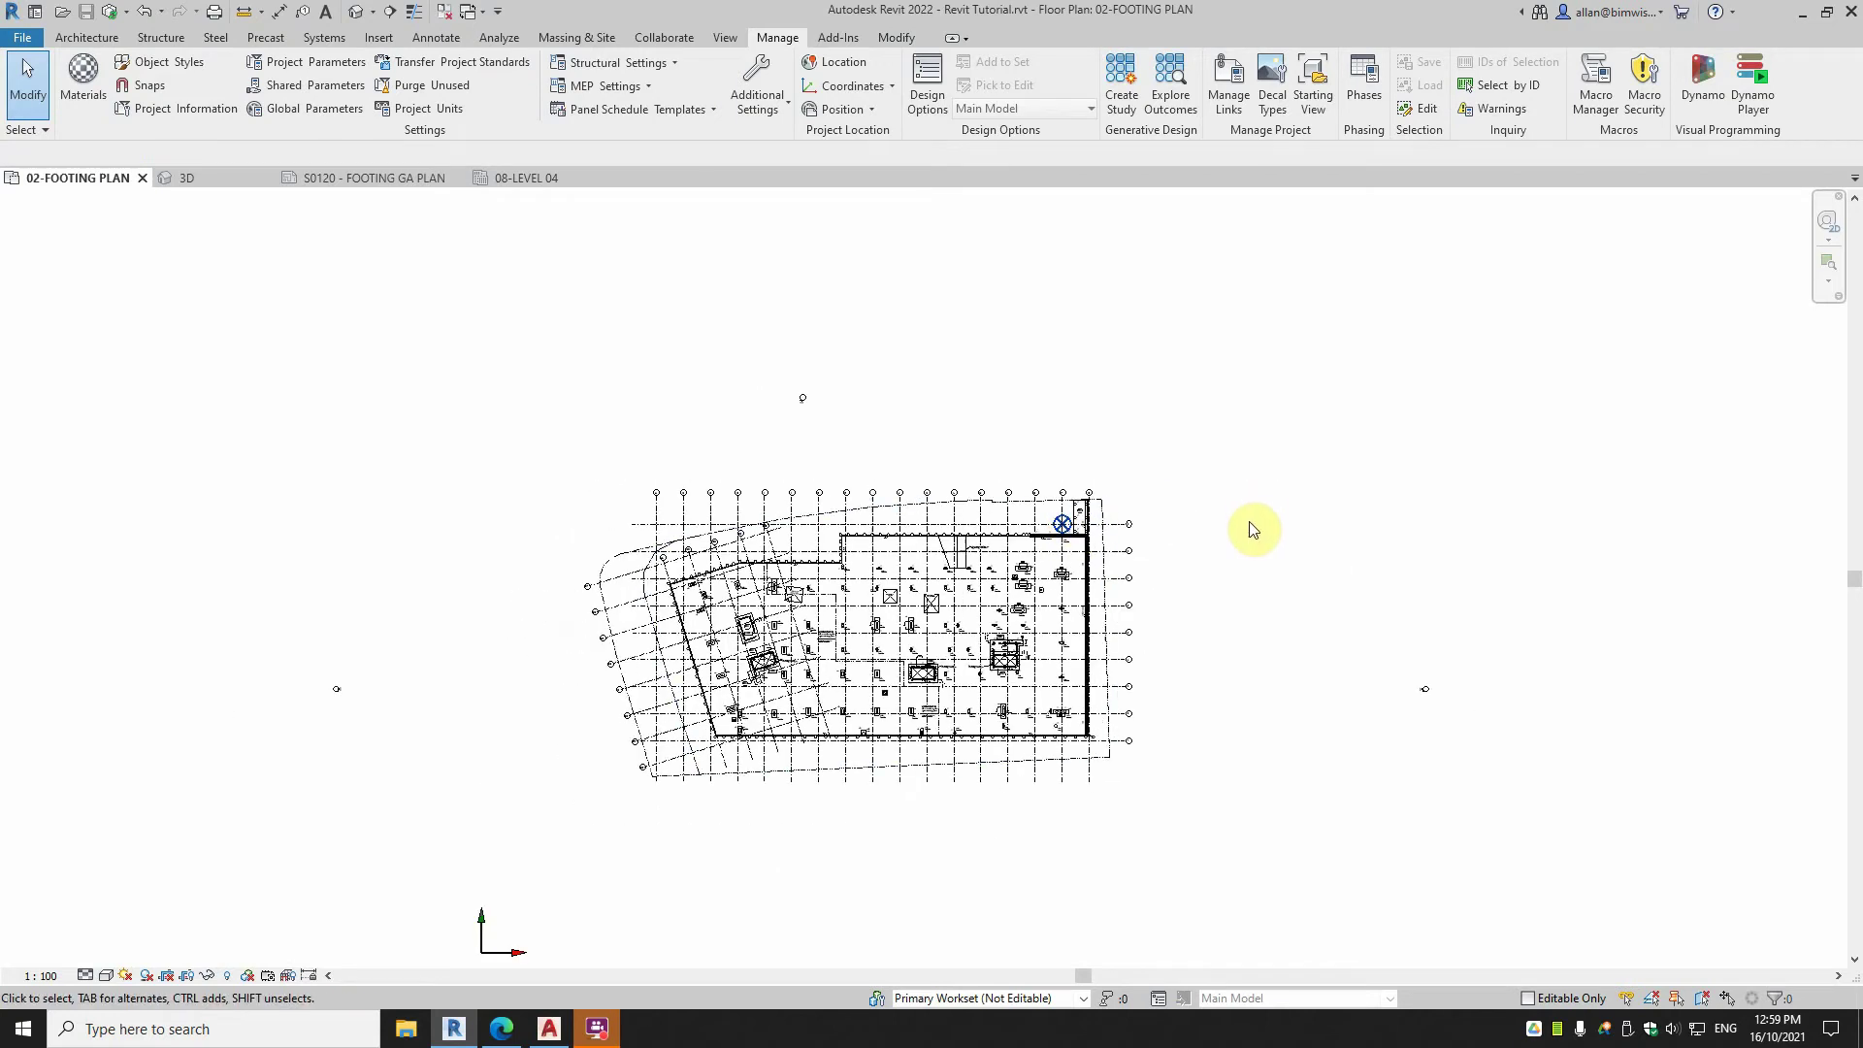
pyautogui.moveTo(1251, 527); pyautogui.dragTo(1165, 505, button='middle')
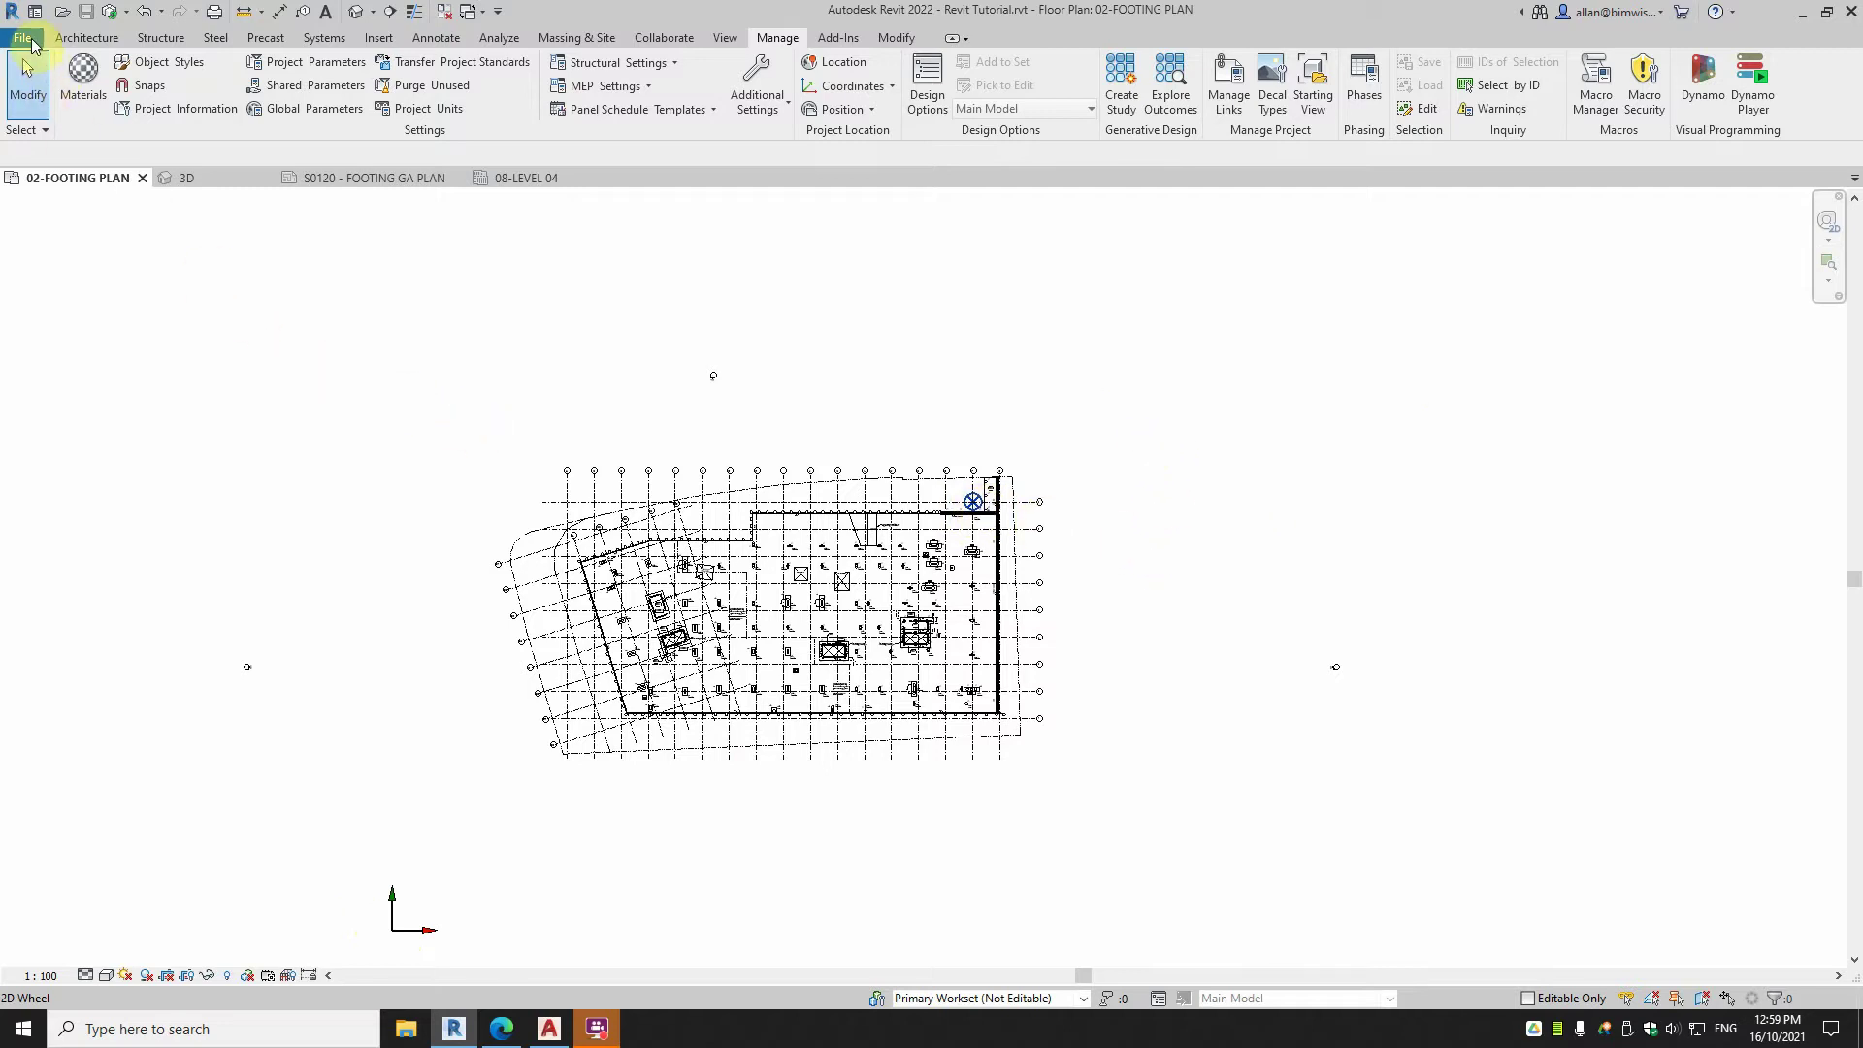
# Start a DWG export of the current view only, Floor Plan: 02-FOOTING PLAN, and continue past views/sheets.
pyautogui.hotkey('alt', 'f')
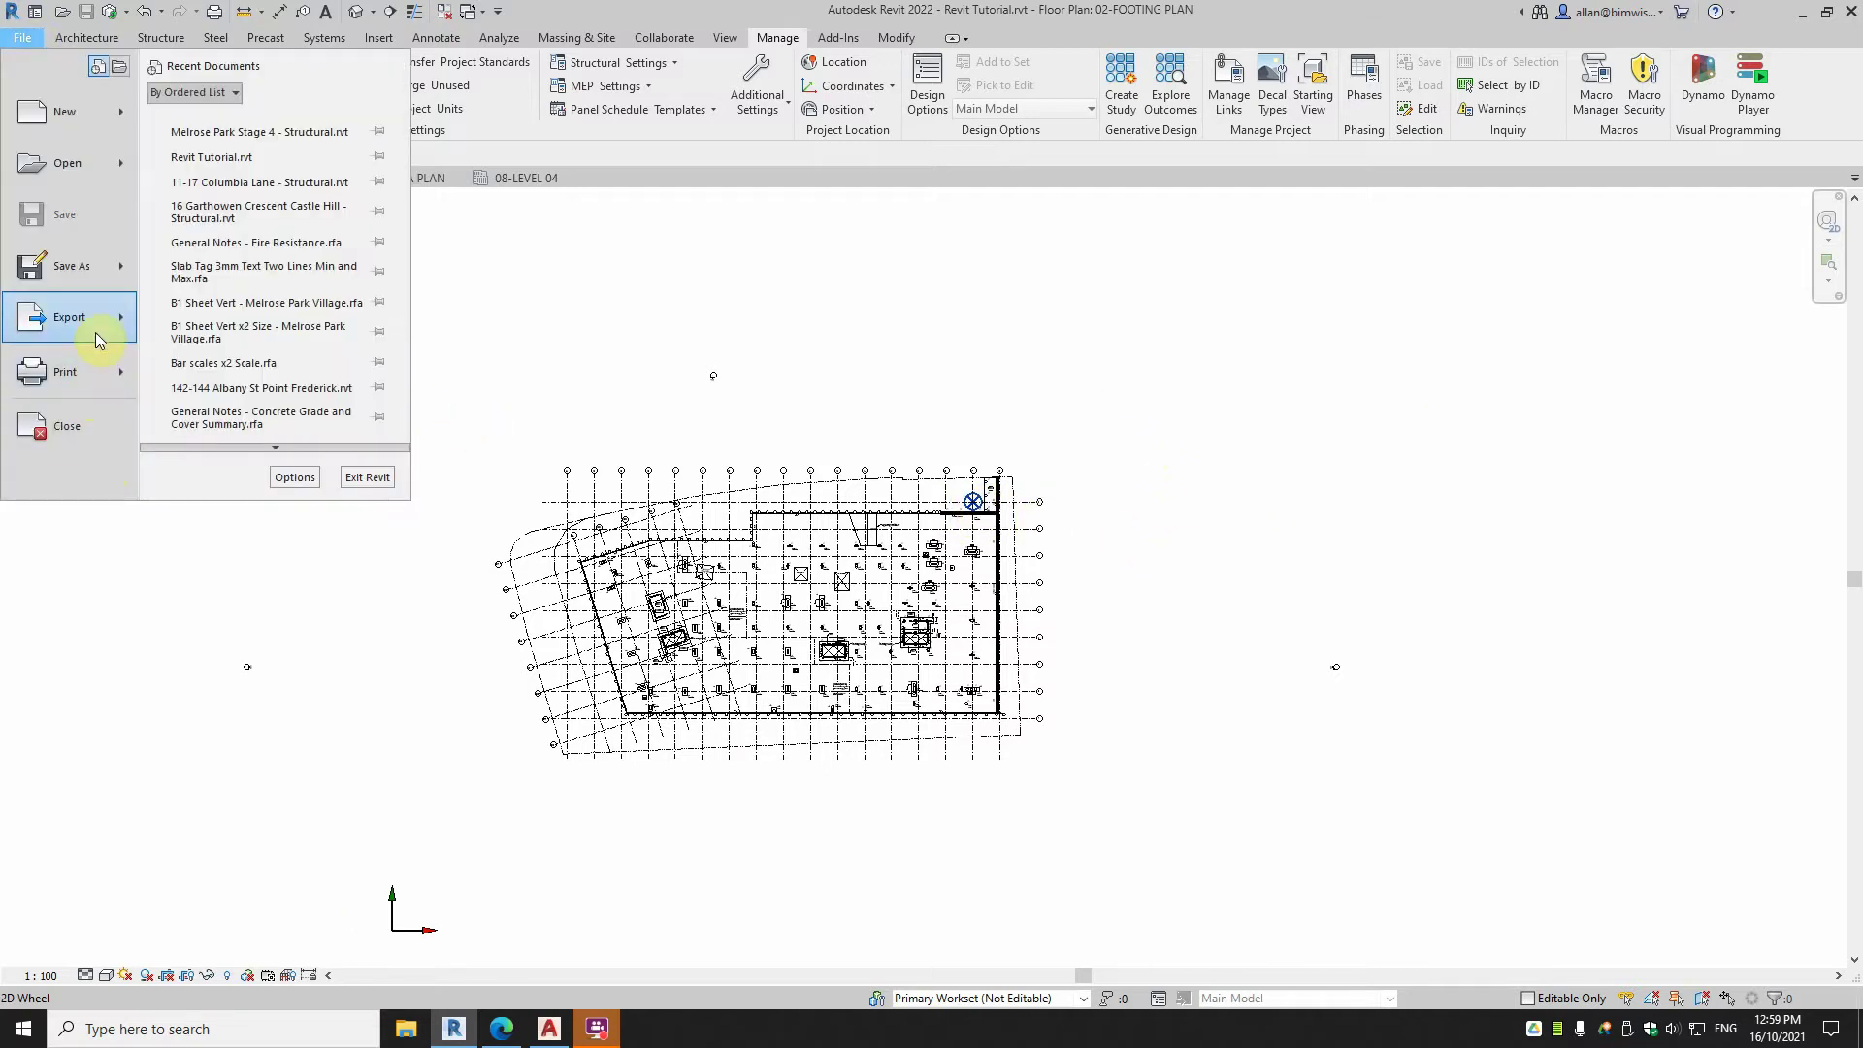
pyautogui.moveTo(95, 325)
pyautogui.moveTo(378, 122)
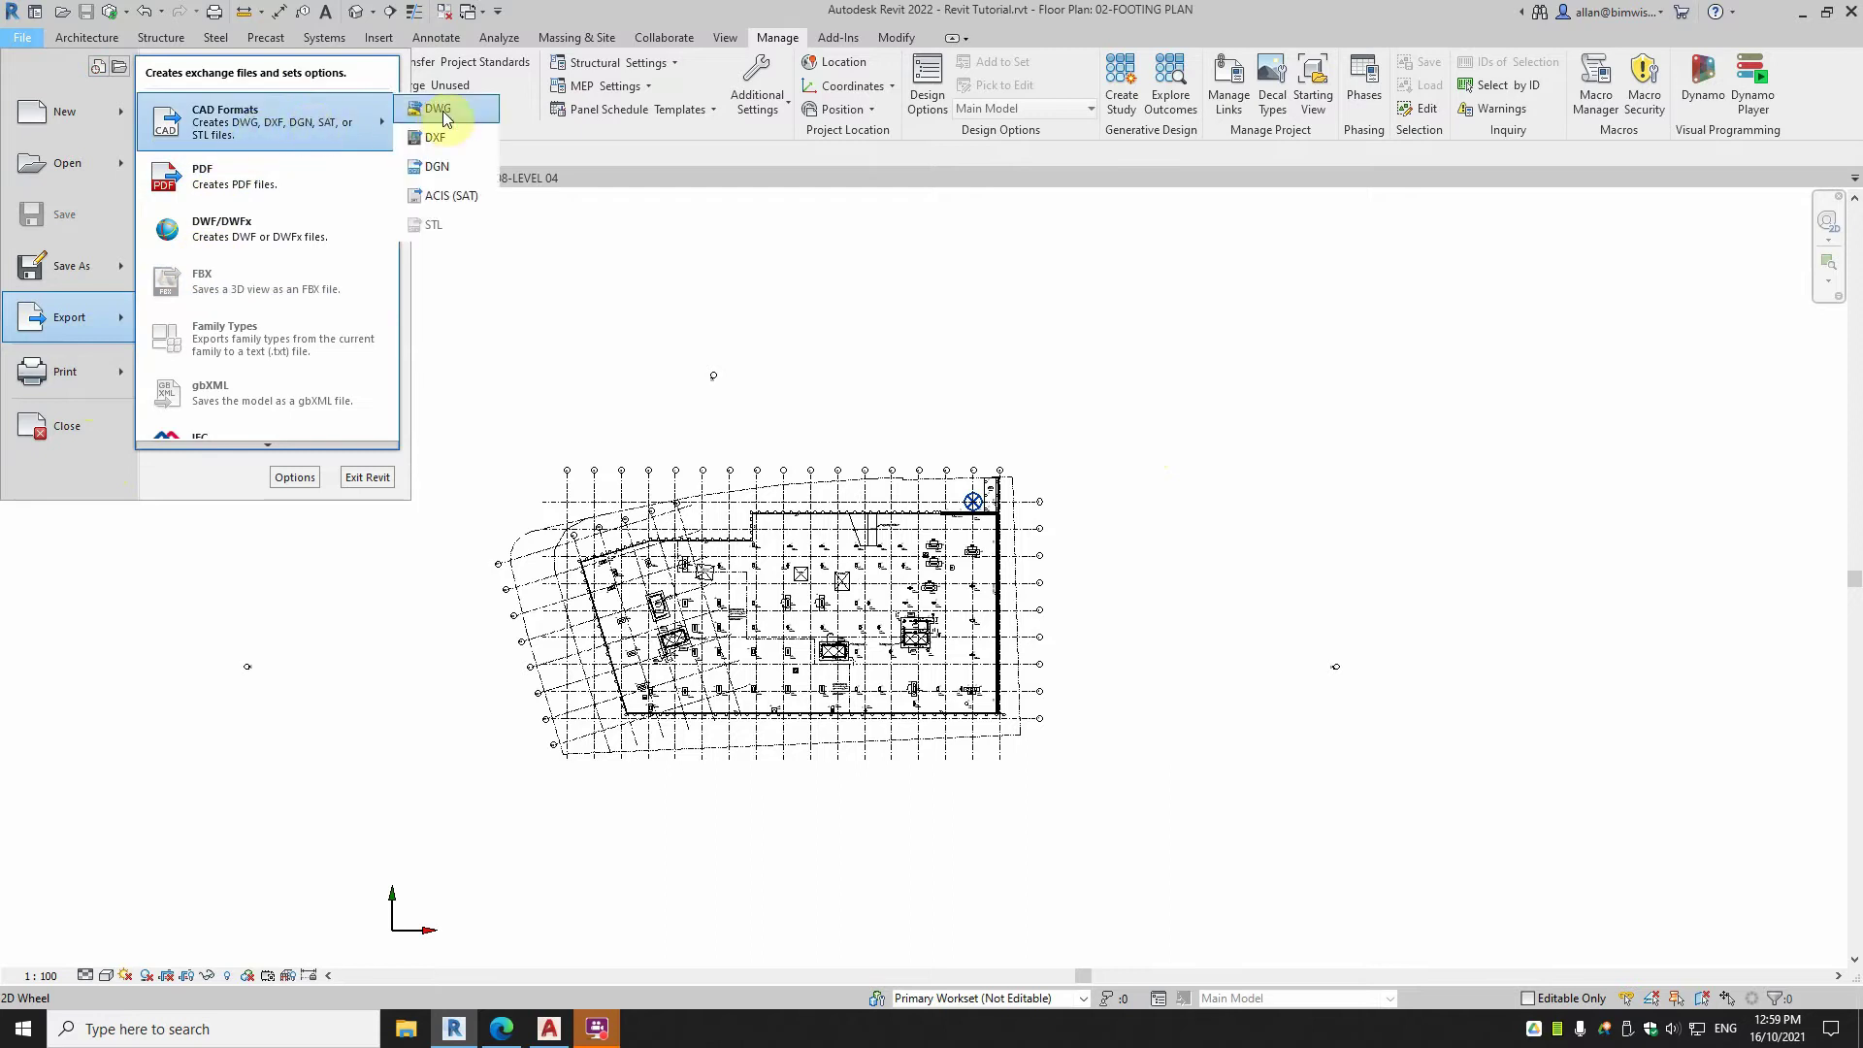
pyautogui.click(438, 109)
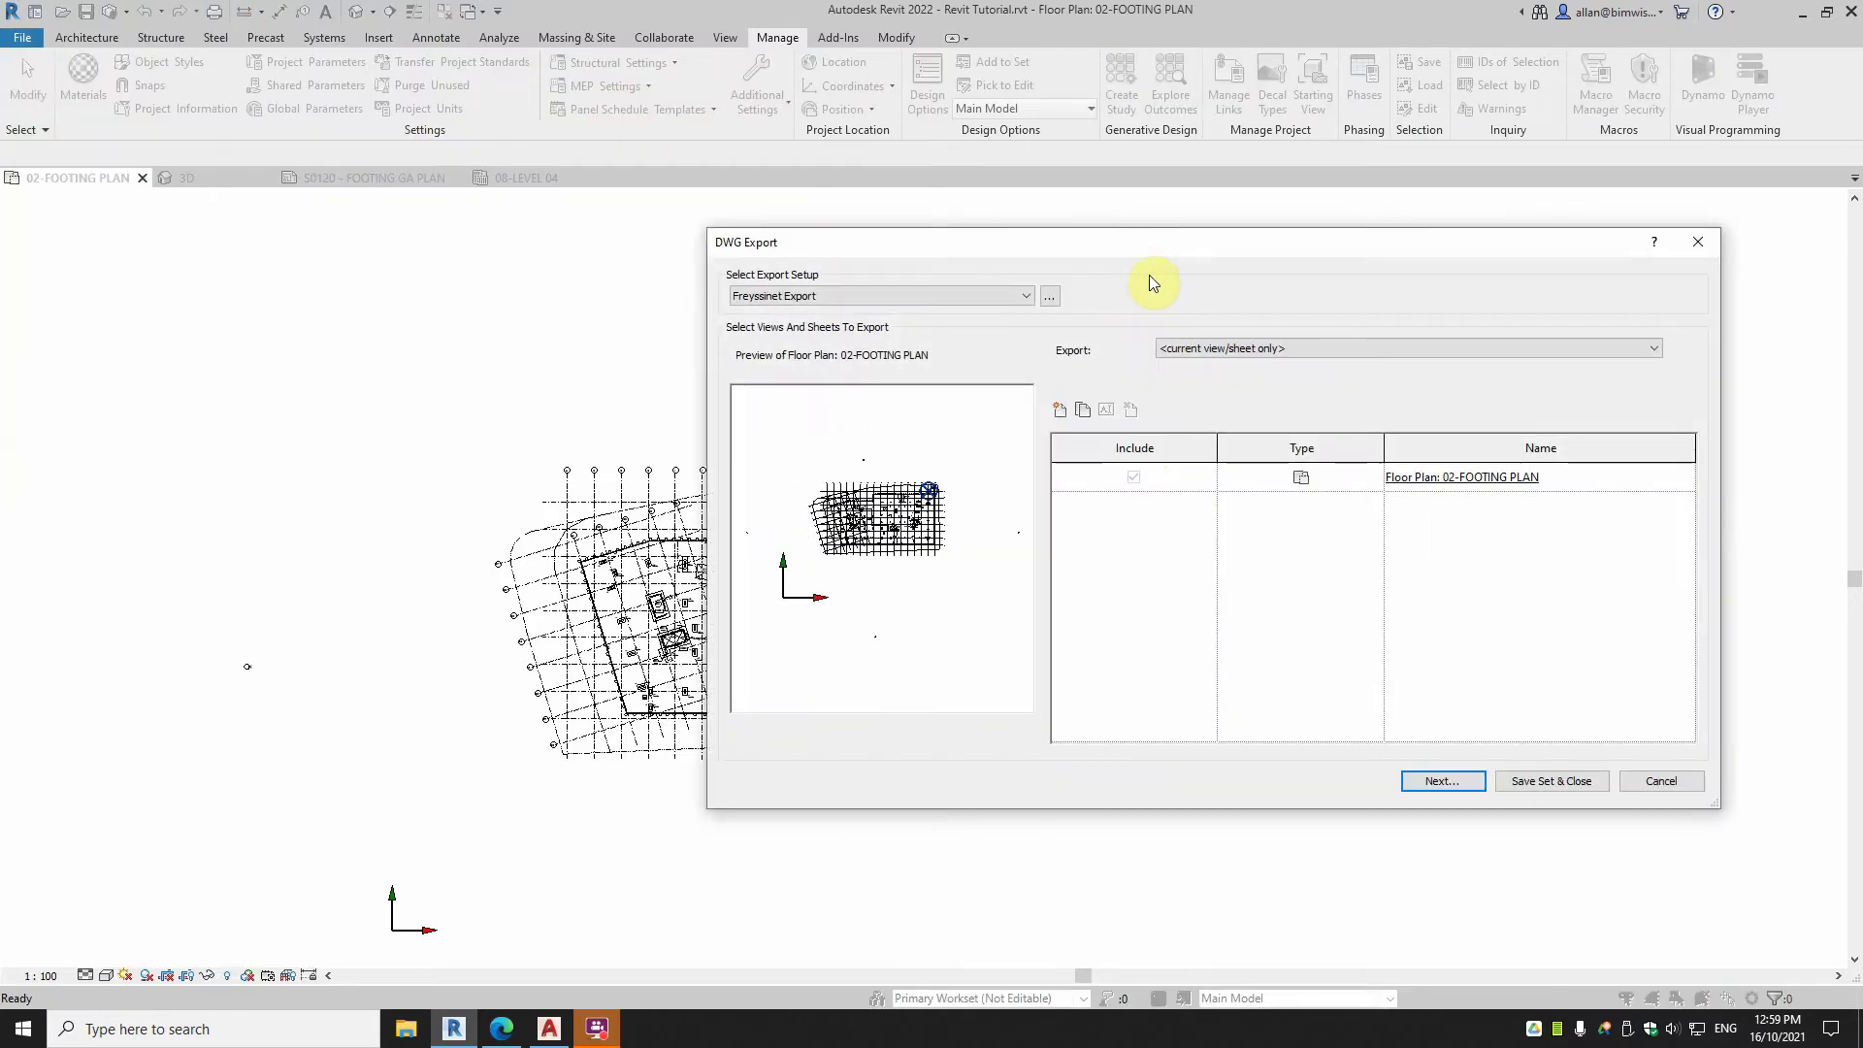
pyautogui.click(1442, 782)
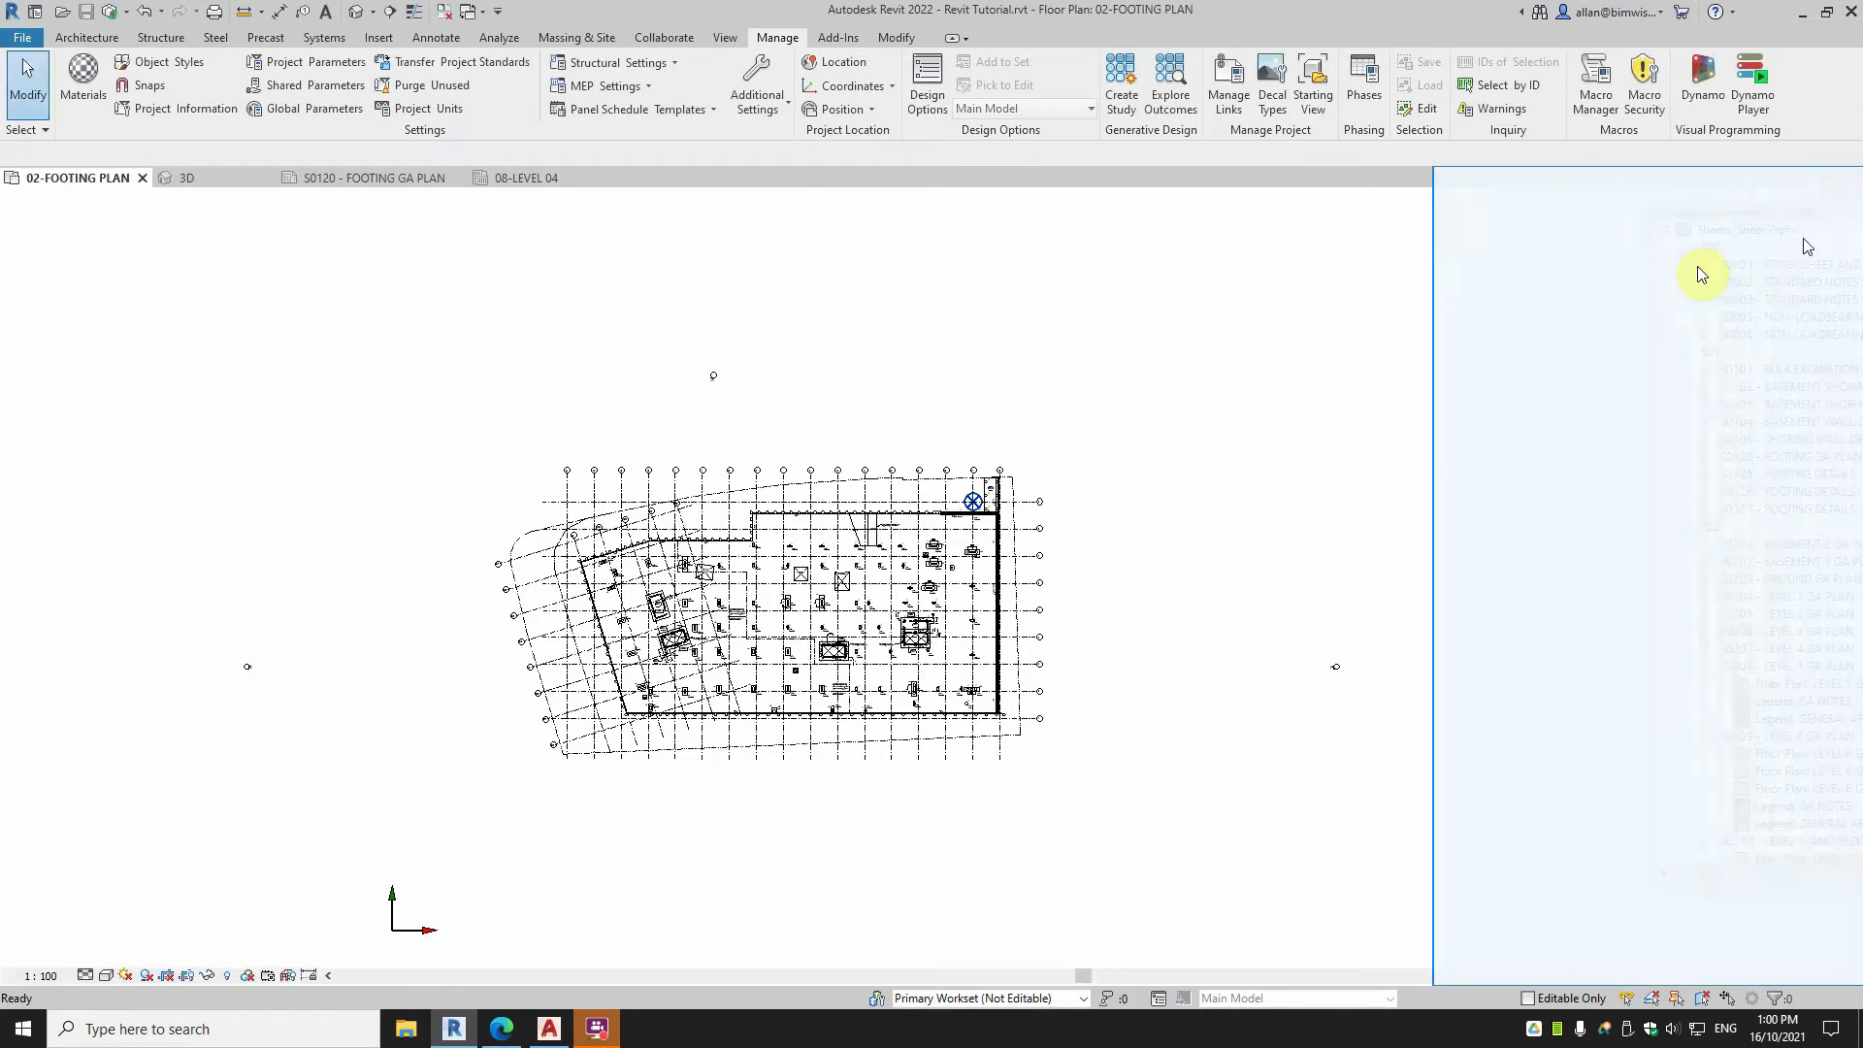
# Float the Project Browser and open sheet S0120 - FOOTING GA PLAN.
pyautogui.moveTo(1693, 270); pyautogui.dragTo(1450, 268)
pyautogui.scroll(-3, 1493, 599)
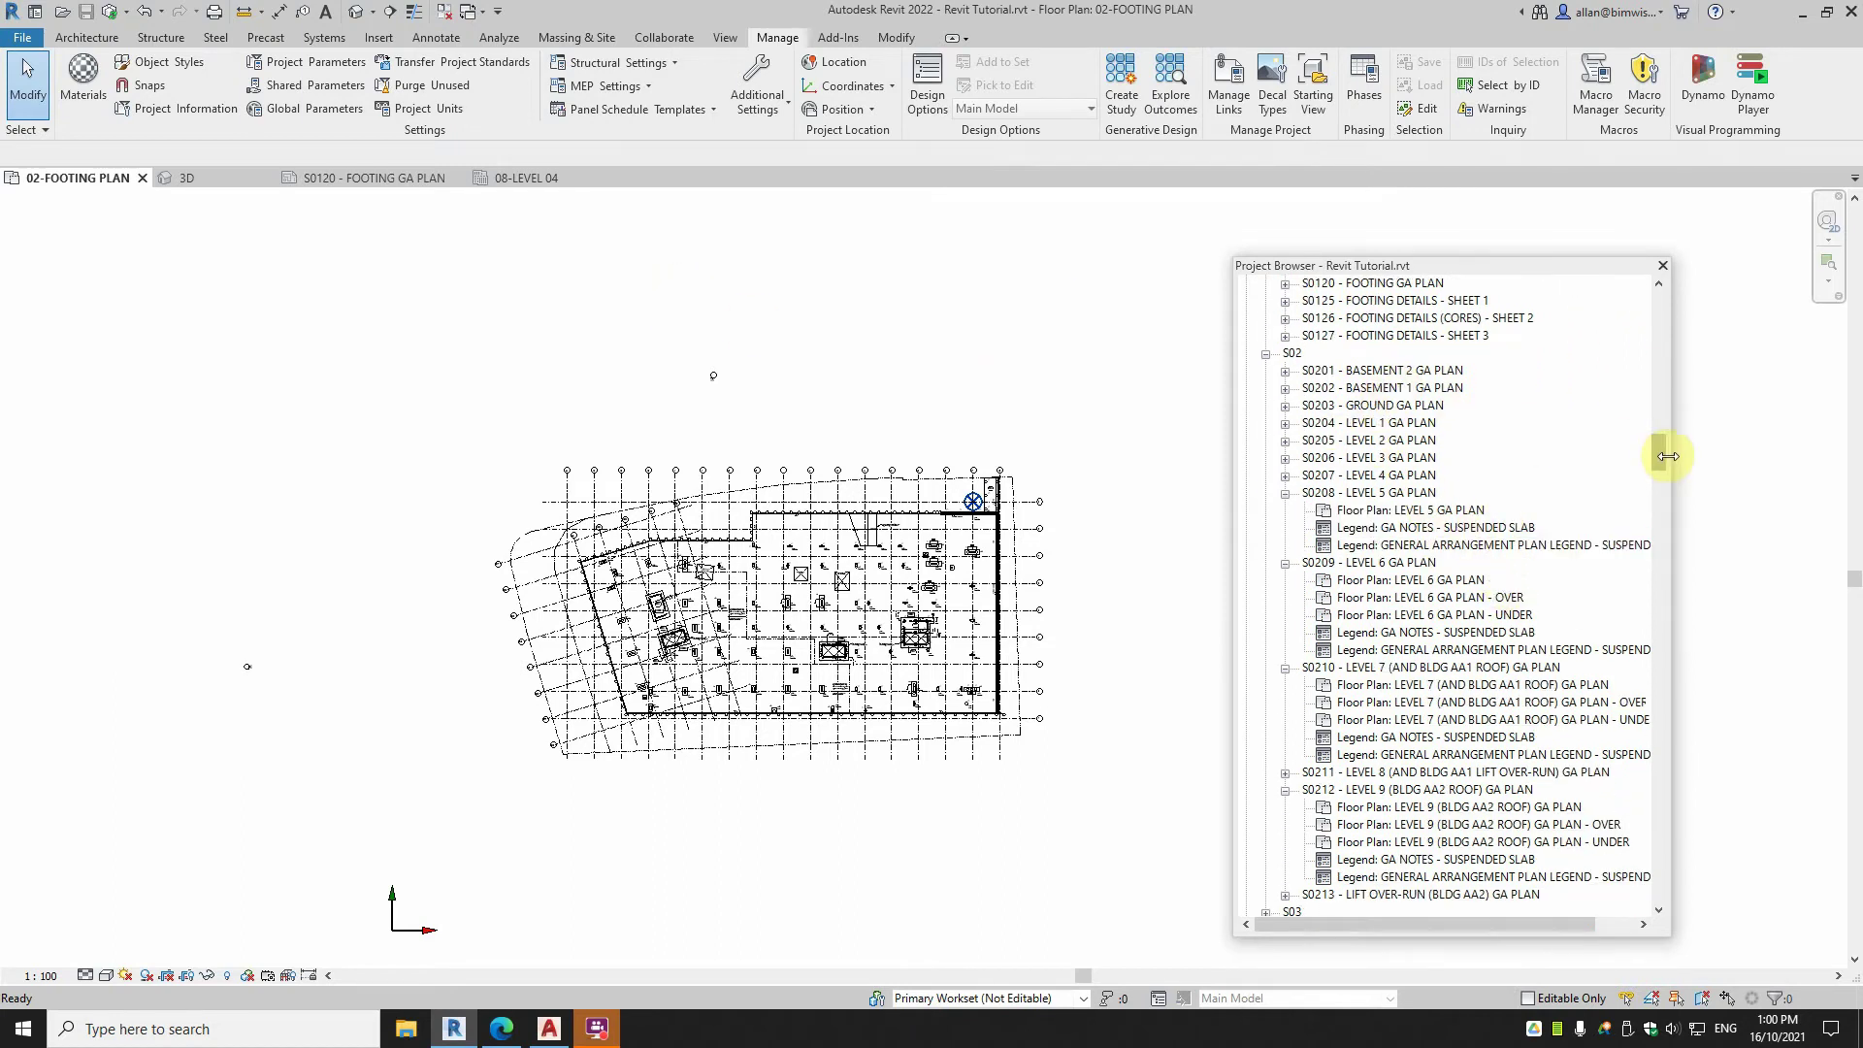
pyautogui.moveTo(1660, 456); pyautogui.dragTo(1658, 433)
pyautogui.click(1412, 624)
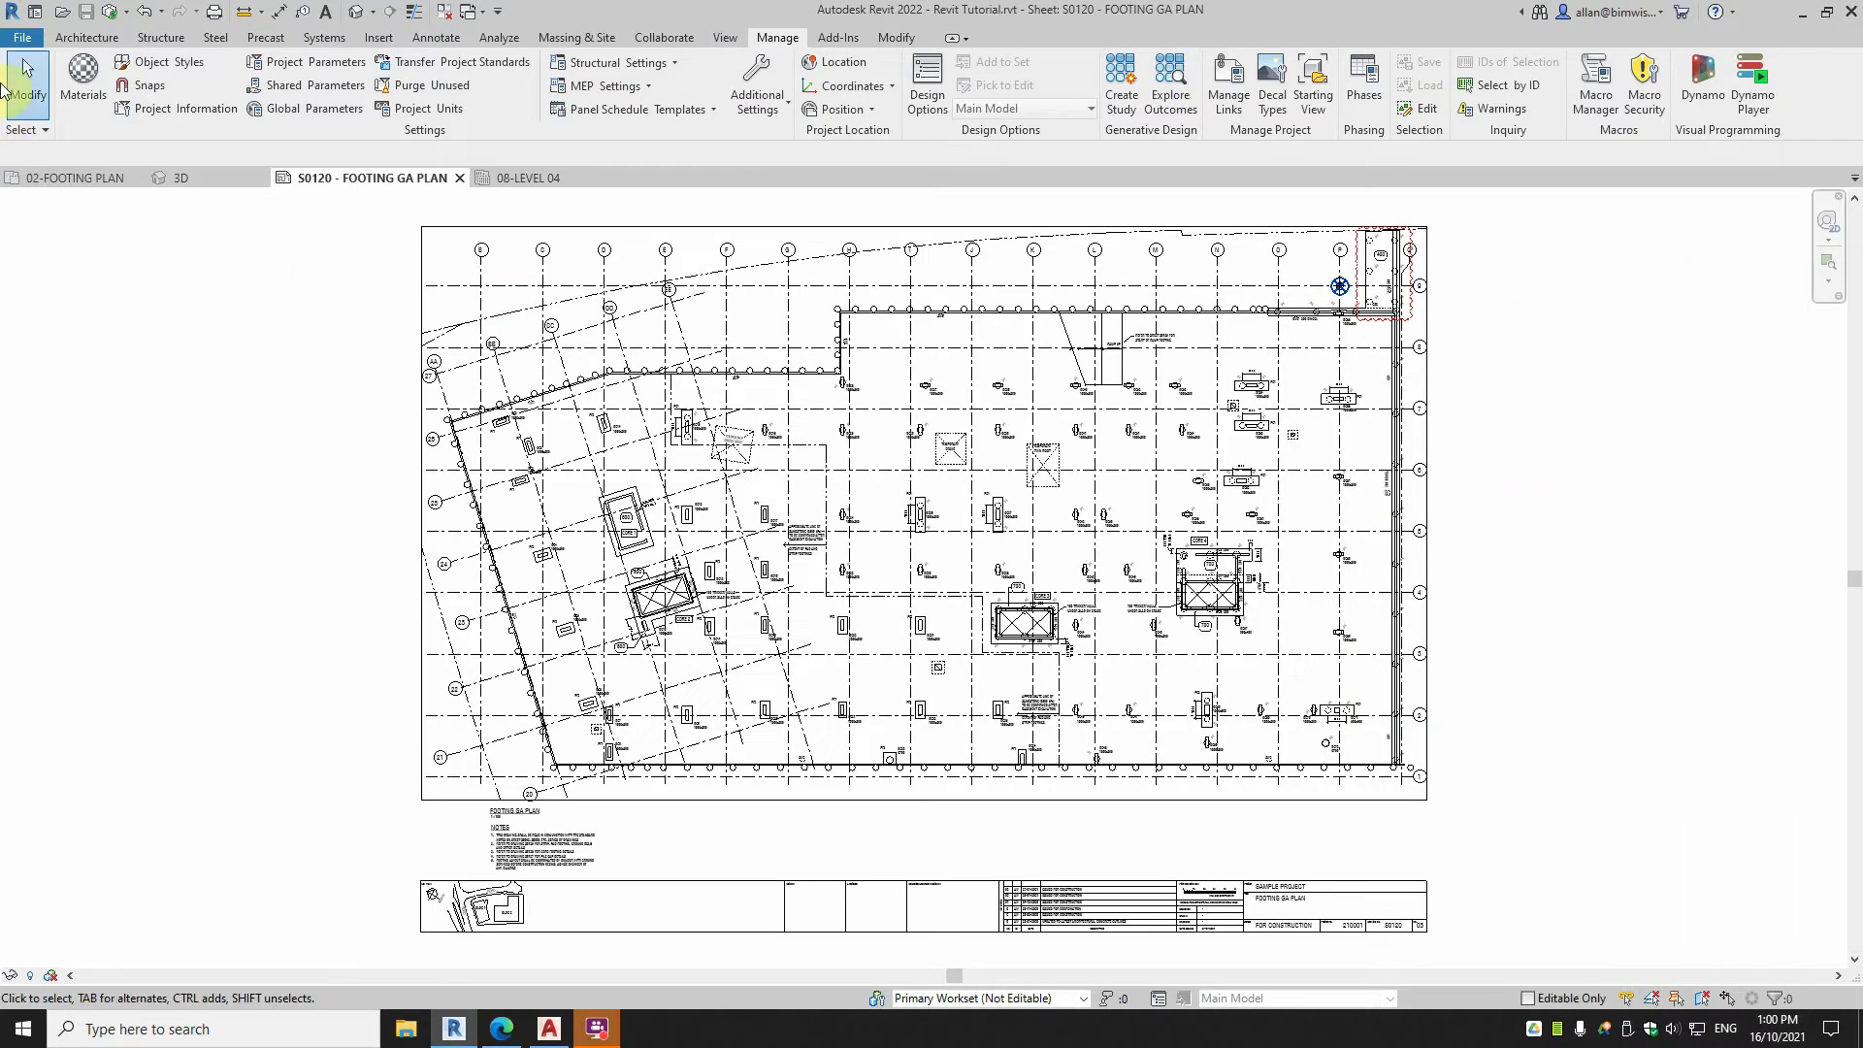
# Export the sheet to DWG with the setup's coordinate base set to Internal Origin.
pyautogui.click(25, 44)
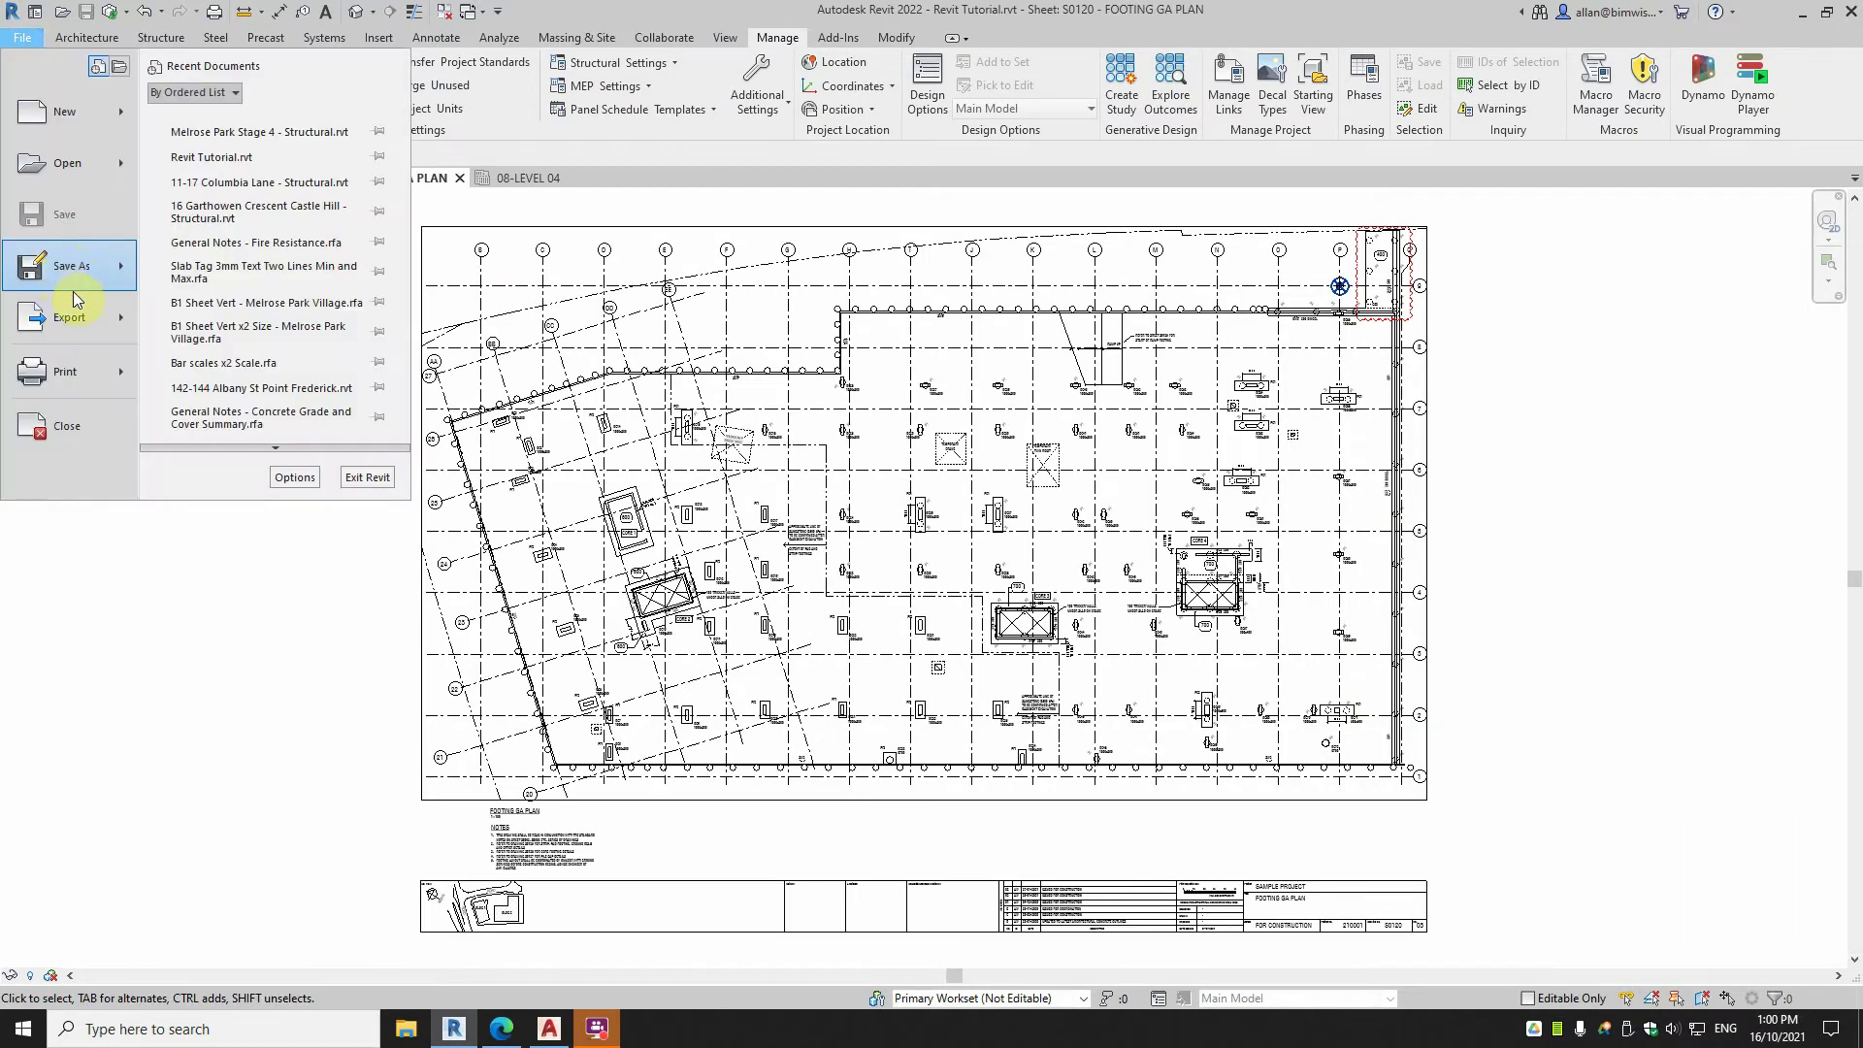
pyautogui.moveTo(107, 316)
pyautogui.moveTo(238, 122)
pyautogui.click(427, 114)
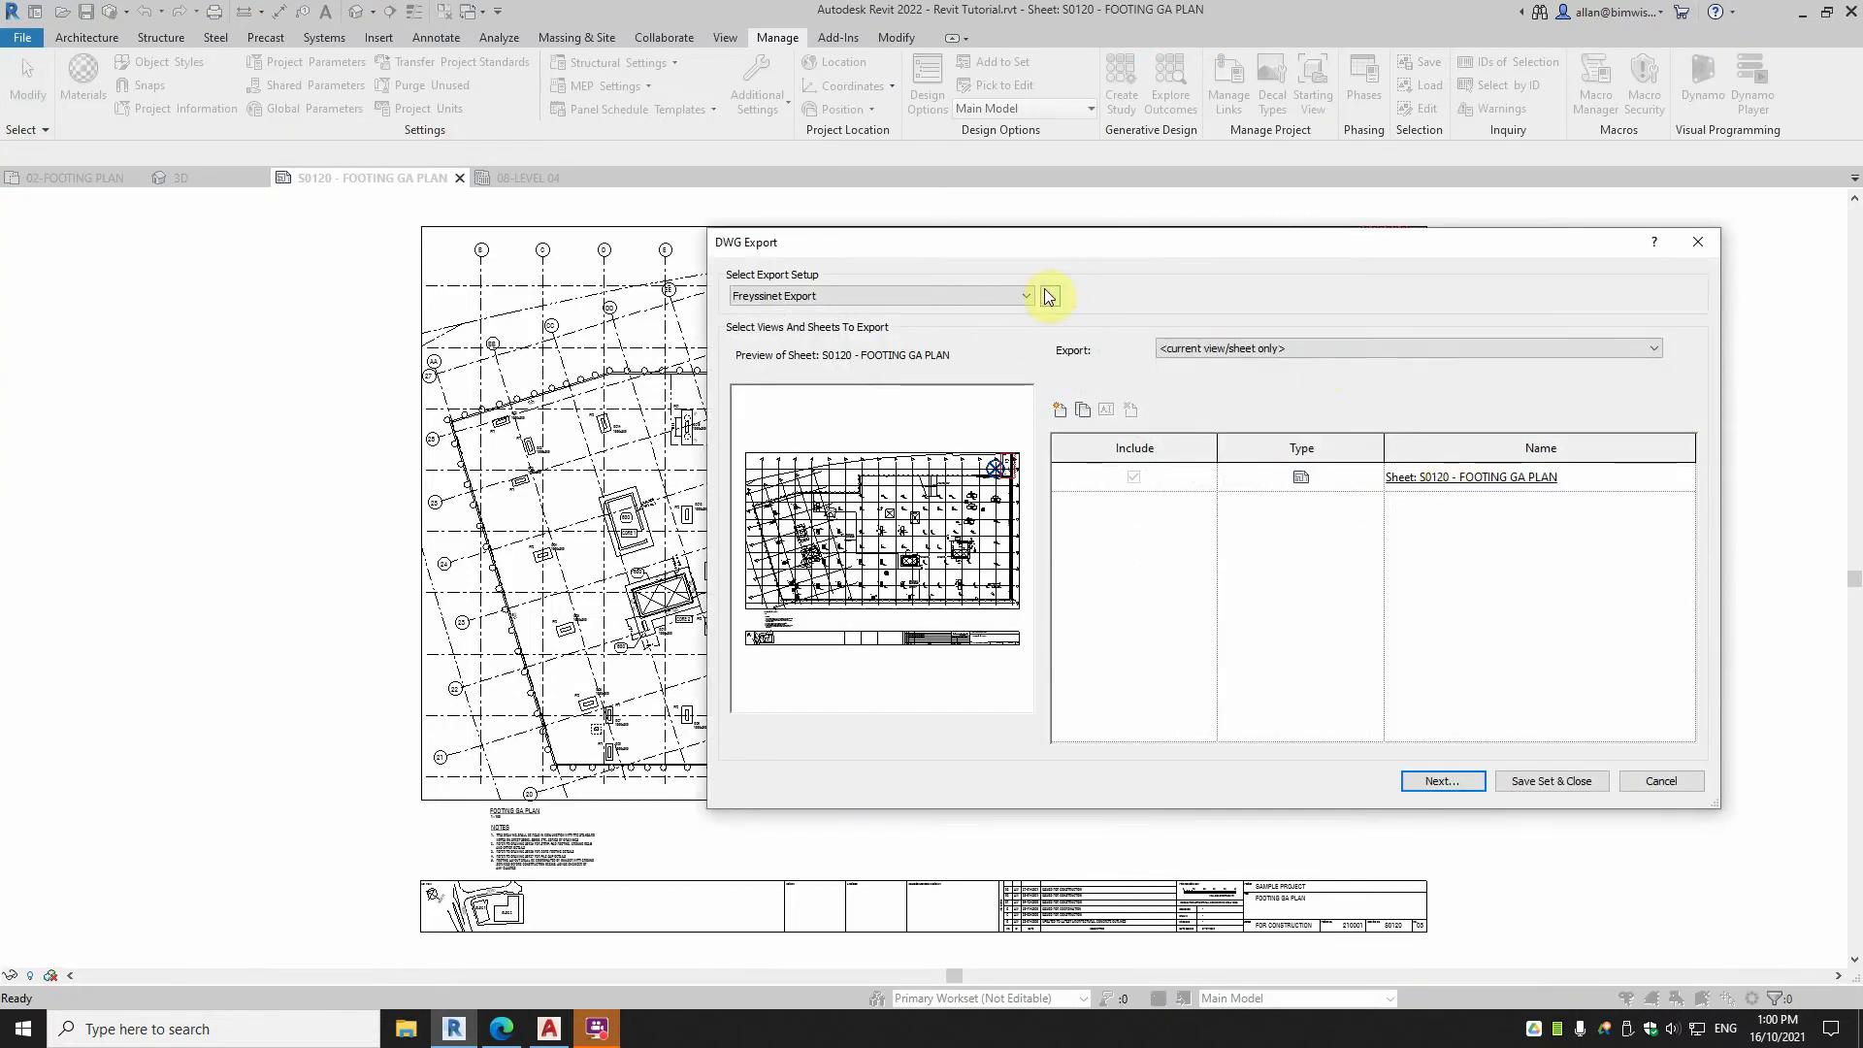
pyautogui.click(1049, 305)
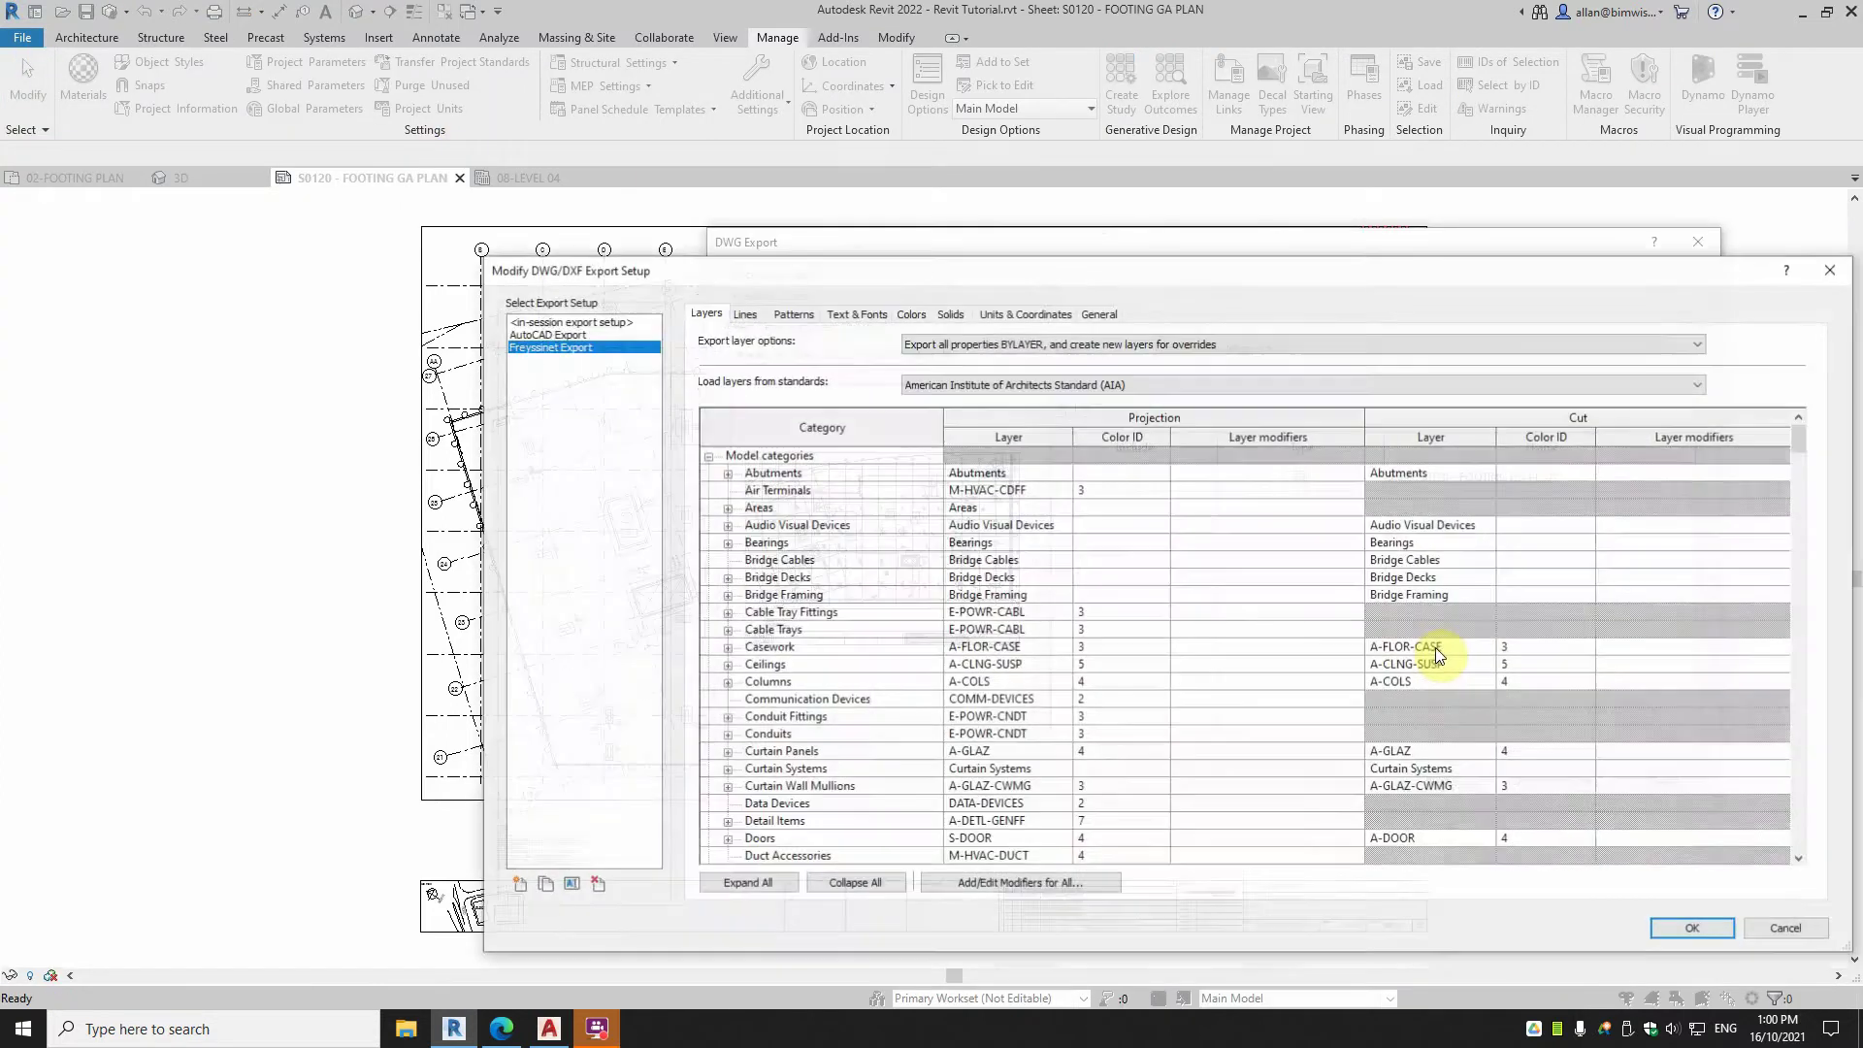
pyautogui.click(1033, 314)
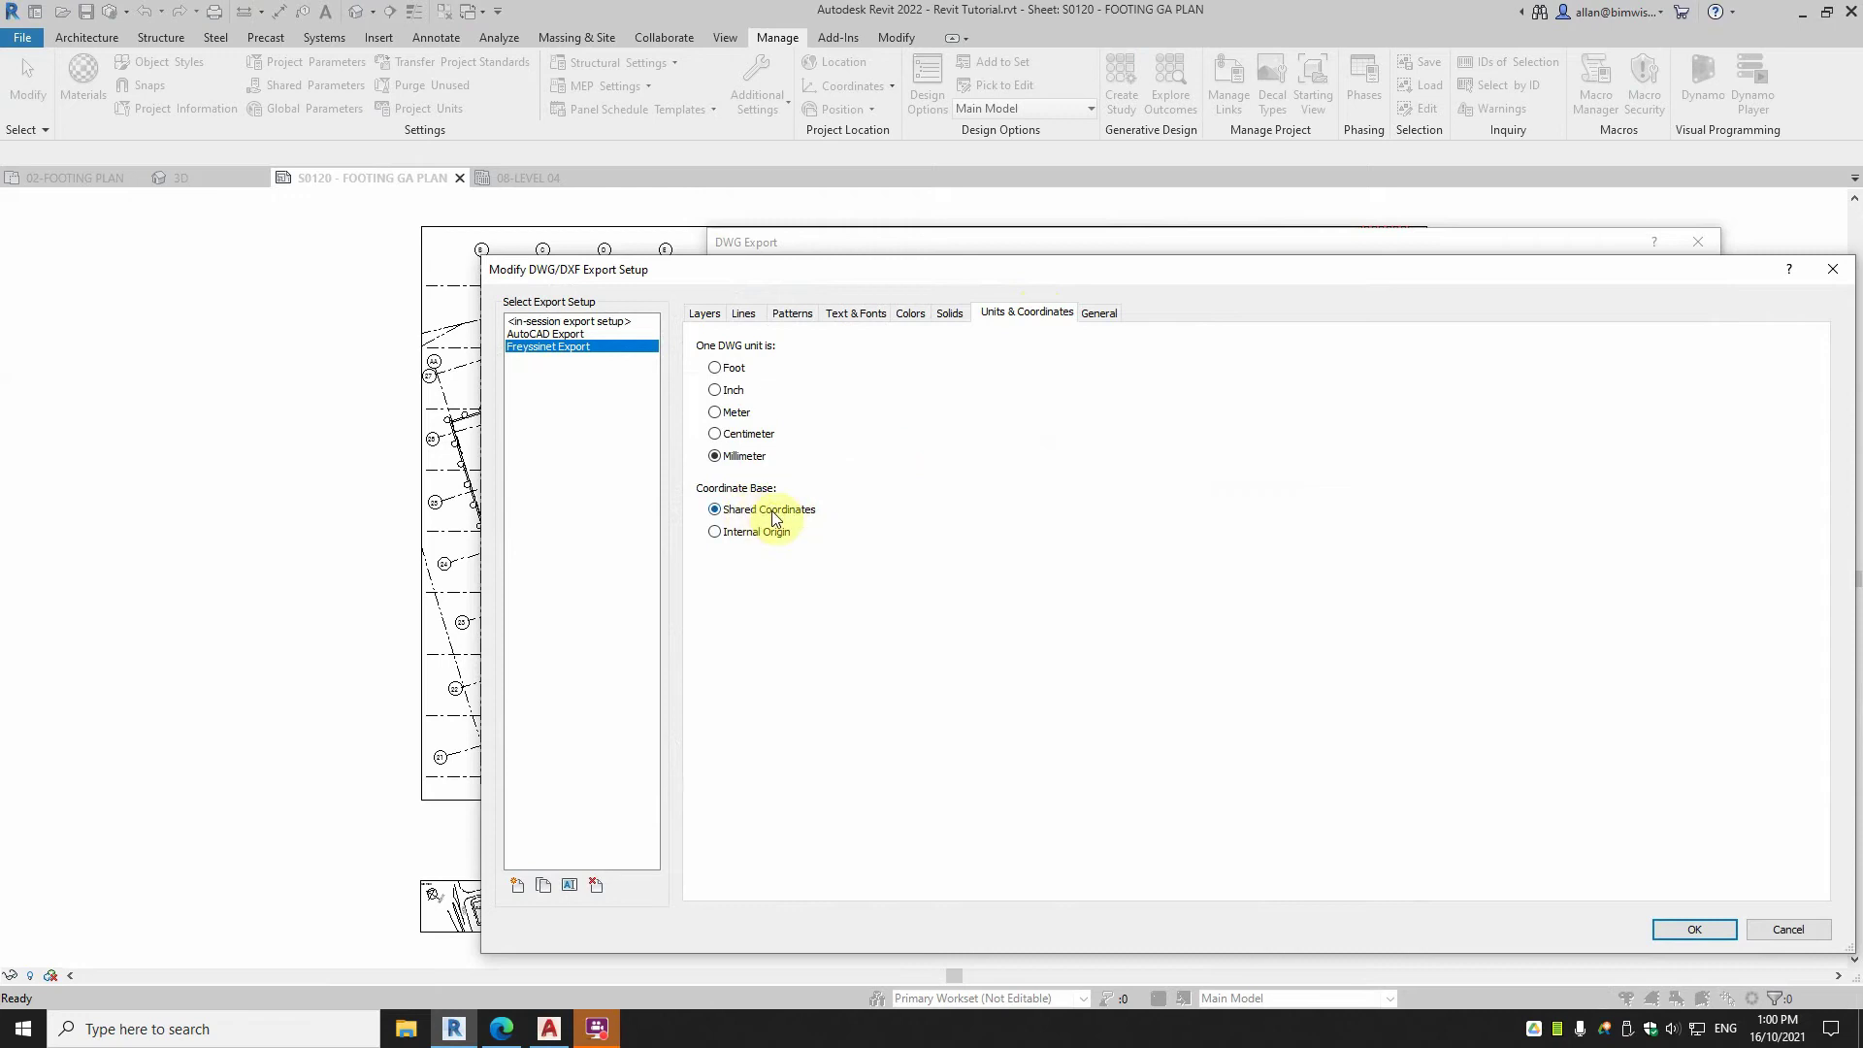
pyautogui.click(1680, 928)
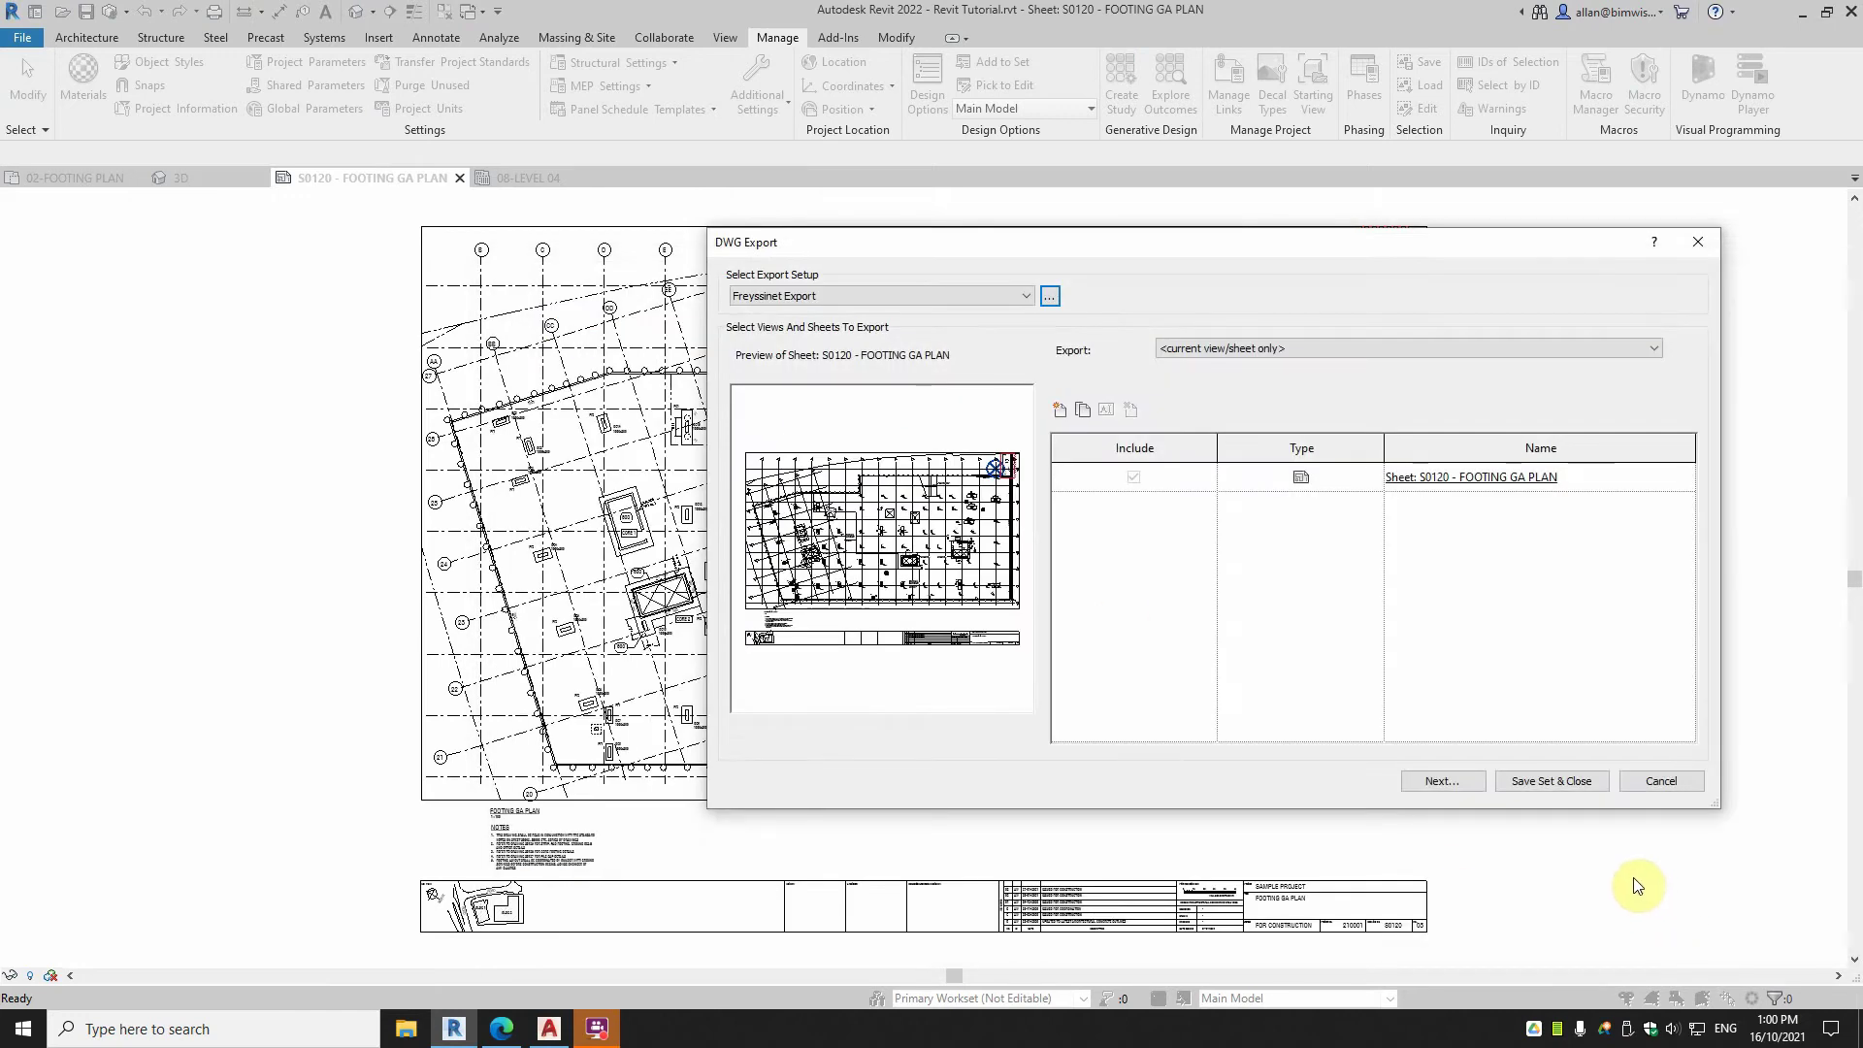
pyautogui.click(1442, 781)
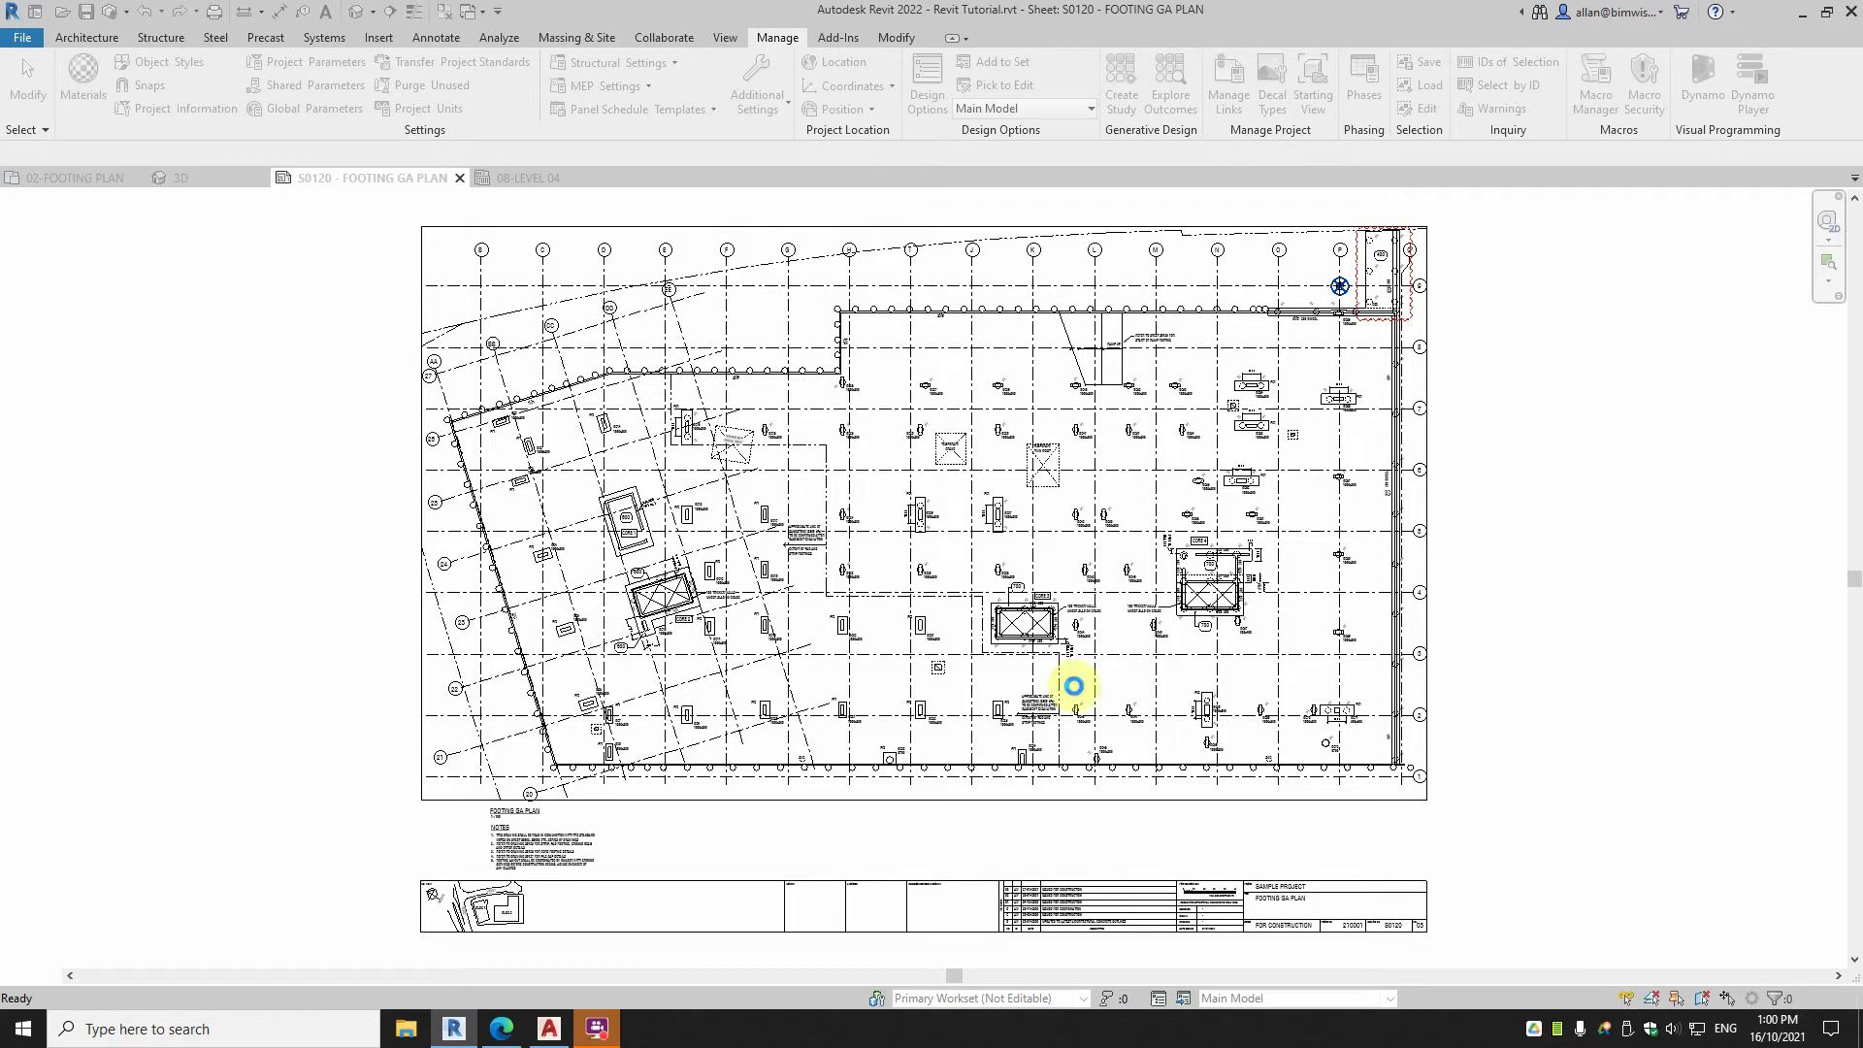
# Open Sample 1 Floor View.dwg and Sample 1 Floor Sheet.dwg in AutoCAD, choosing Show proxy graphics for each.
pyautogui.click(550, 1029)
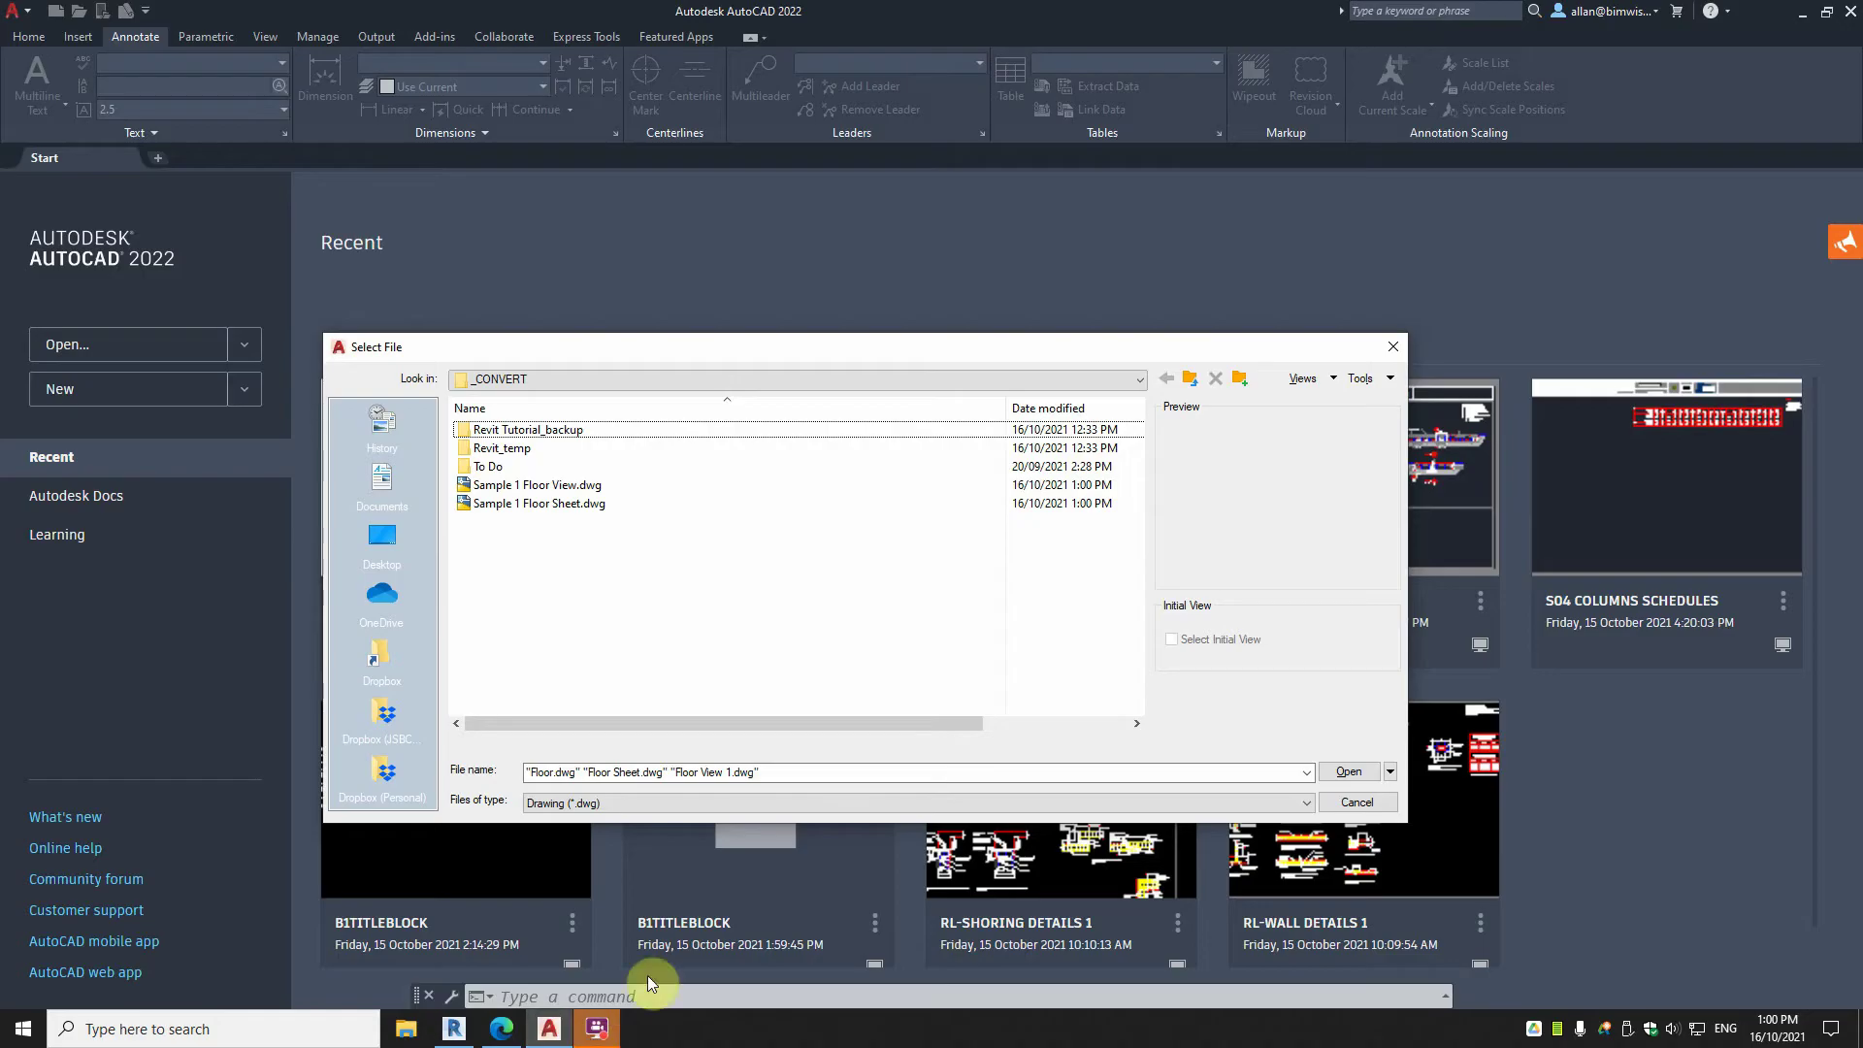
pyautogui.click(558, 485)
pyautogui.keyDown('shift'); pyautogui.click(587, 505); pyautogui.keyUp('shift')
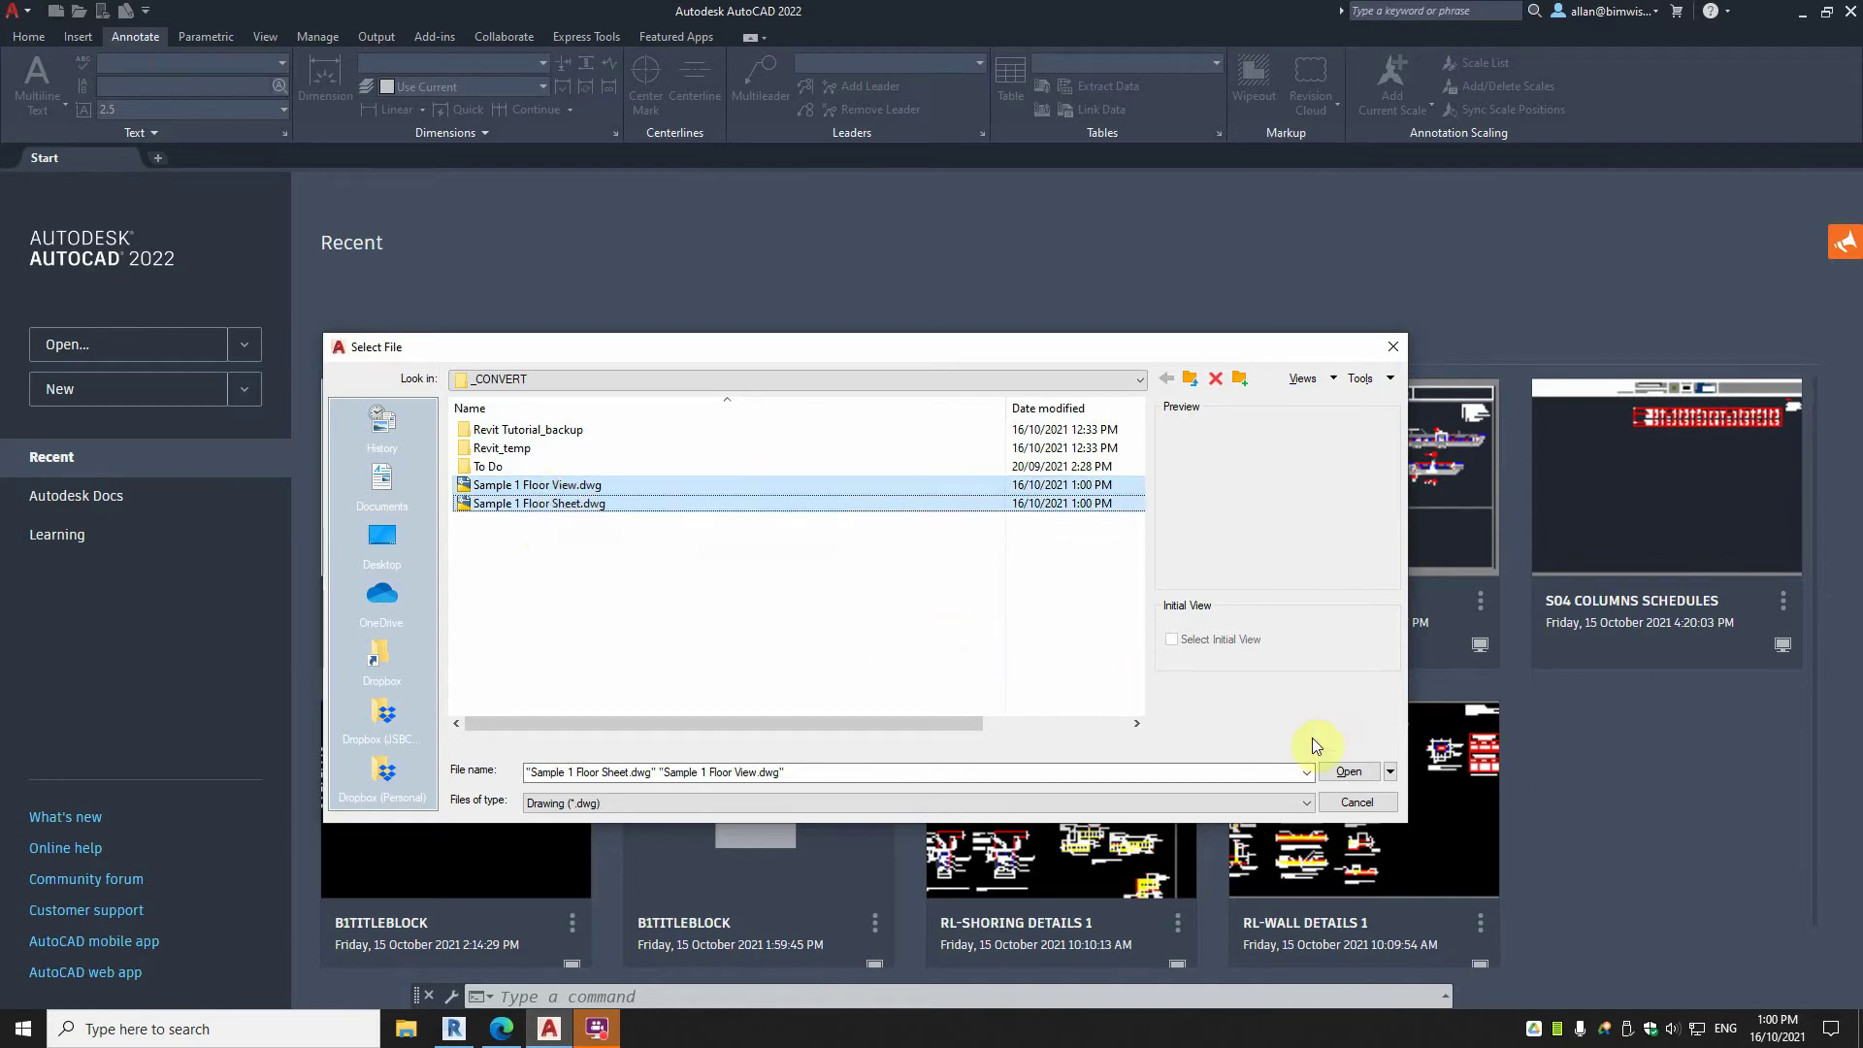
pyautogui.click(1350, 774)
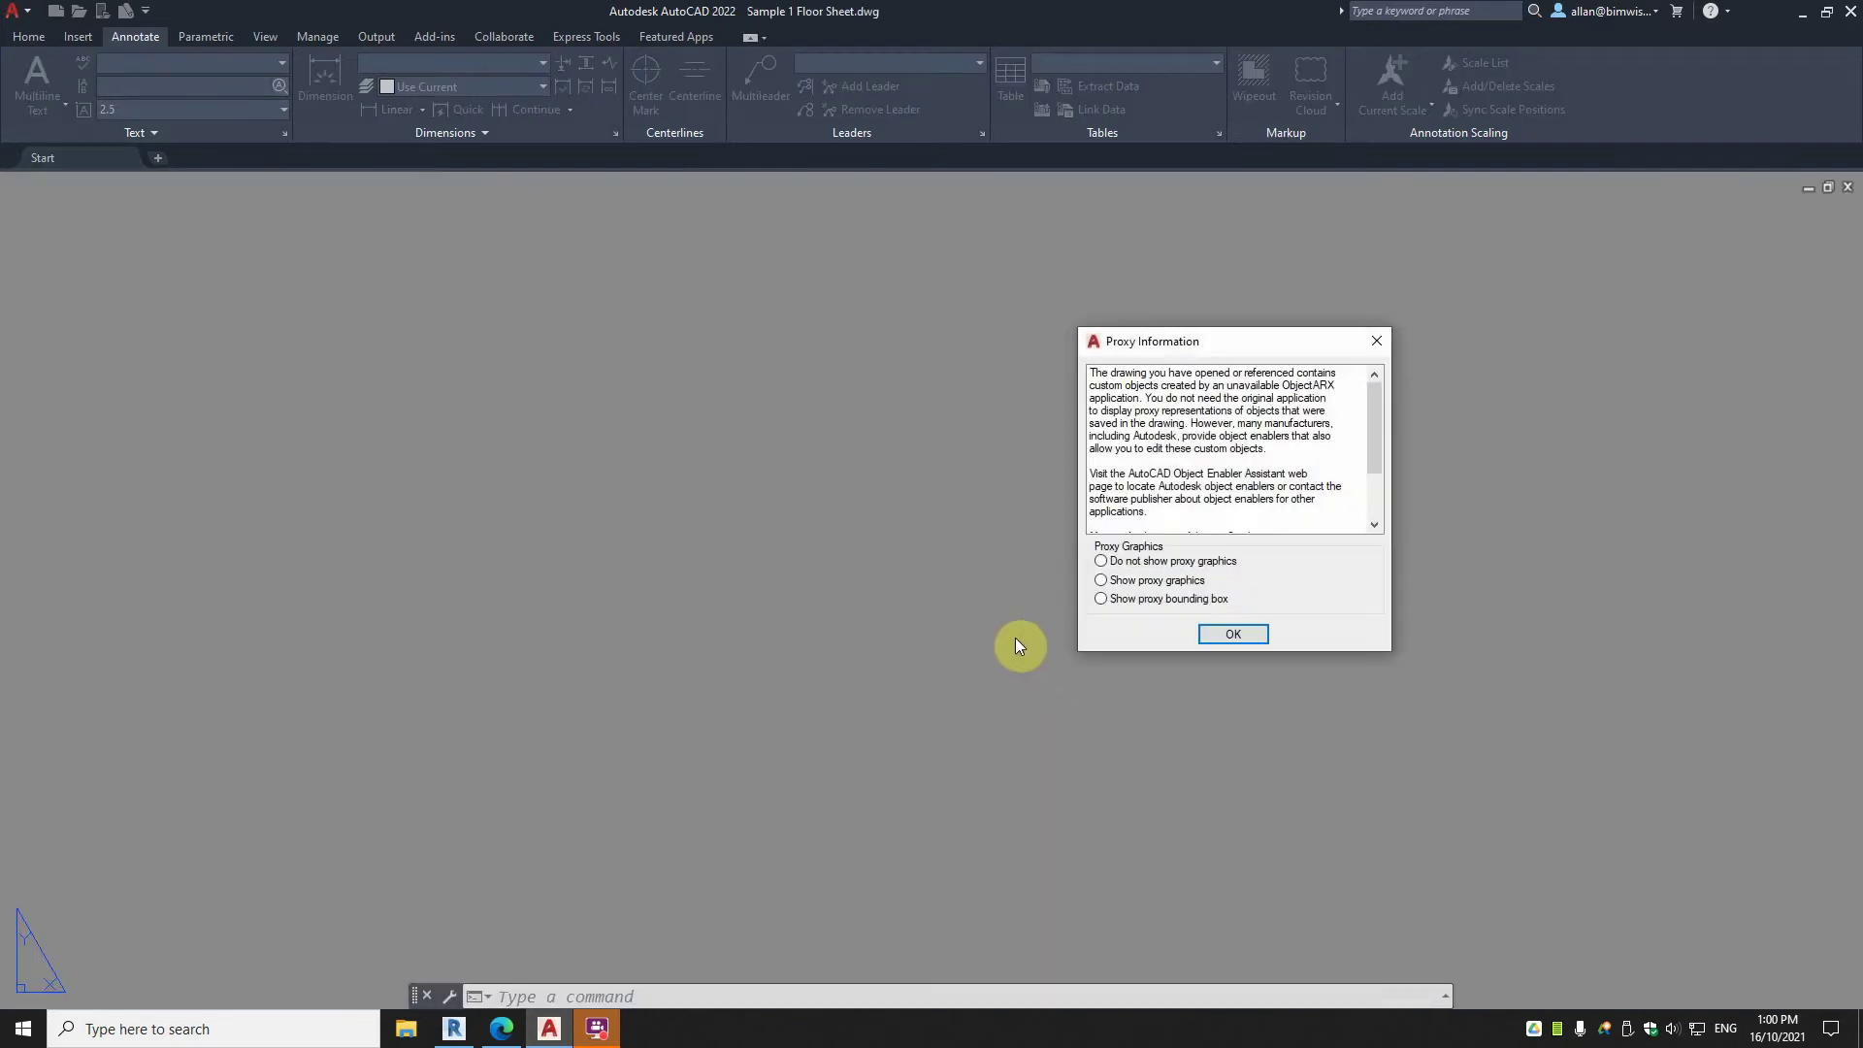
pyautogui.click(1126, 583)
pyautogui.click(1226, 633)
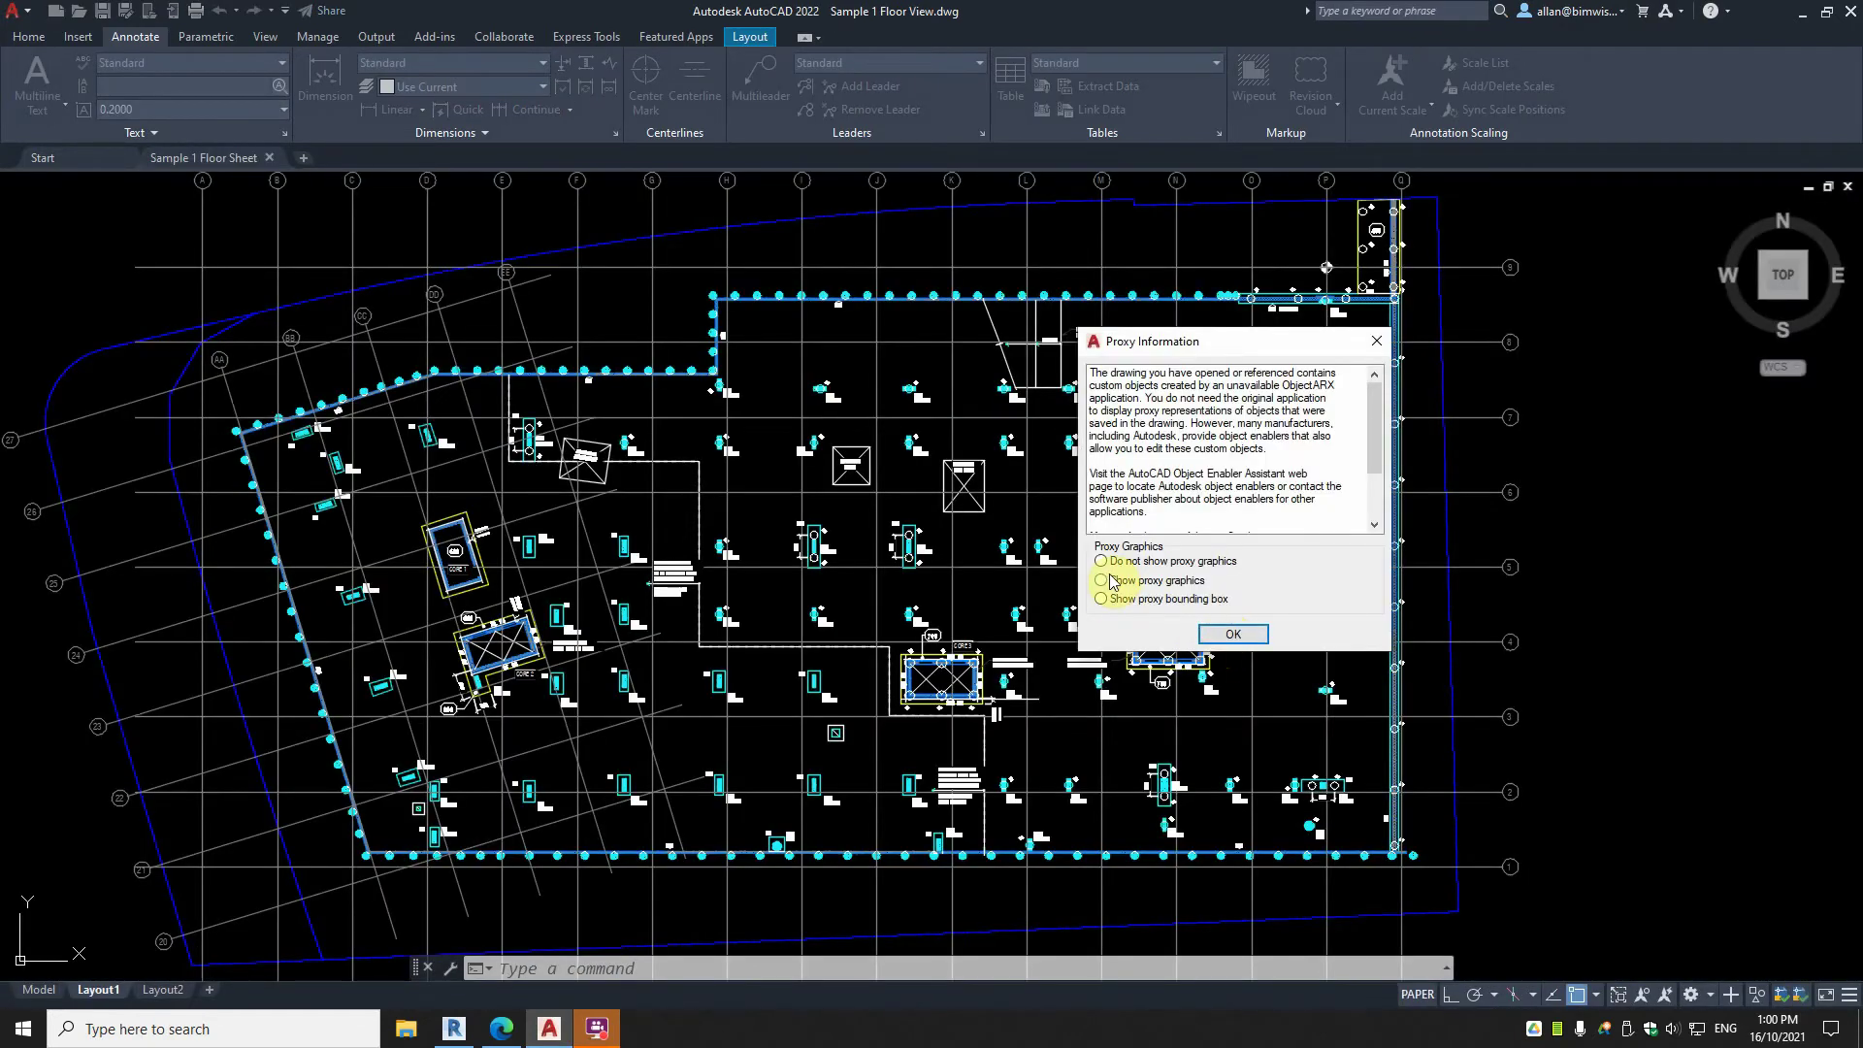
pyautogui.click(1233, 634)
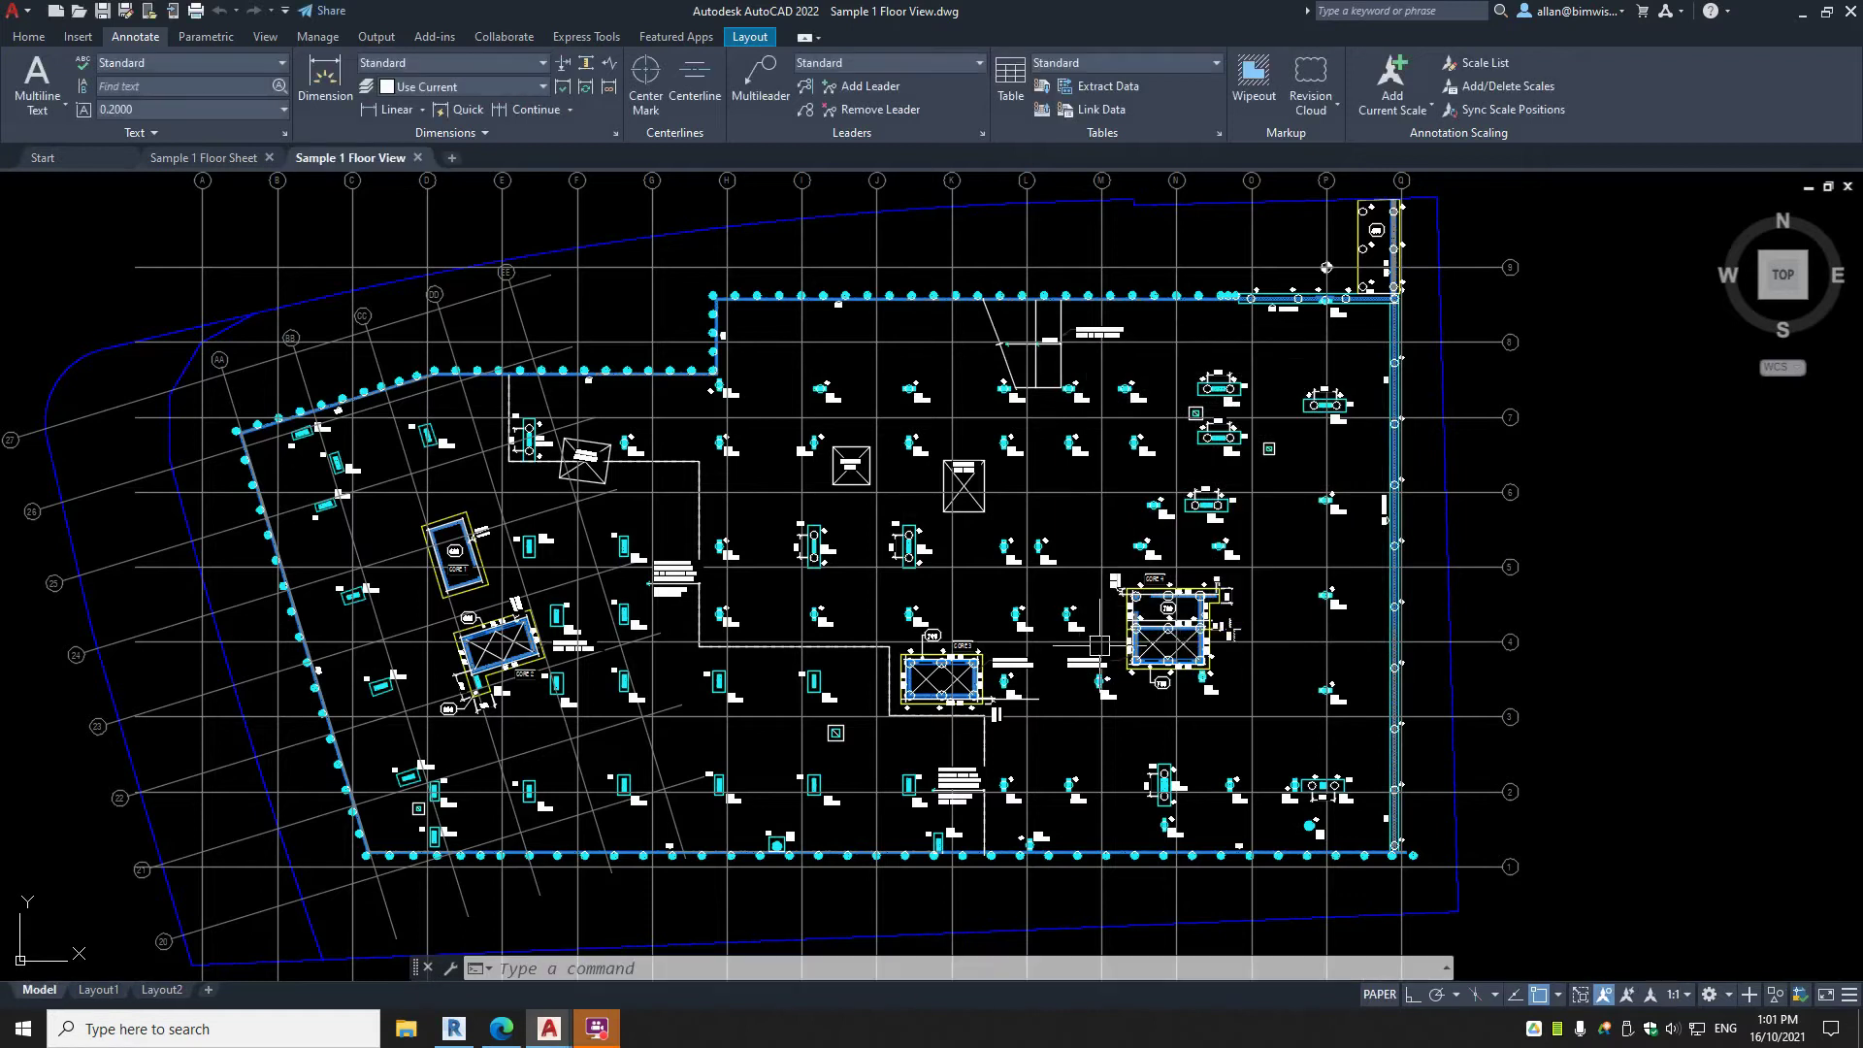
# Erase the viewport on Layout1 of the floor view drawing.
pyautogui.scroll(-2, 972, 629)
pyautogui.scroll(-2, 970, 629)
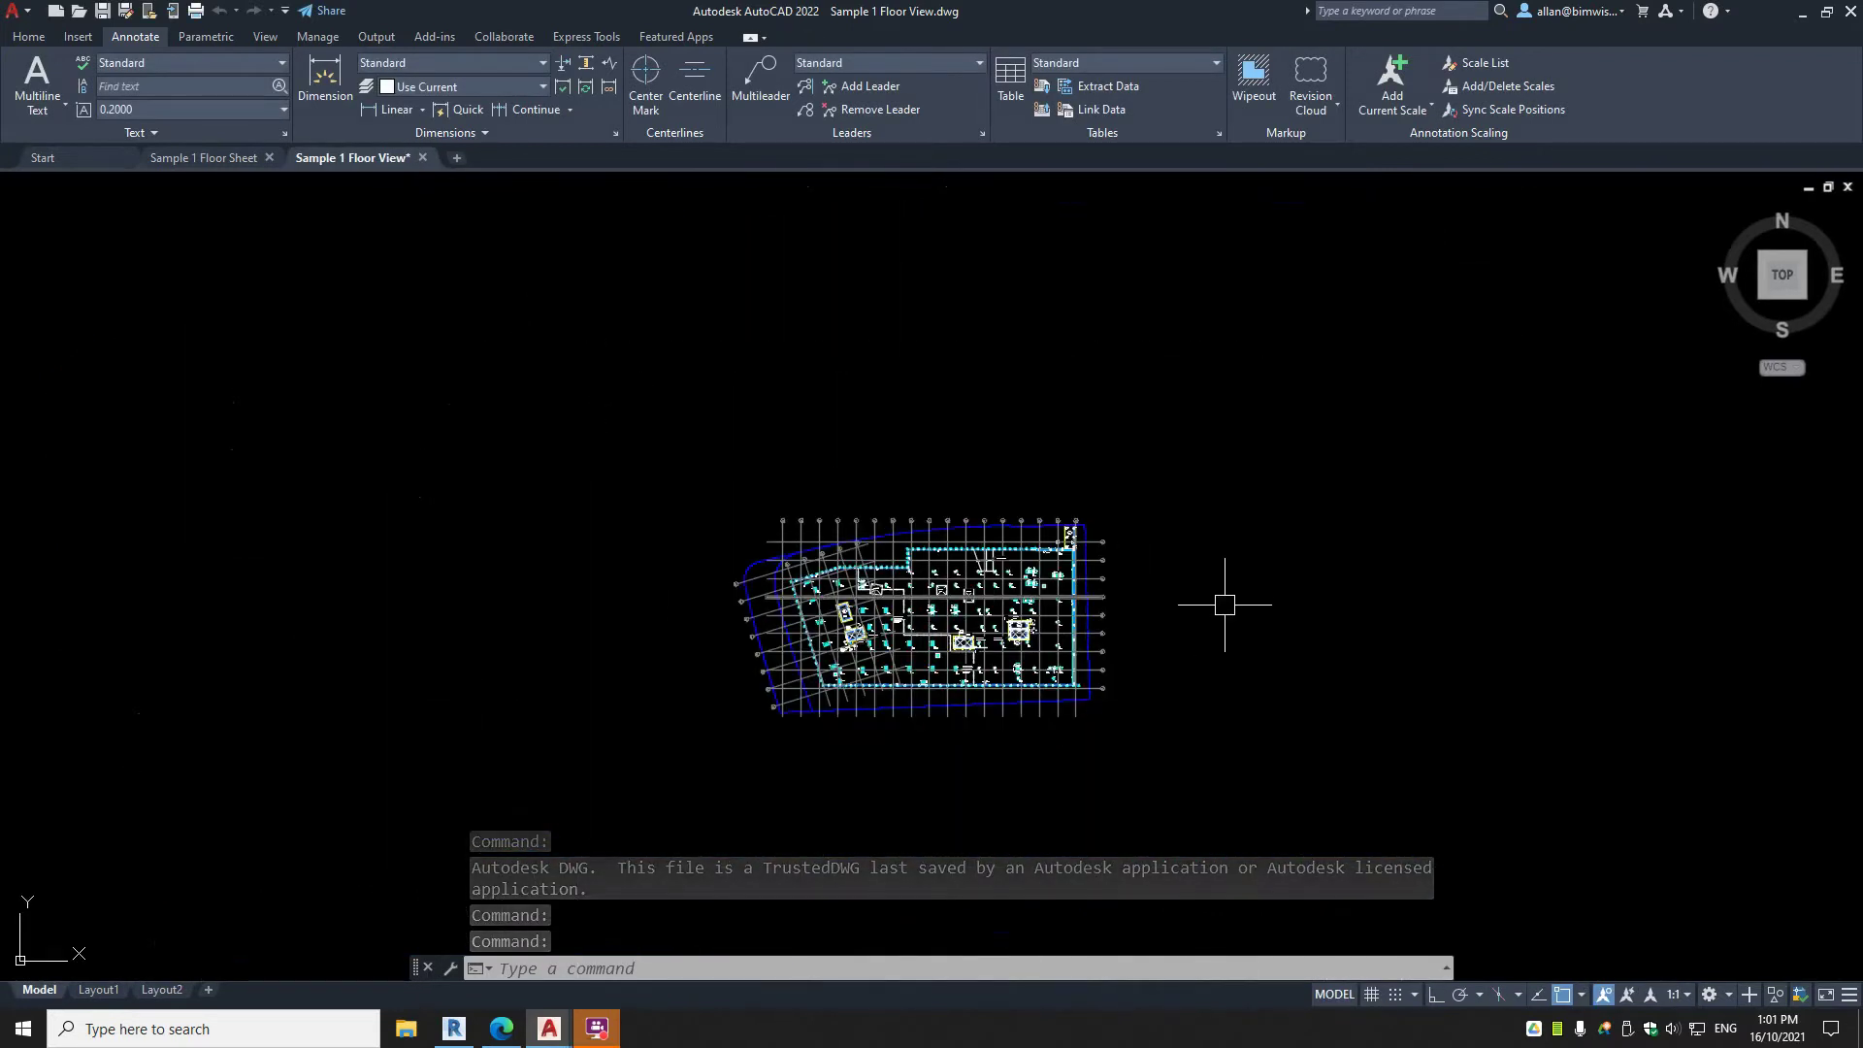
pyautogui.scroll(5, 1182, 571)
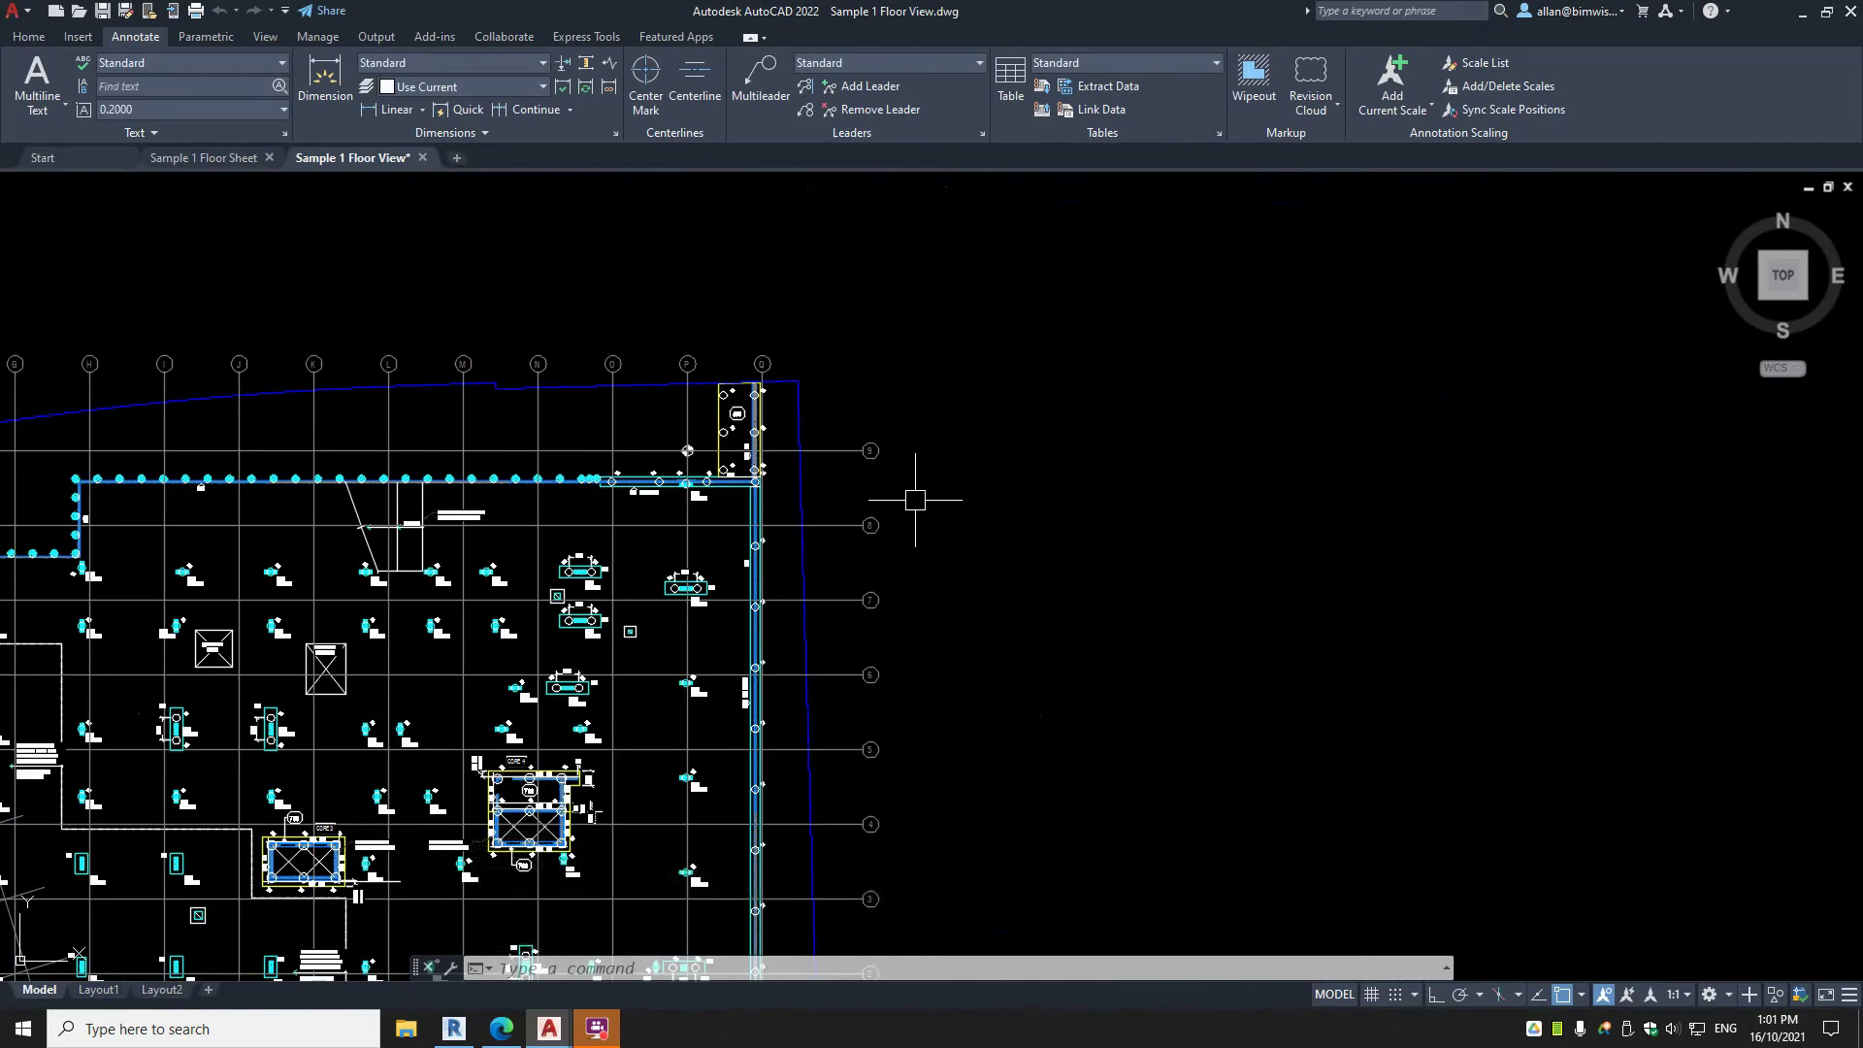
pyautogui.click(102, 990)
pyautogui.click(491, 652)
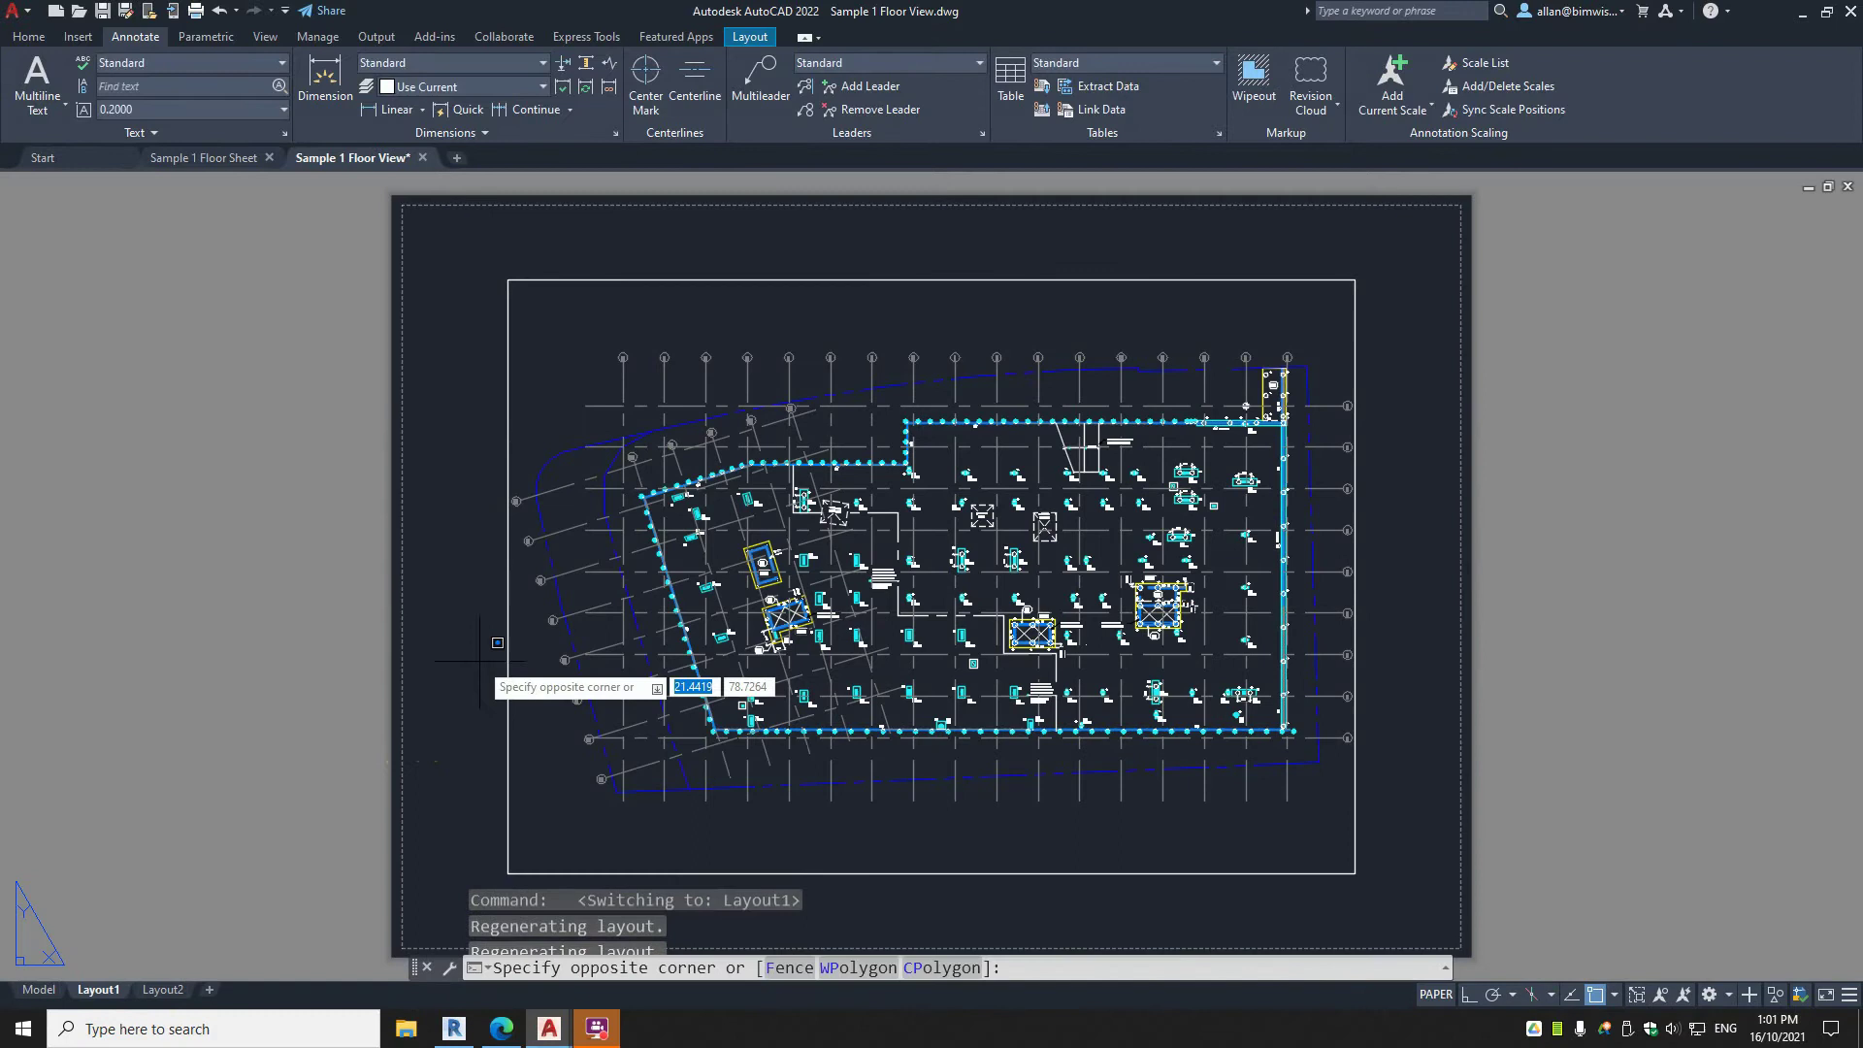
pyautogui.press('Escape')
pyautogui.write('e')
pyautogui.press('Return')
pyautogui.click(509, 663)
pyautogui.press('Return')
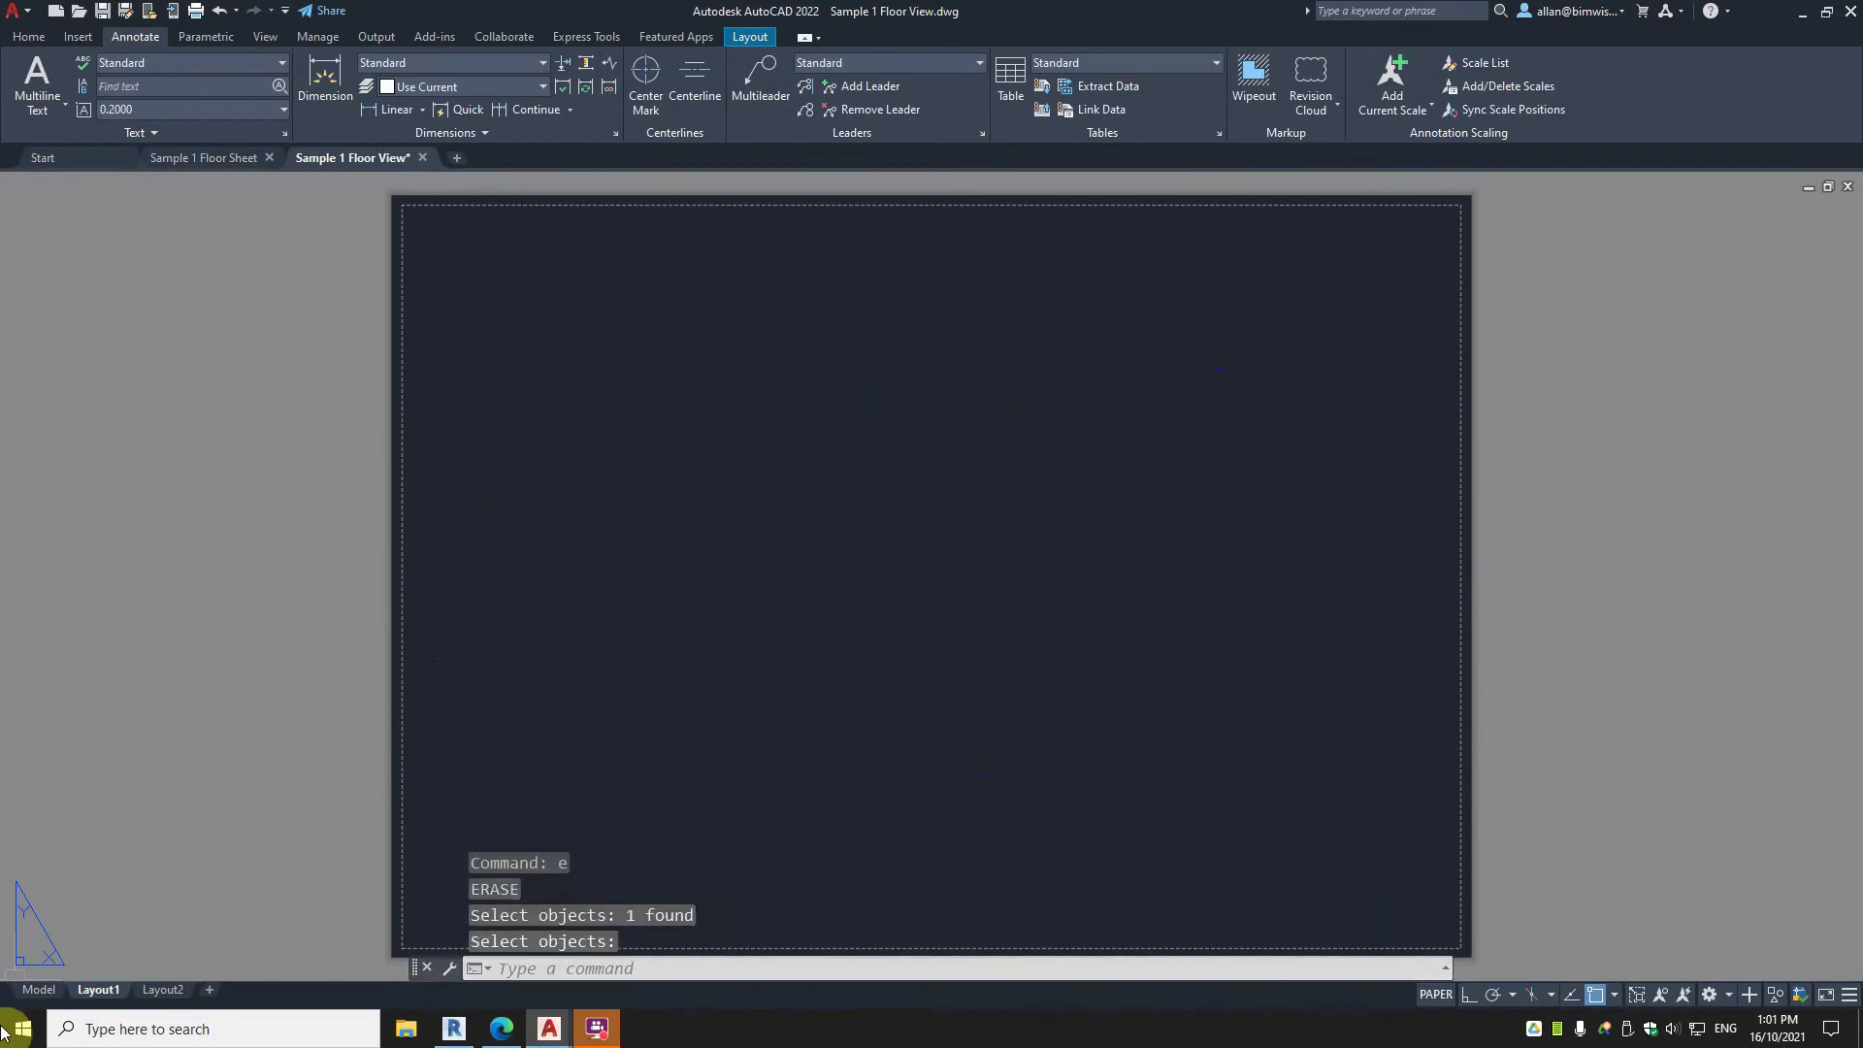
# In model space, start a line at 0,0 to see where the origin falls, then cancel.
pyautogui.click(38, 989)
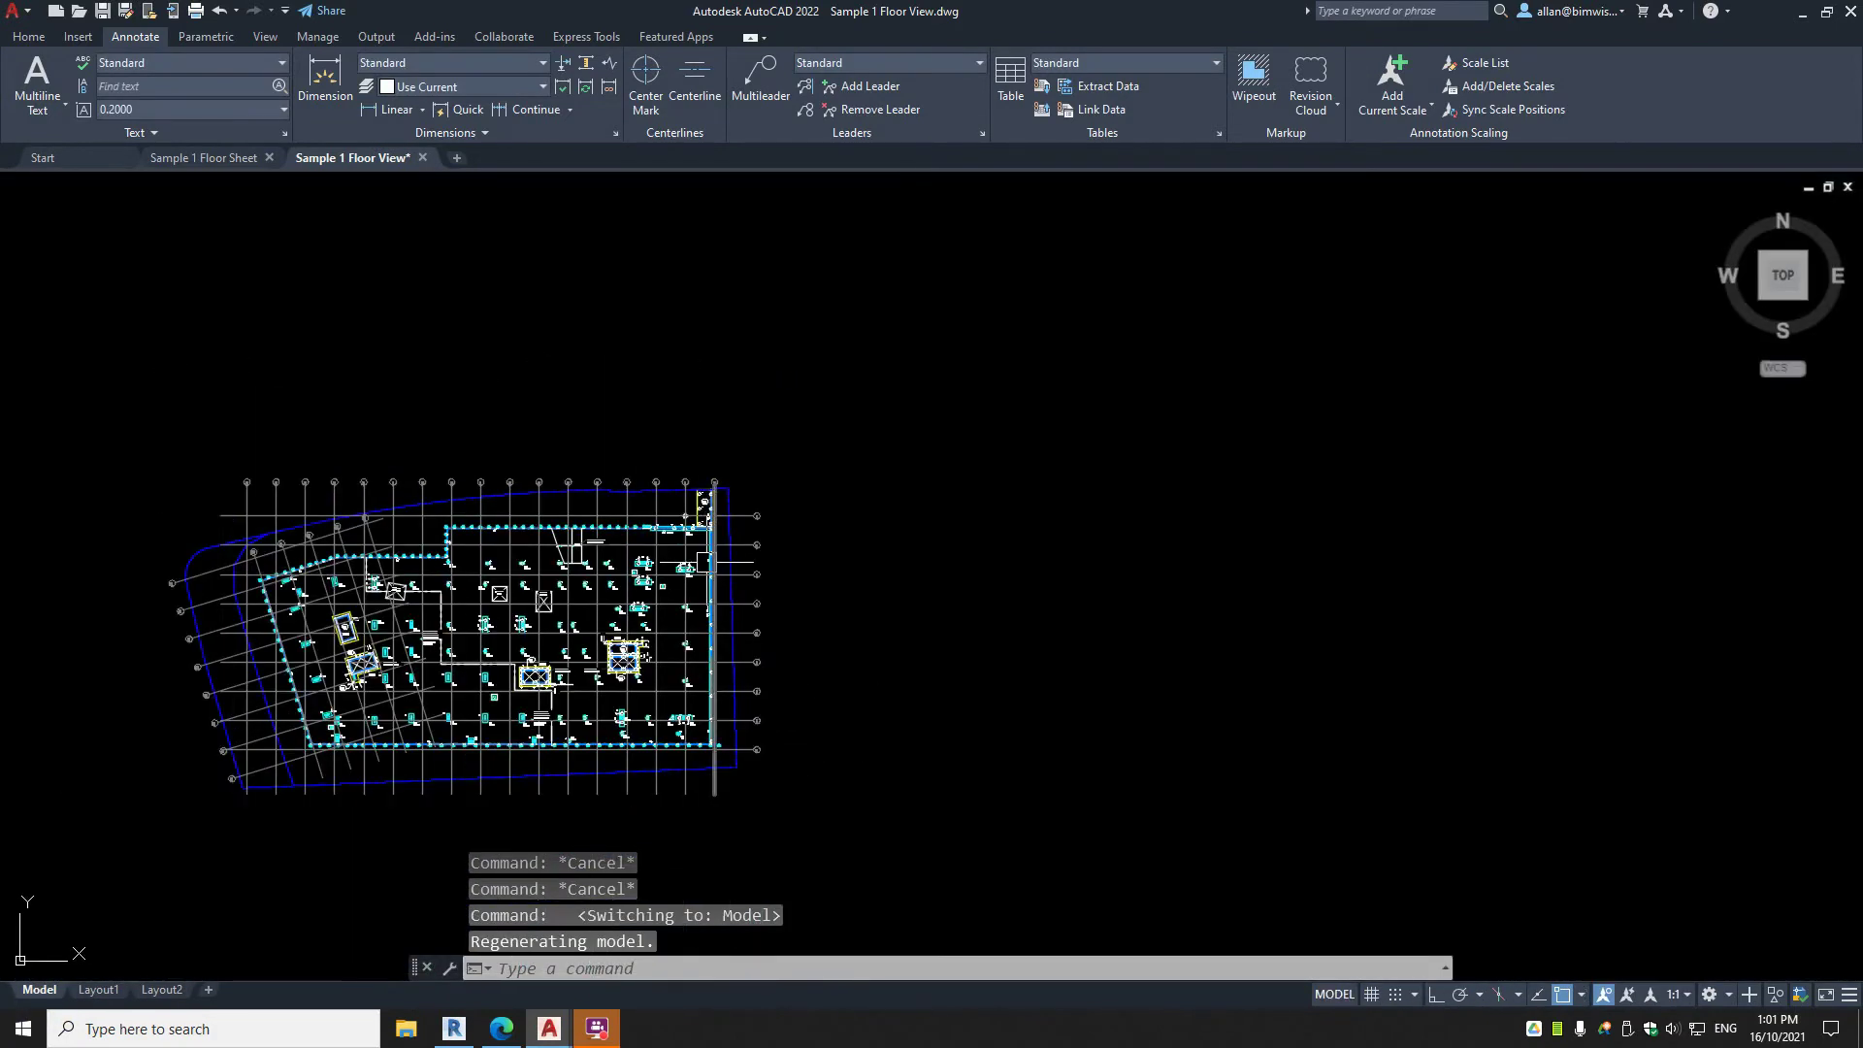
pyautogui.write('l')
pyautogui.press('Return')
pyautogui.write('0,0')
pyautogui.press('Return')
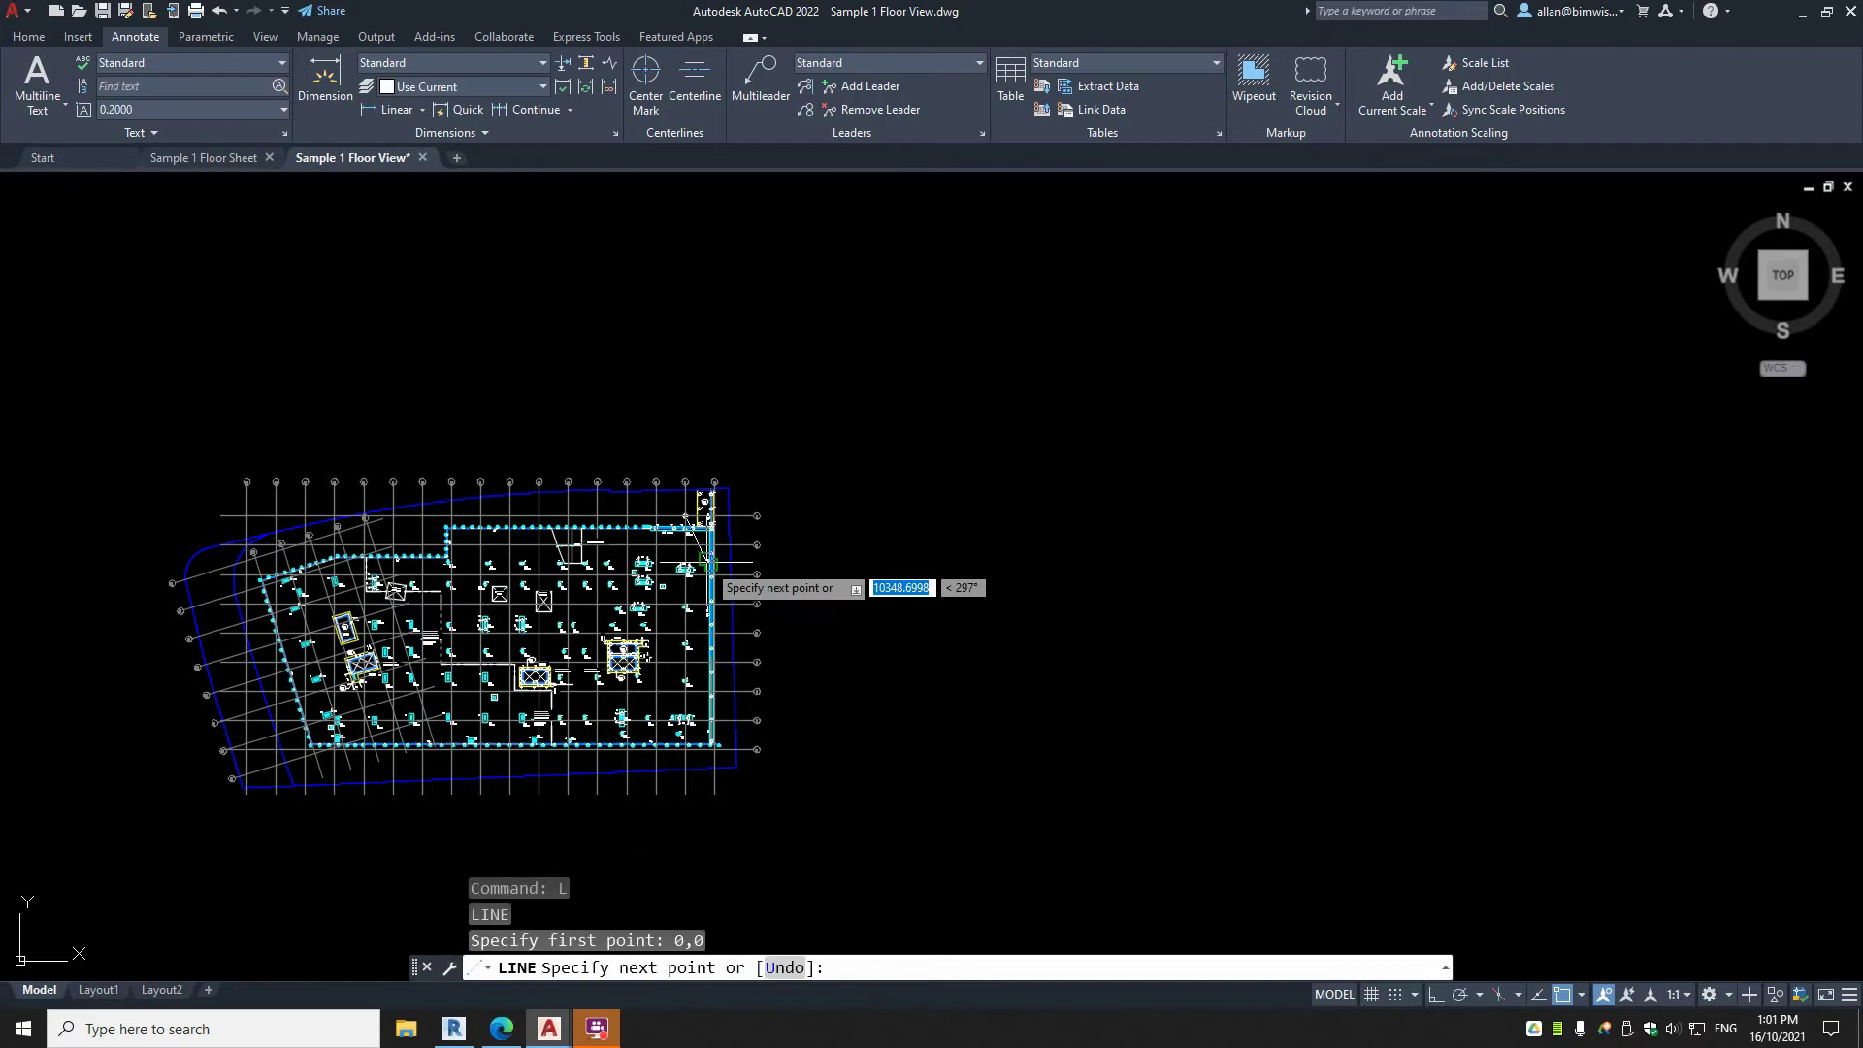
pyautogui.scroll(10, 713, 563)
pyautogui.scroll(-8, 767, 329)
pyautogui.press('Escape')
pyautogui.press('Escape')
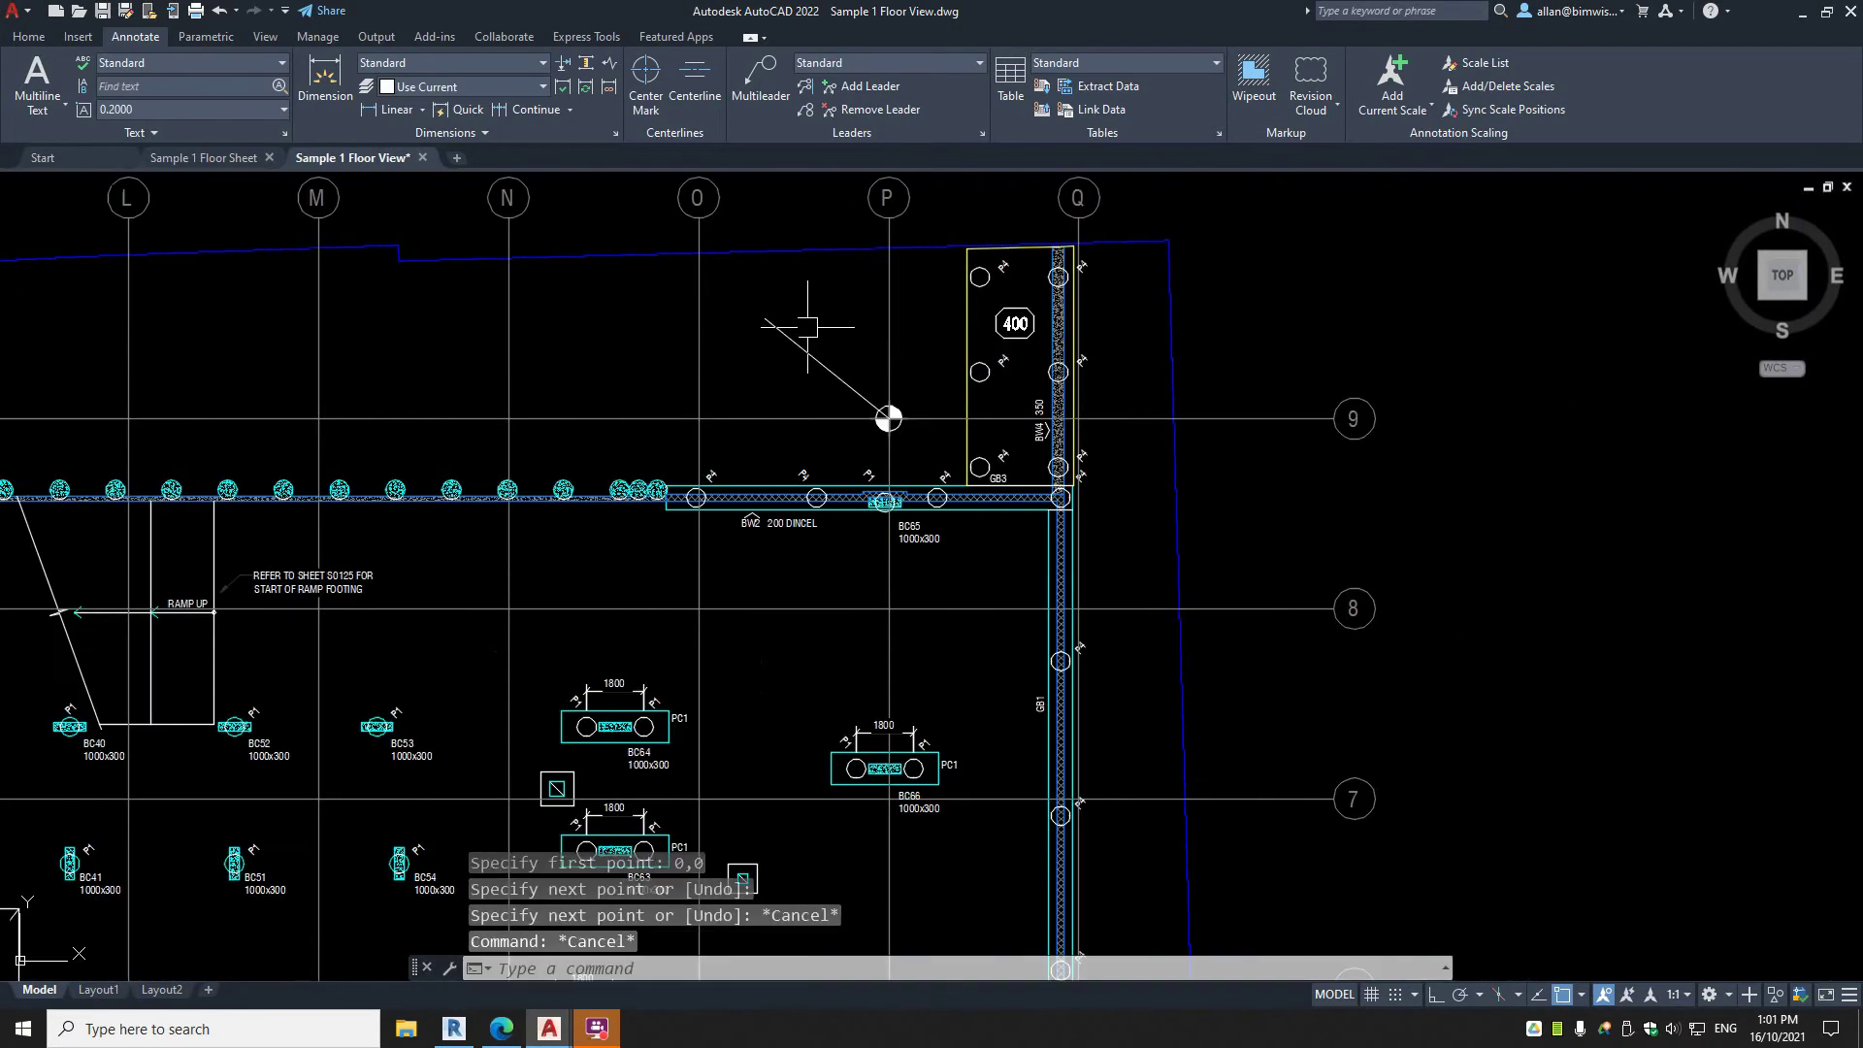
pyautogui.scroll(-2, 791, 325)
# Float and re-dock the Sample 1 Floor Sheet drawing, then zoom to extents.
pyautogui.moveTo(245, 160); pyautogui.dragTo(948, 324)
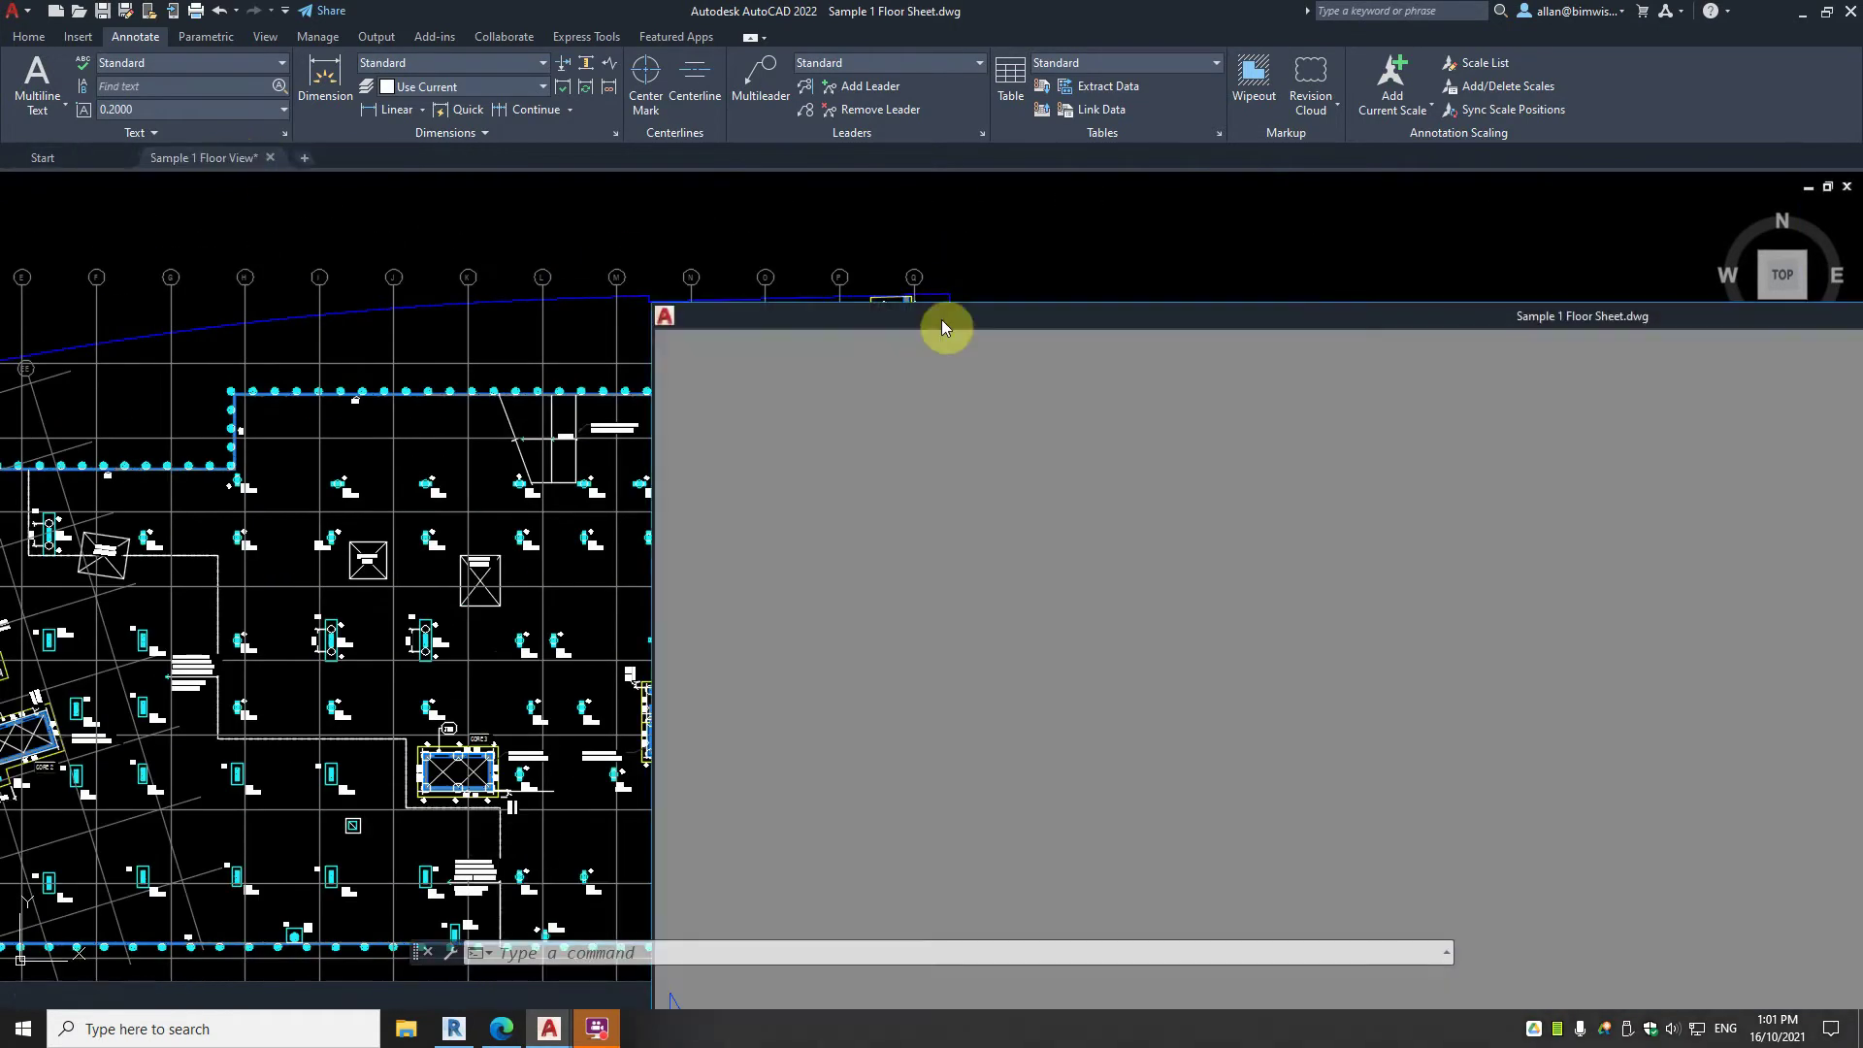
pyautogui.moveTo(1414, 307); pyautogui.dragTo(767, 167)
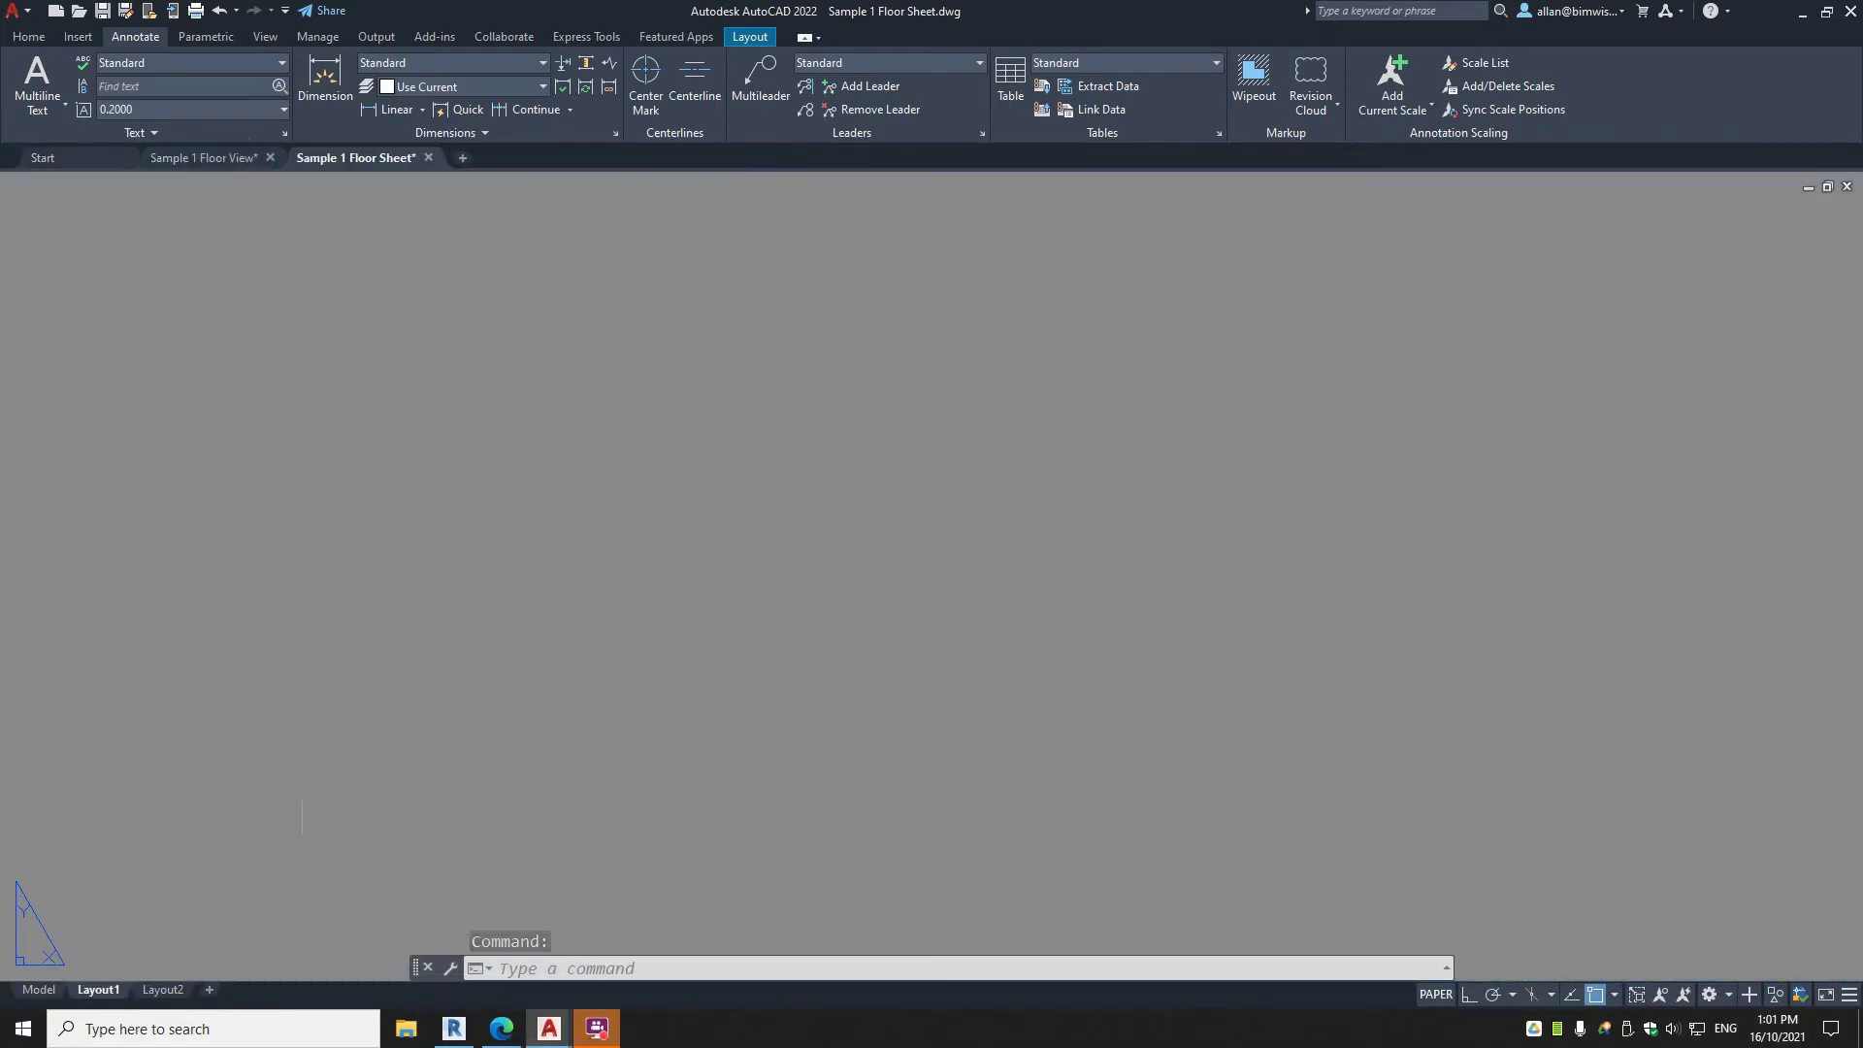
pyautogui.write('z')
pyautogui.press('Return')
pyautogui.write('e')
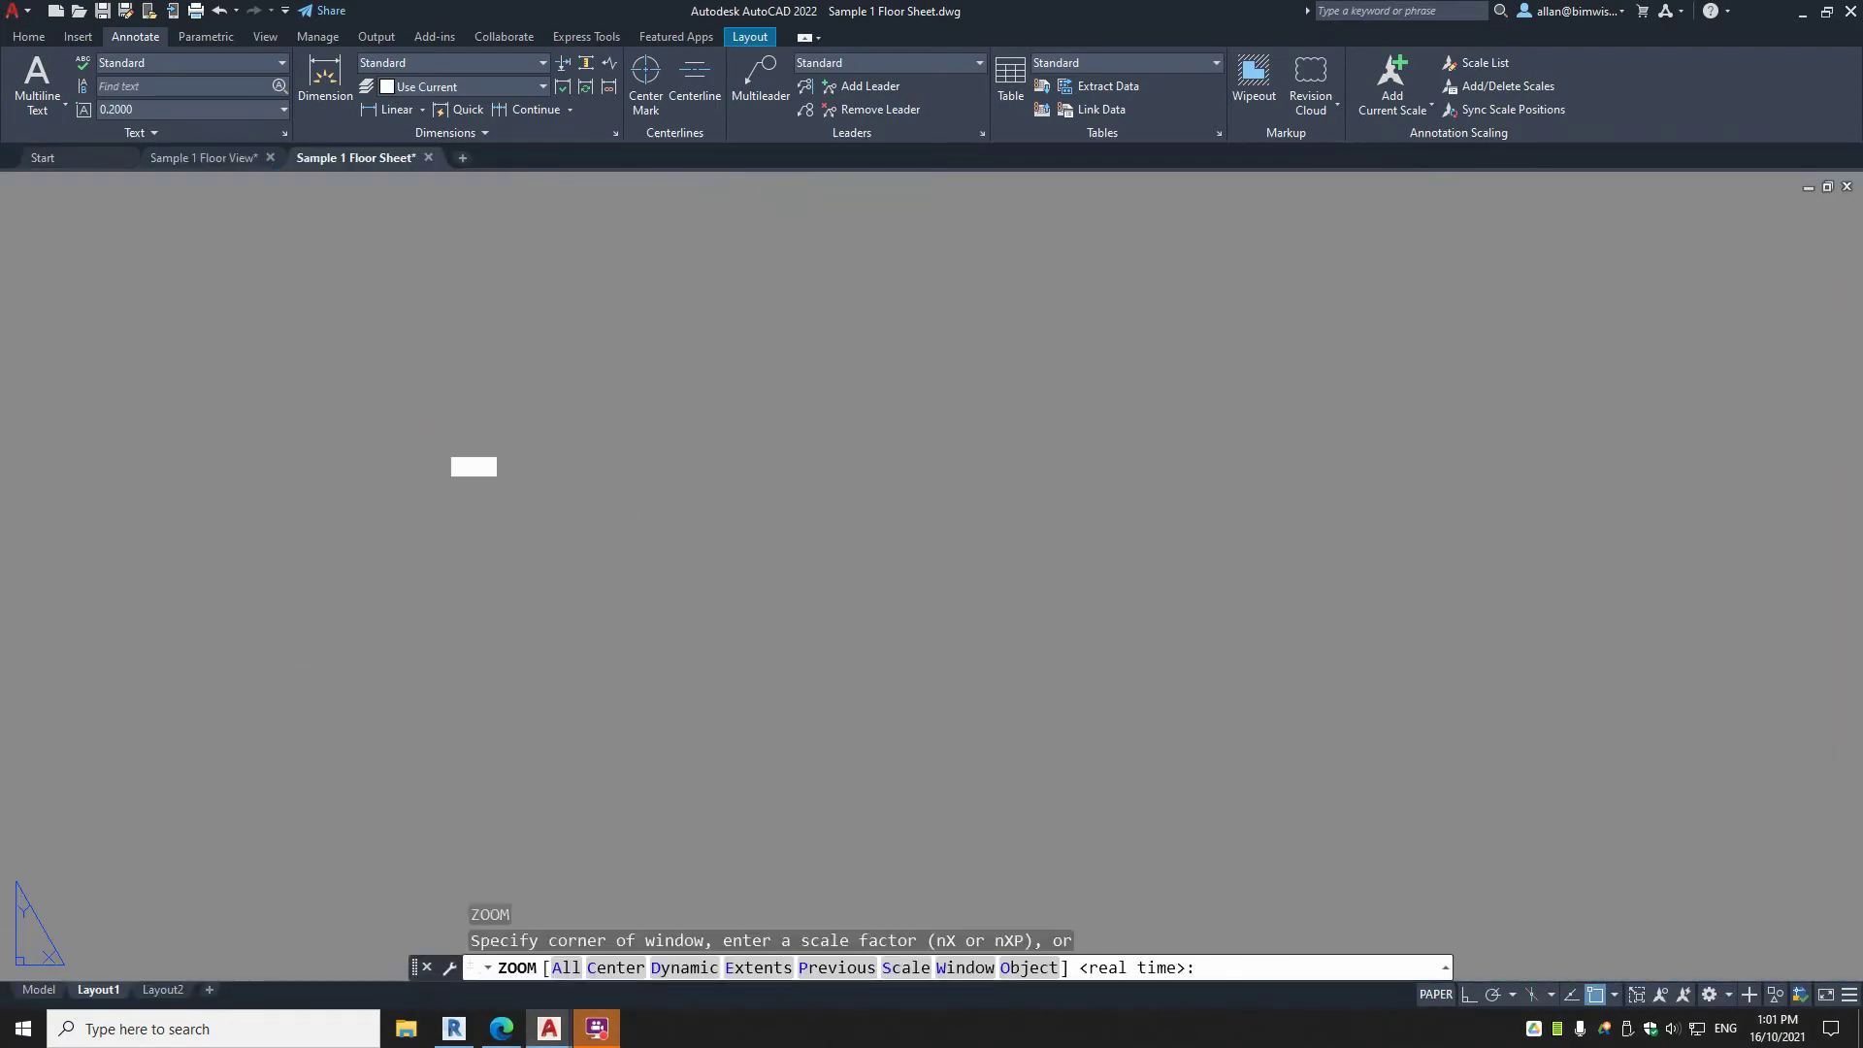
pyautogui.press('Return')
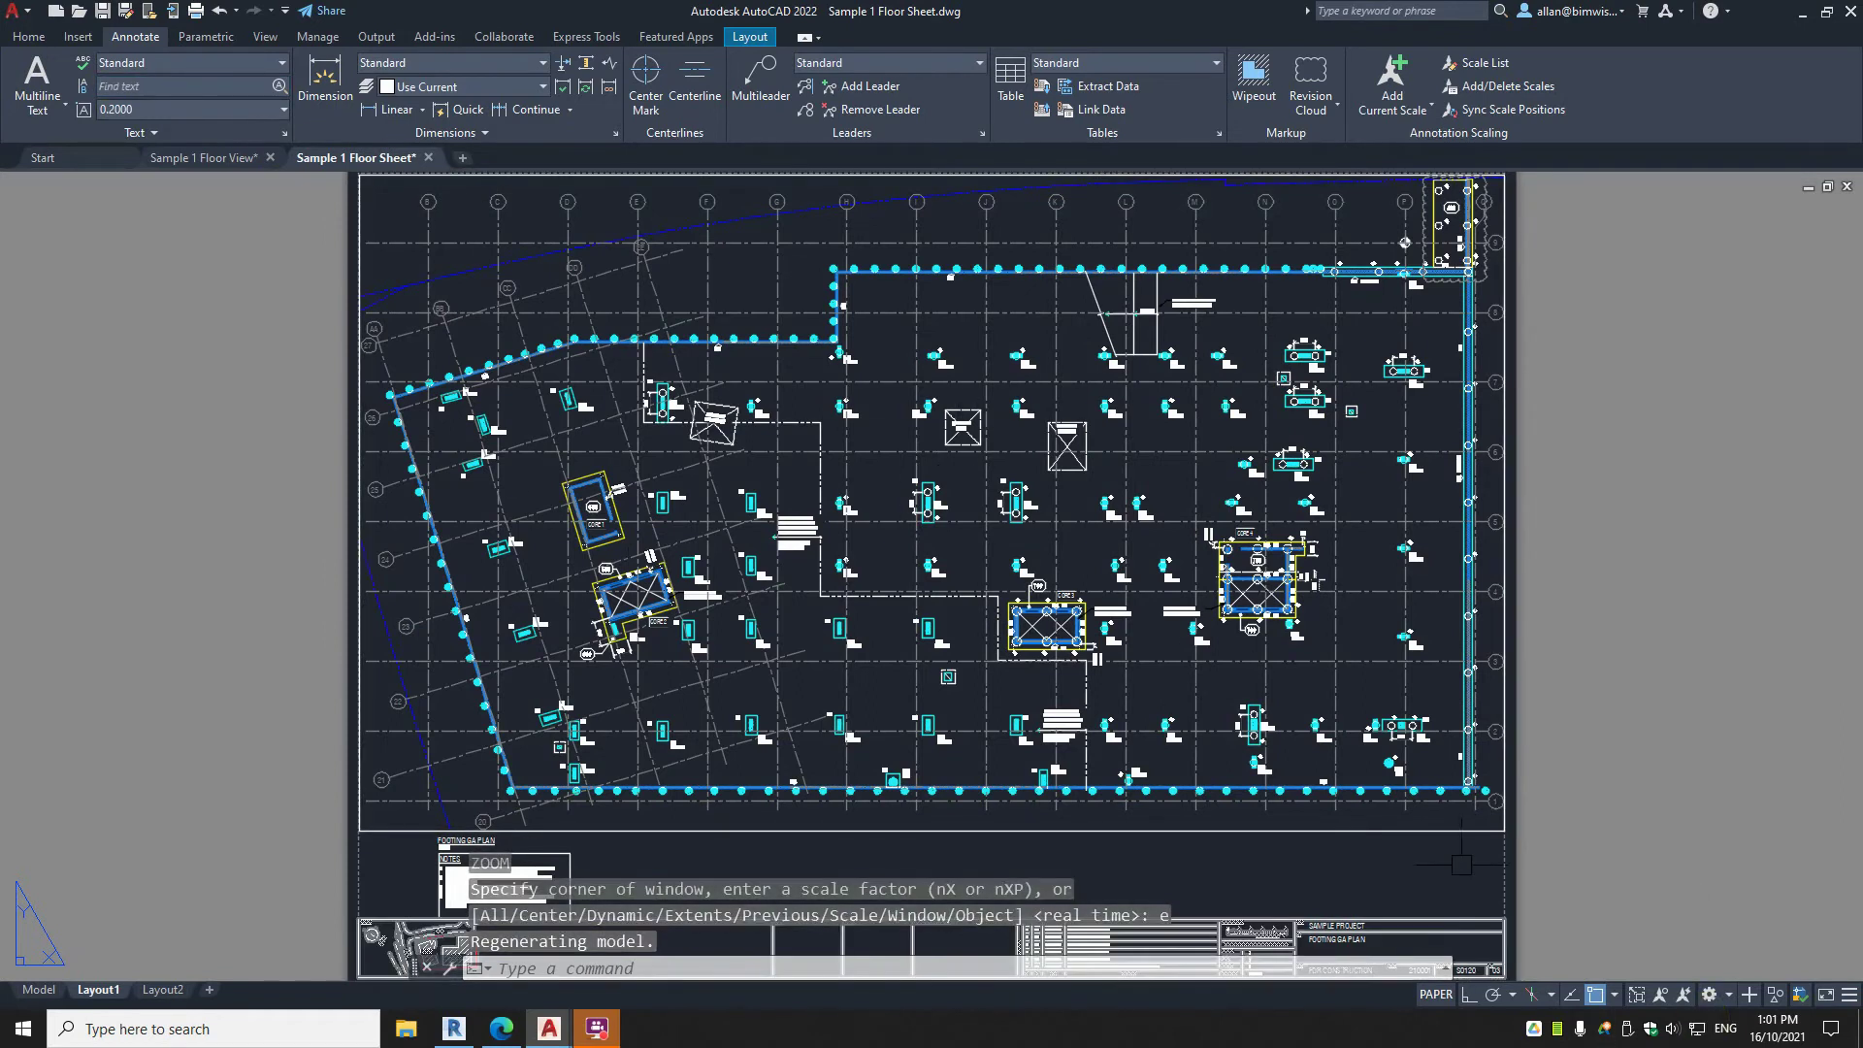
pyautogui.scroll(2, 1462, 863)
pyautogui.scroll(-4, 1462, 863)
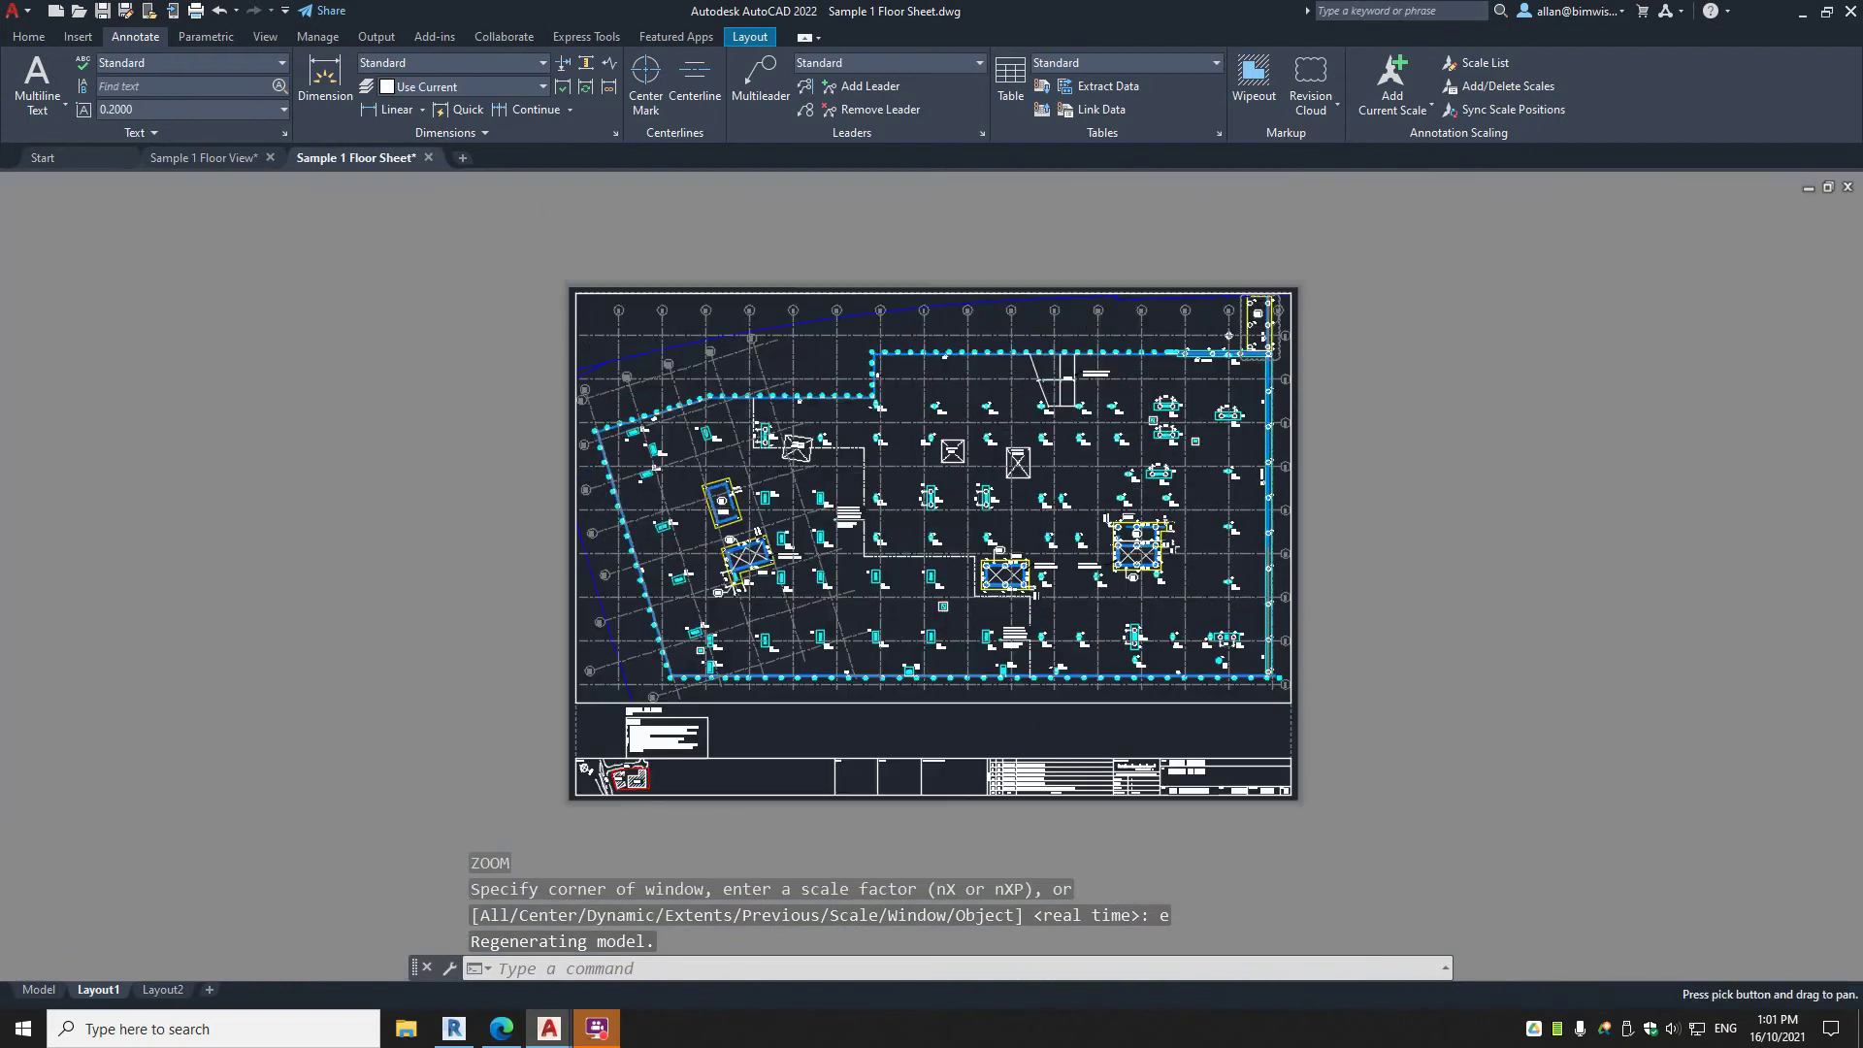
# In model space, start a line at 0,0, showing the origin lies below-left of the plan, then cancel.
pyautogui.click(39, 990)
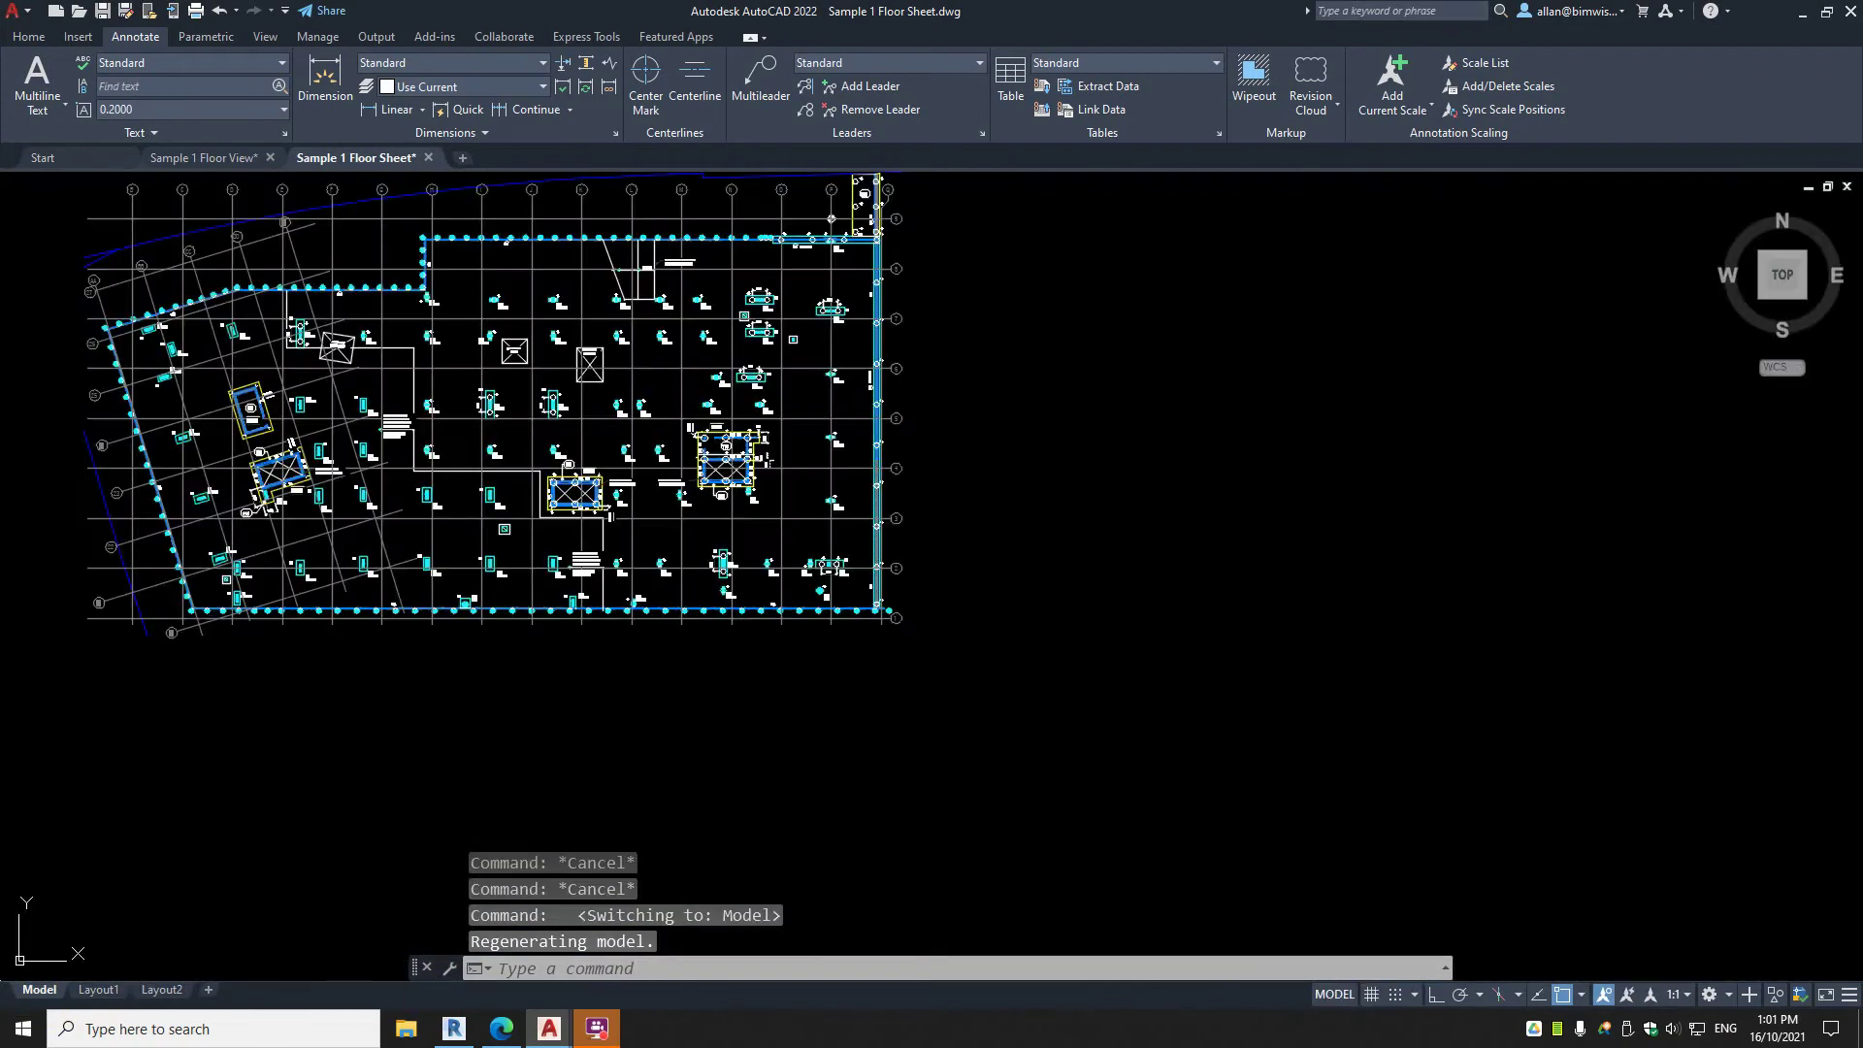
pyautogui.scroll(-4, 784, 527)
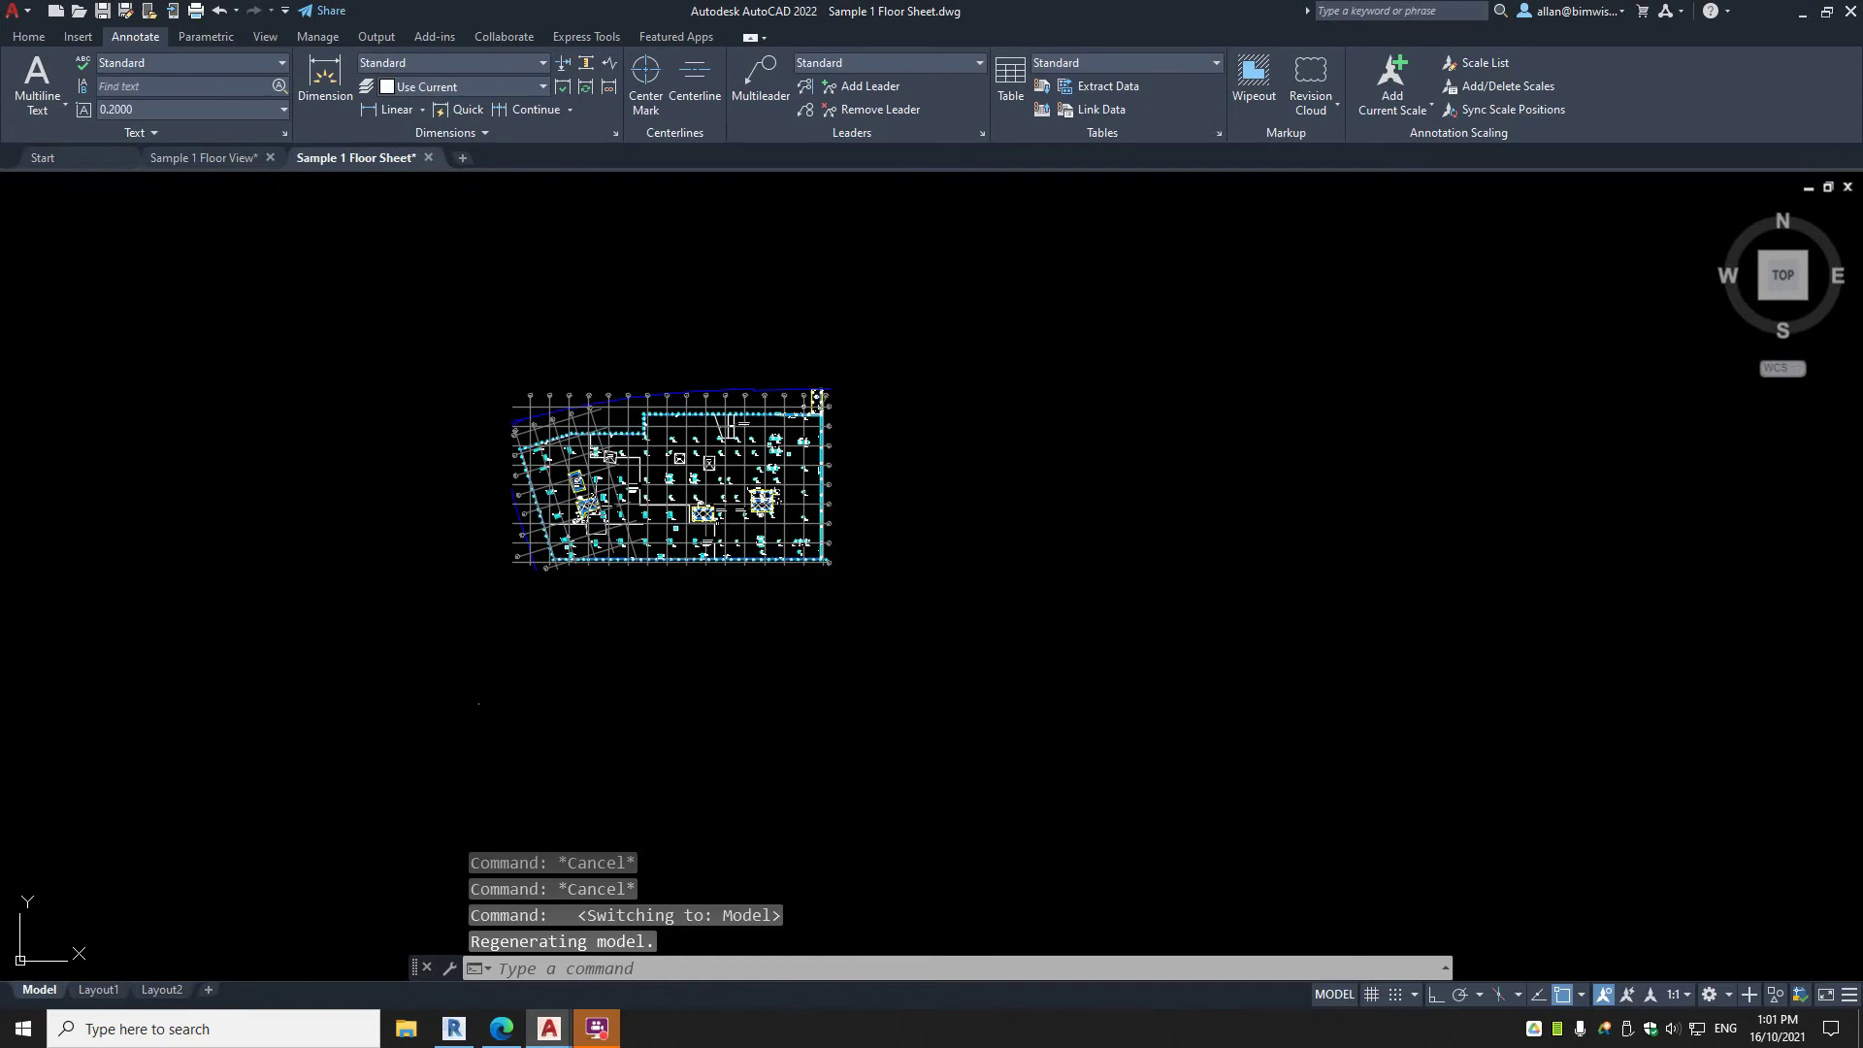
pyautogui.moveTo(661, 564); pyautogui.dragTo(668, 637, button='middle')
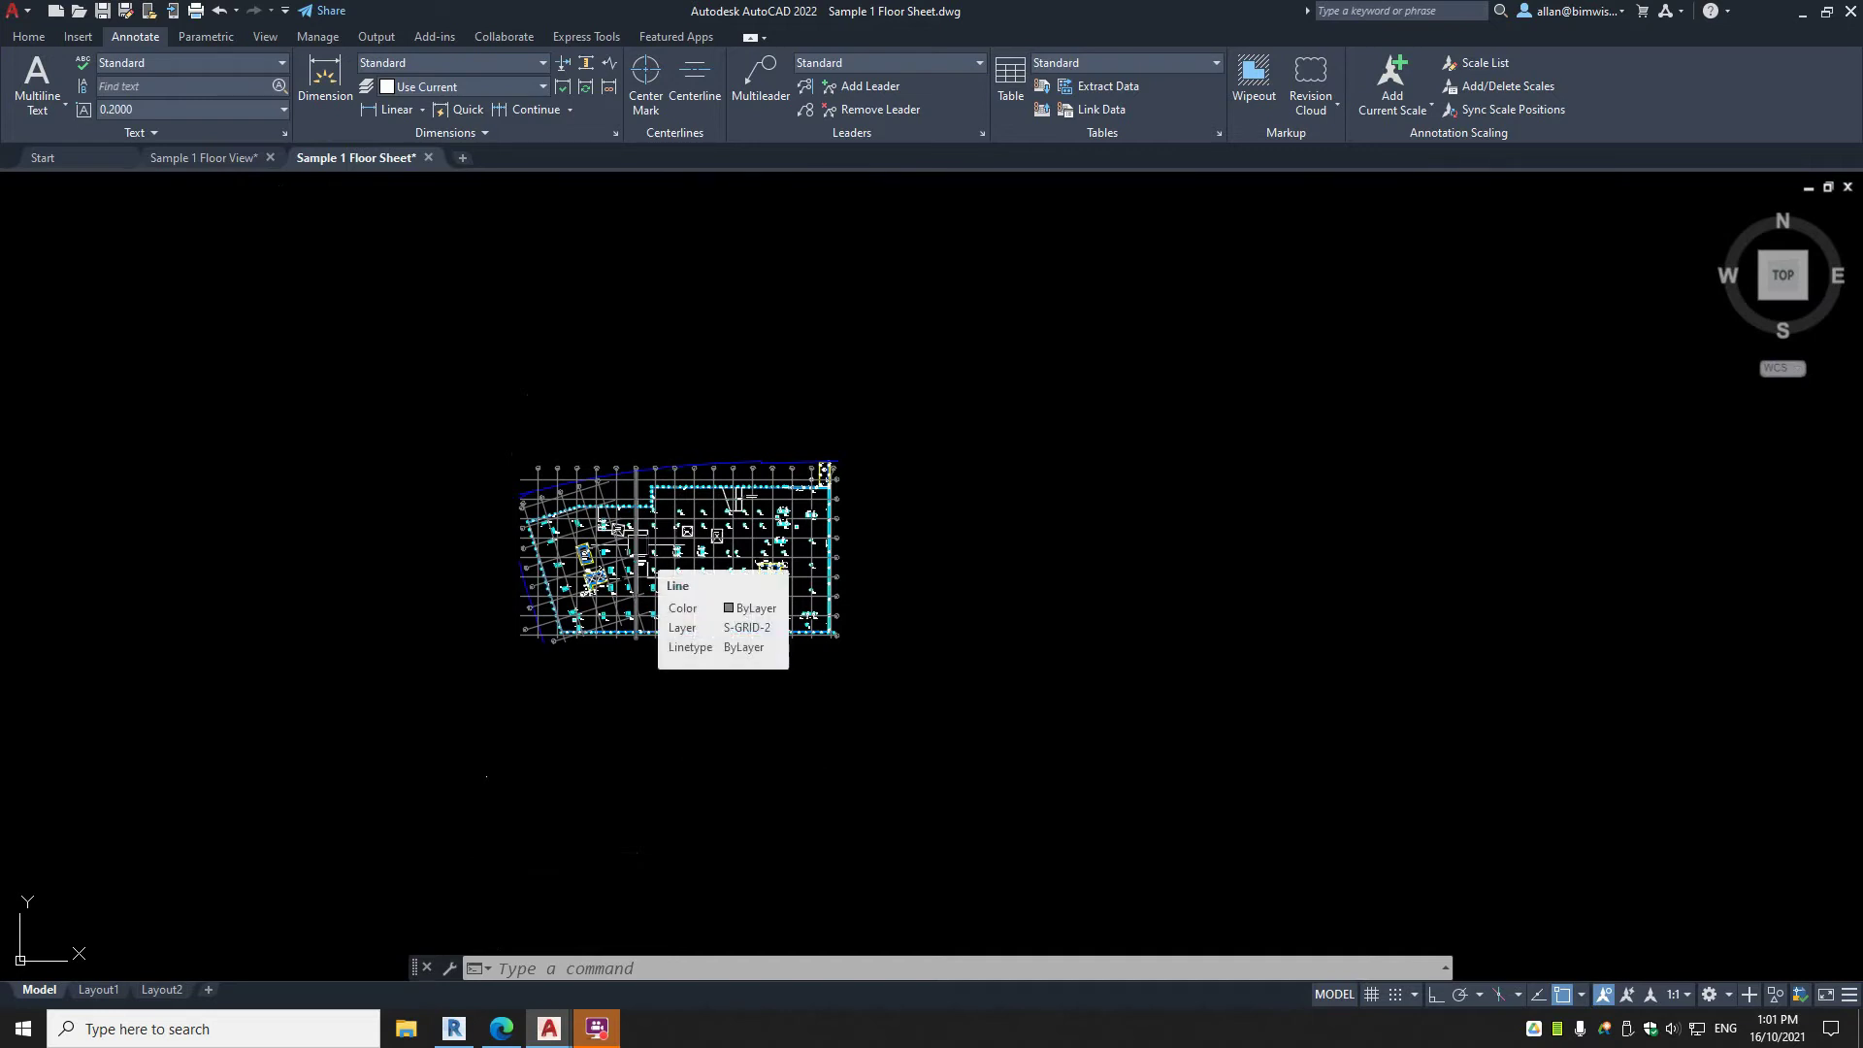
pyautogui.write('l')
pyautogui.press('Return')
pyautogui.write('0,0')
pyautogui.press('Return')
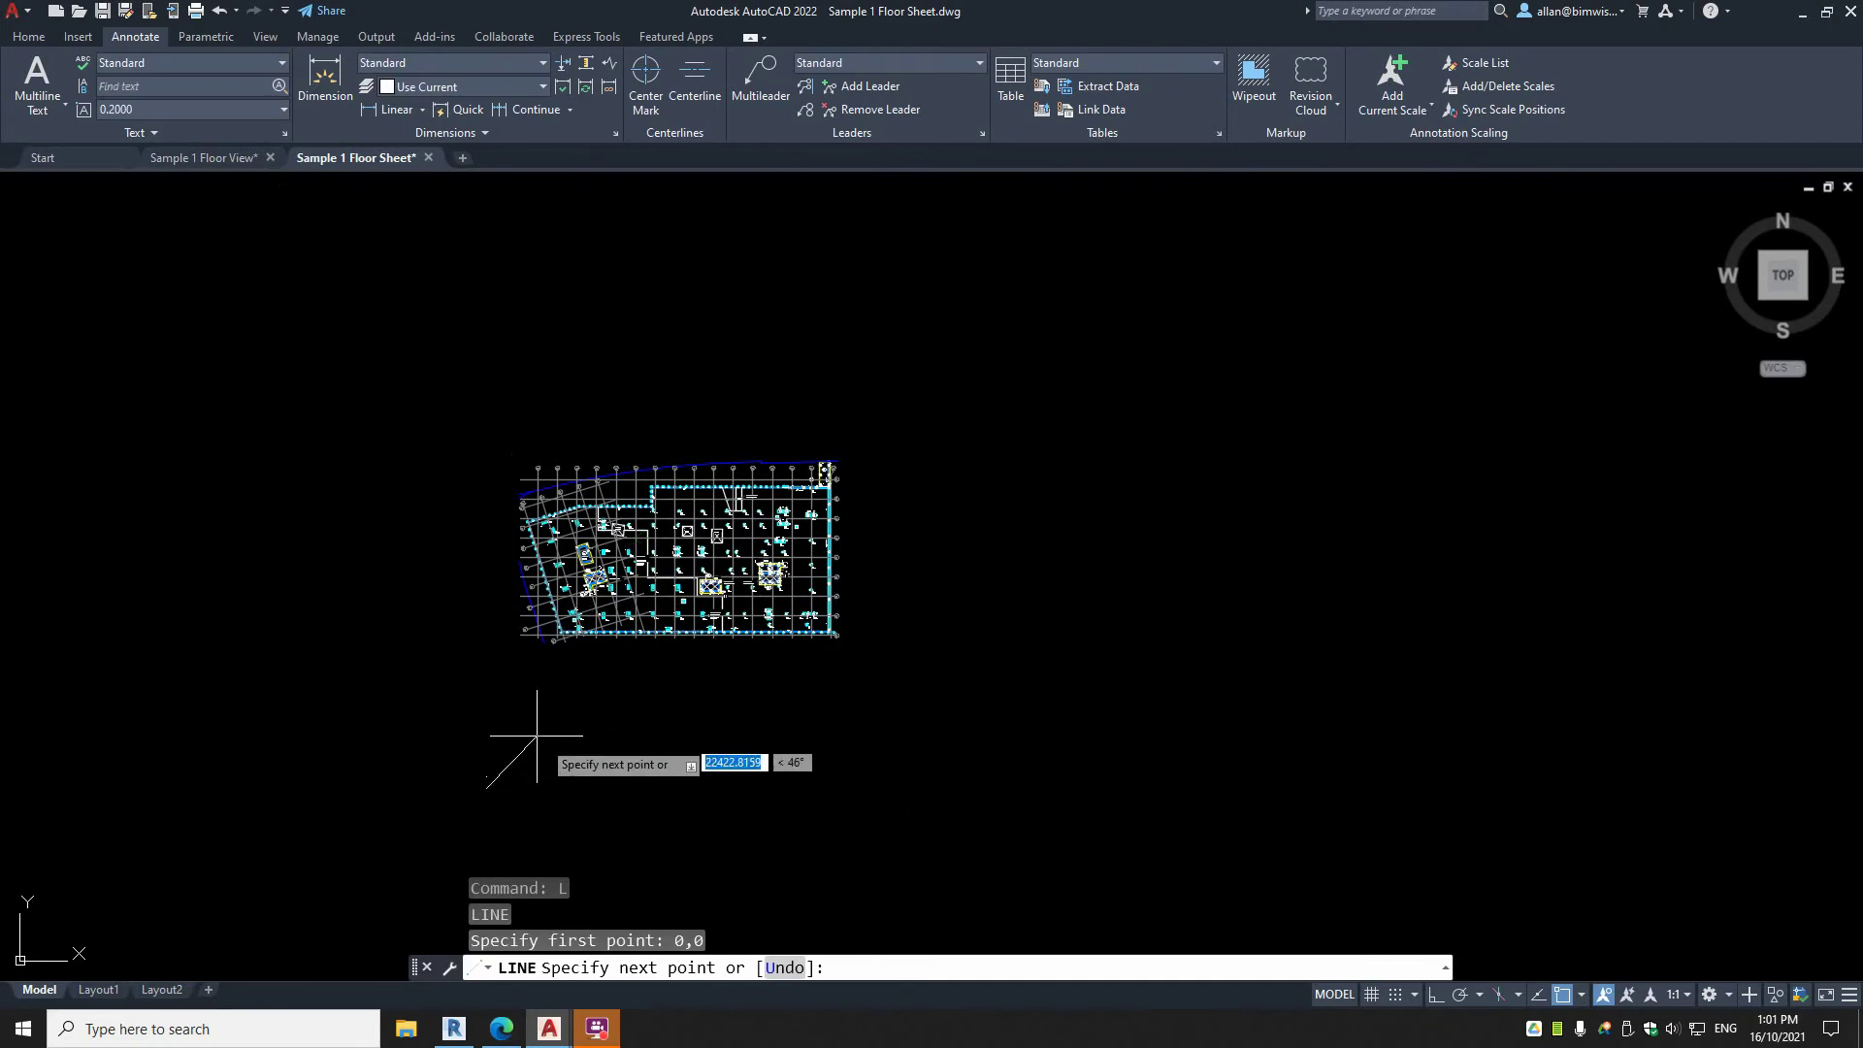
pyautogui.scroll(2, 426, 728)
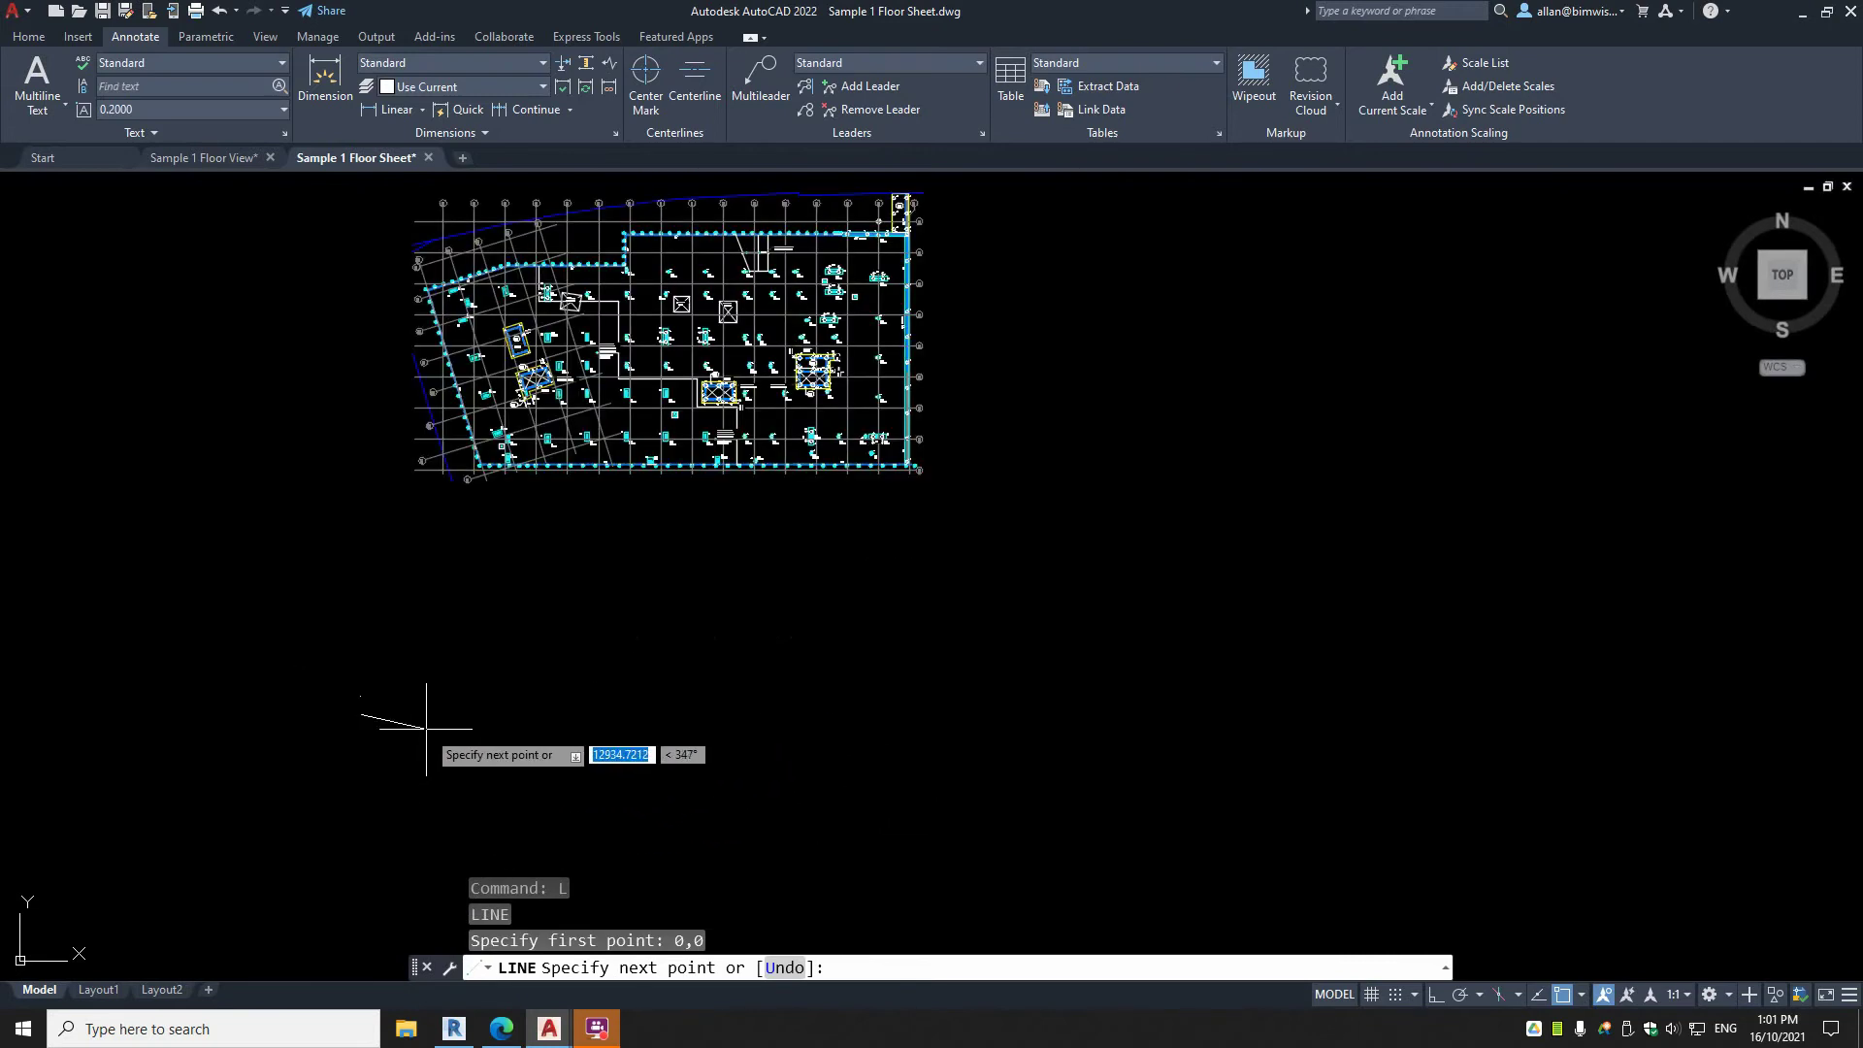
pyautogui.press('Escape')
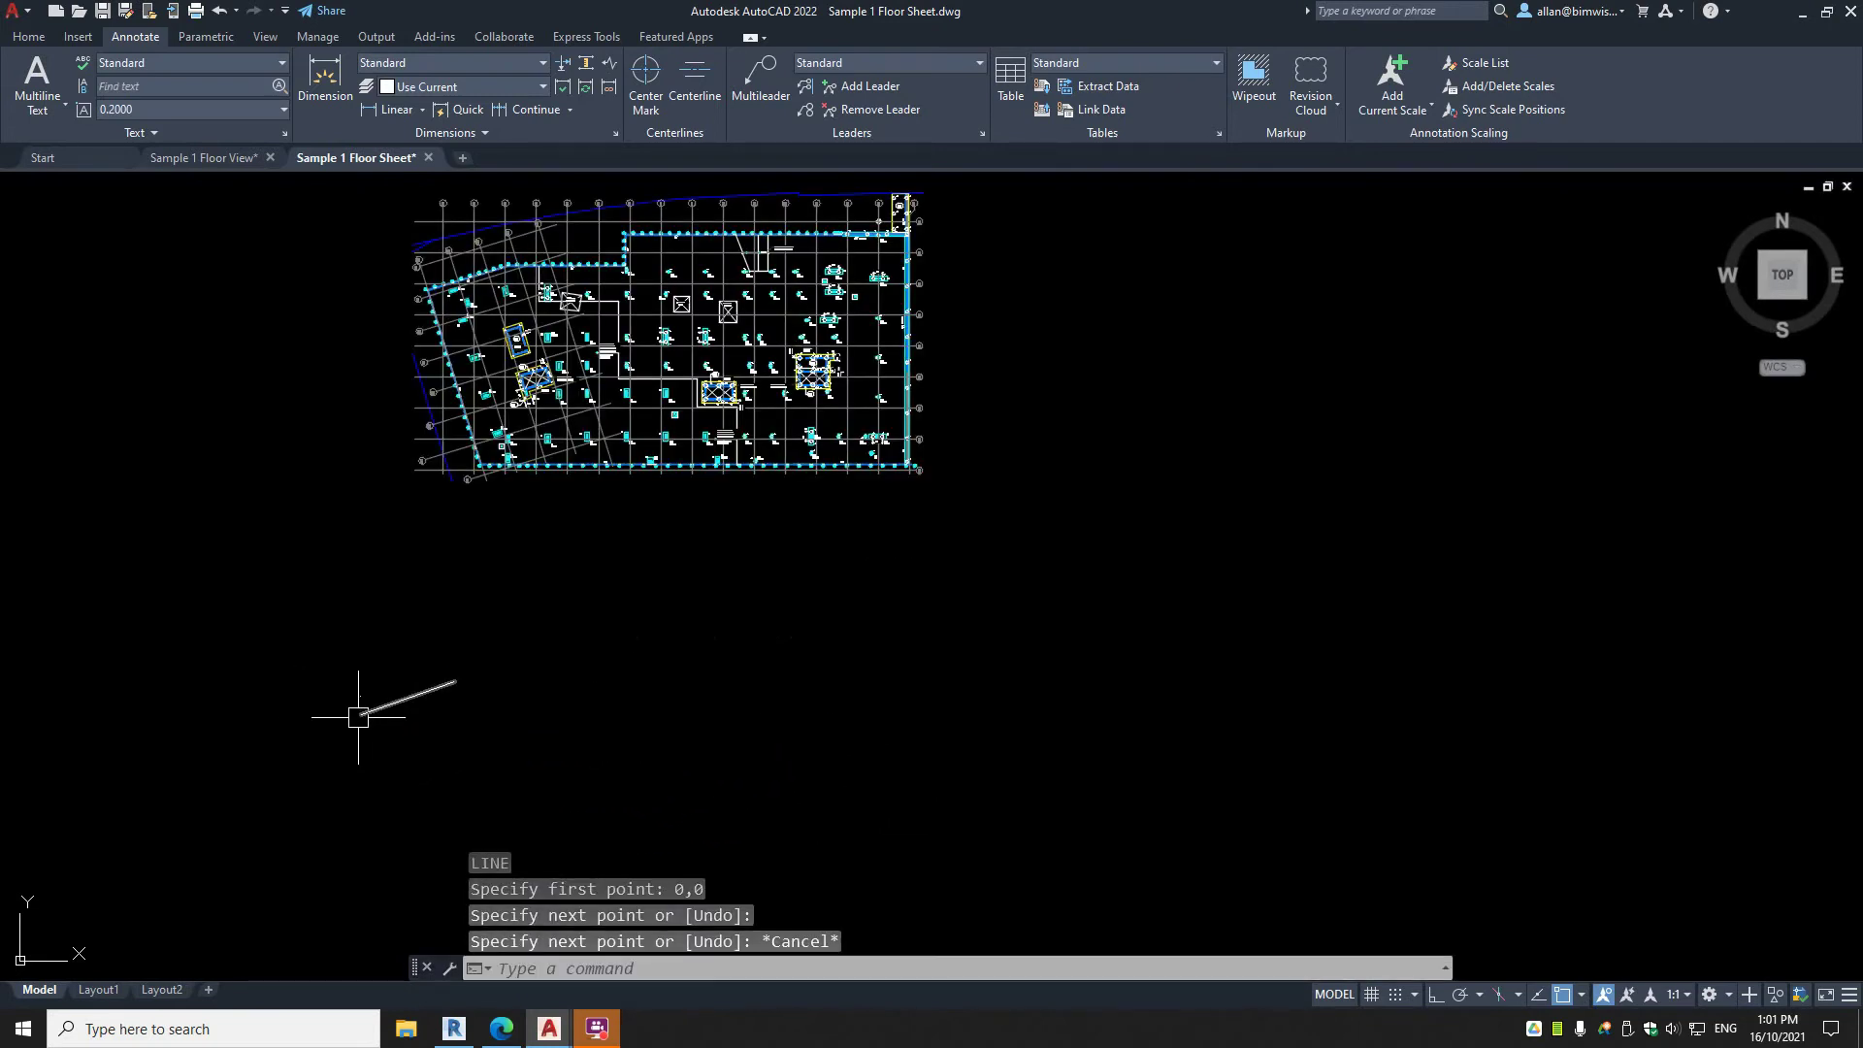
# Back in Revit, open the 02-FOOTING PLAN view and pan and zoom out over the grid.
pyautogui.click(453, 1029)
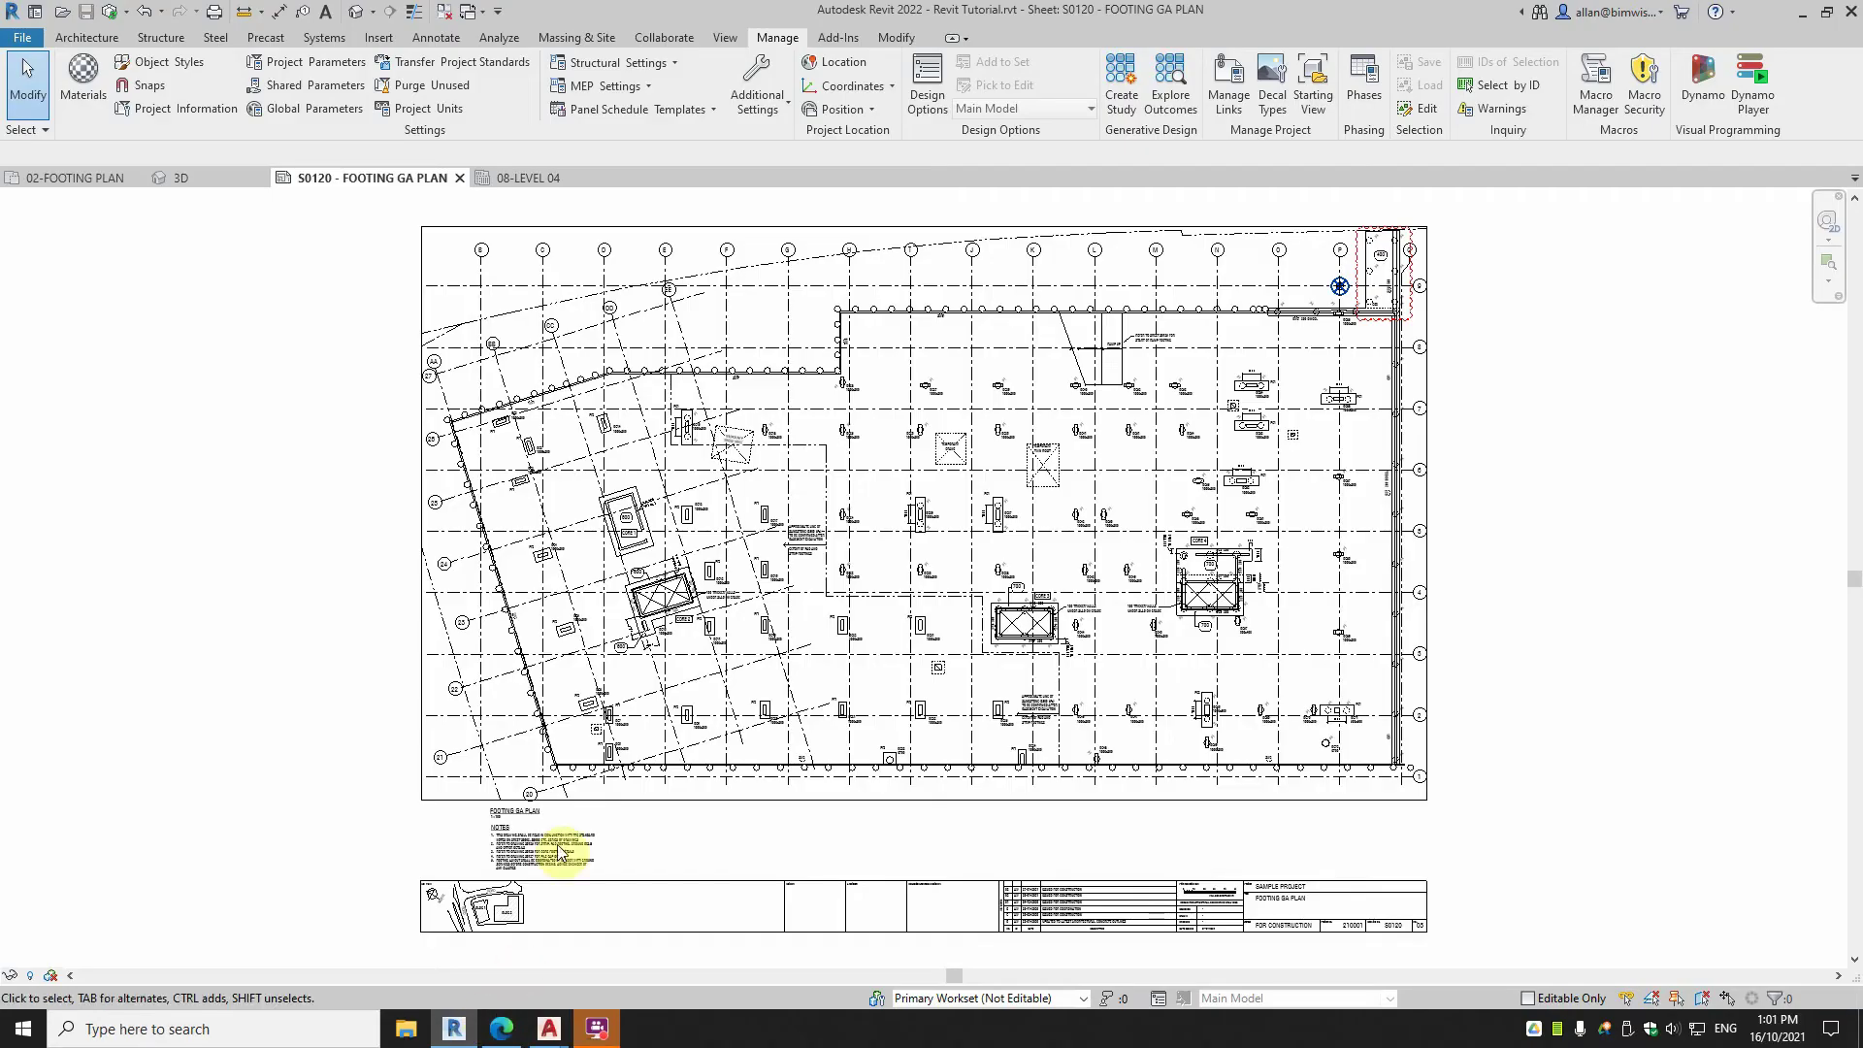
pyautogui.click(97, 178)
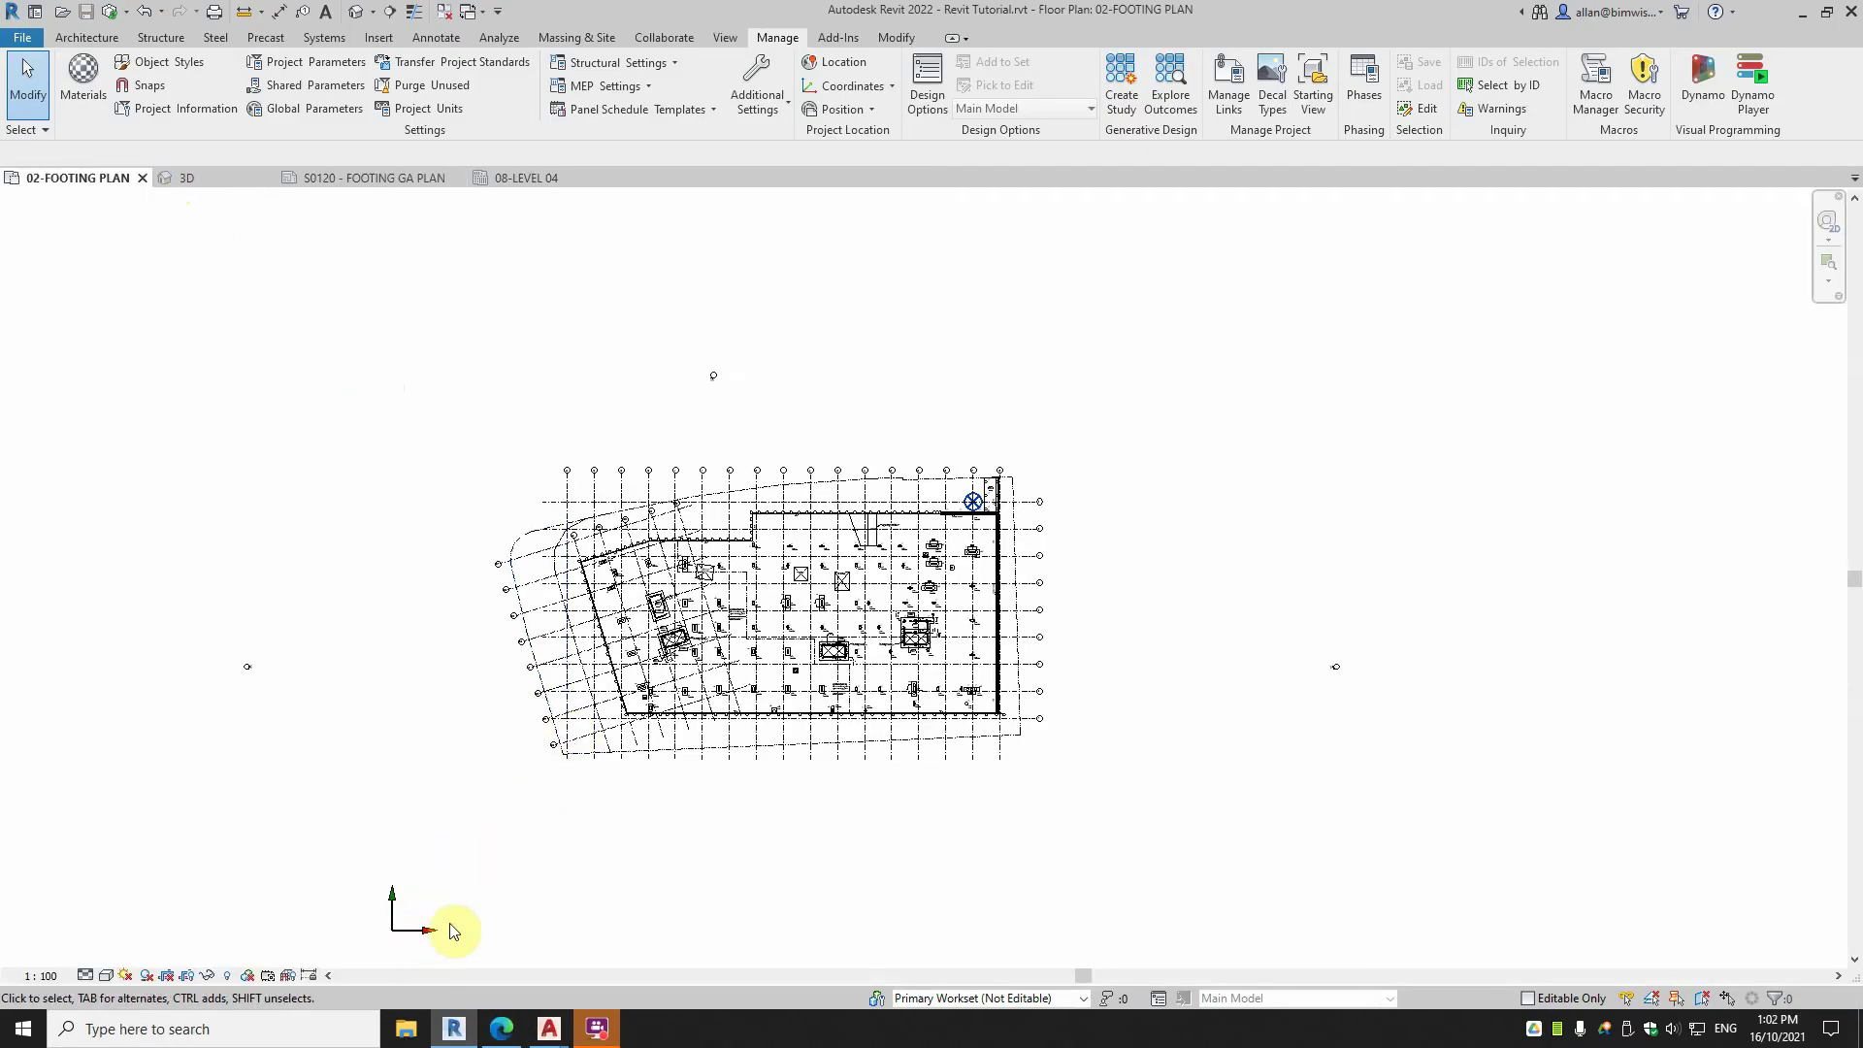
pyautogui.moveTo(484, 695); pyautogui.dragTo(603, 715, button='middle')
pyautogui.scroll(-2, 625, 669)
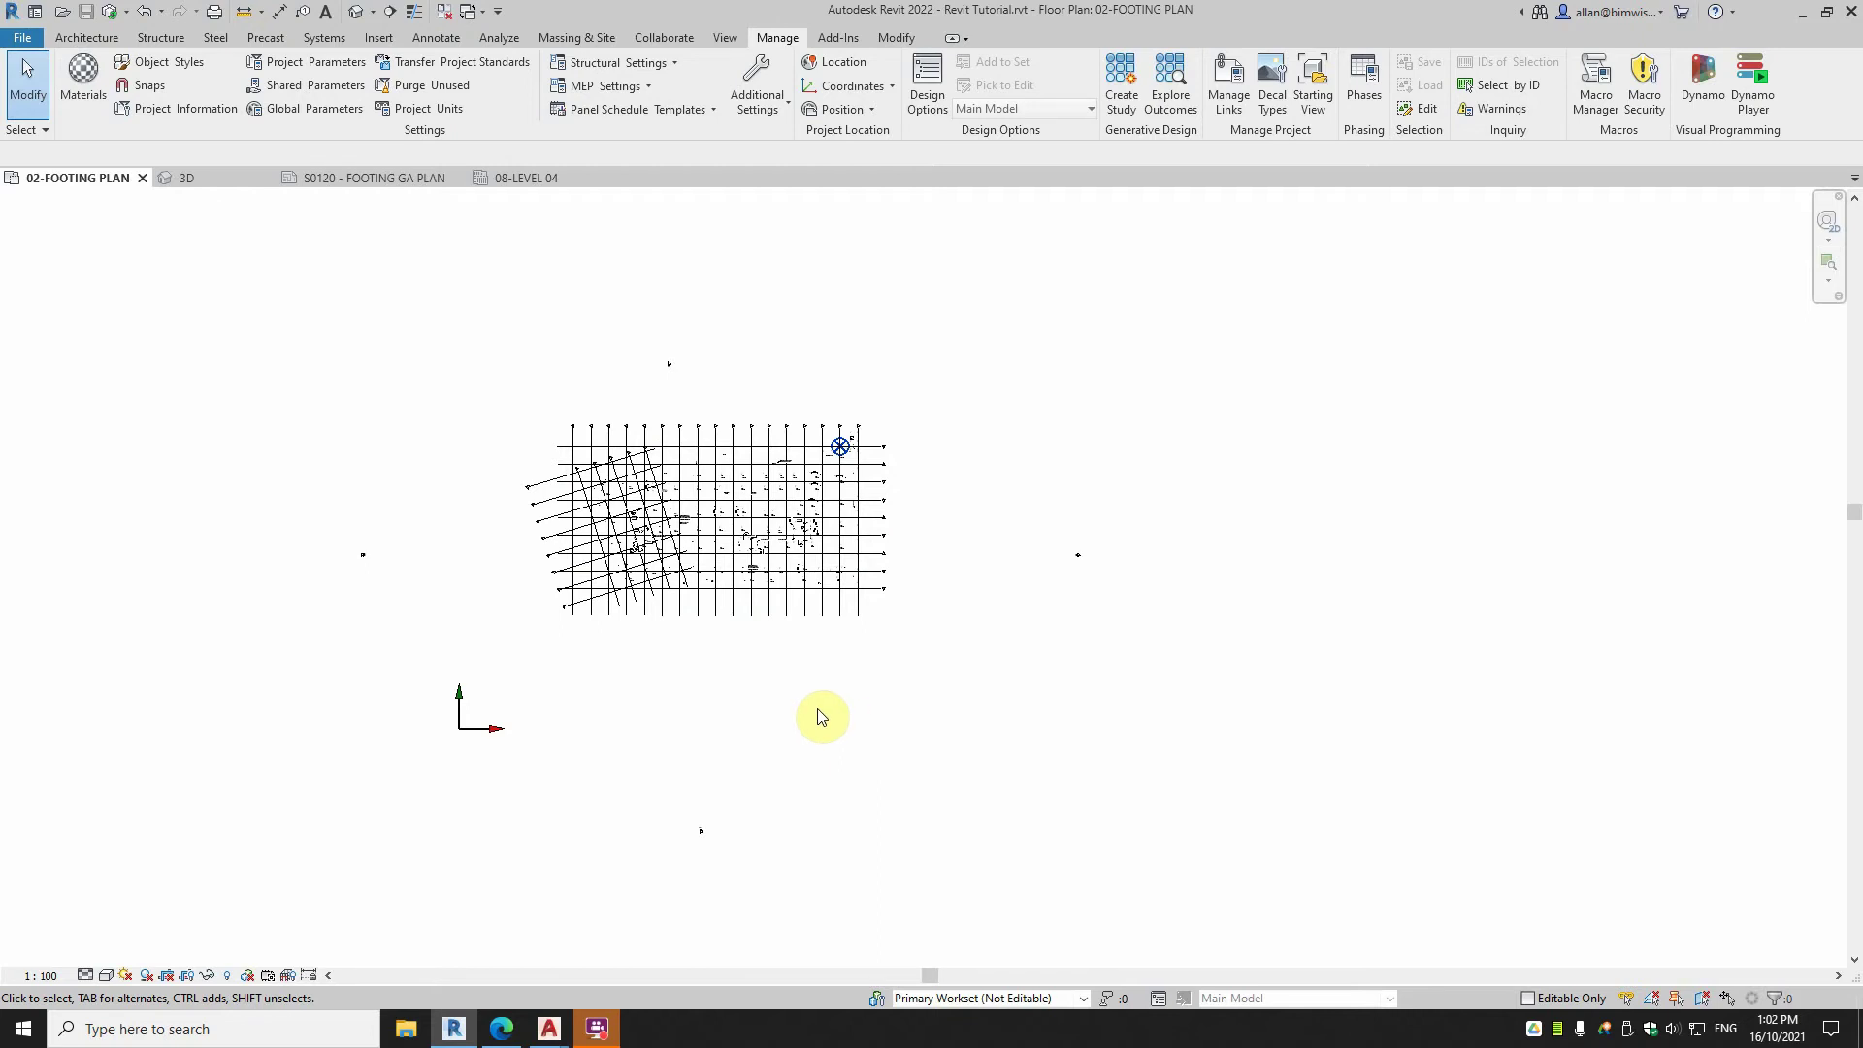
# On the About the Internal Origin help page, highlight the note that it never moves.
pyautogui.click(501, 1027)
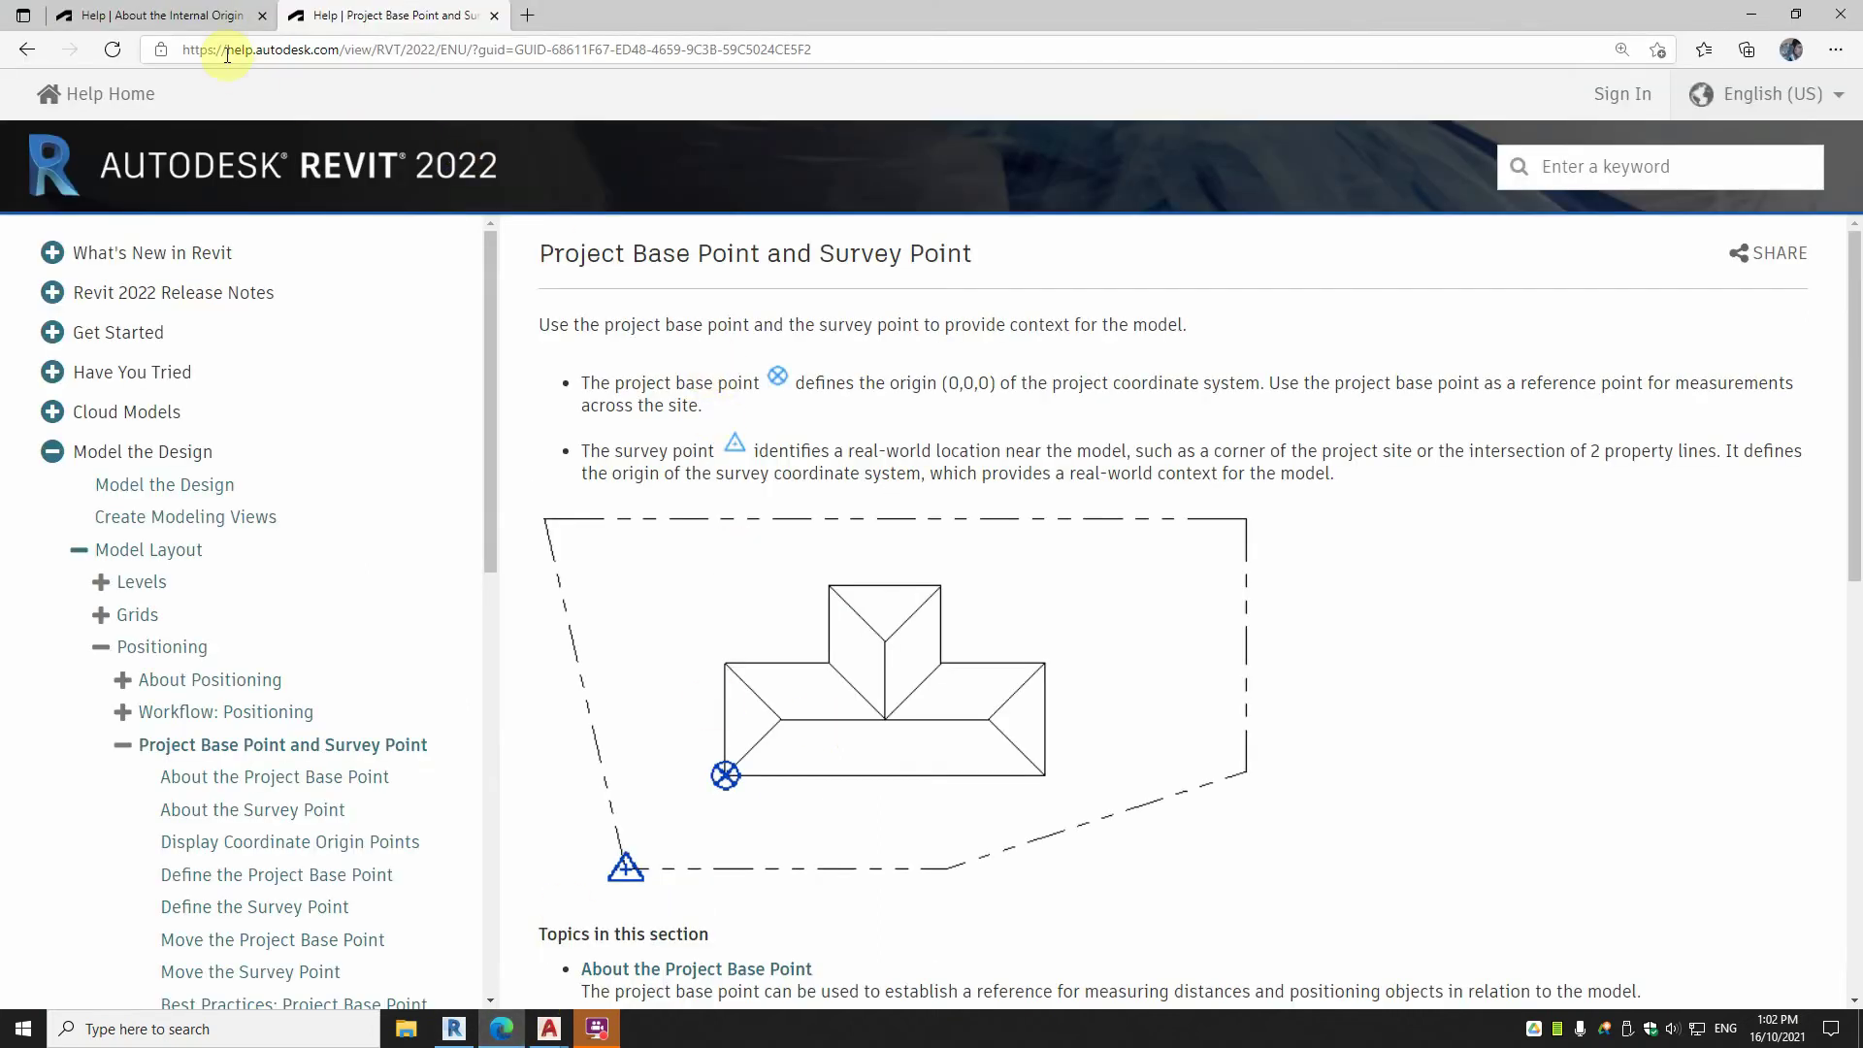
pyautogui.click(150, 15)
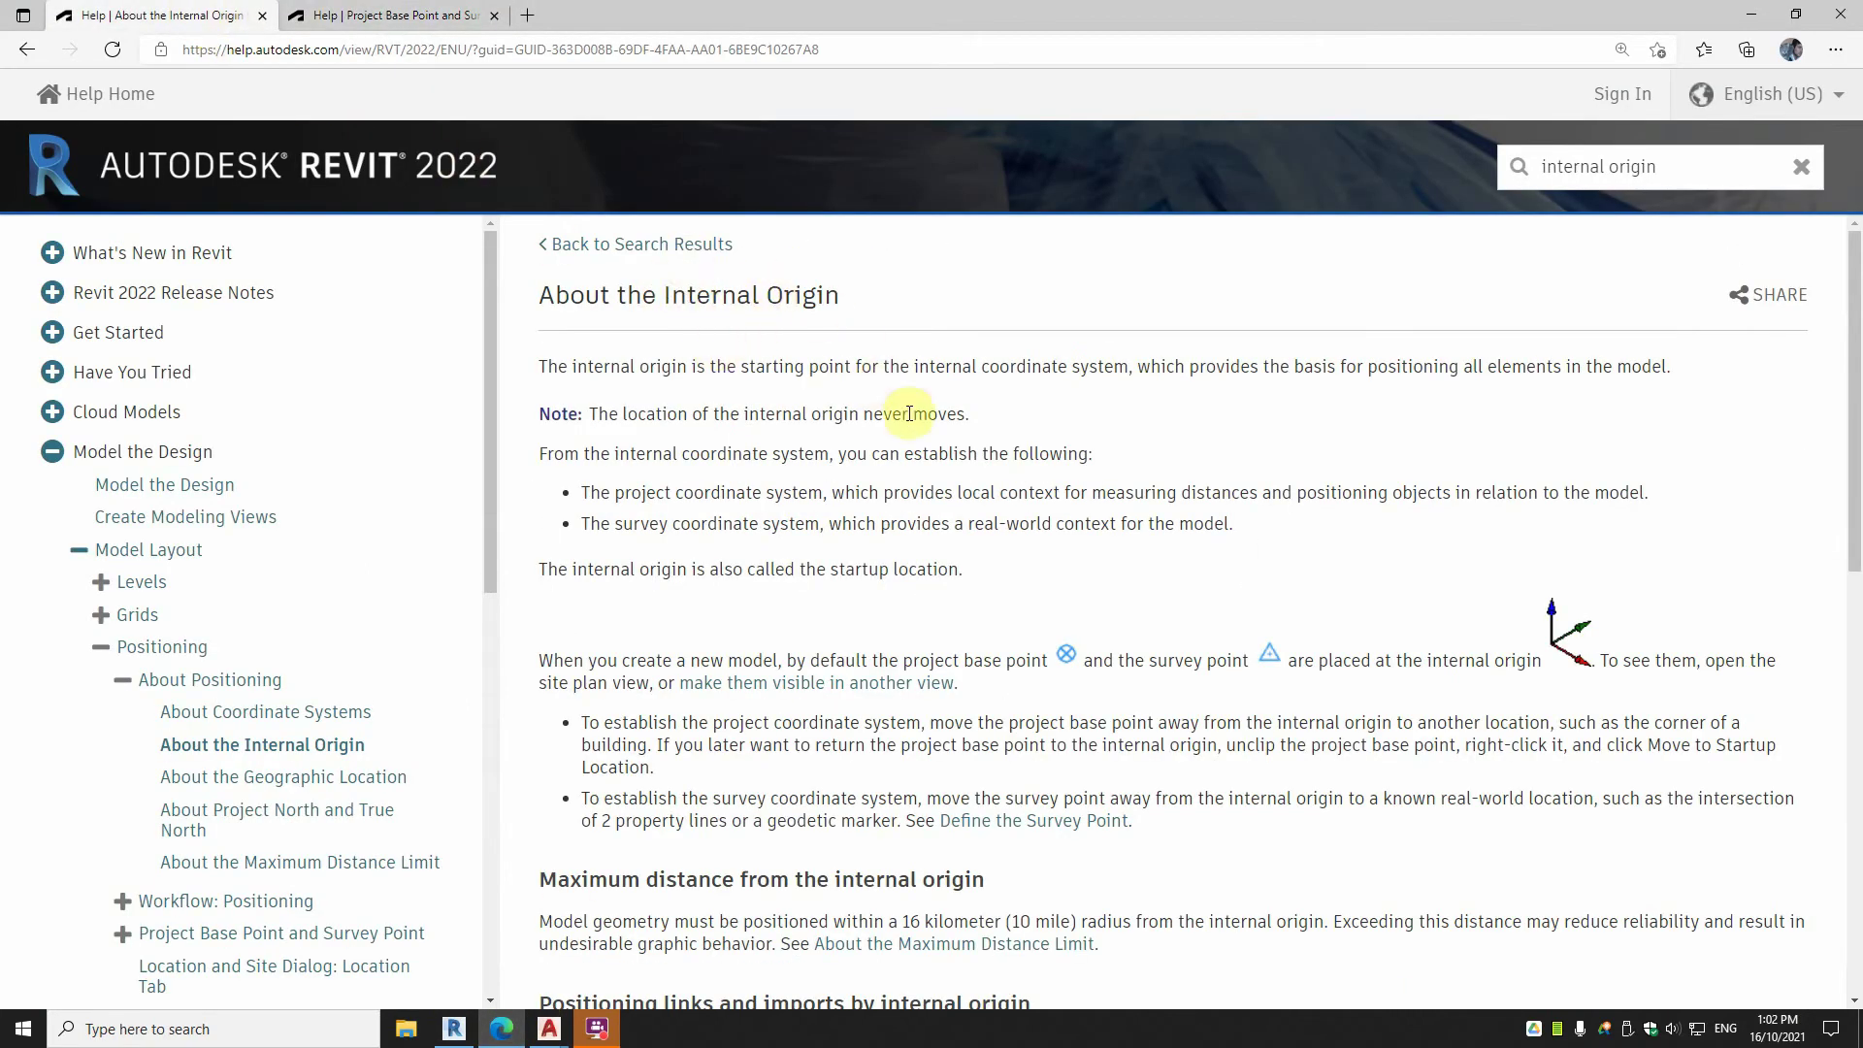
pyautogui.moveTo(971, 415); pyautogui.dragTo(534, 414)
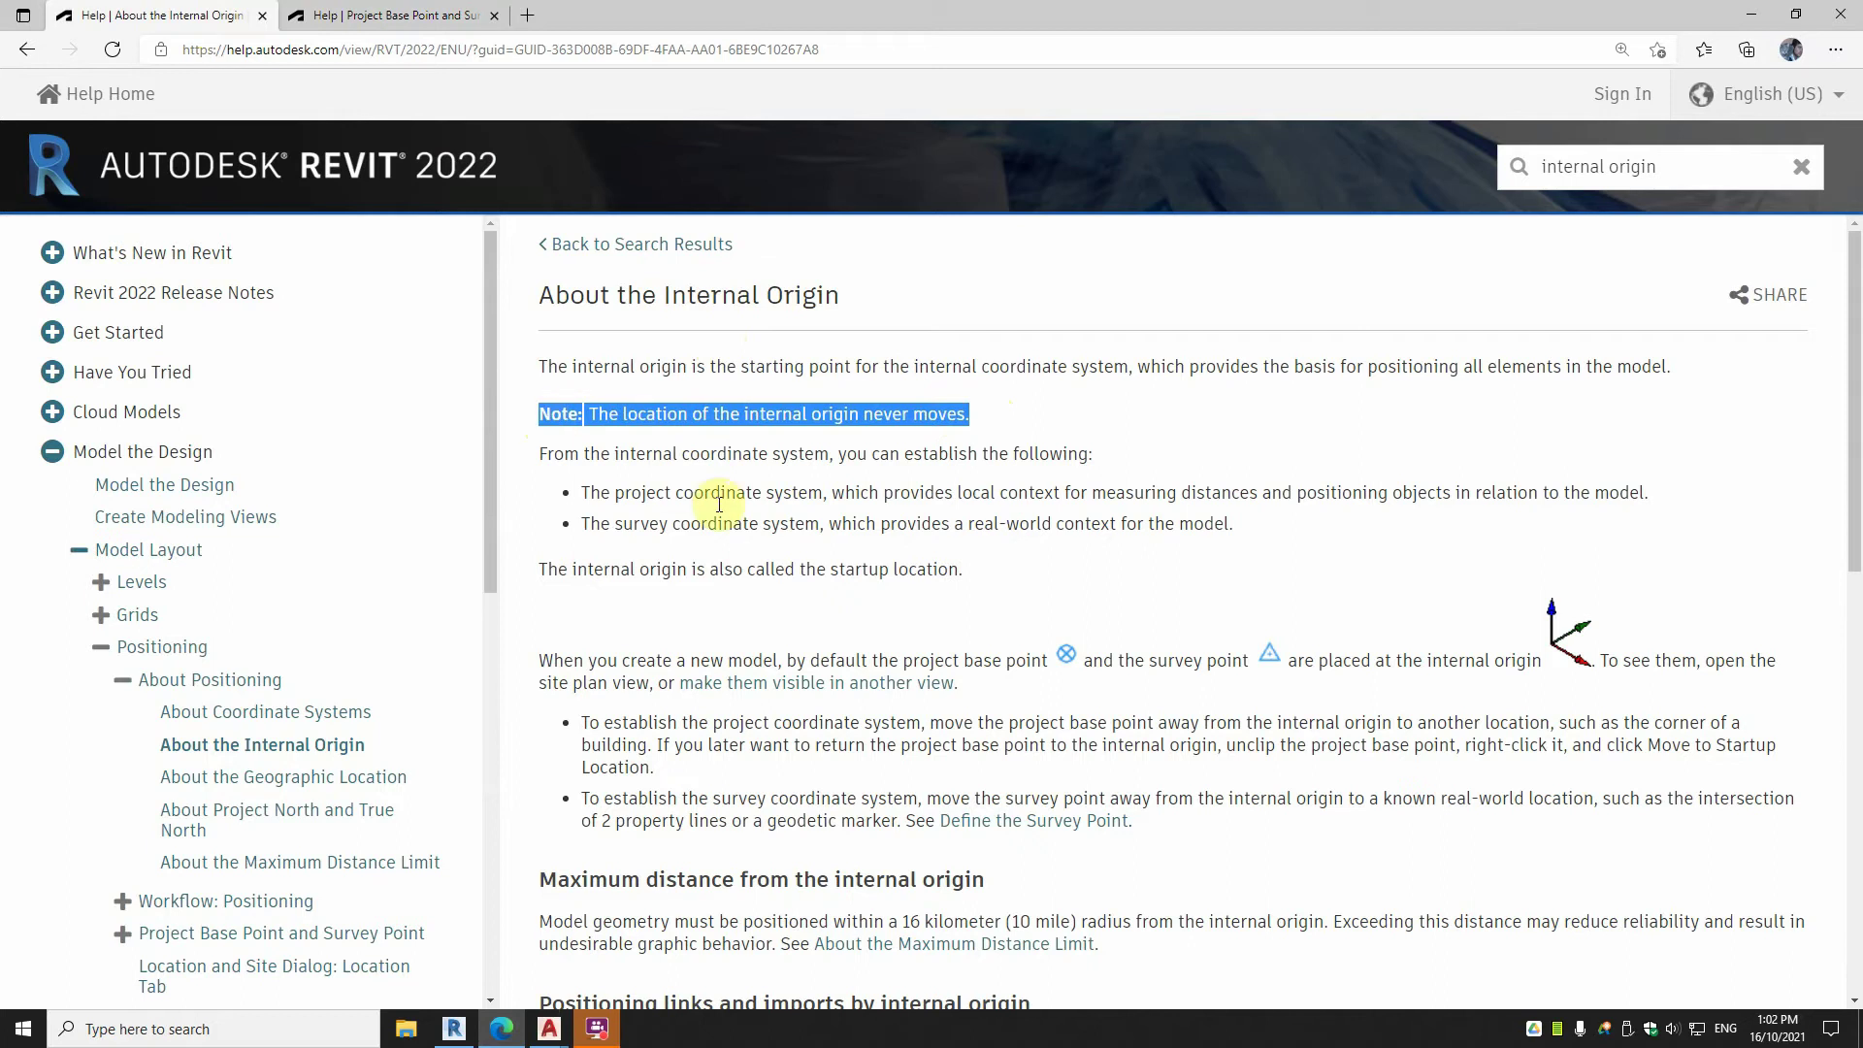
pyautogui.click(454, 1029)
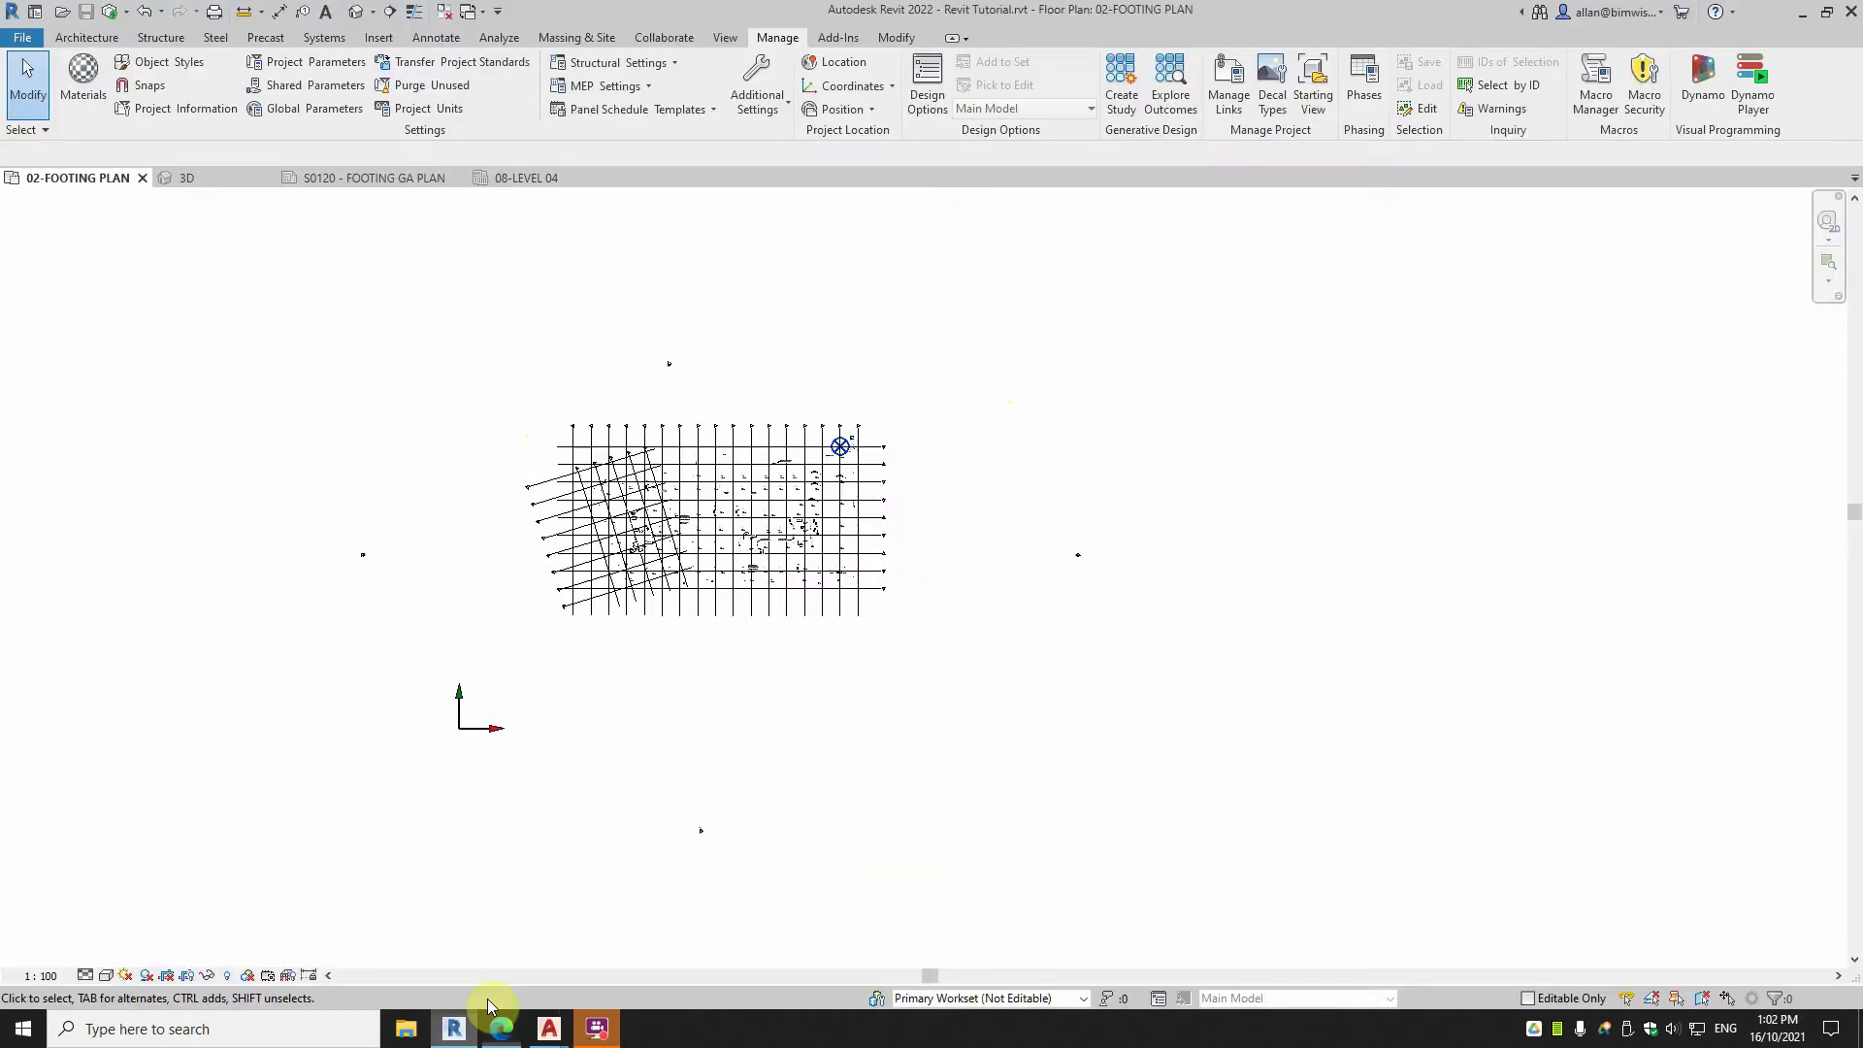
pyautogui.click(873, 108)
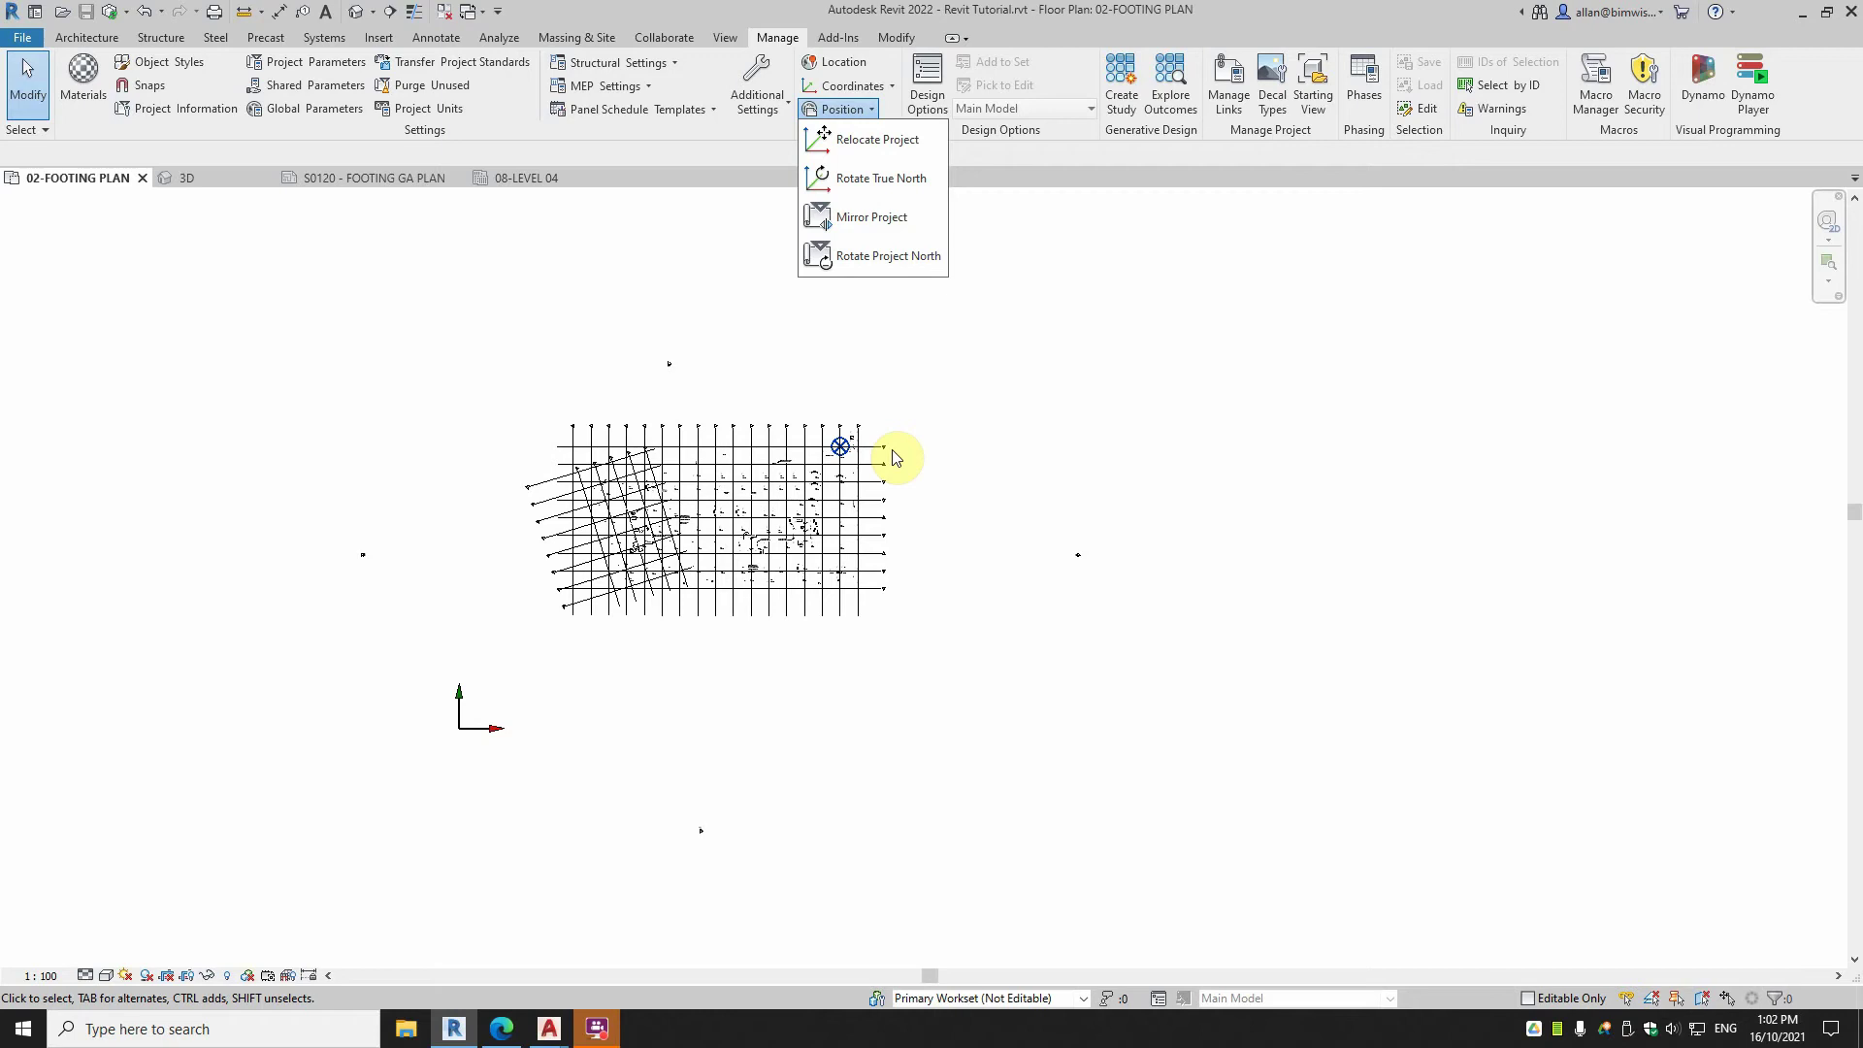
pyautogui.click(1068, 442)
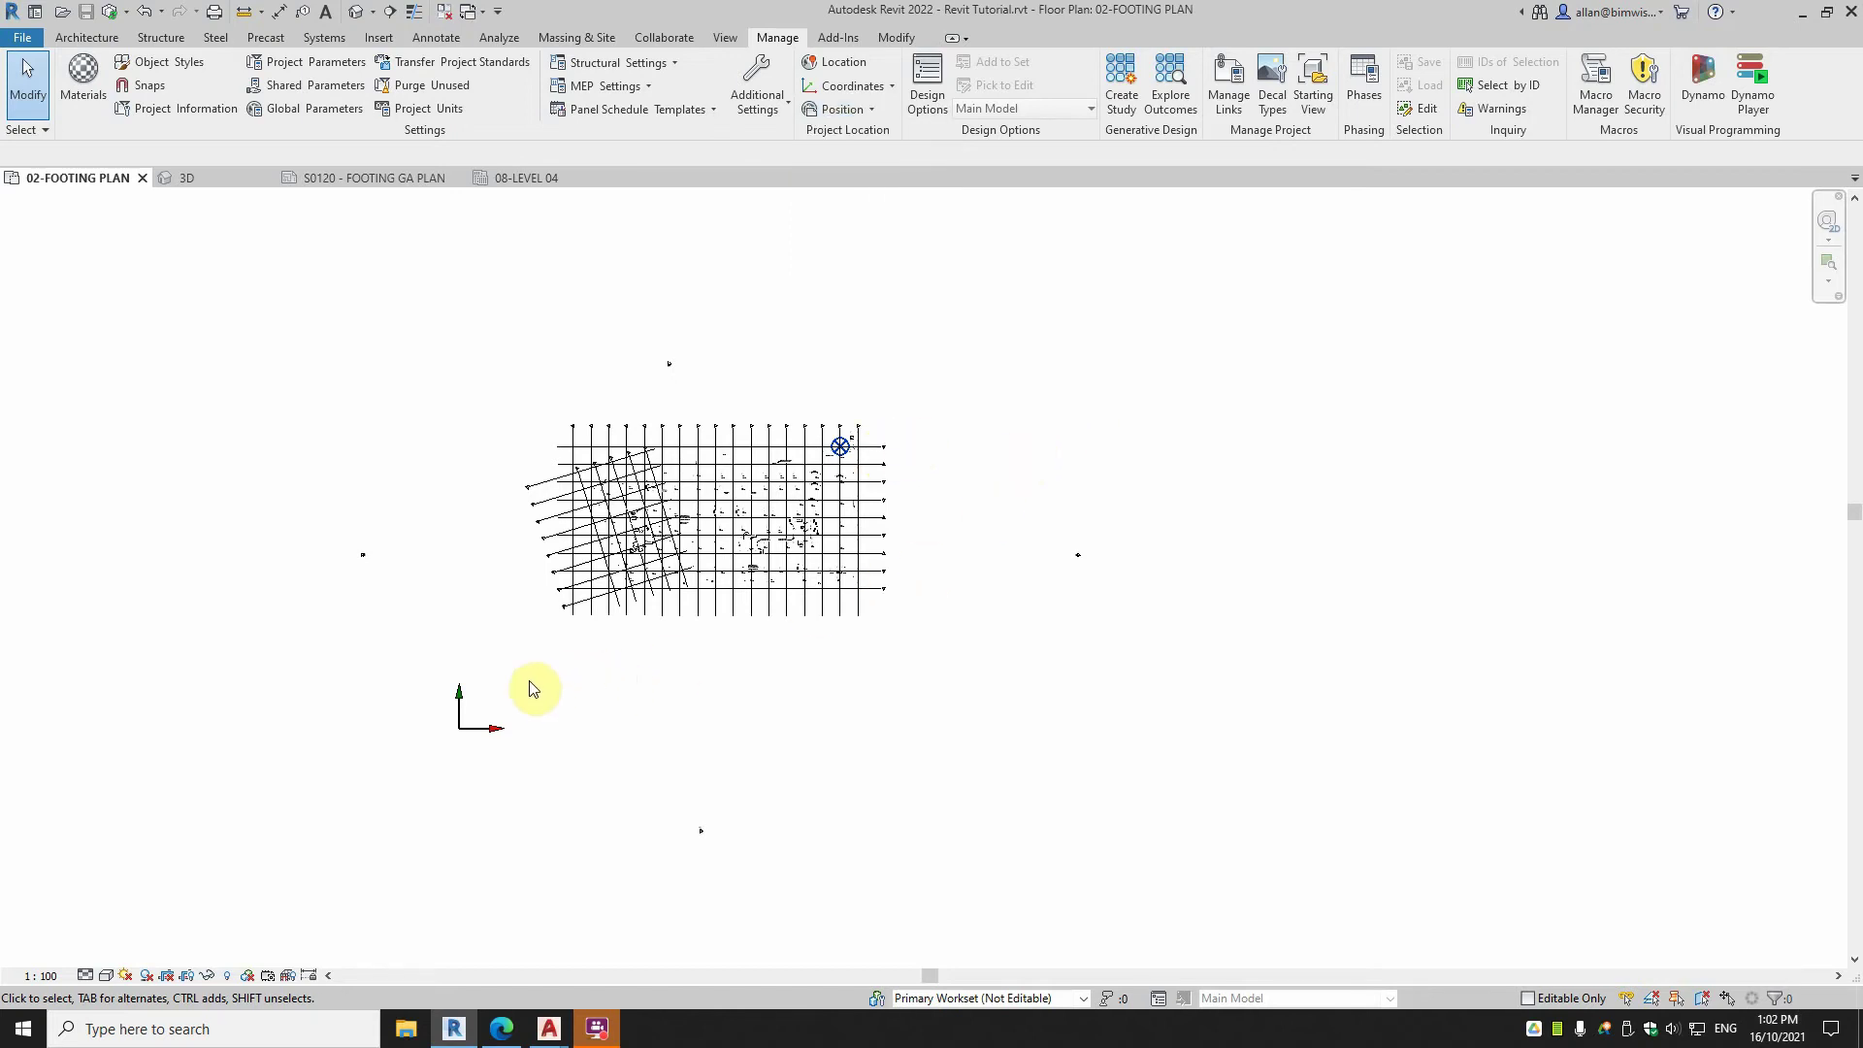
pyautogui.scroll(4, 624, 645)
pyautogui.moveTo(656, 790); pyautogui.dragTo(869, 617, button='middle')
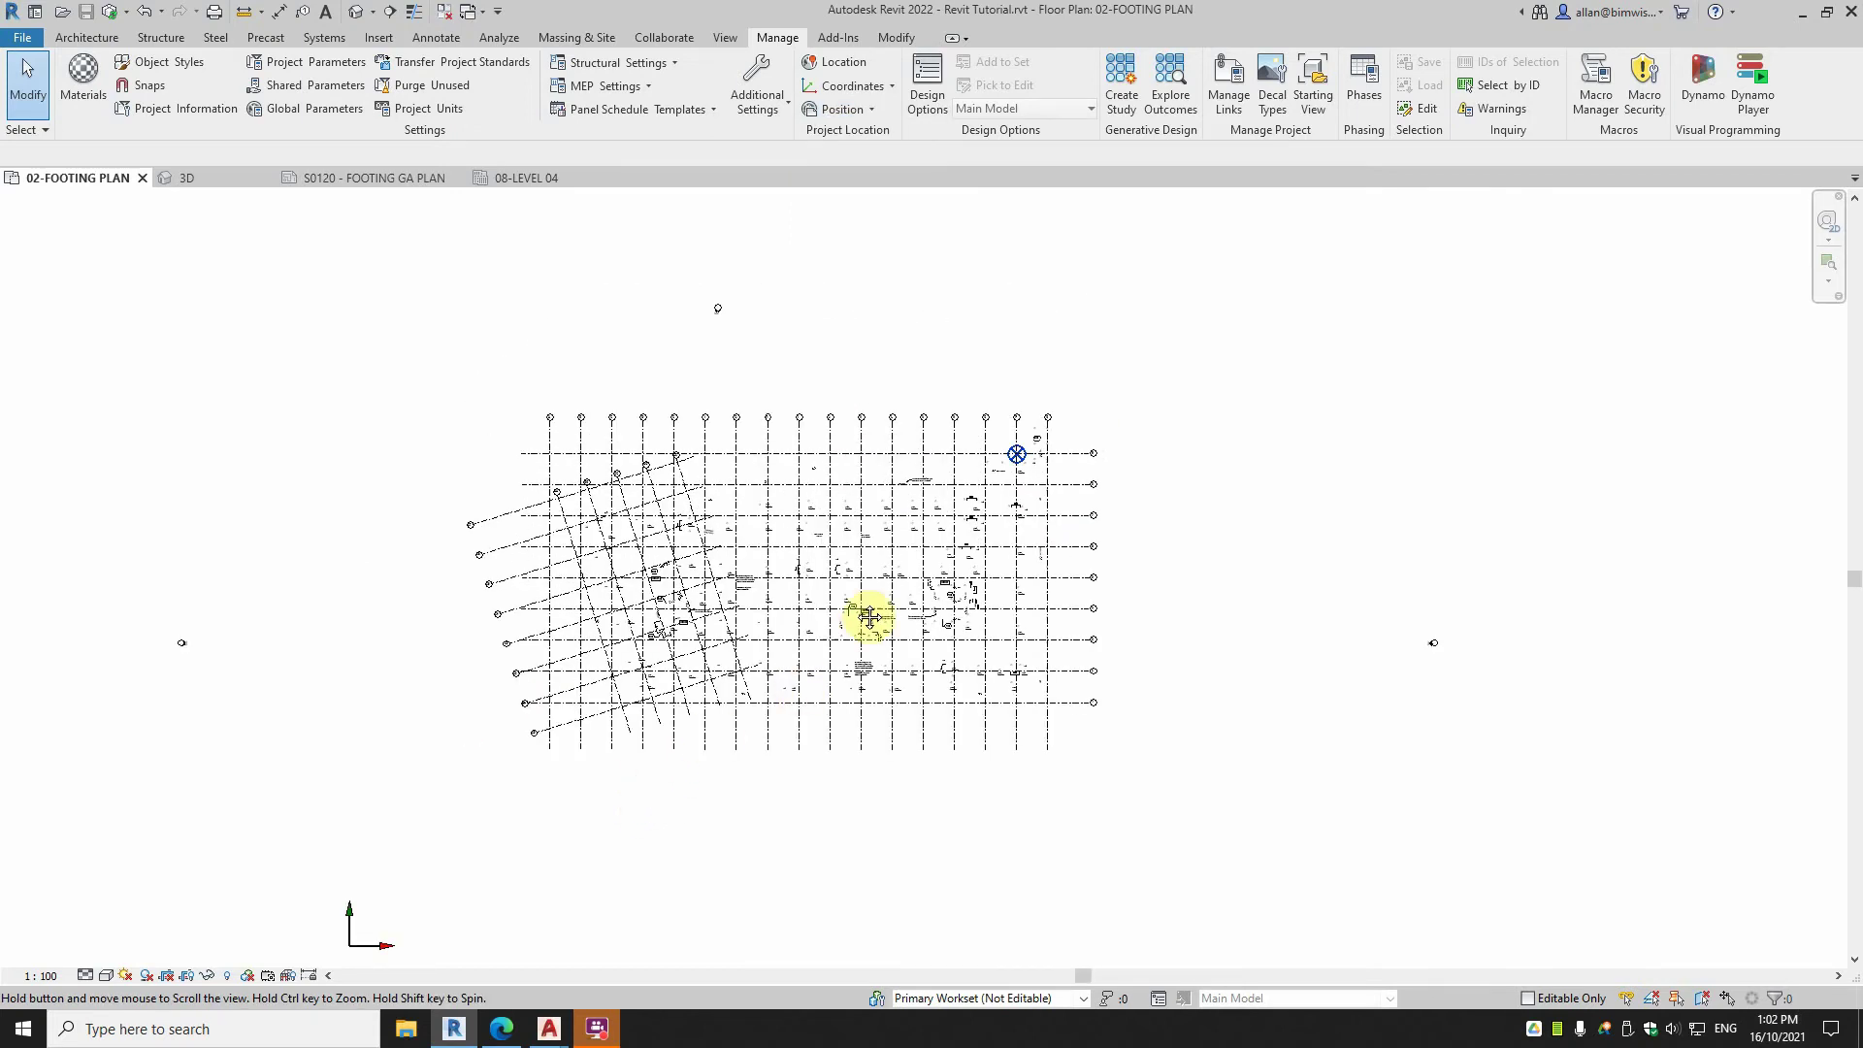
pyautogui.scroll(2, 970, 563)
pyautogui.scroll(-2, 969, 573)
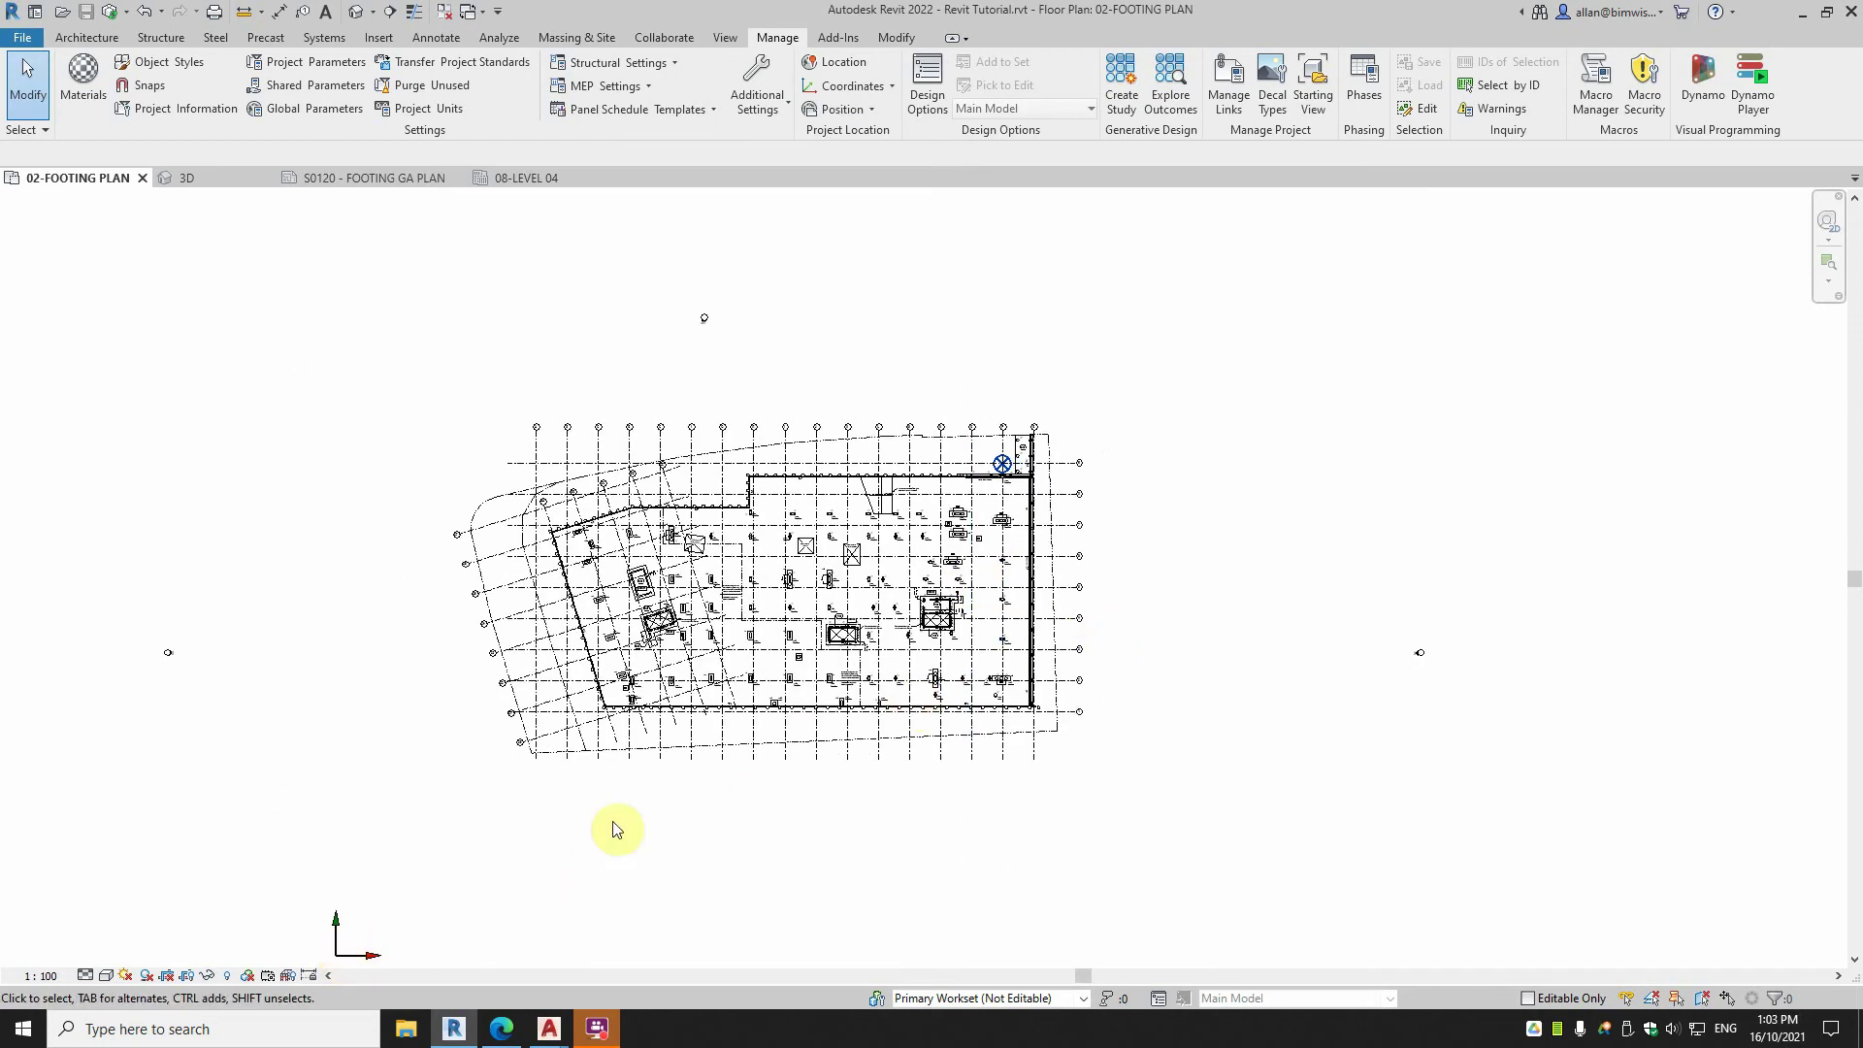
pyautogui.scroll(5, 1002, 464)
pyautogui.scroll(-4, 1009, 469)
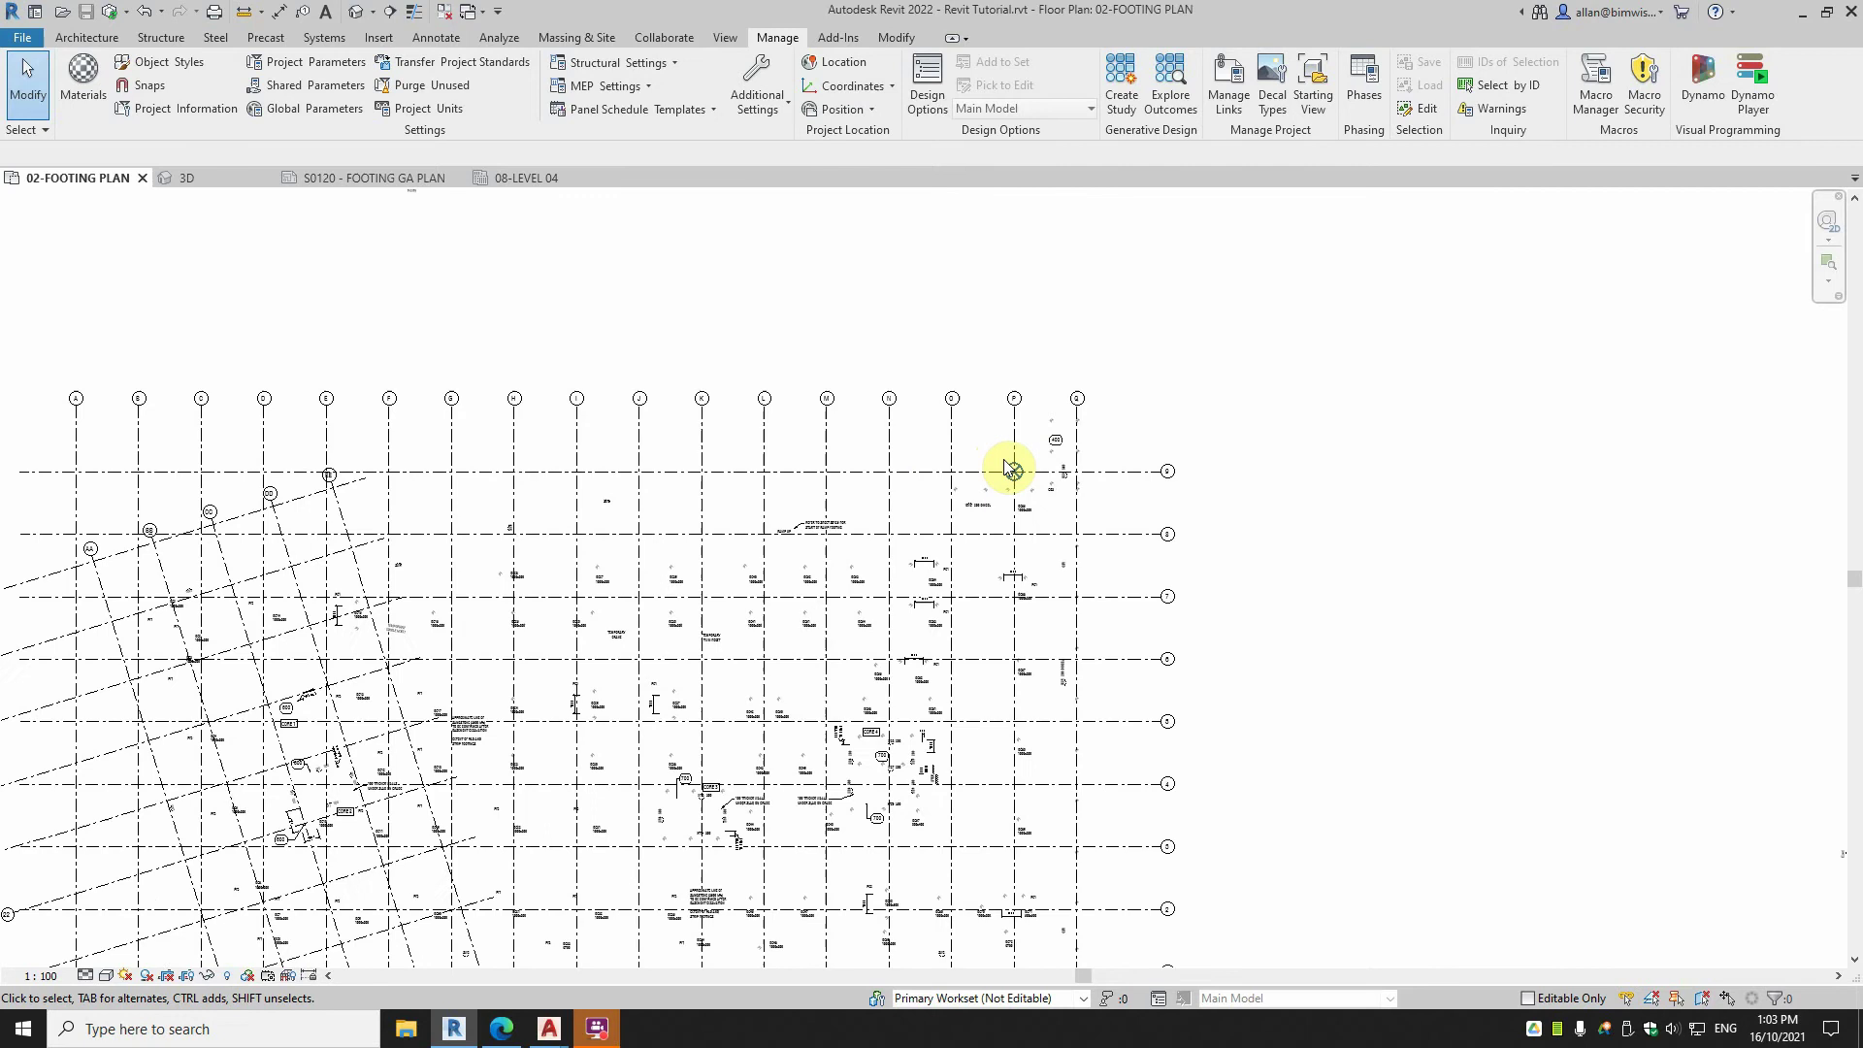
pyautogui.scroll(-3, 616, 715)
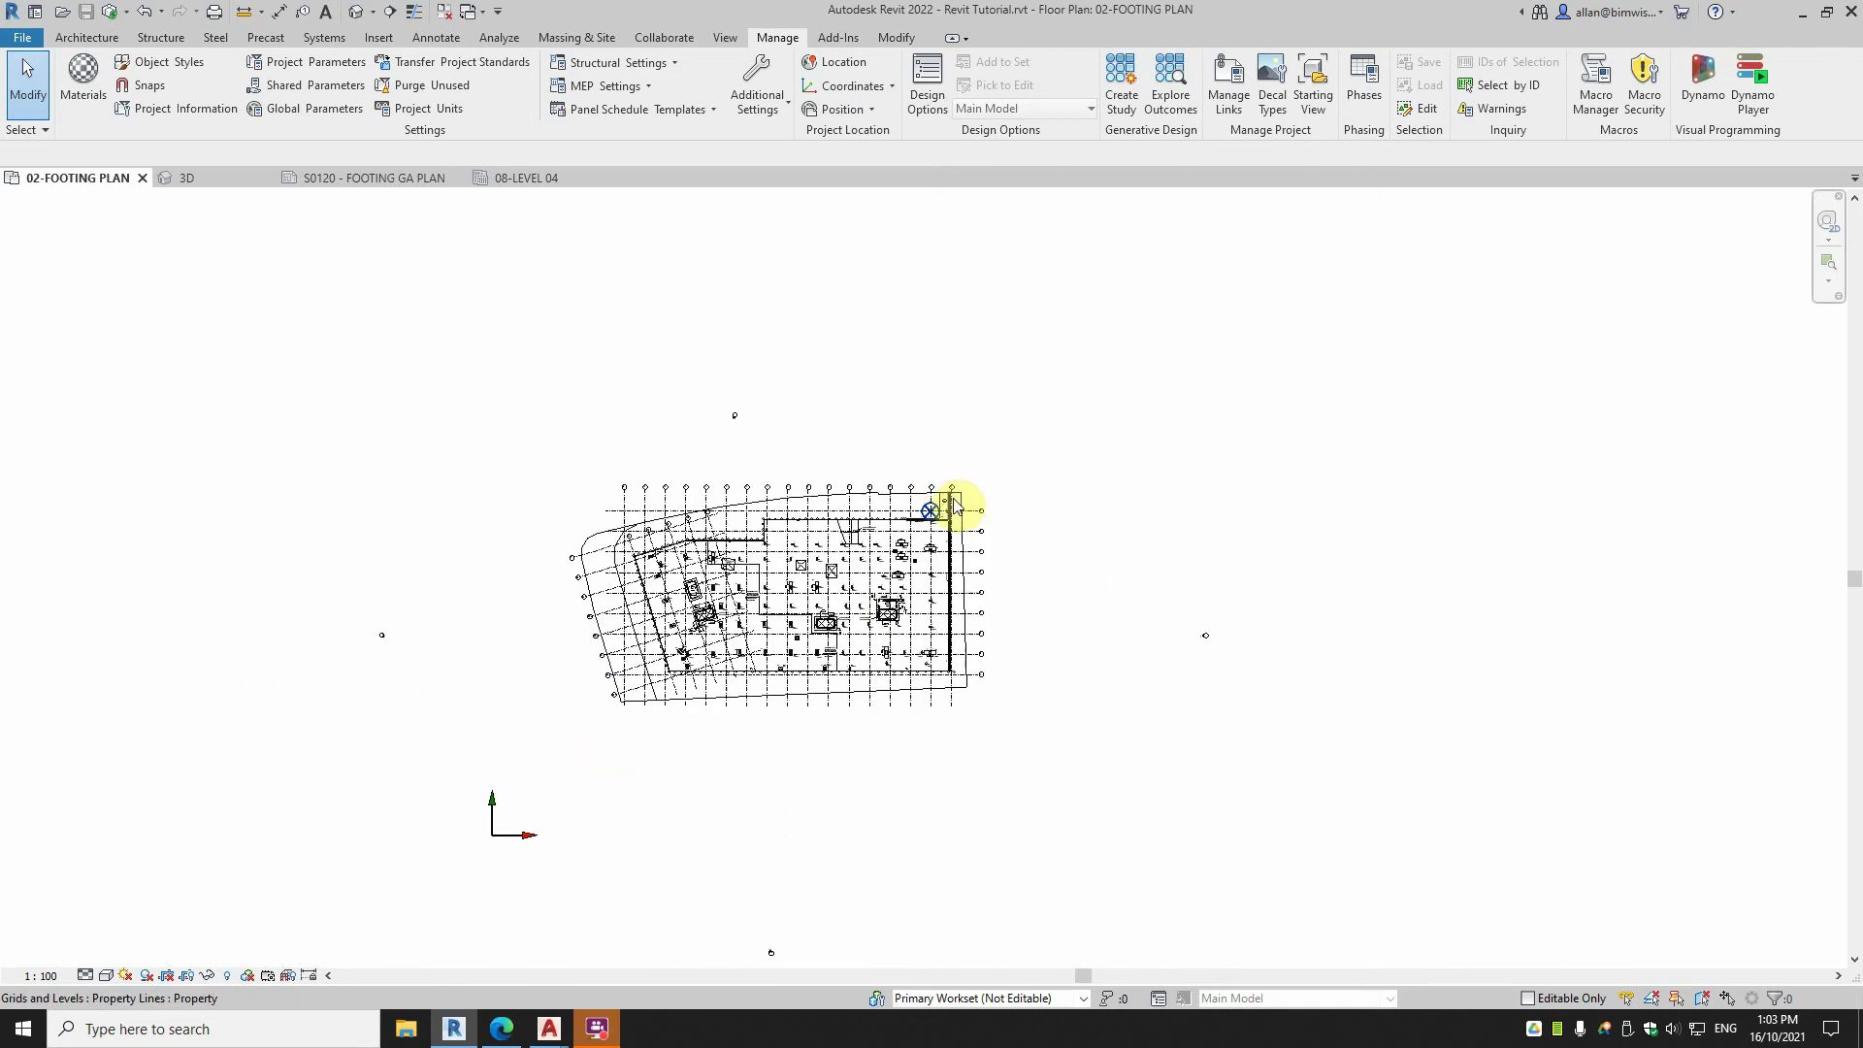
# Highlight the 16 km distance limit and reliability warning, then open the Project Base Point and Survey Point page.
pyautogui.click(501, 1028)
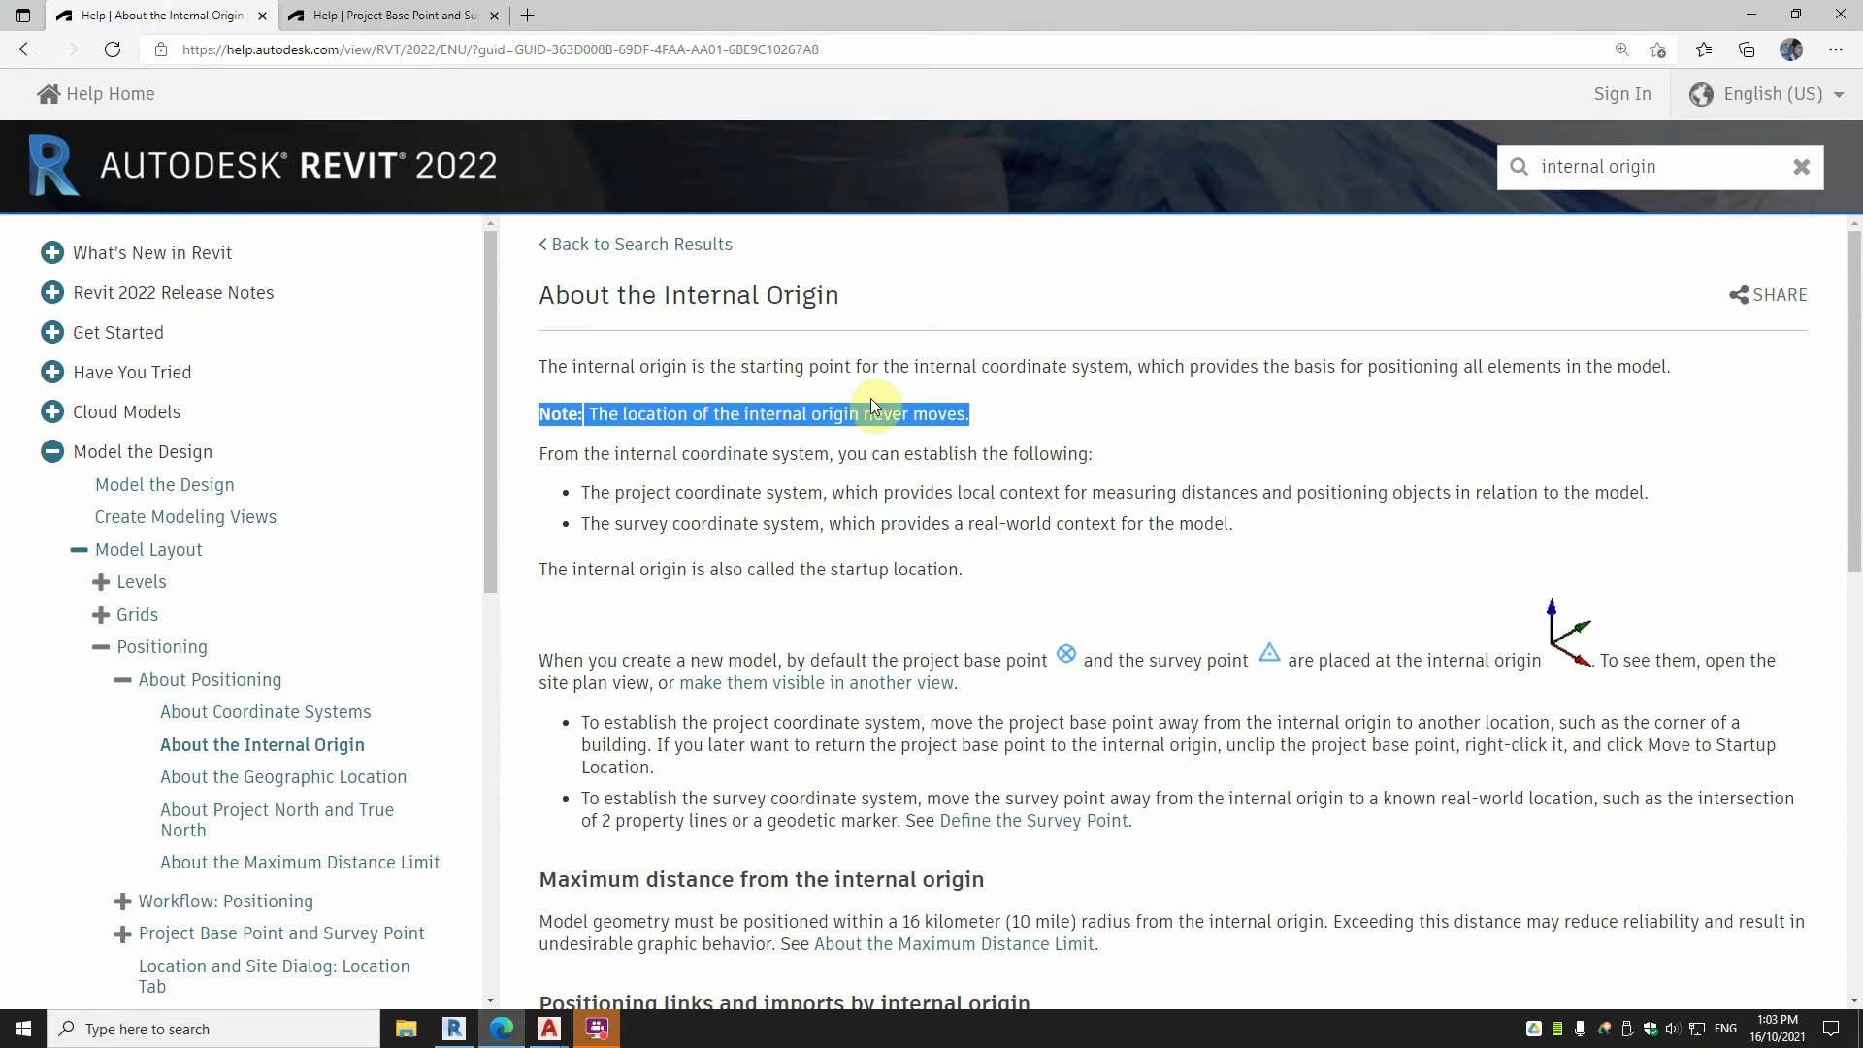
pyautogui.scroll(-2, 657, 399)
pyautogui.moveTo(540, 683); pyautogui.dragTo(893, 682)
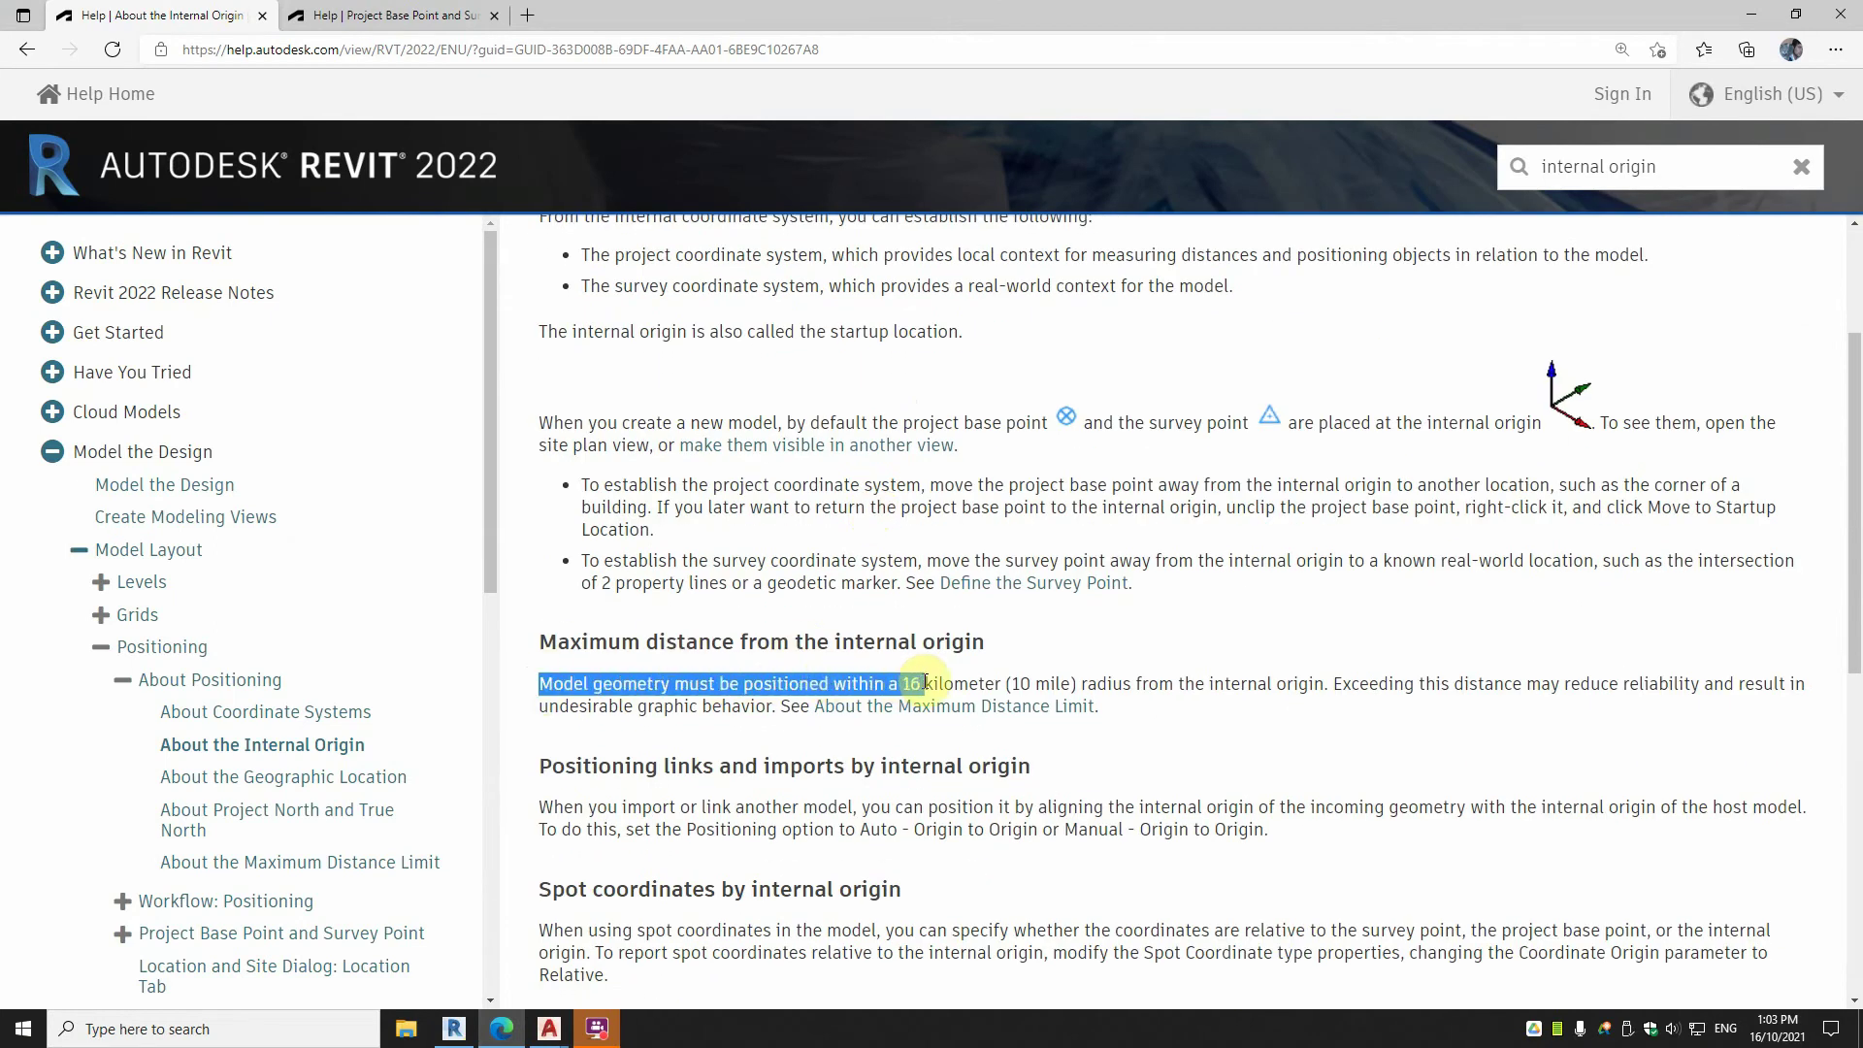
pyautogui.moveTo(920, 691); pyautogui.dragTo(924, 689)
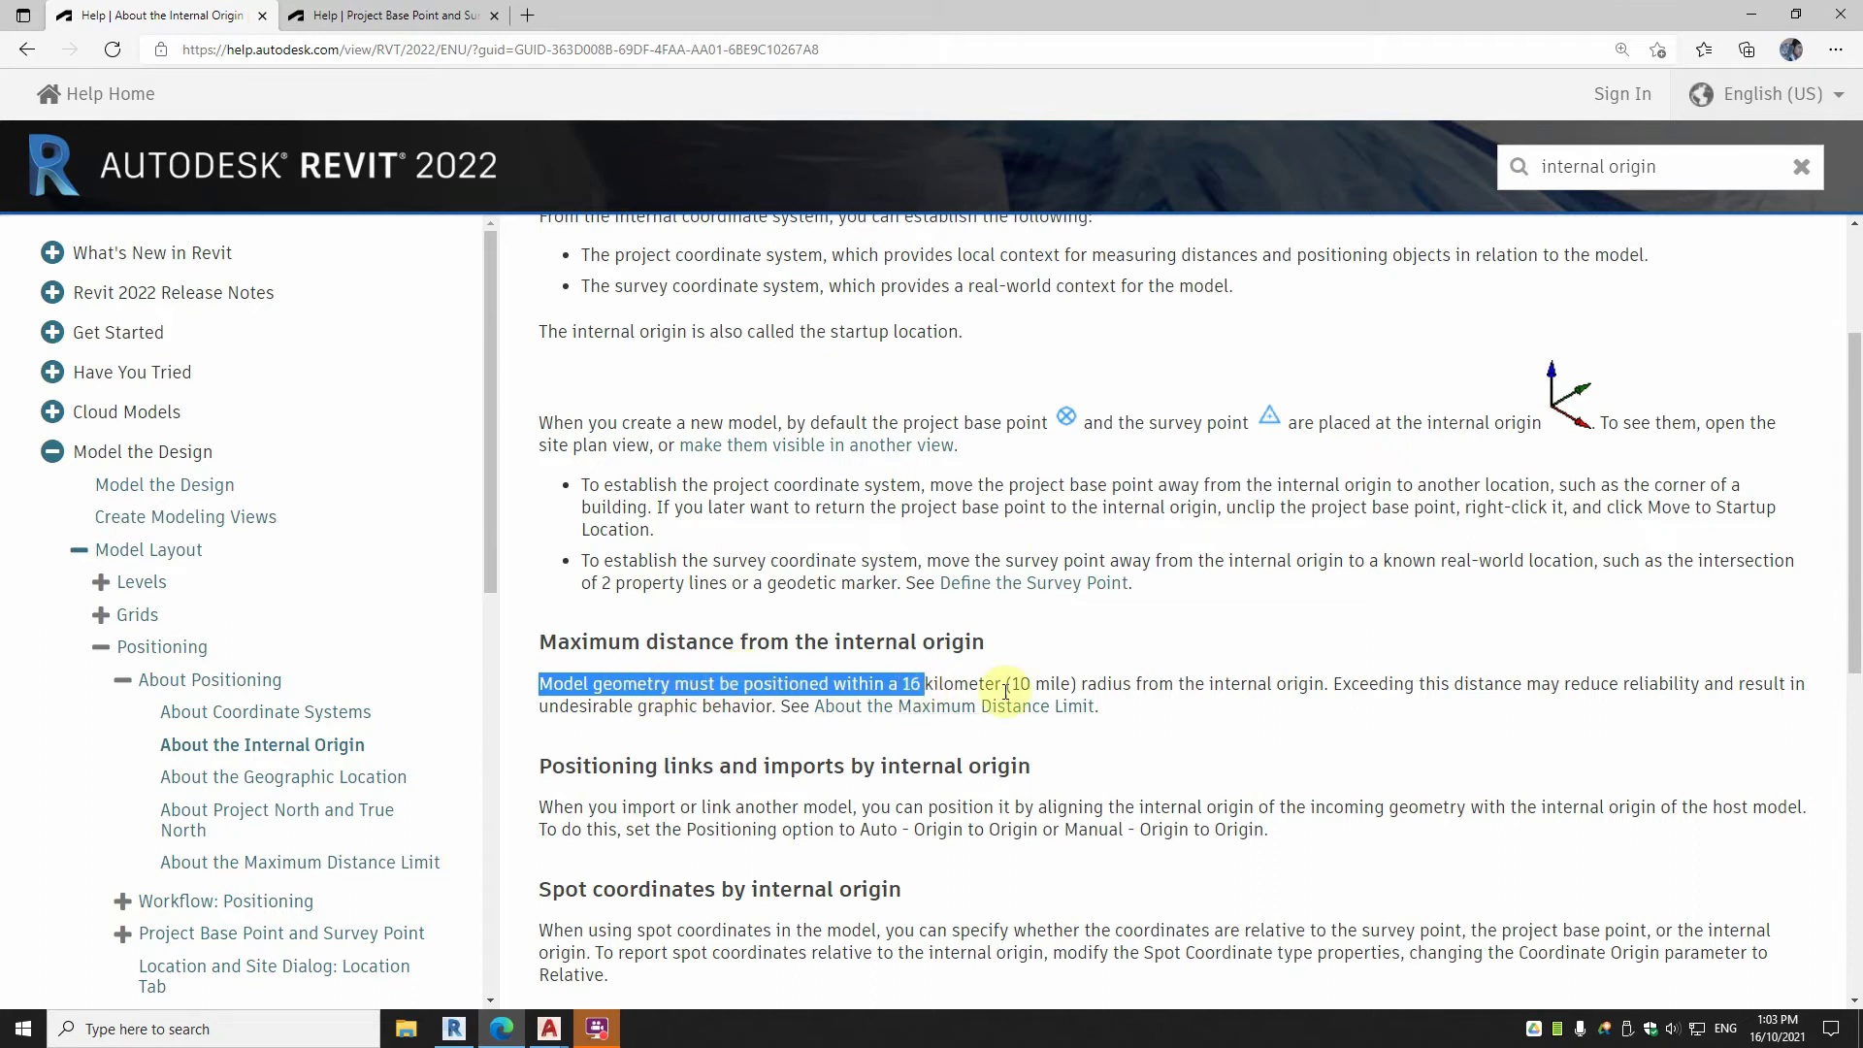
pyautogui.moveTo(1504, 684); pyautogui.dragTo(1705, 685)
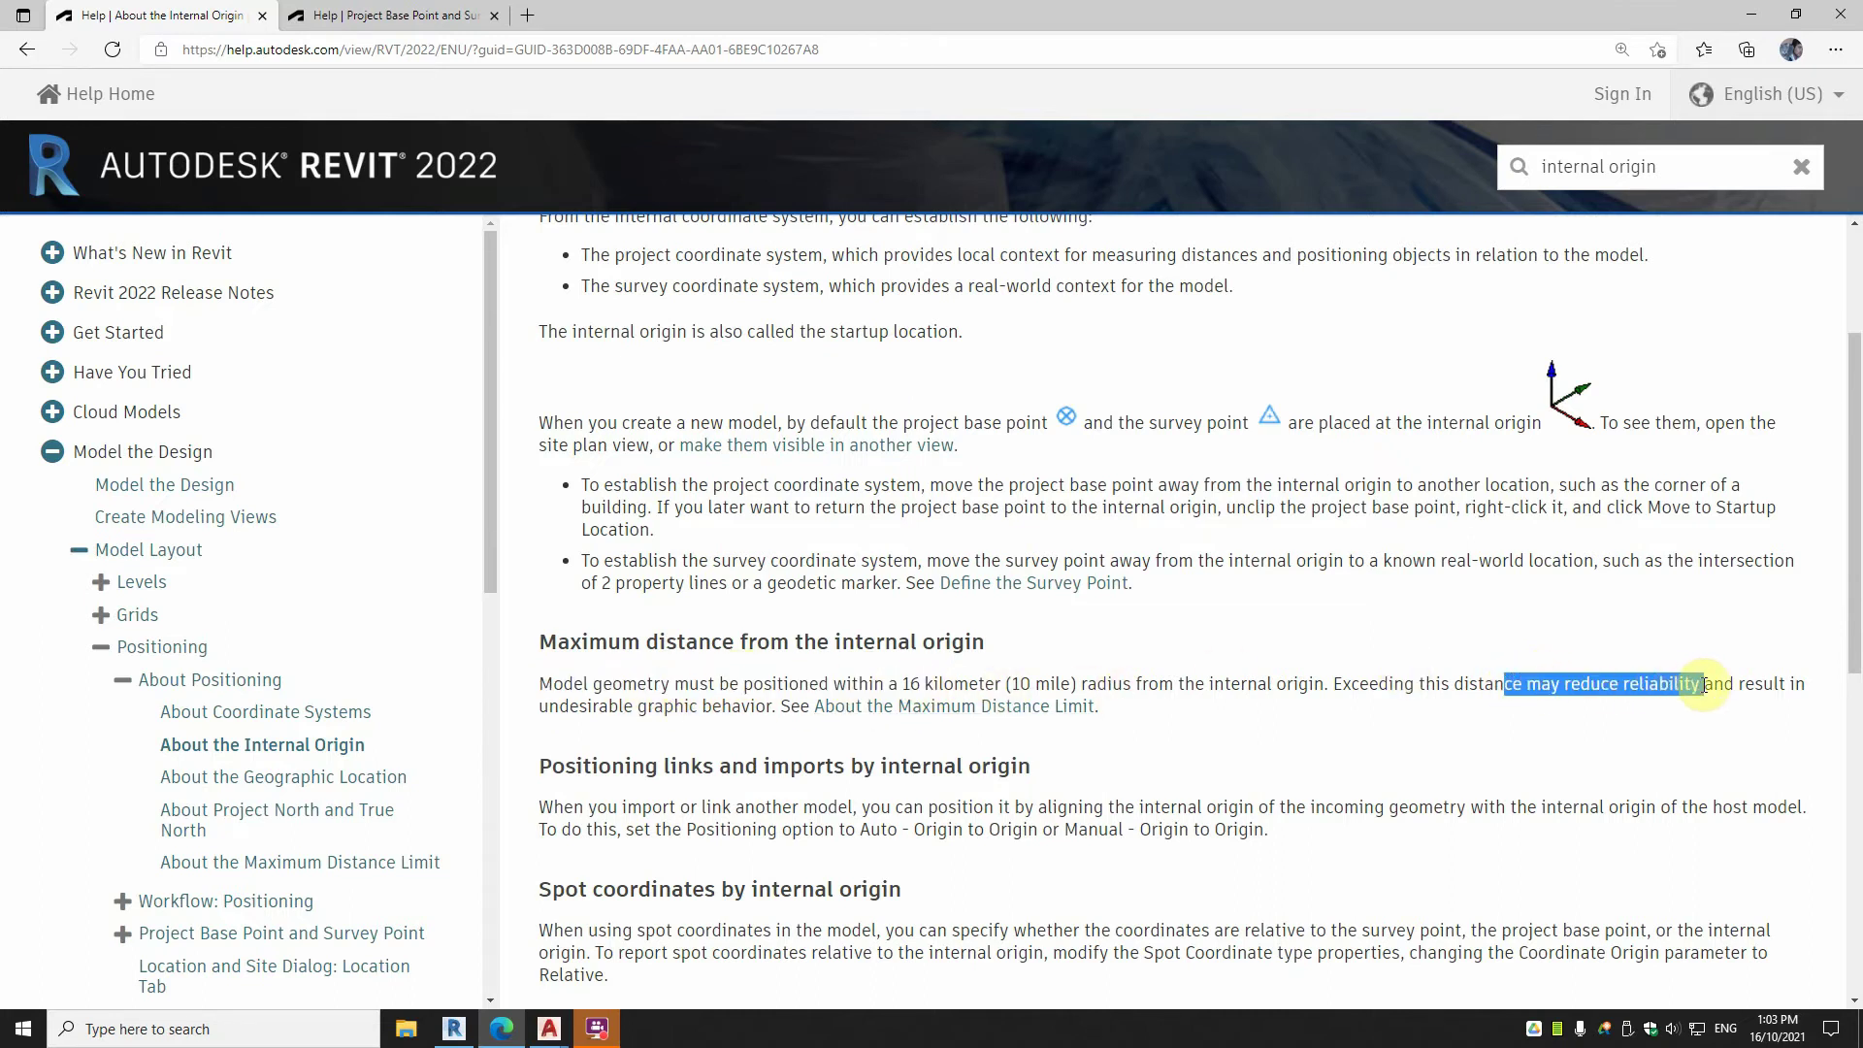
pyautogui.scroll(3, 1319, 594)
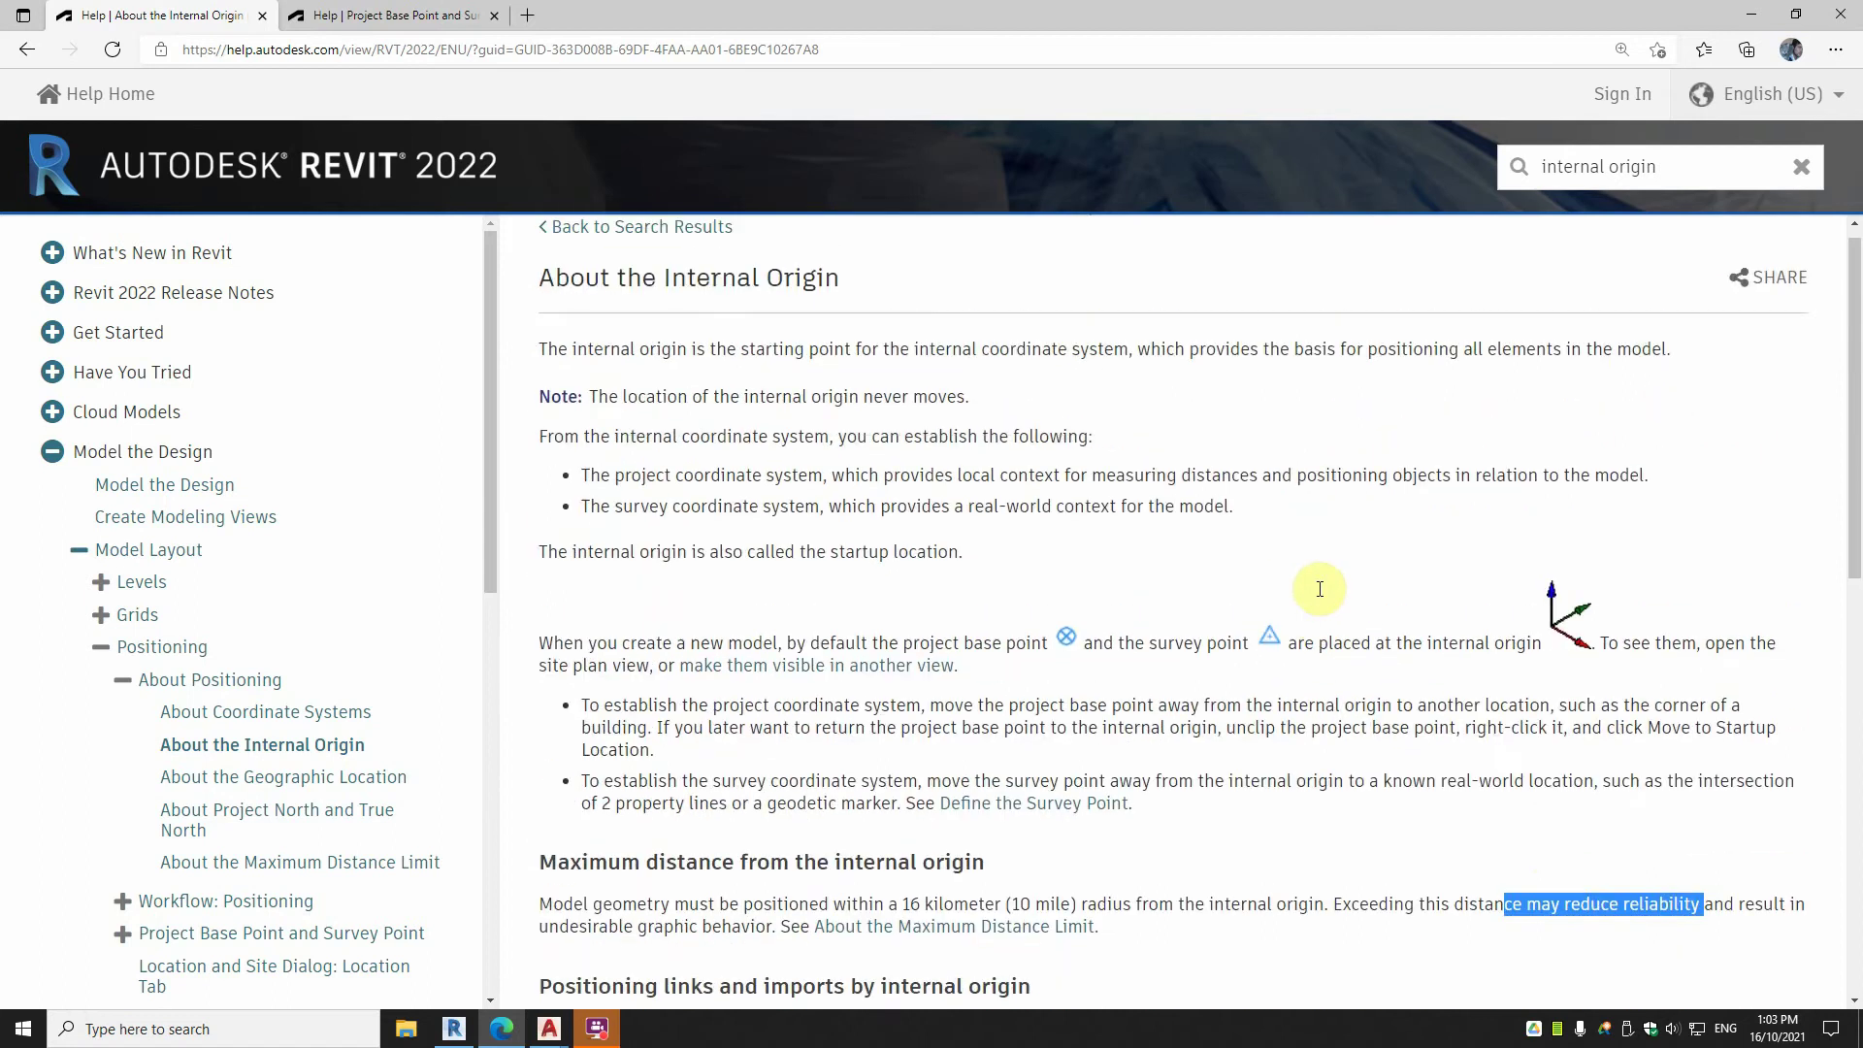
pyautogui.click(370, 18)
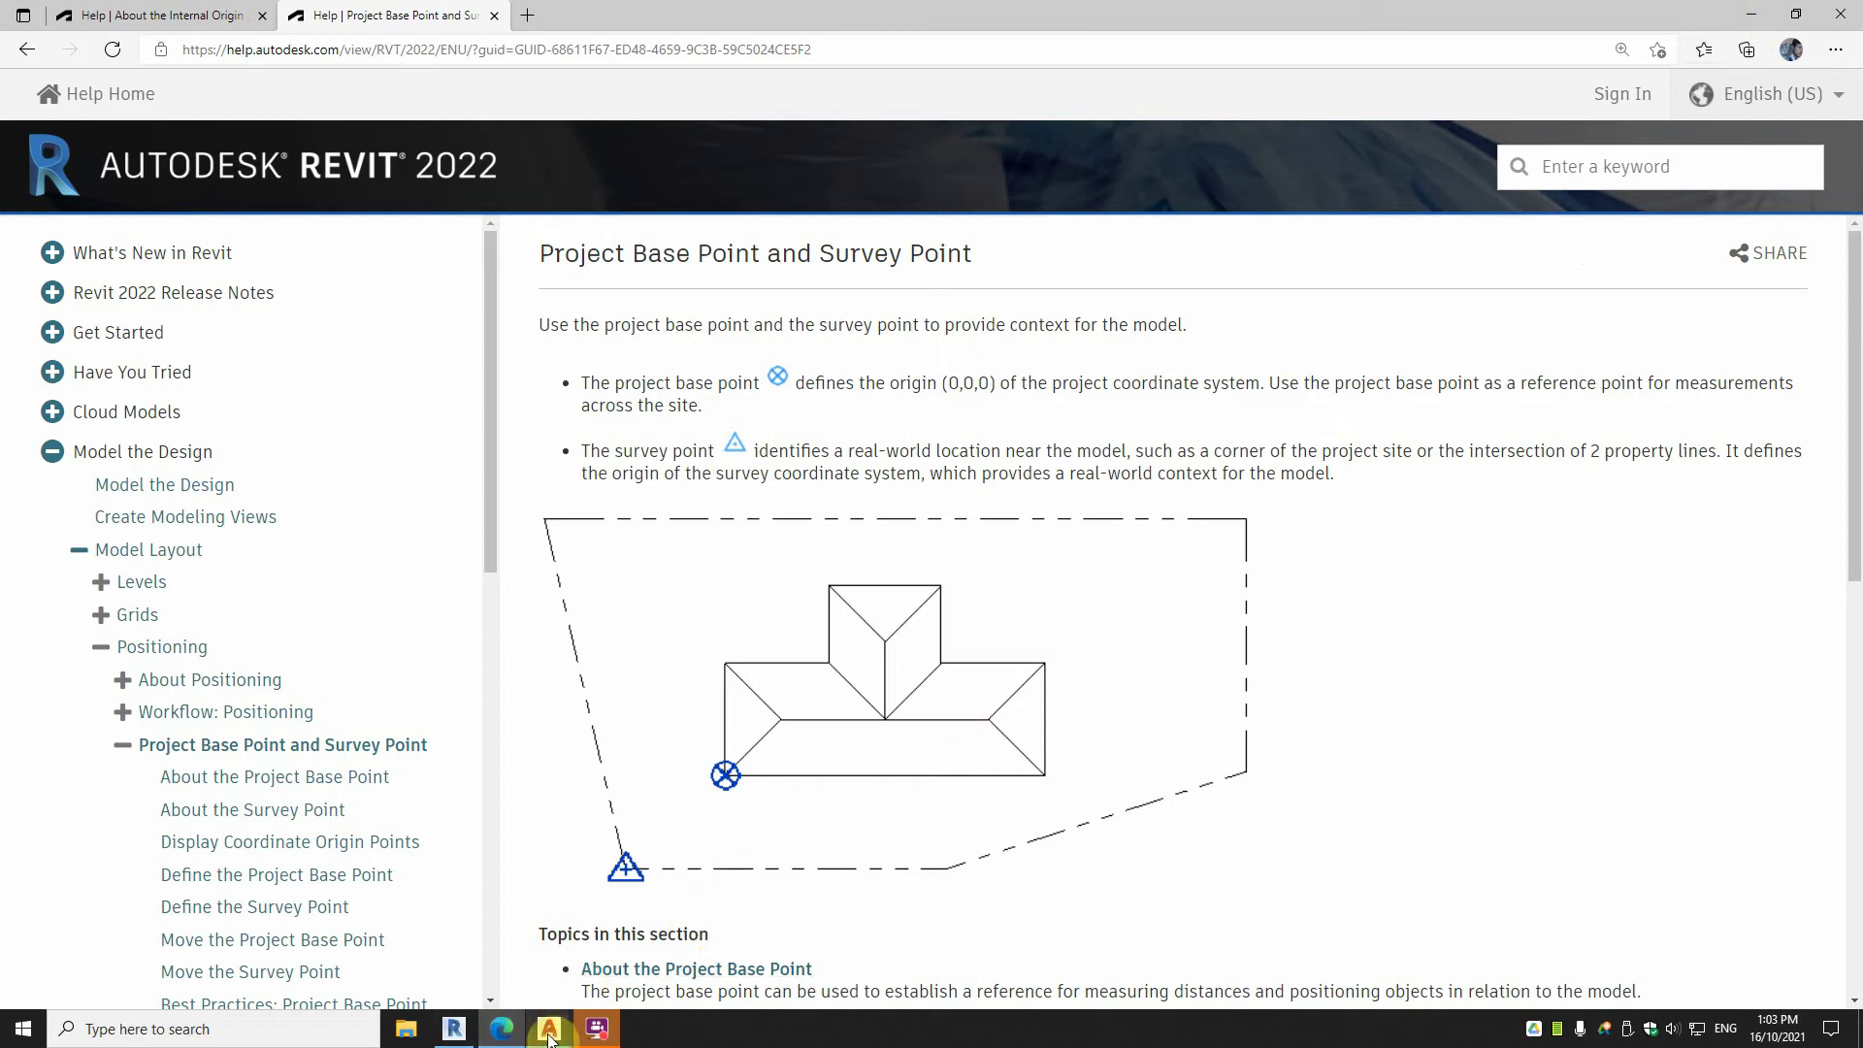
pyautogui.click(474, 1034)
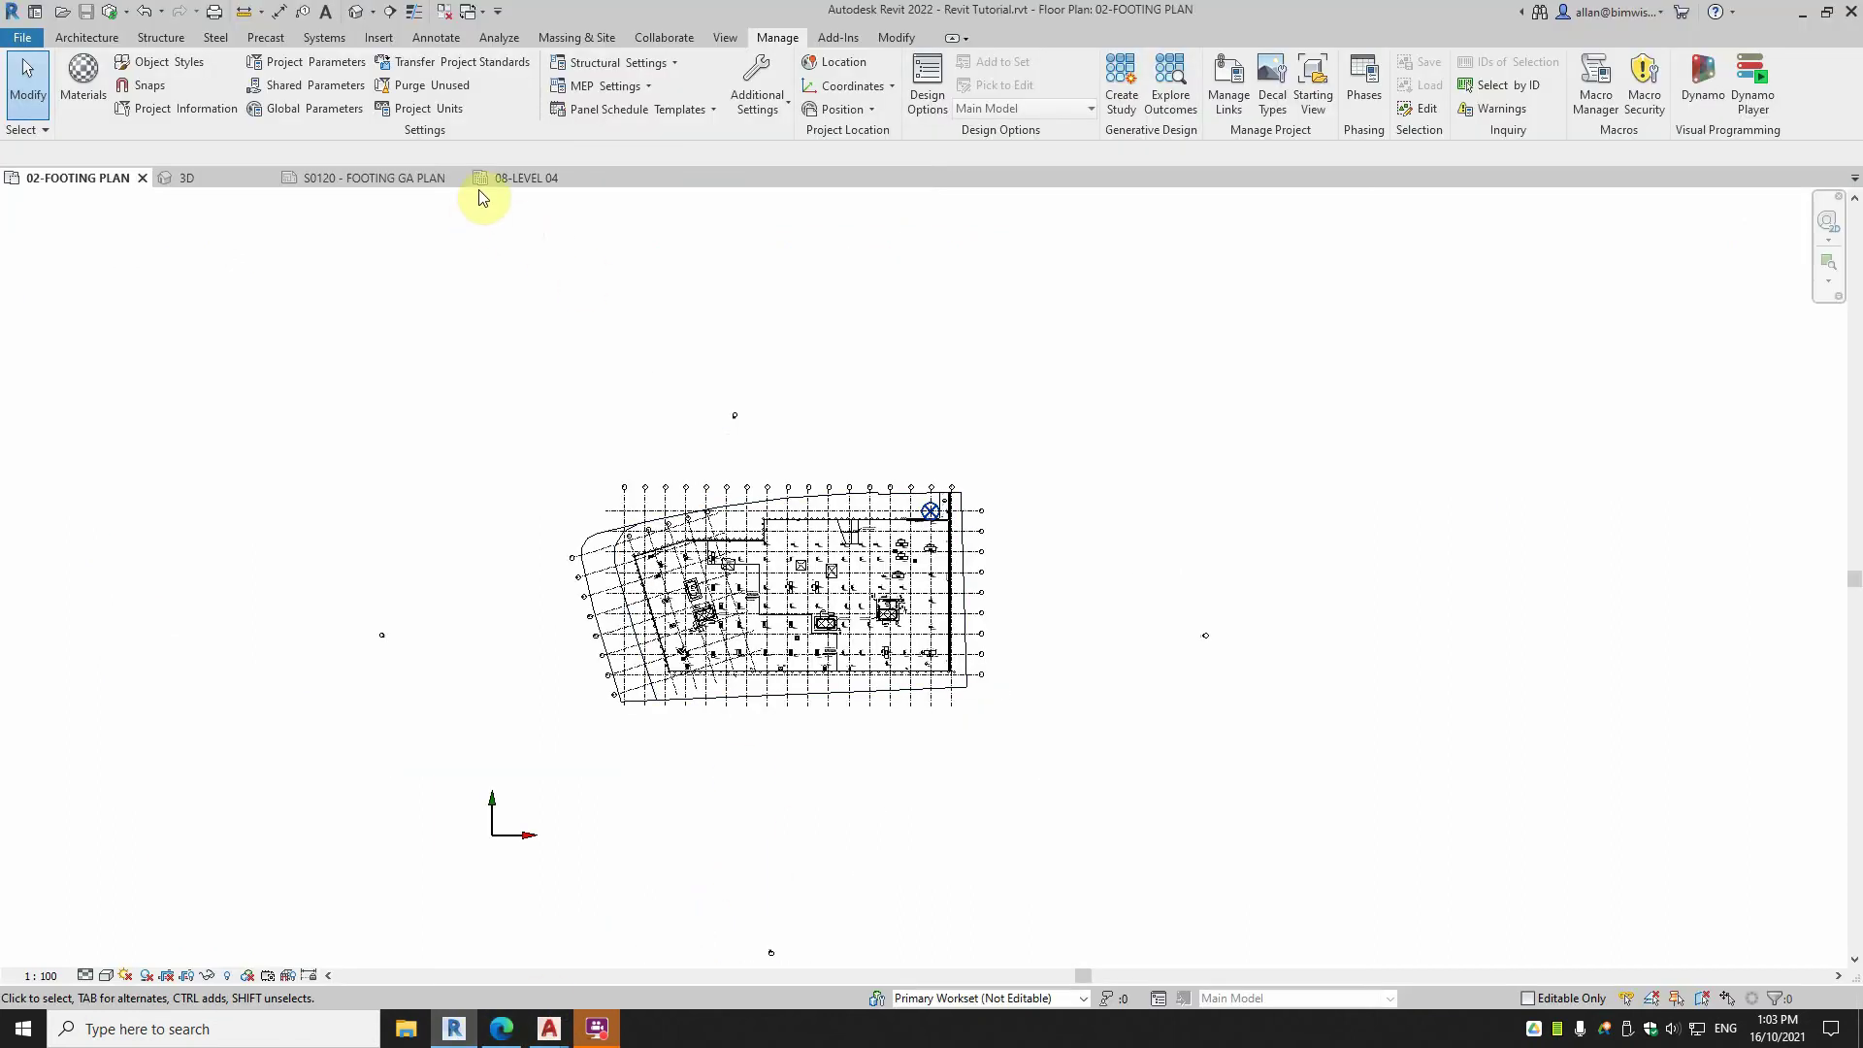
pyautogui.click(510, 178)
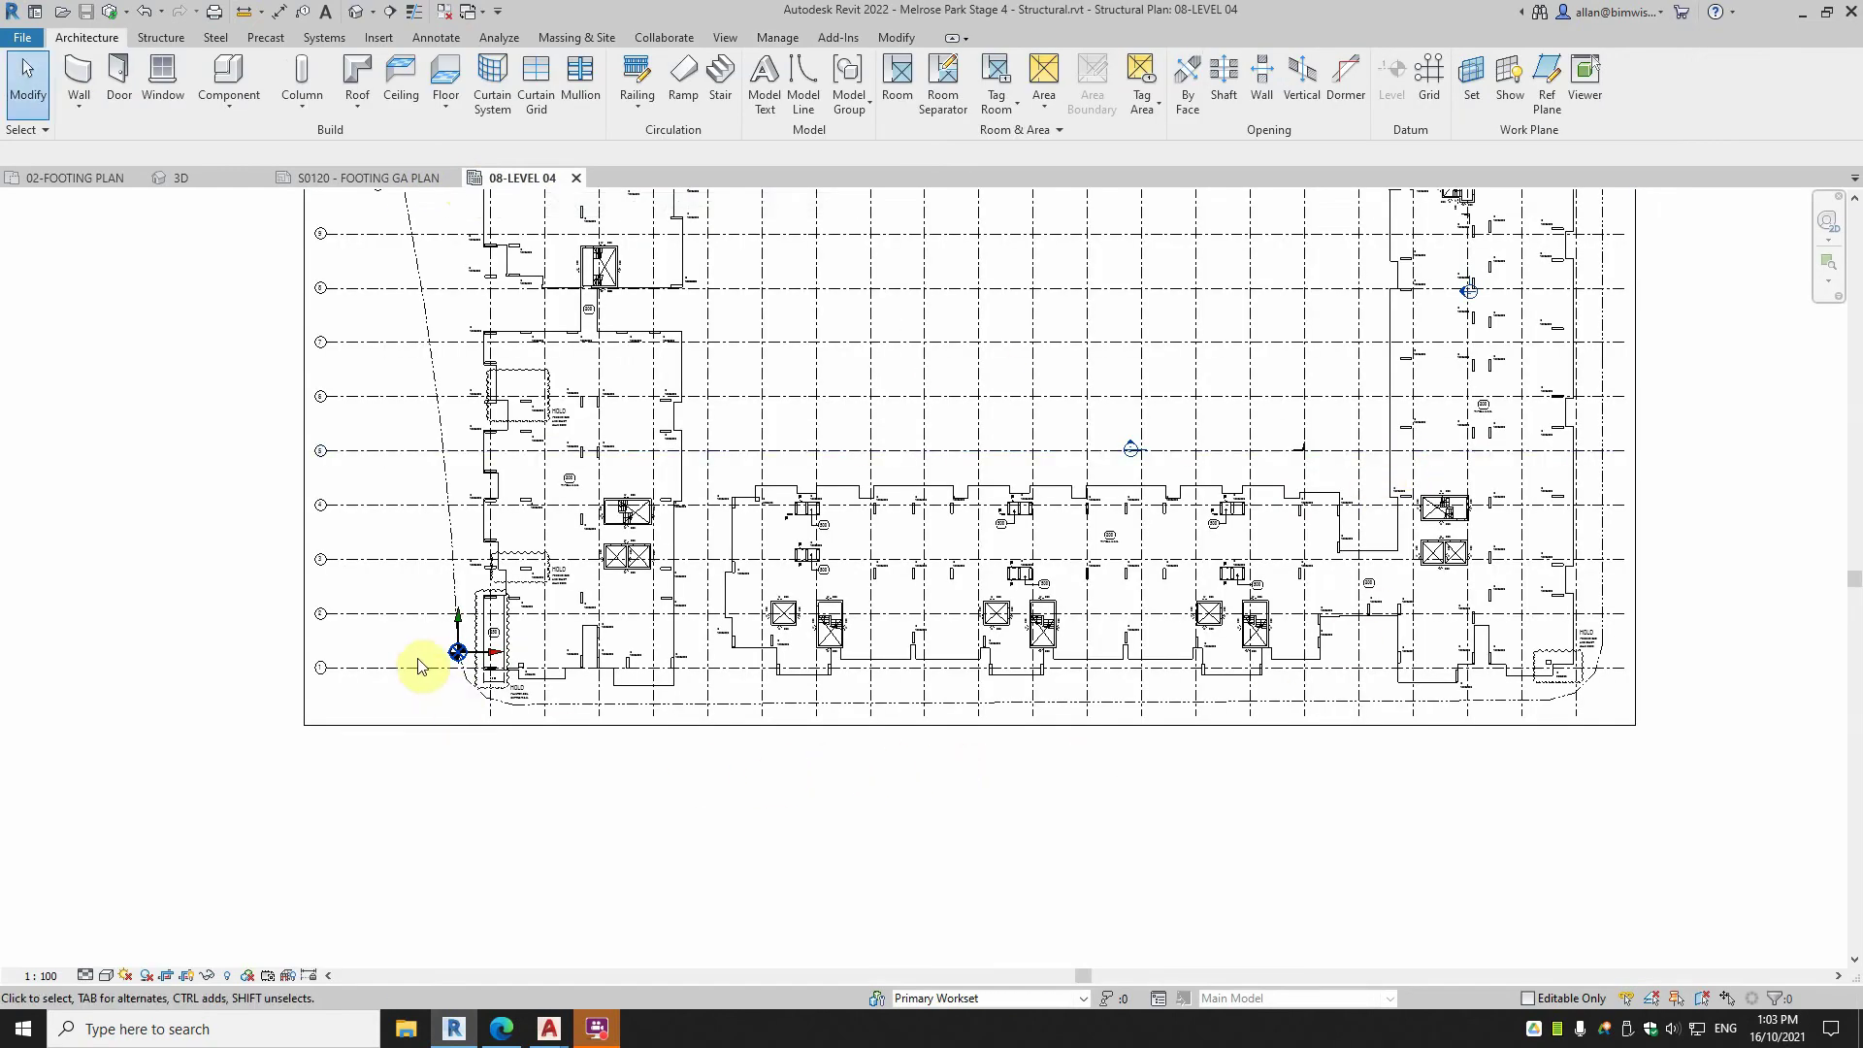
pyautogui.scroll(5, 428, 644)
pyautogui.scroll(3, 585, 663)
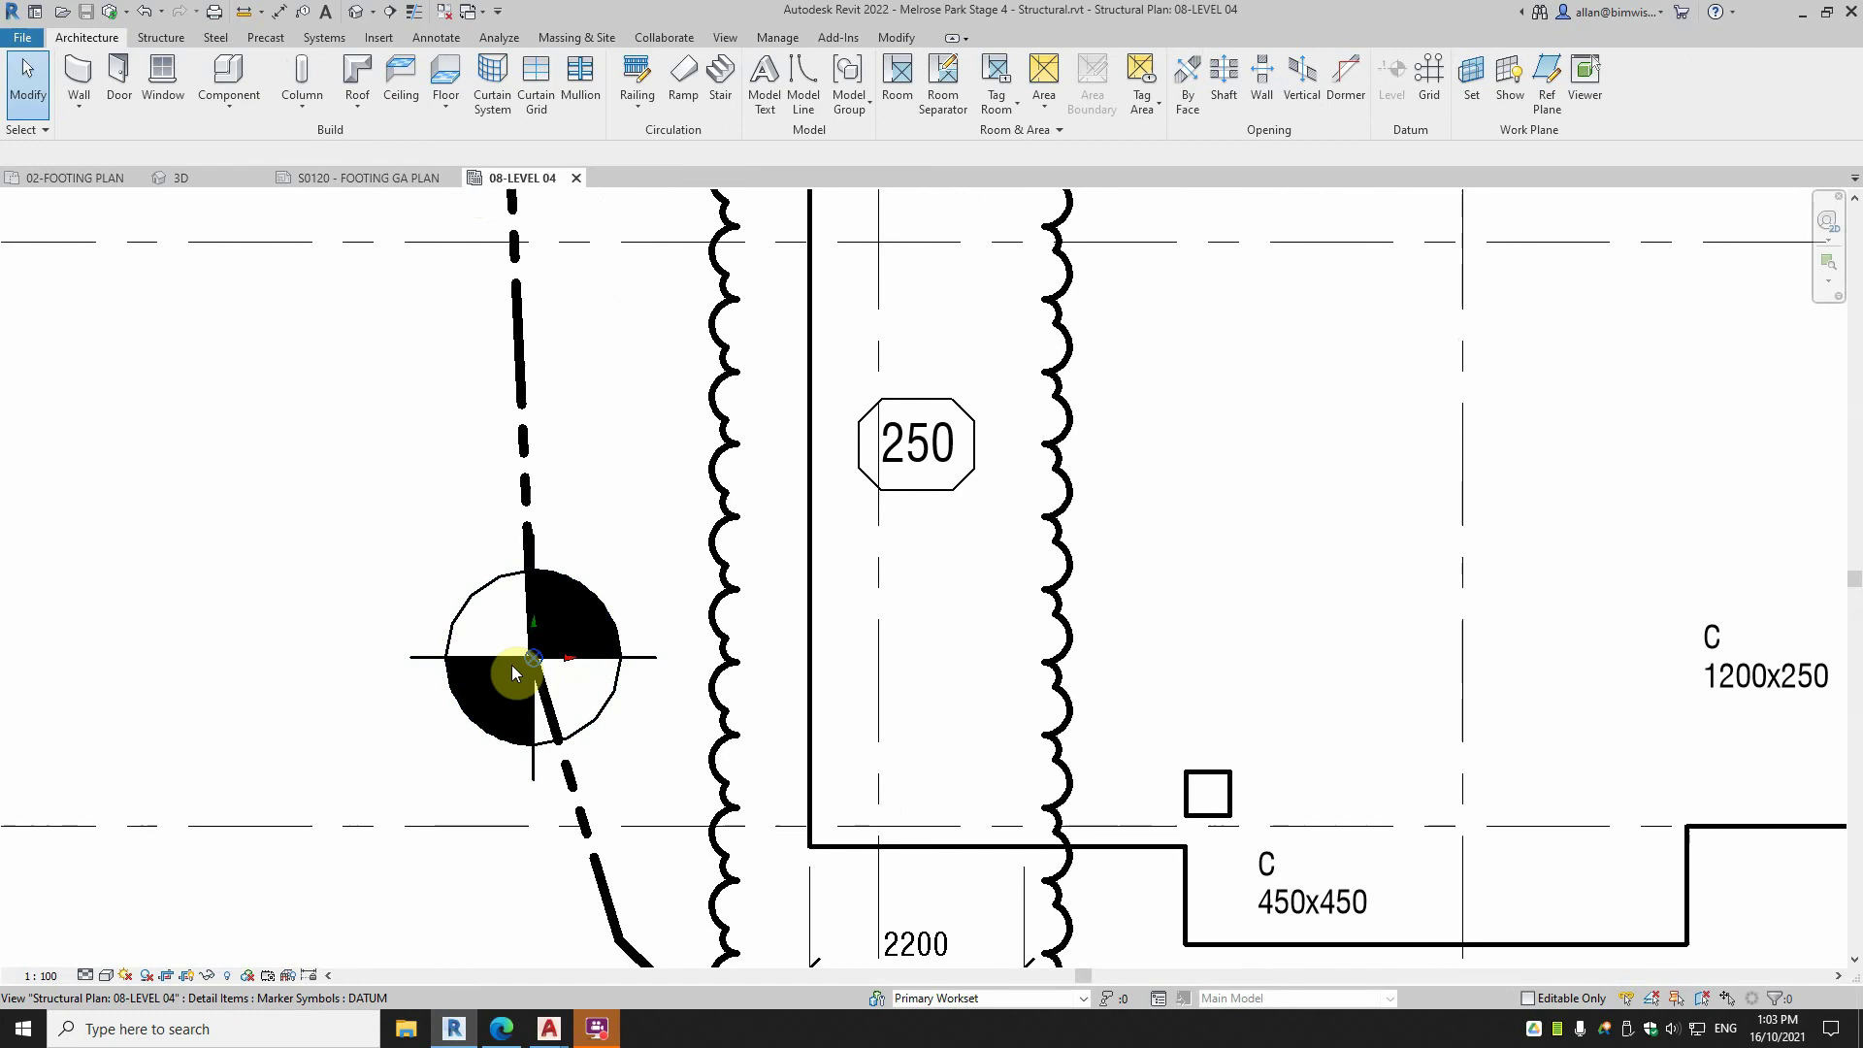
pyautogui.click(549, 693)
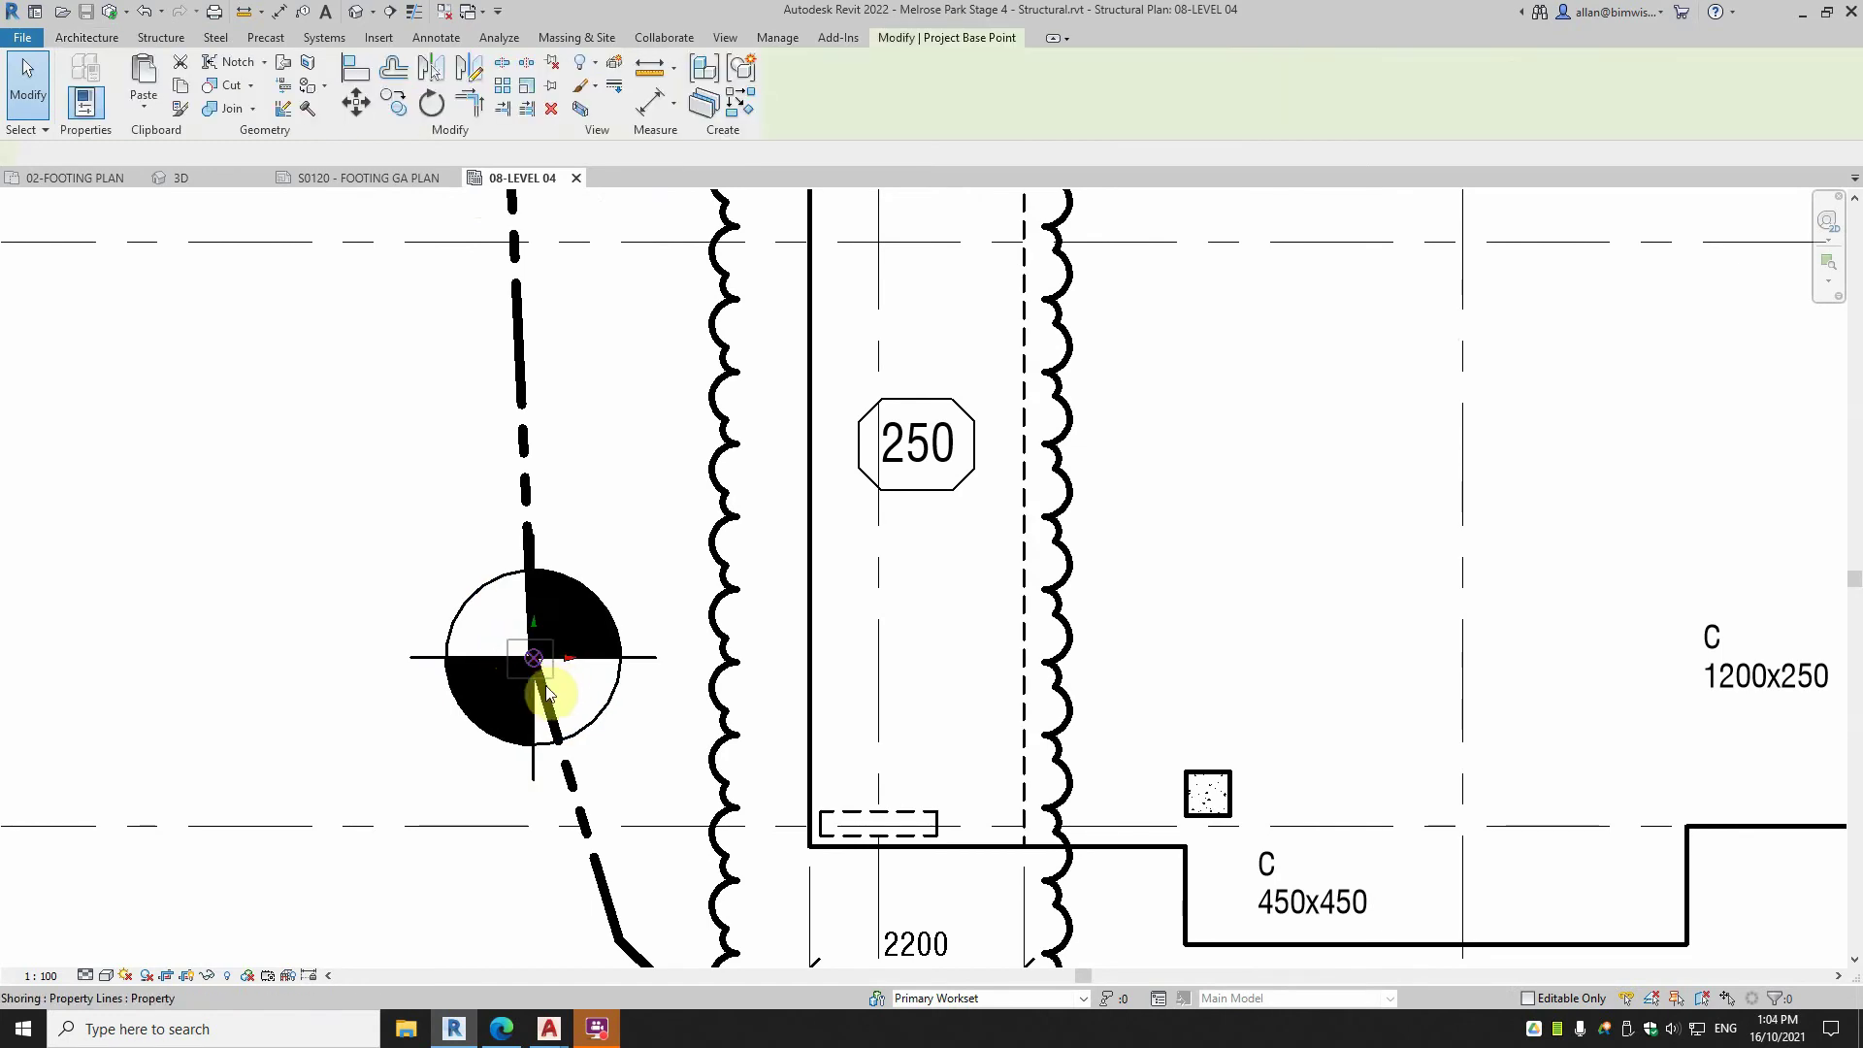
pyautogui.click(687, 757)
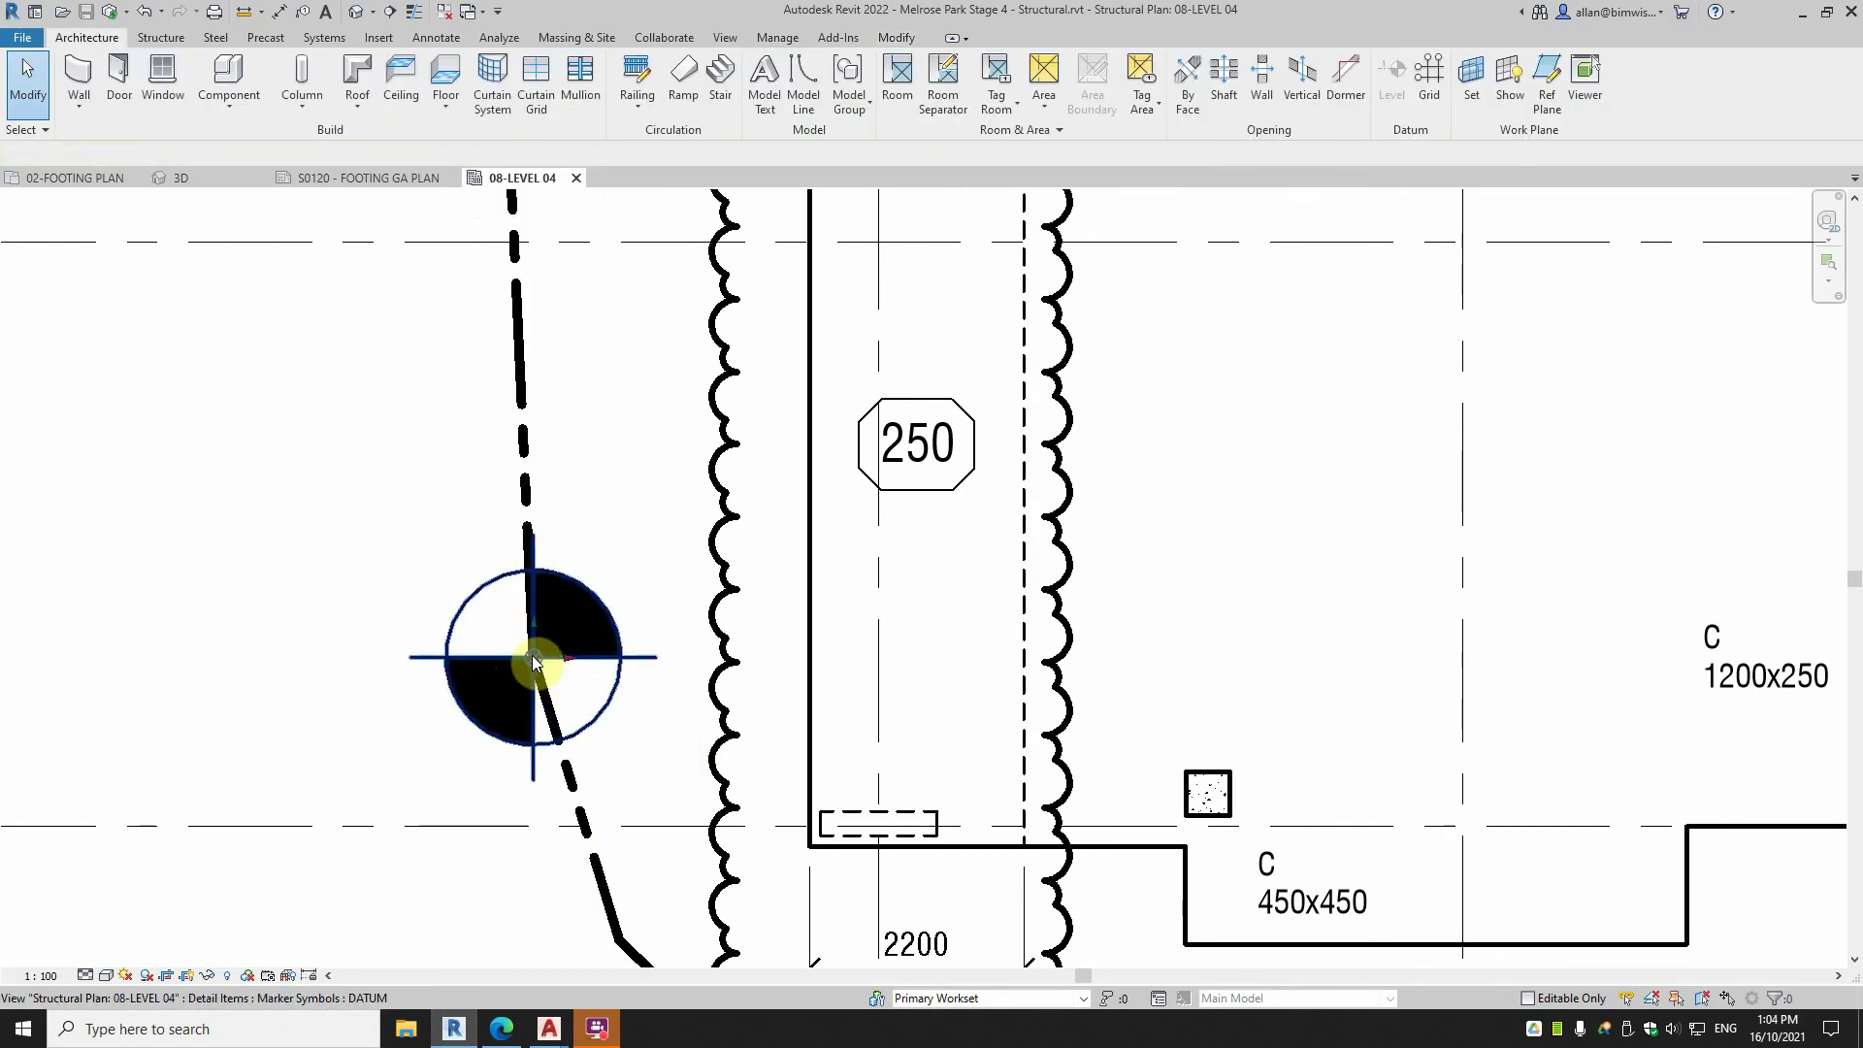
pyautogui.scroll(-5, 495, 652)
pyautogui.scroll(-3, 459, 661)
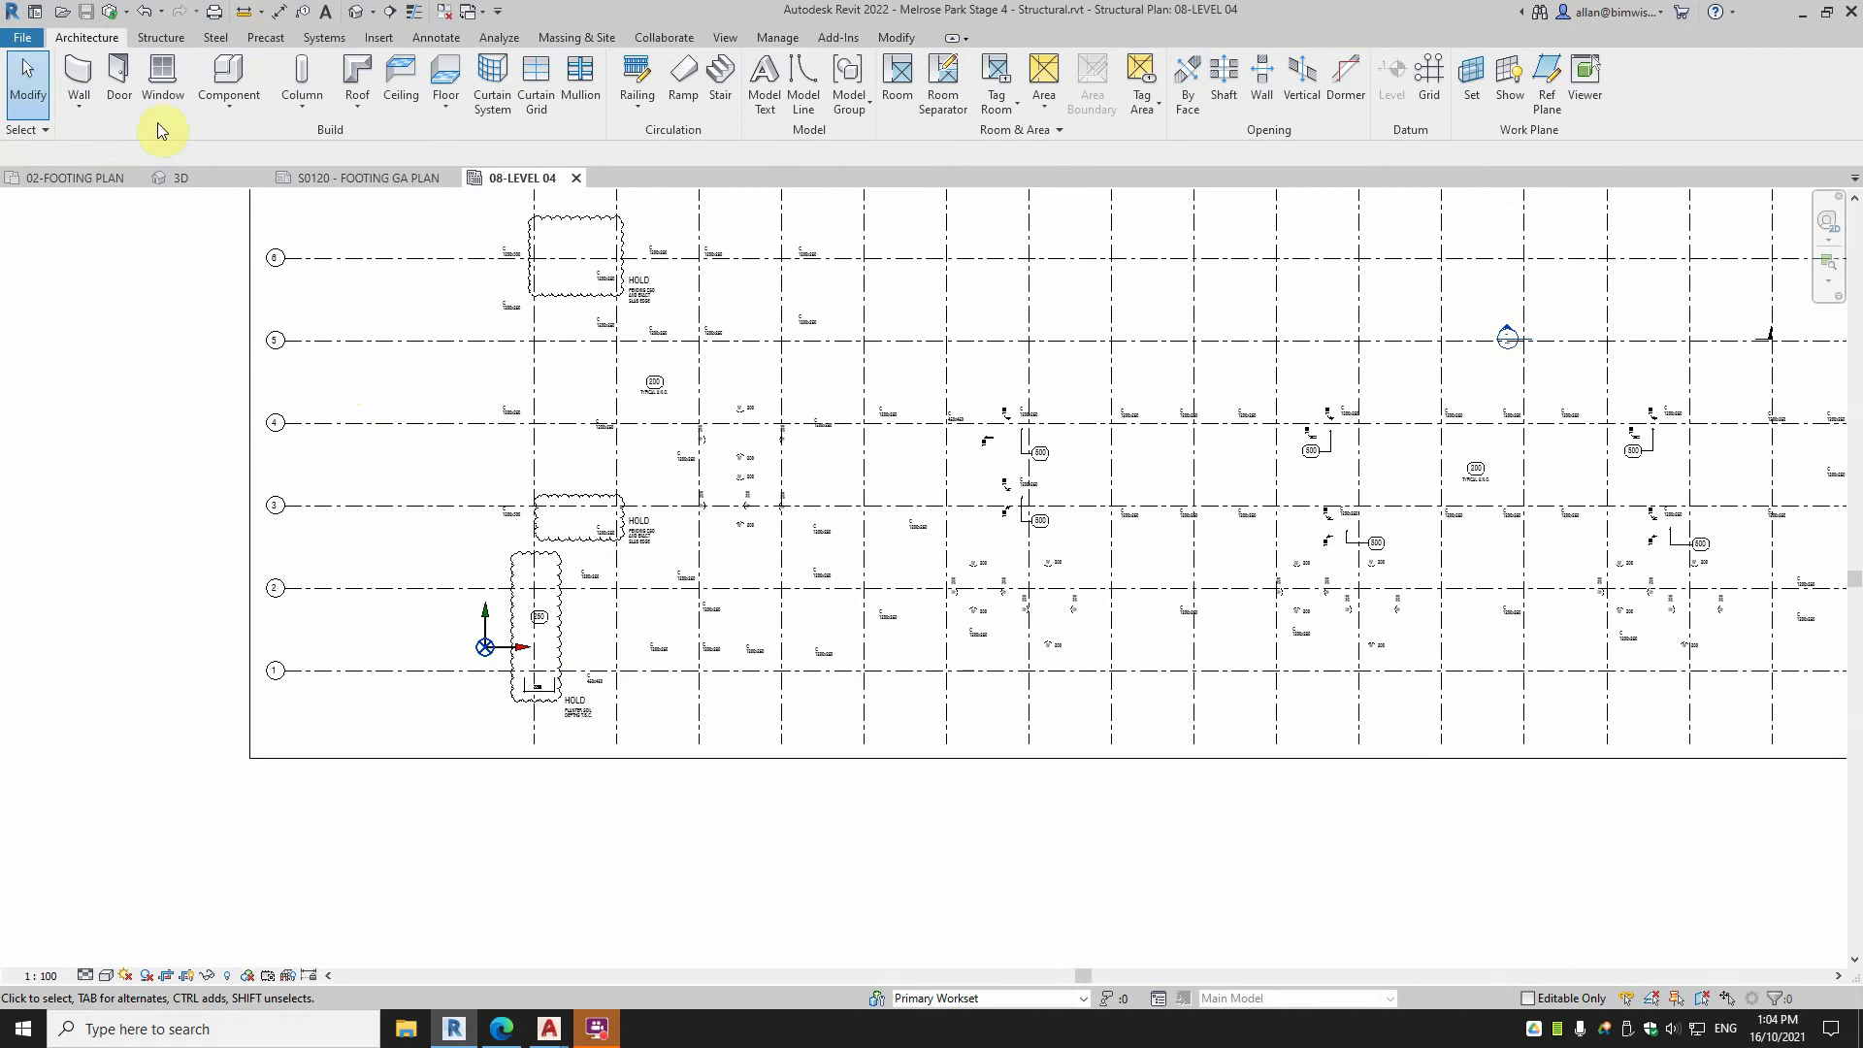
# Open Revit's DWG export dialog from File > Export > CAD Formats.
pyautogui.hotkey('alt', 'f')
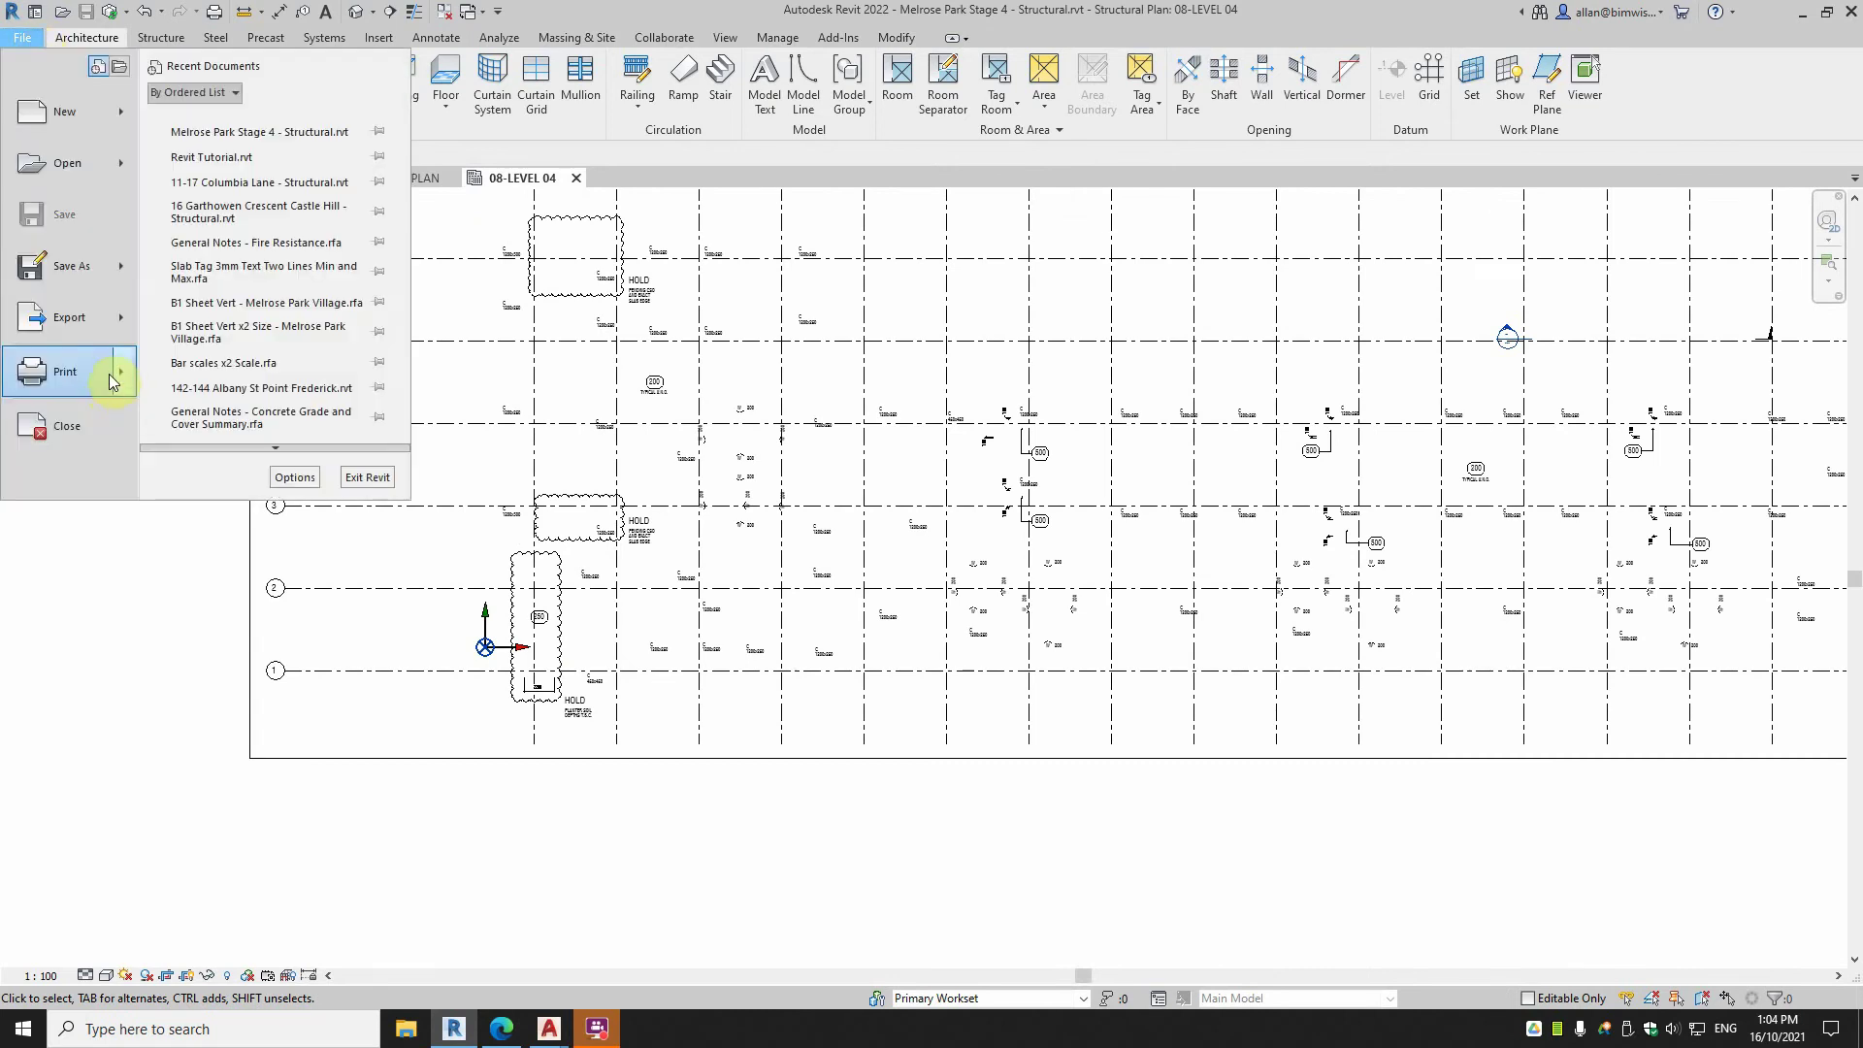
pyautogui.moveTo(87, 317)
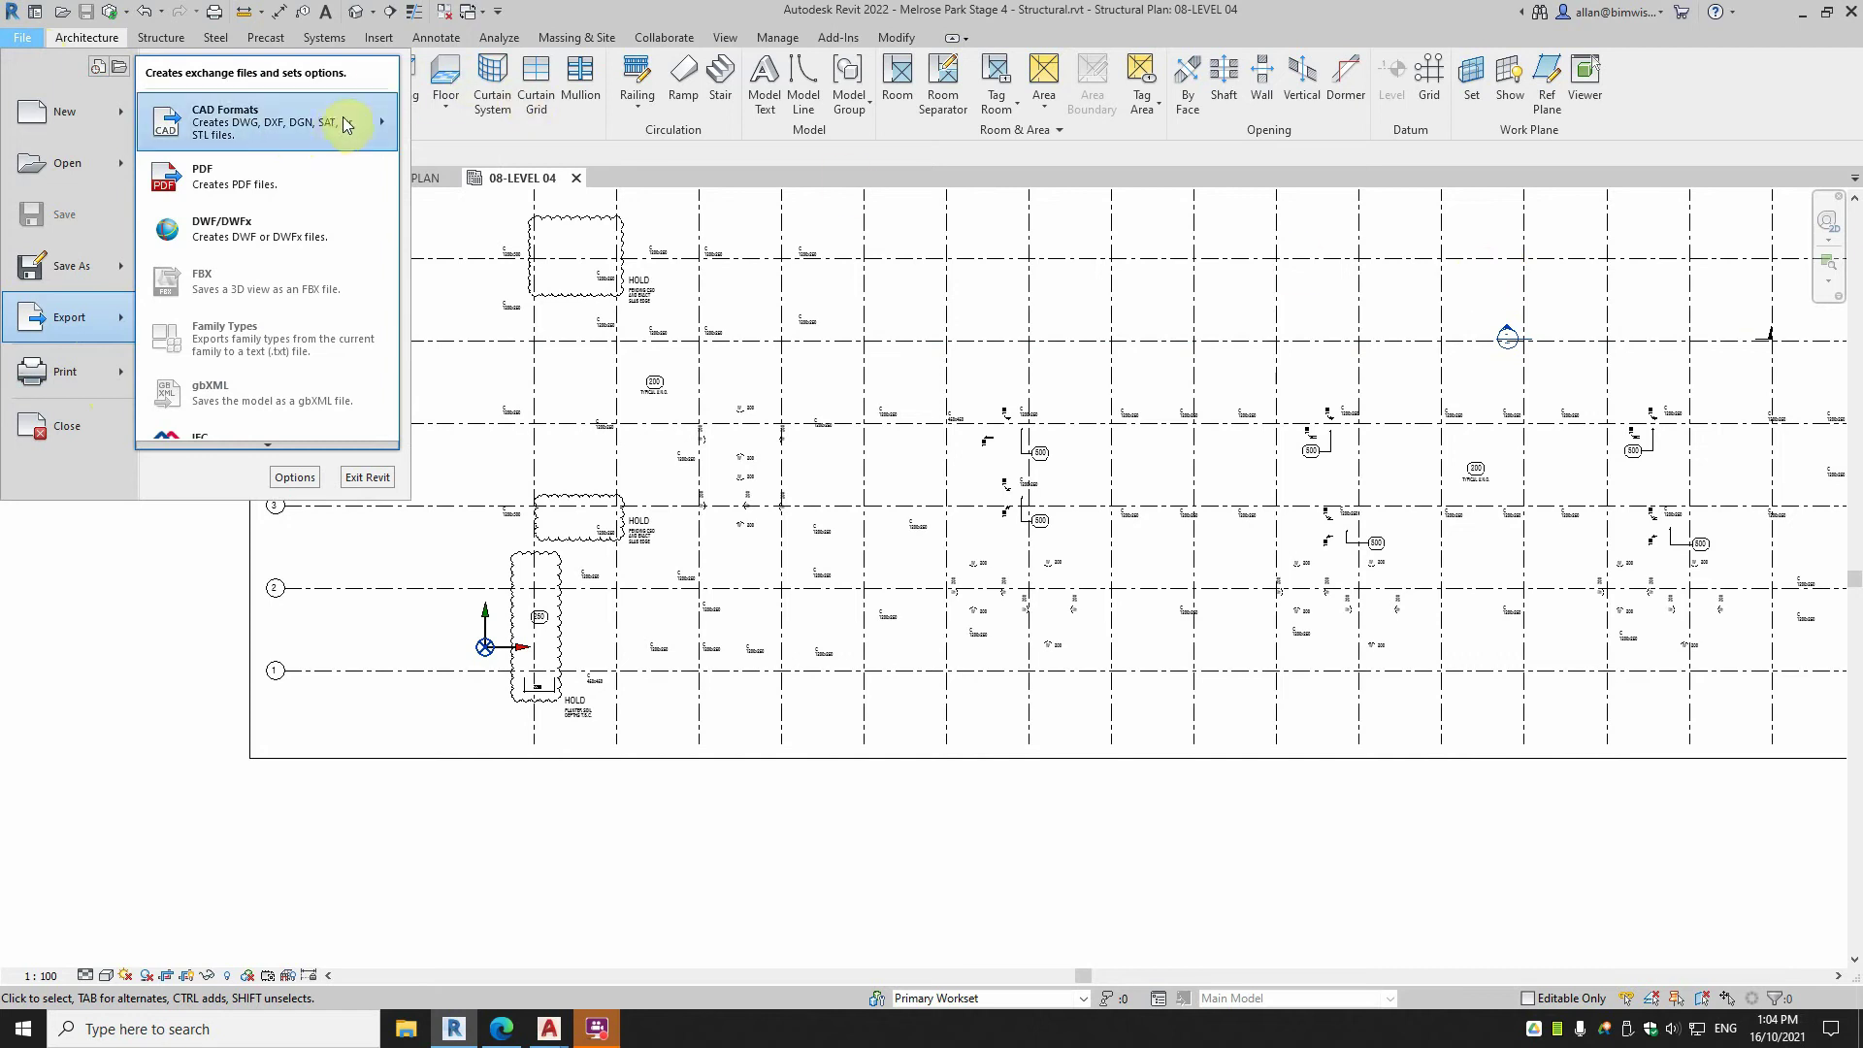
pyautogui.moveTo(349, 122)
pyautogui.click(432, 106)
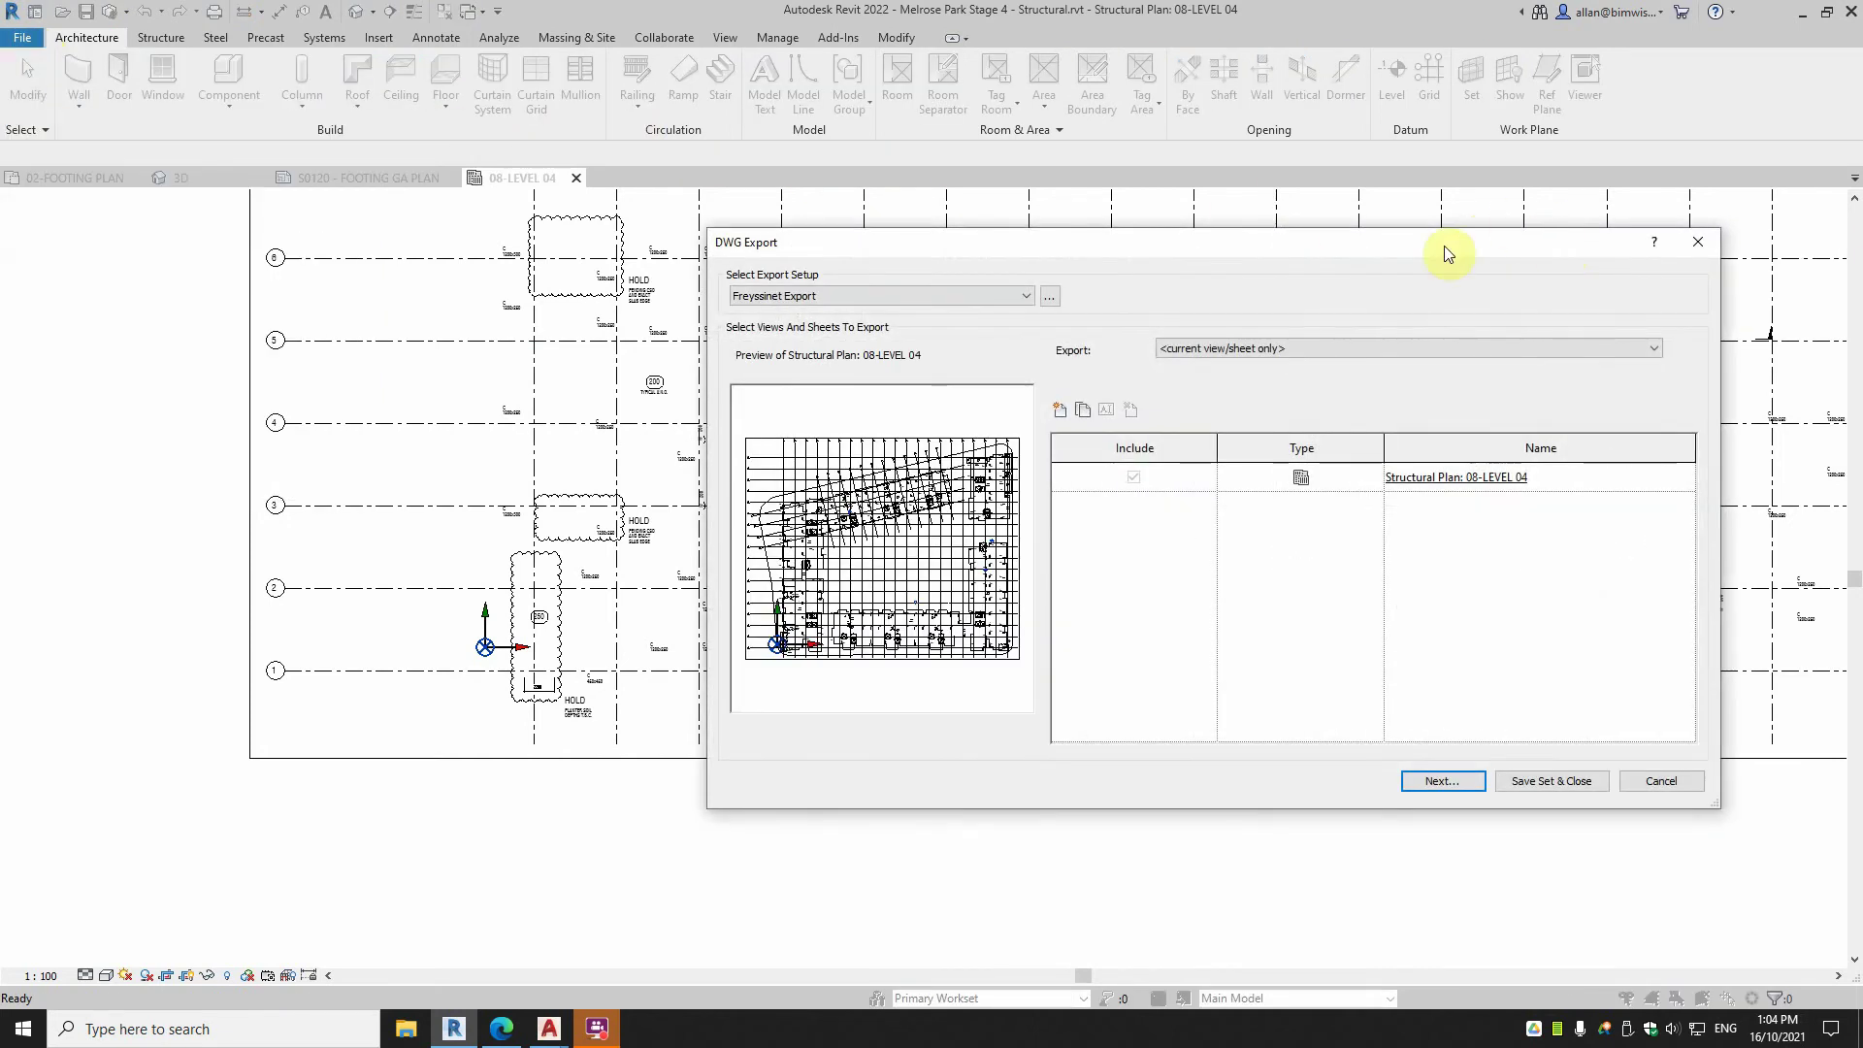
# Export an in-session view/sheet set listing all model views and sheets, with none checked.
pyautogui.click(1225, 346)
pyautogui.click(1250, 375)
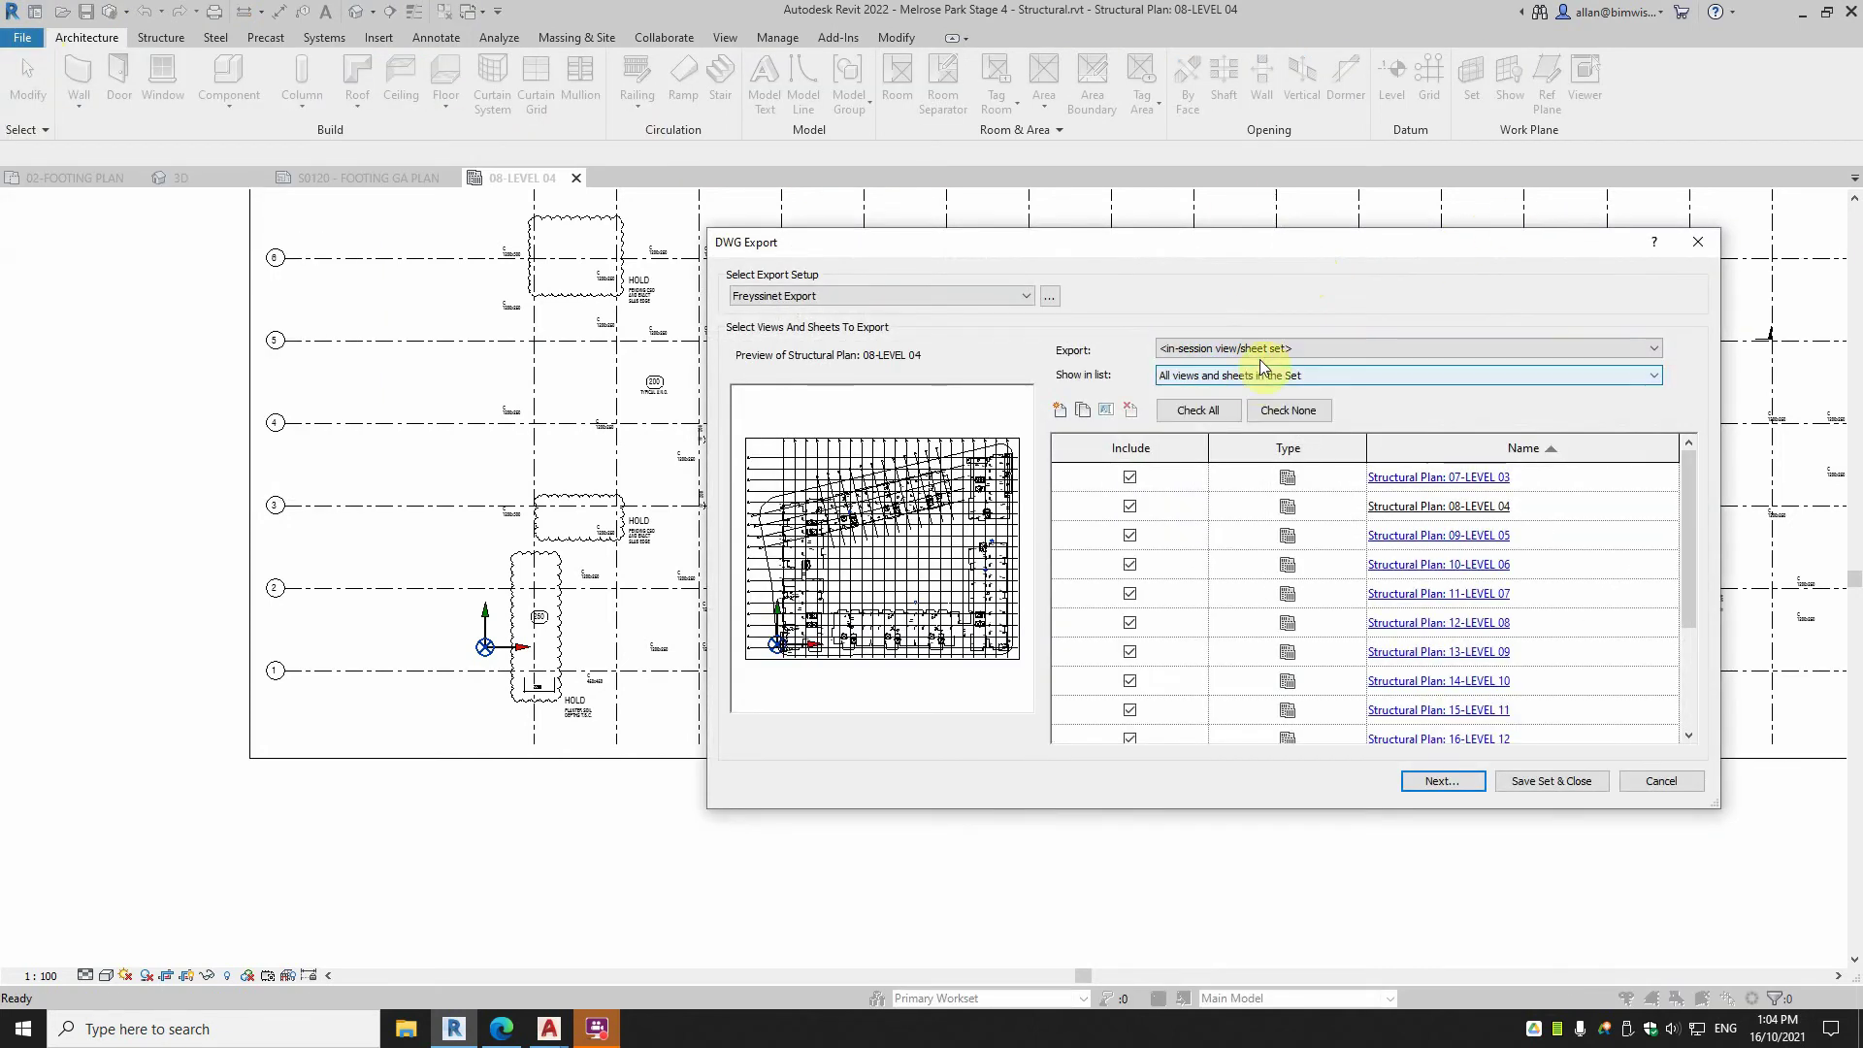
pyautogui.click(1271, 350)
pyautogui.click(1262, 365)
pyautogui.click(1267, 350)
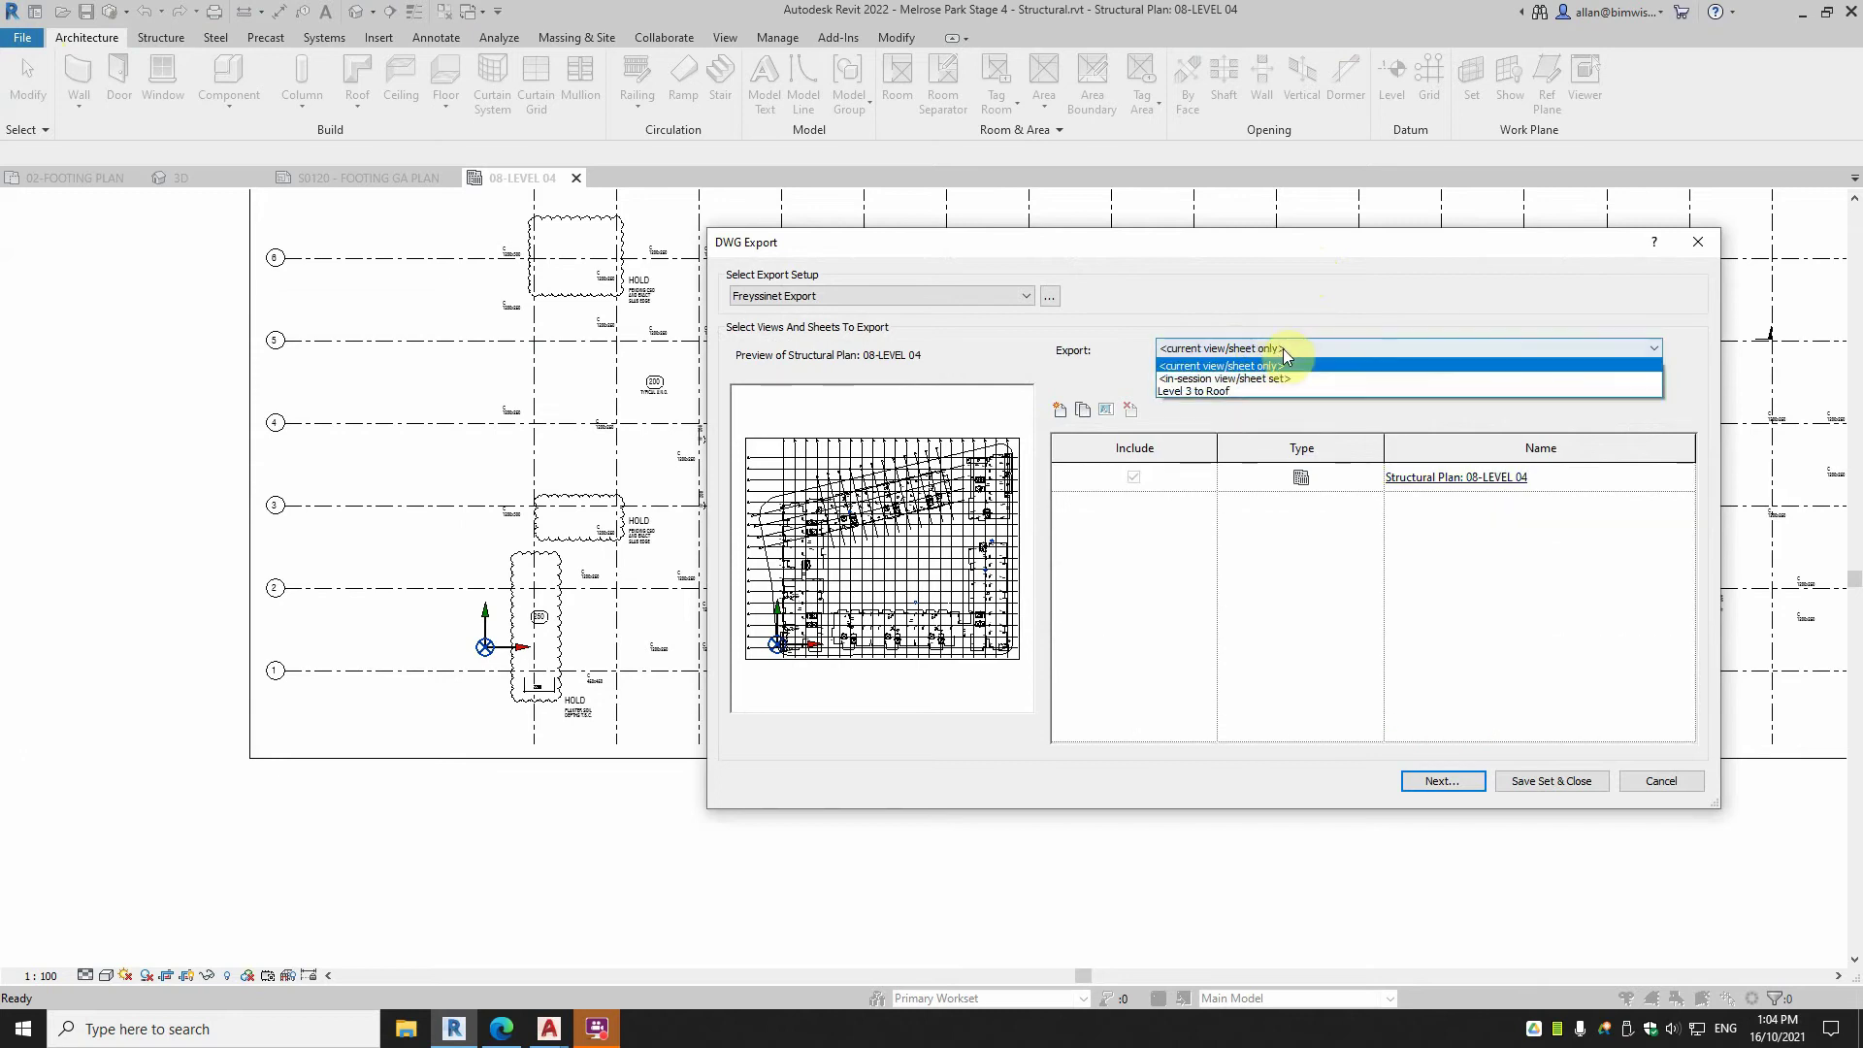
pyautogui.click(1262, 380)
pyautogui.click(1252, 374)
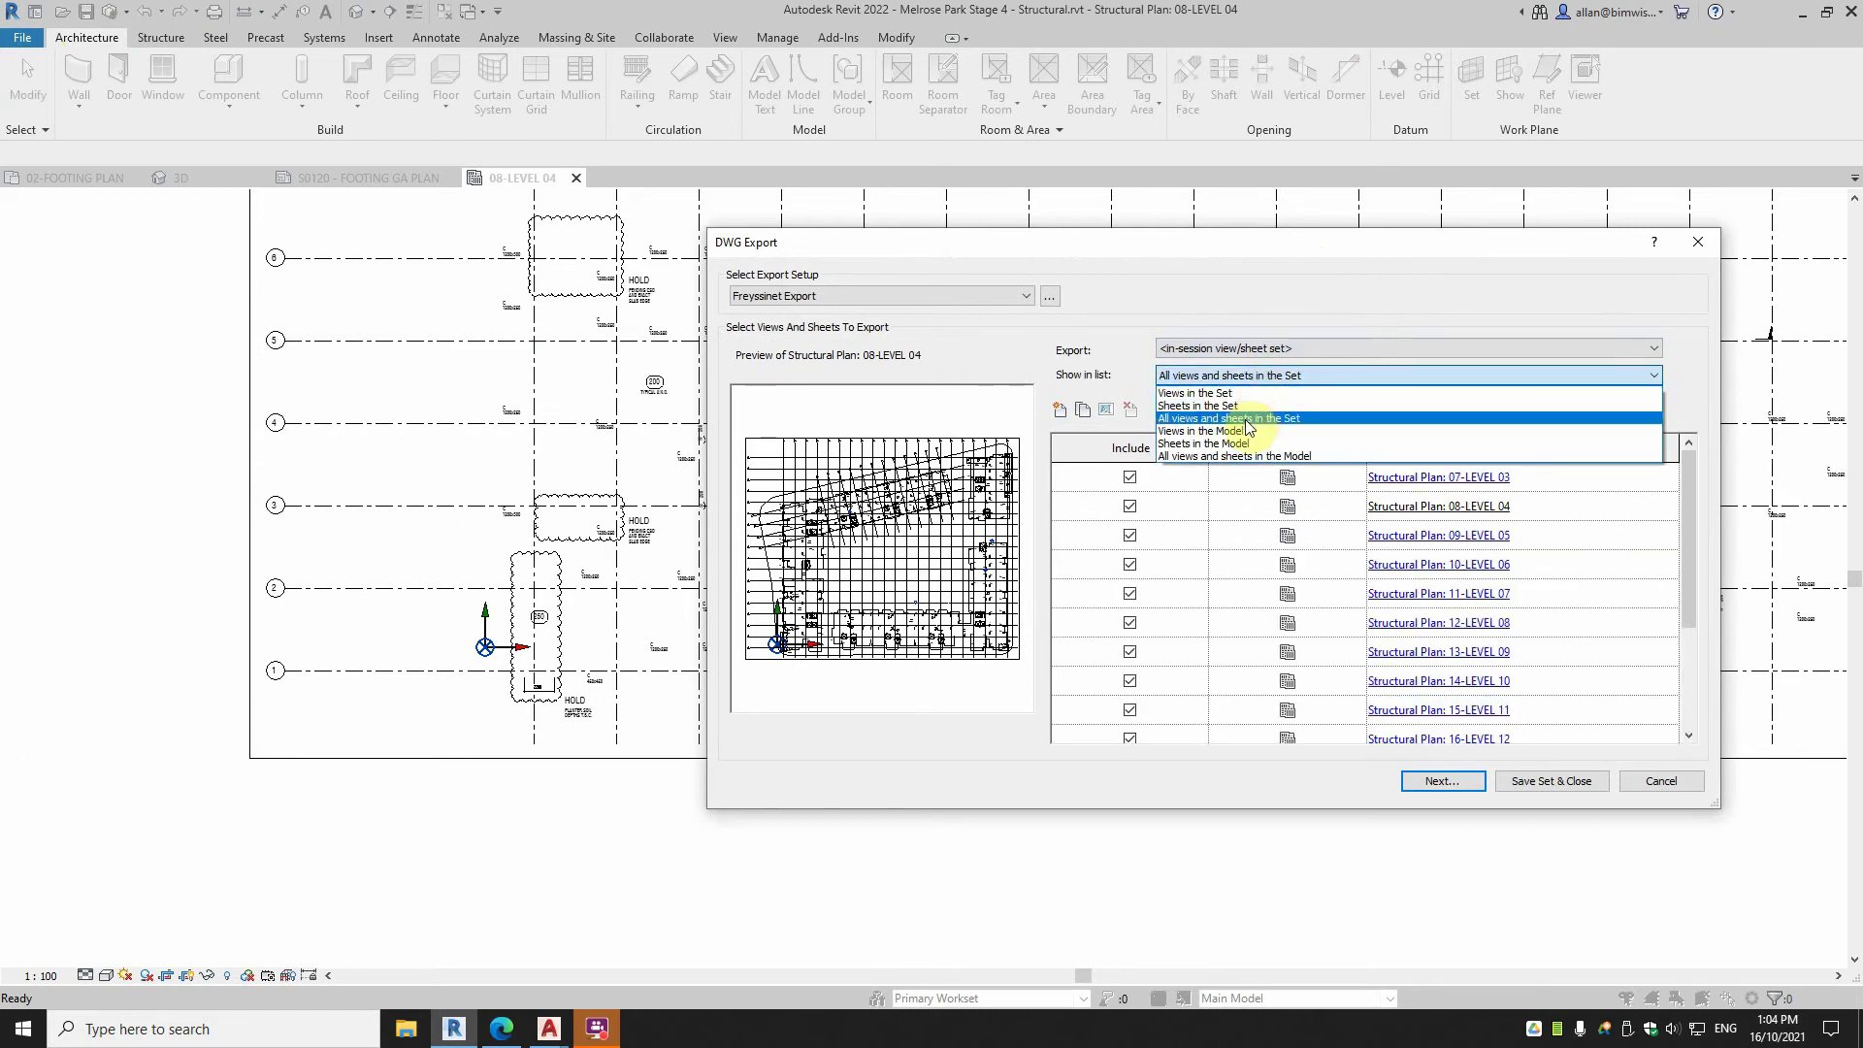
pyautogui.click(1228, 418)
pyautogui.click(1283, 418)
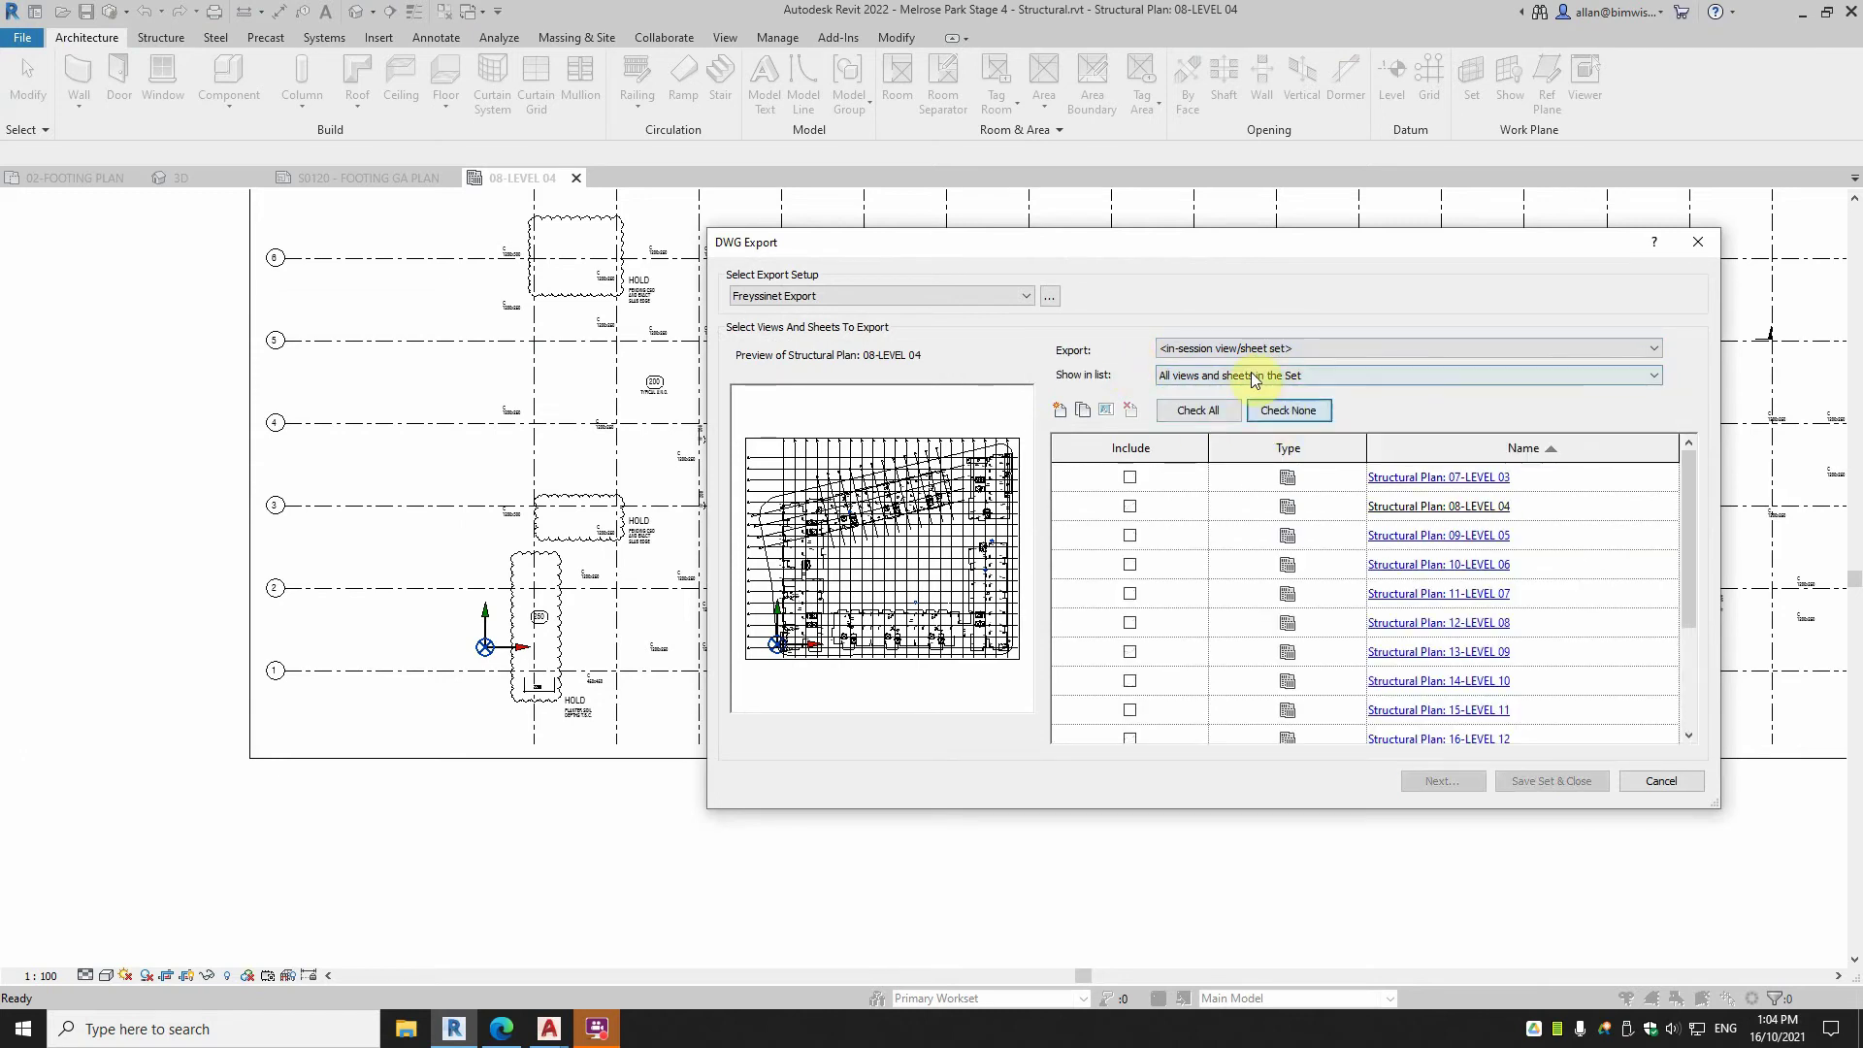
pyautogui.click(1252, 376)
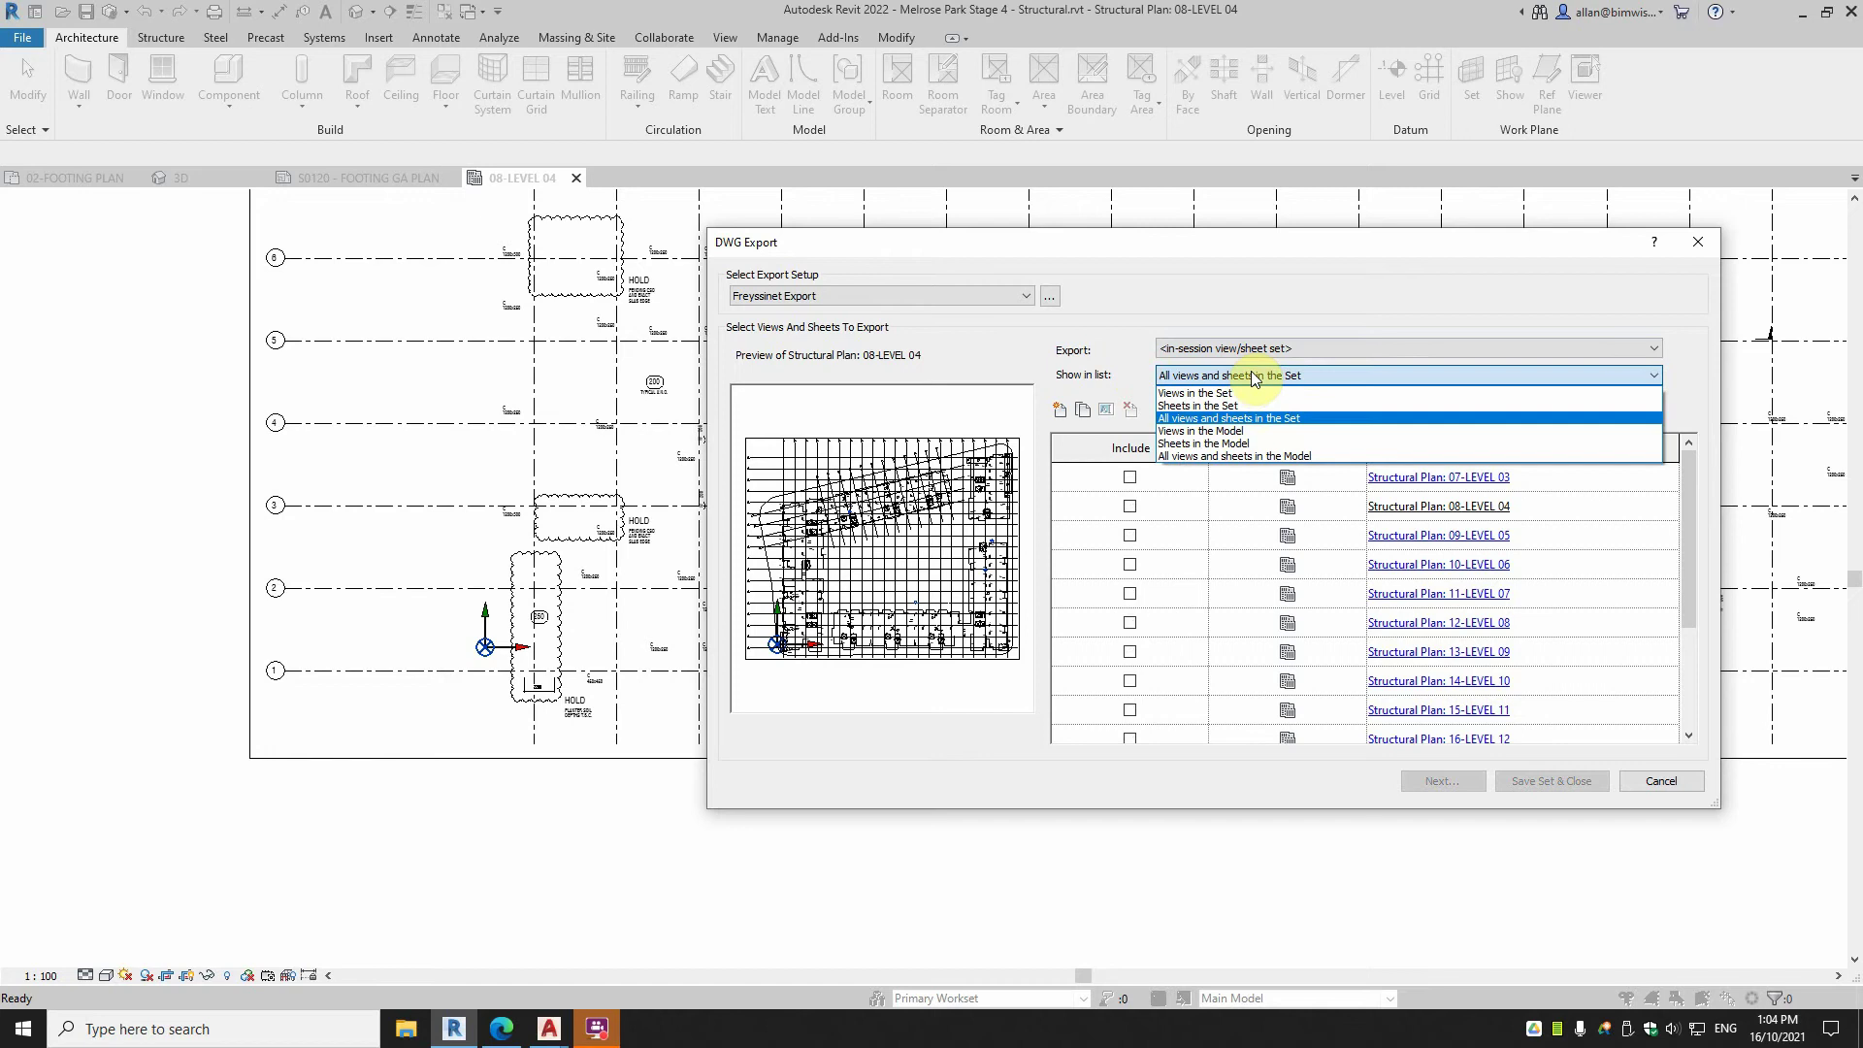
pyautogui.click(1237, 455)
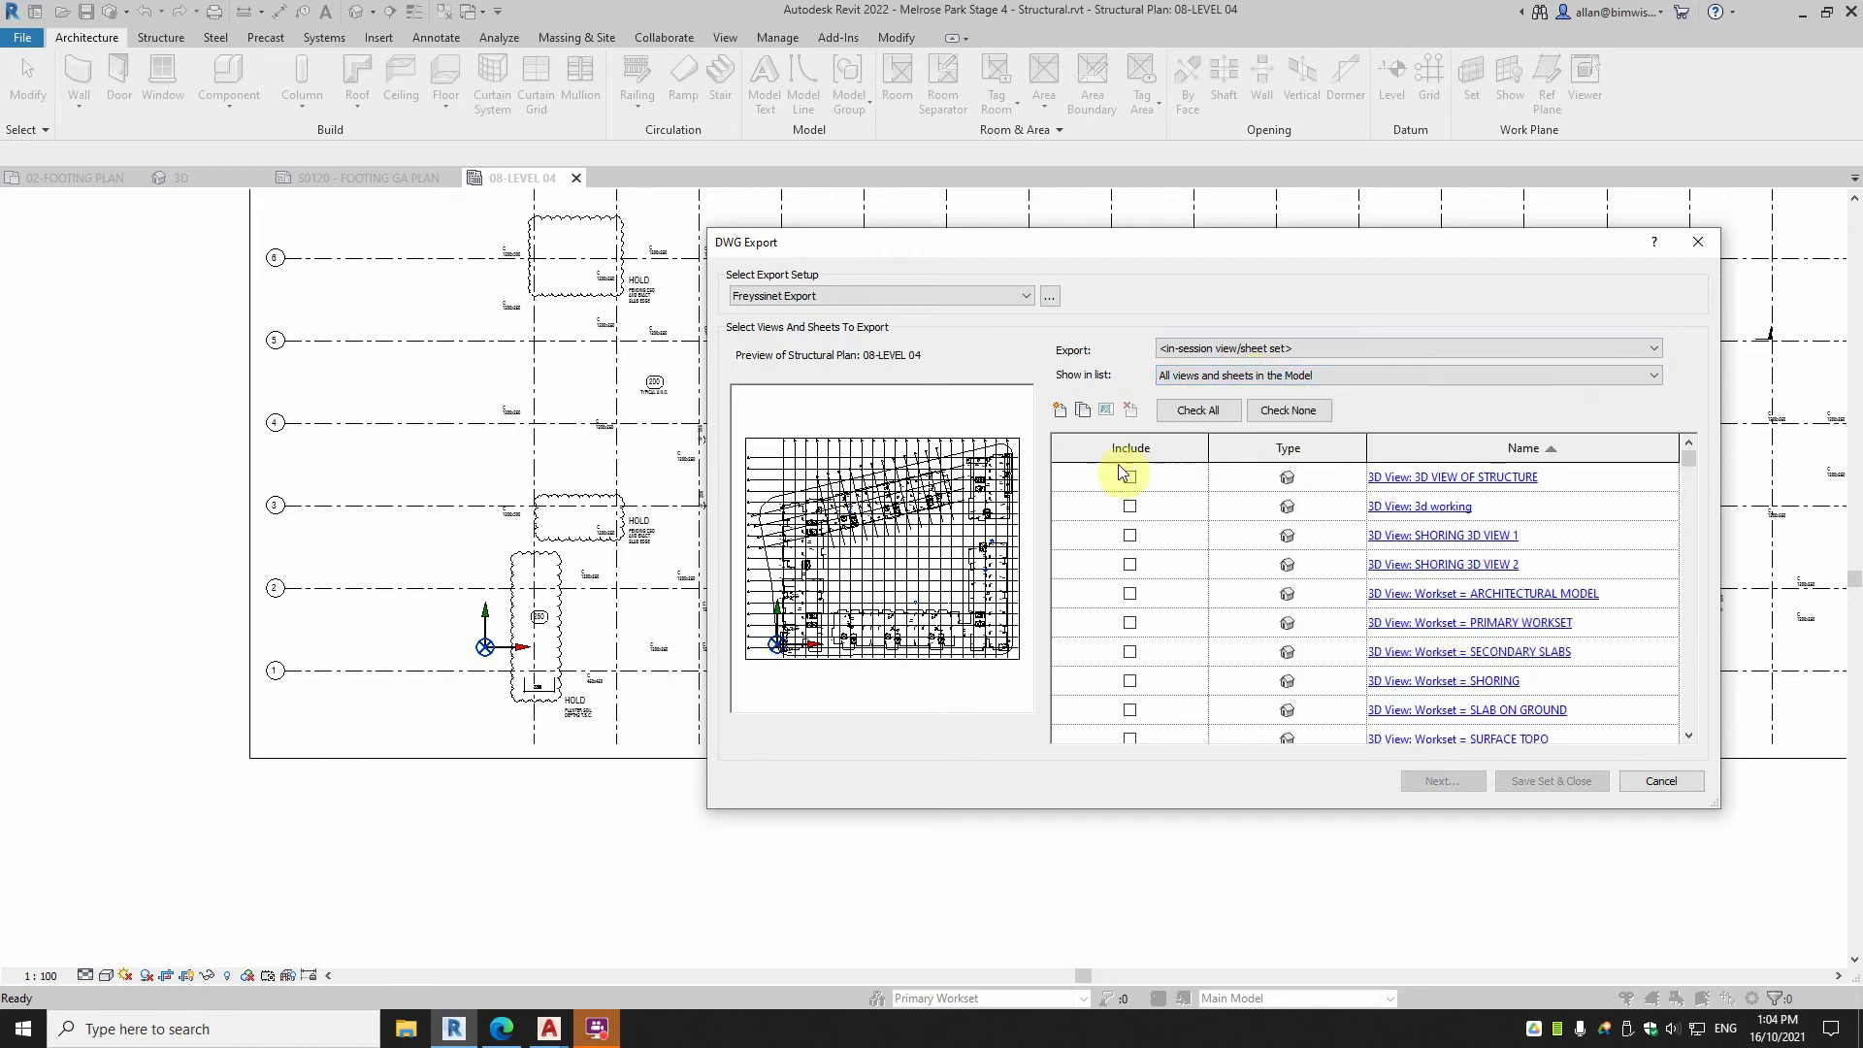
# Tick the 08-LEVEL 04 plan and the S0309 LEVEL 04 OVERALL GA PLAN sheet.
pyautogui.scroll(-3, 1601, 514)
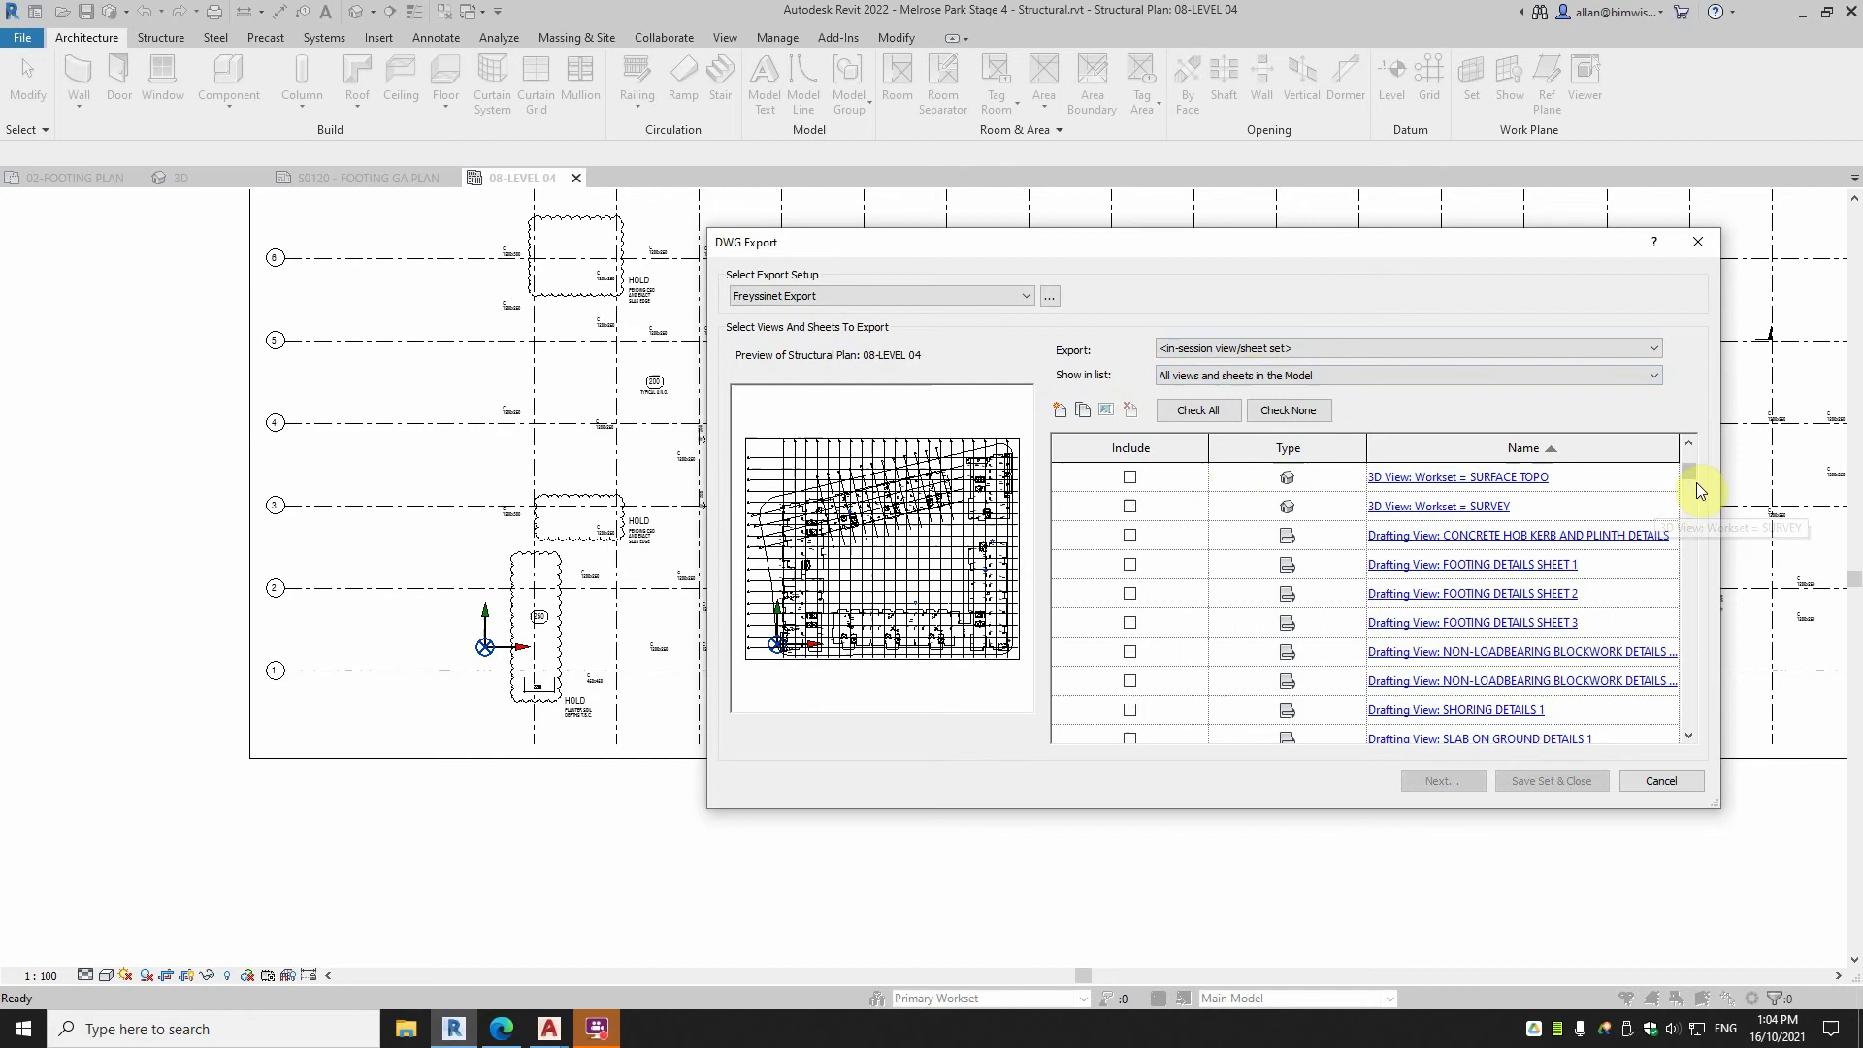
pyautogui.moveTo(1697, 481); pyautogui.dragTo(1704, 672)
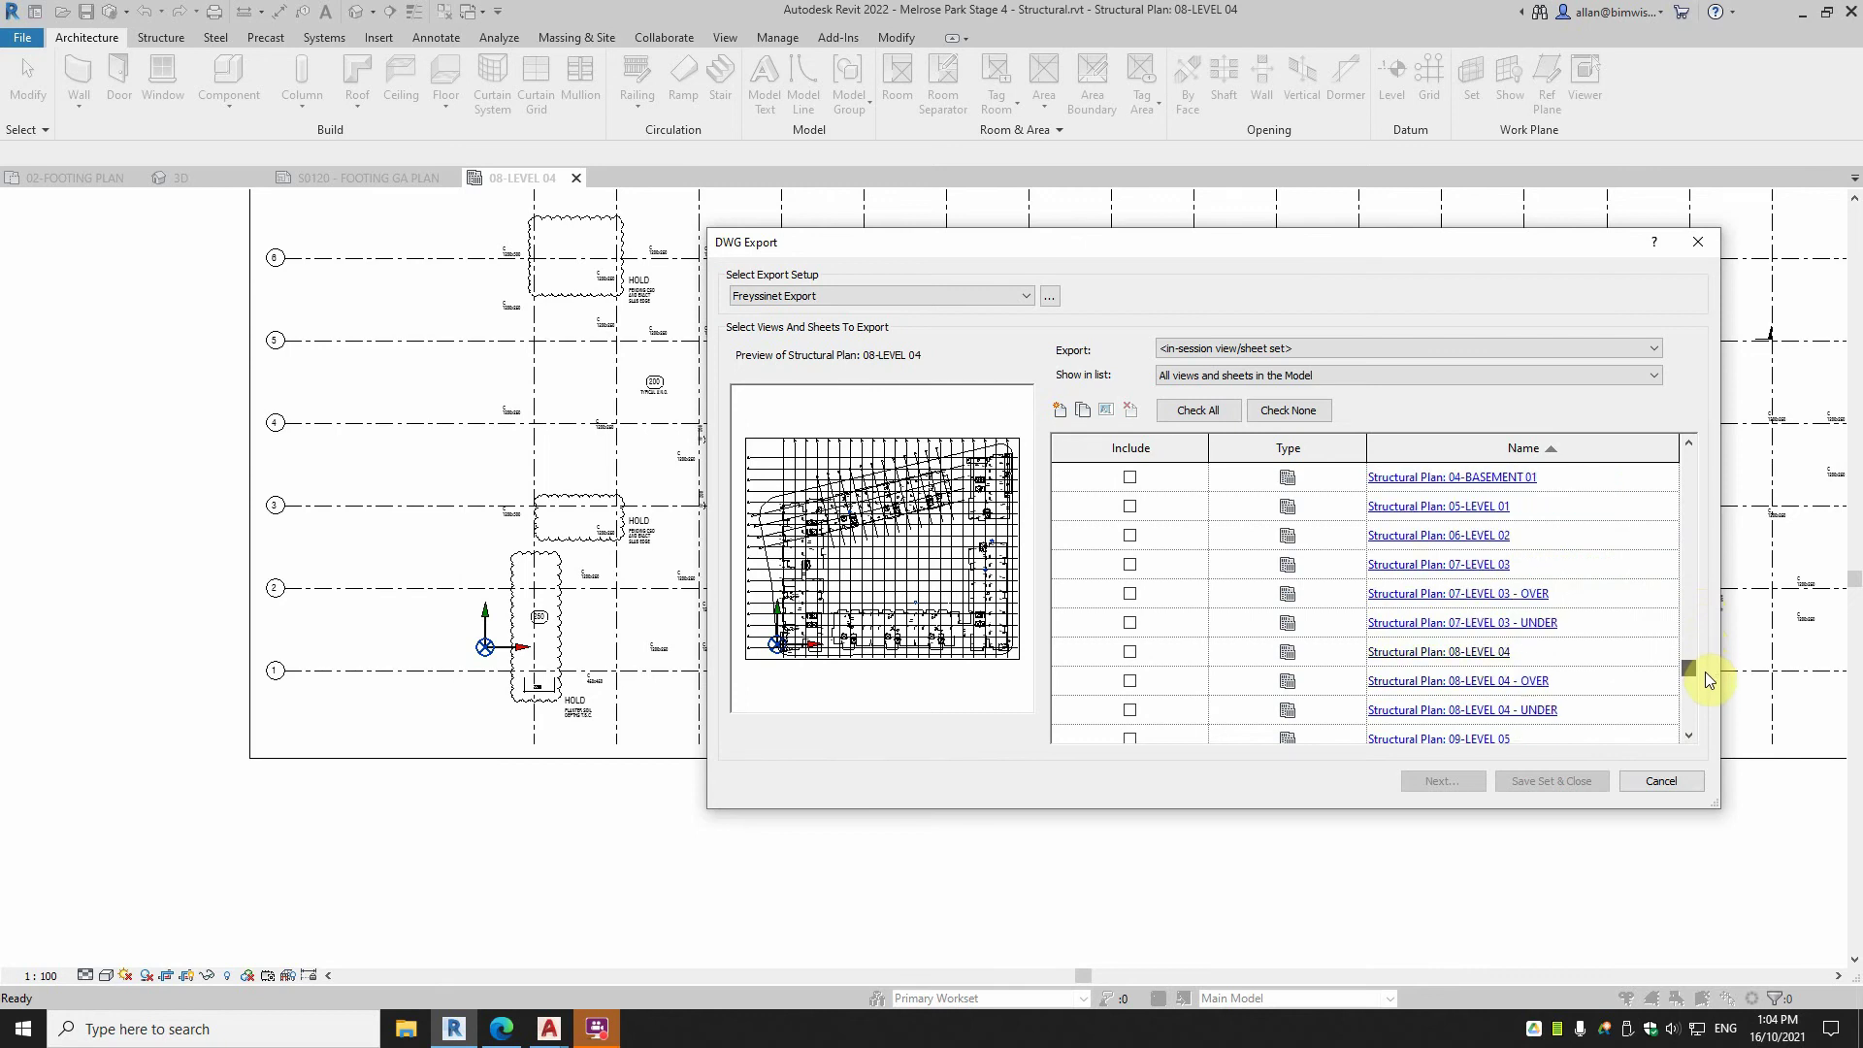
pyautogui.click(1129, 651)
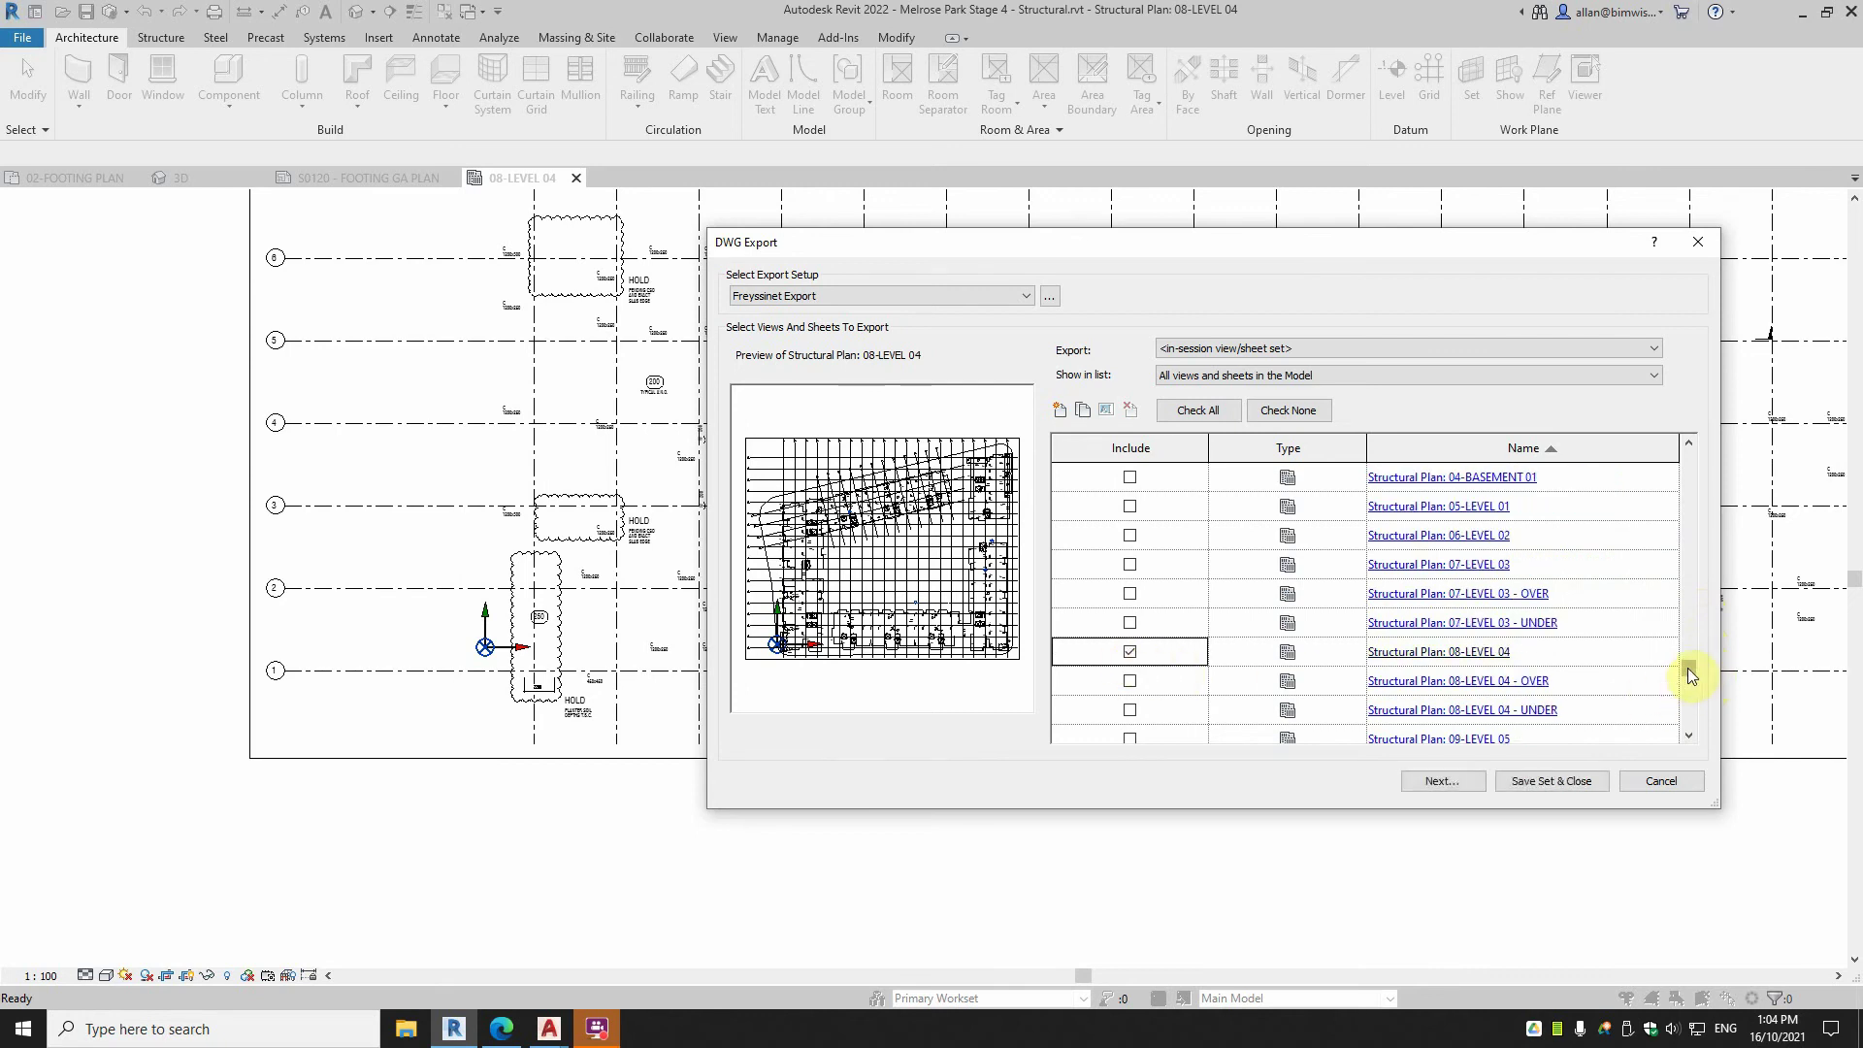
pyautogui.moveTo(1689, 671)
pyautogui.mouseDown()
pyautogui.moveTo(1689, 716)
pyautogui.moveTo(1691, 692)
pyautogui.mouseUp()
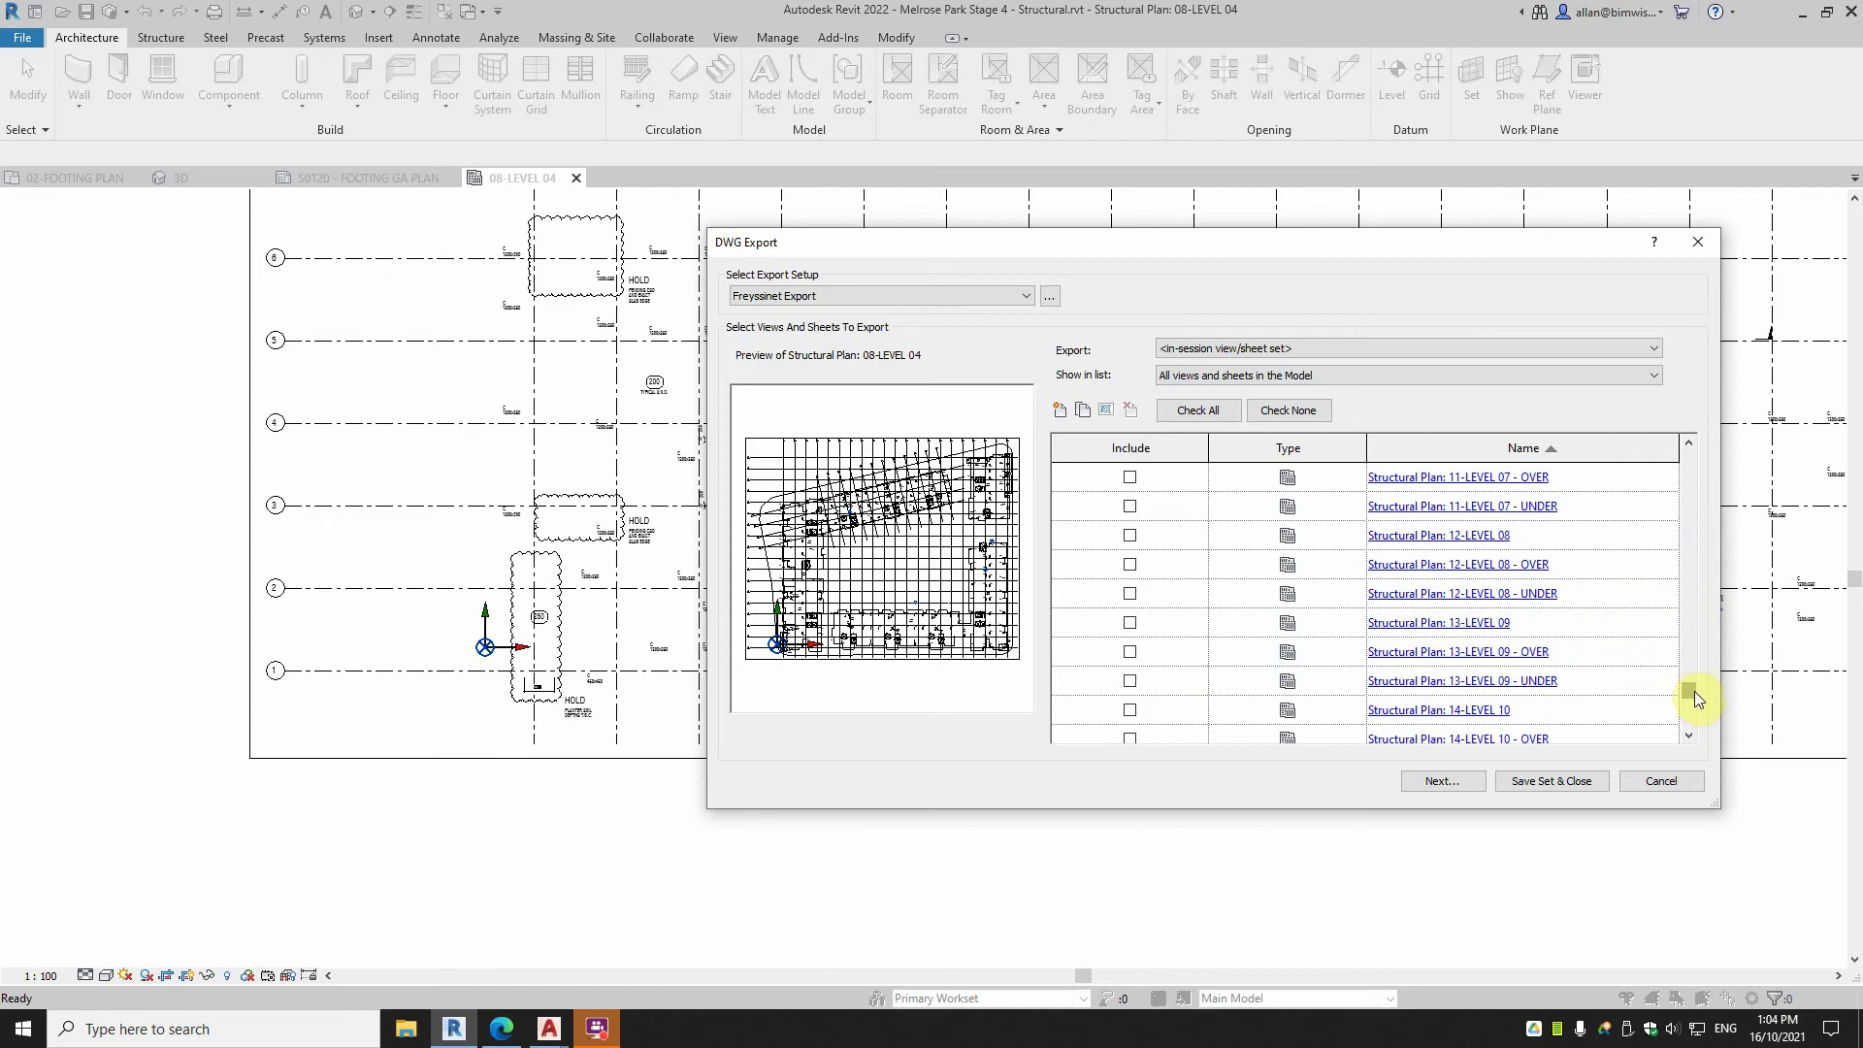
pyautogui.moveTo(1694, 691); pyautogui.dragTo(1695, 669)
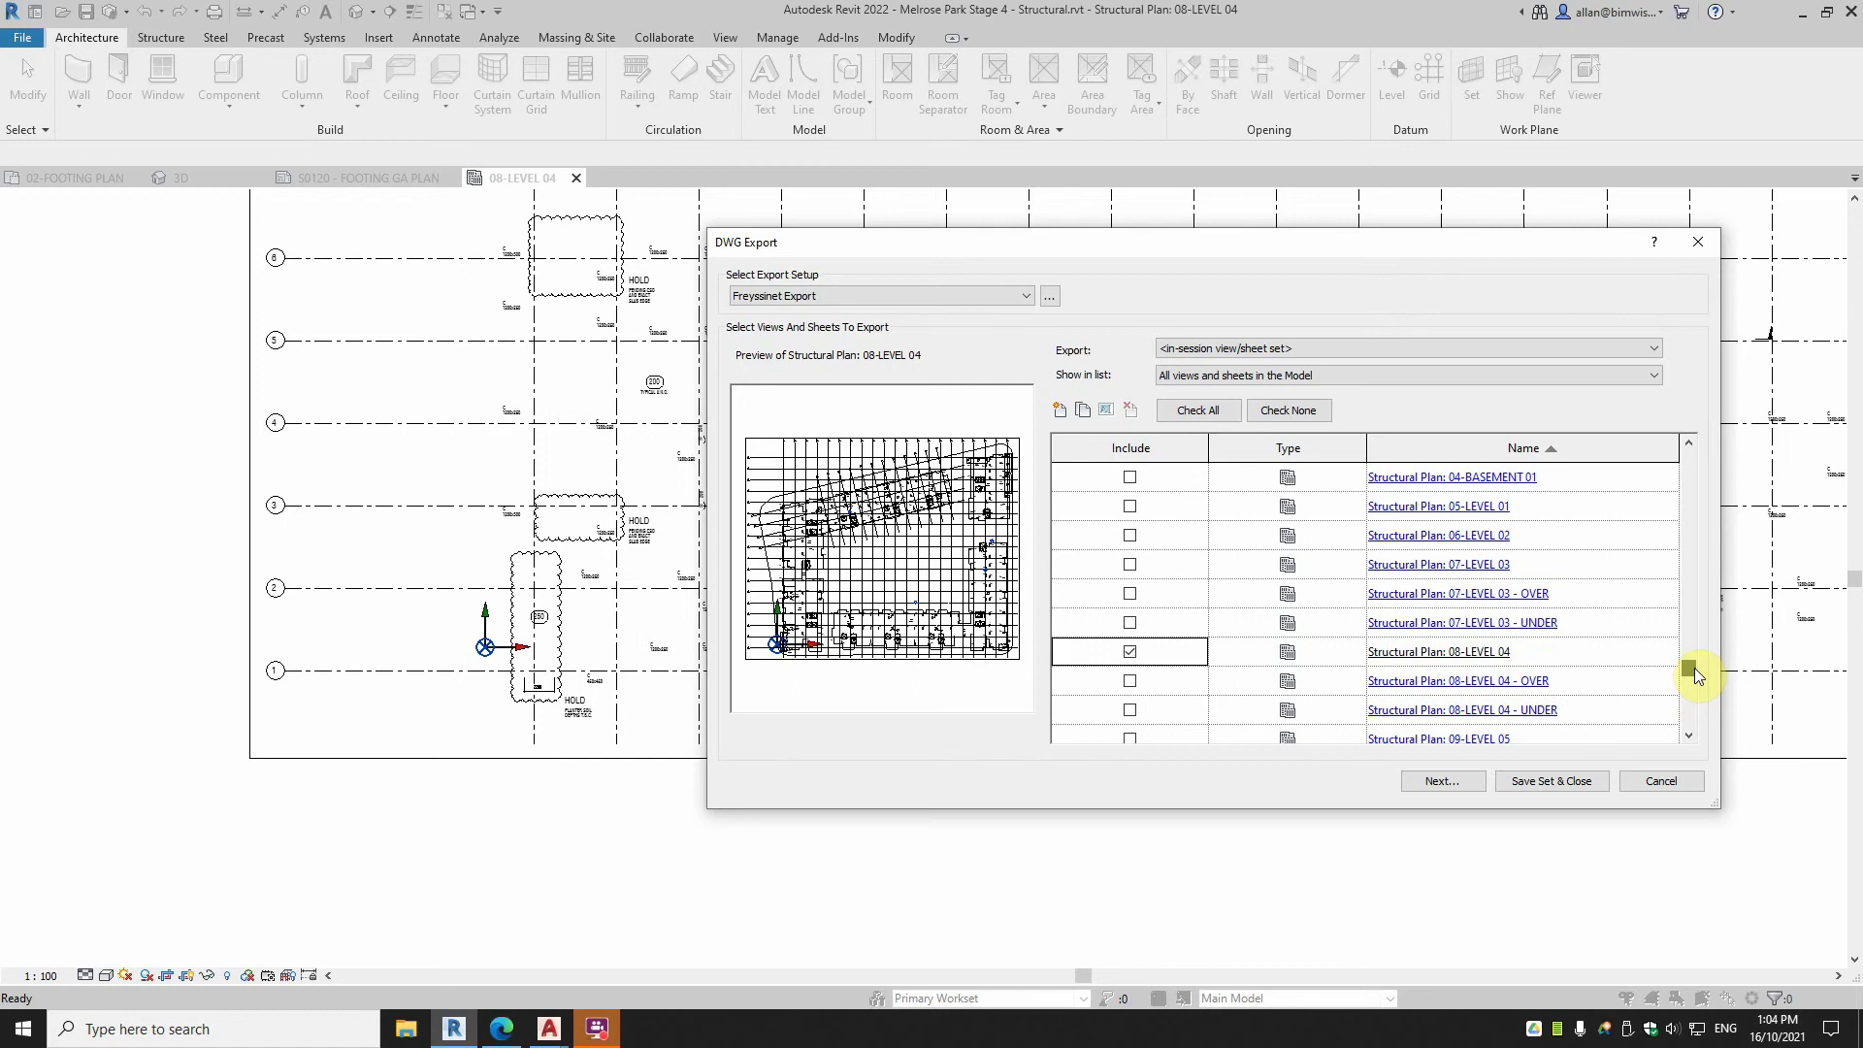
pyautogui.moveTo(1695, 678); pyautogui.dragTo(1693, 575)
pyautogui.click(1129, 476)
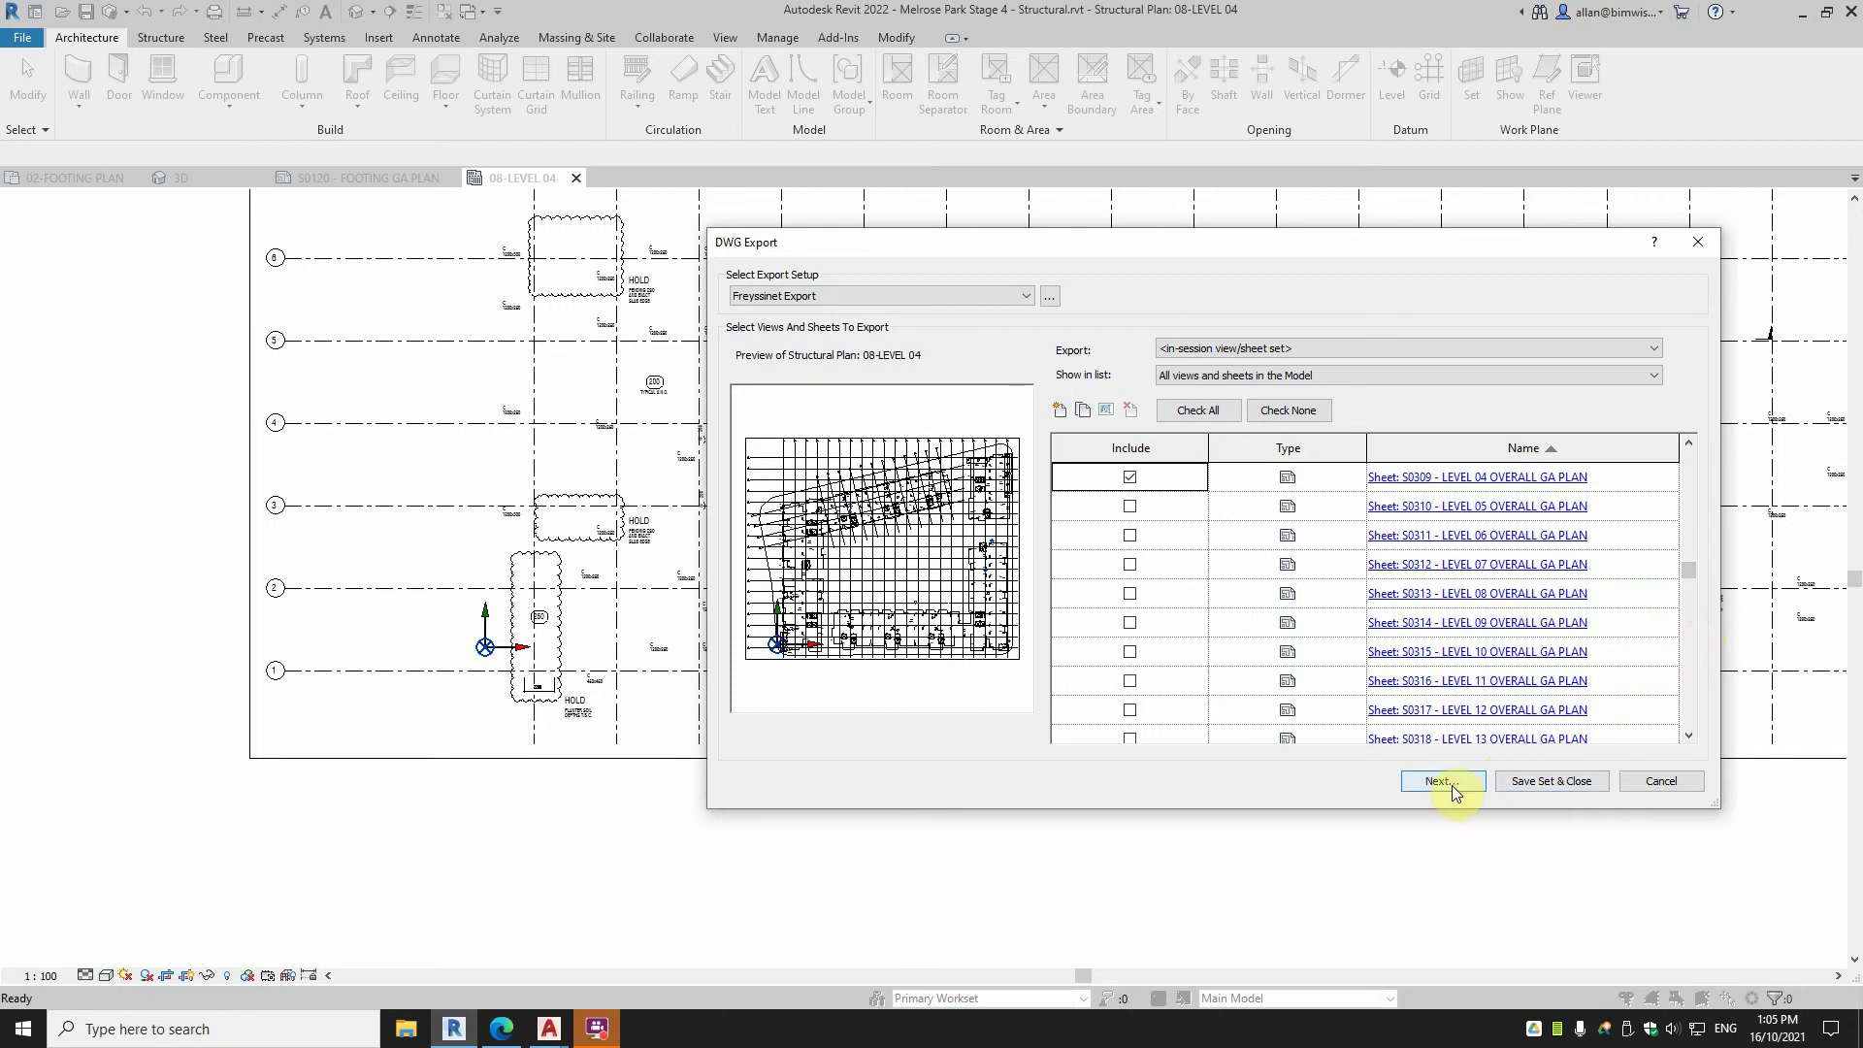
# Set the Freyssinet Export setup's coordinate base to Internal Origin, keeping units in millimetres.
pyautogui.click(1057, 302)
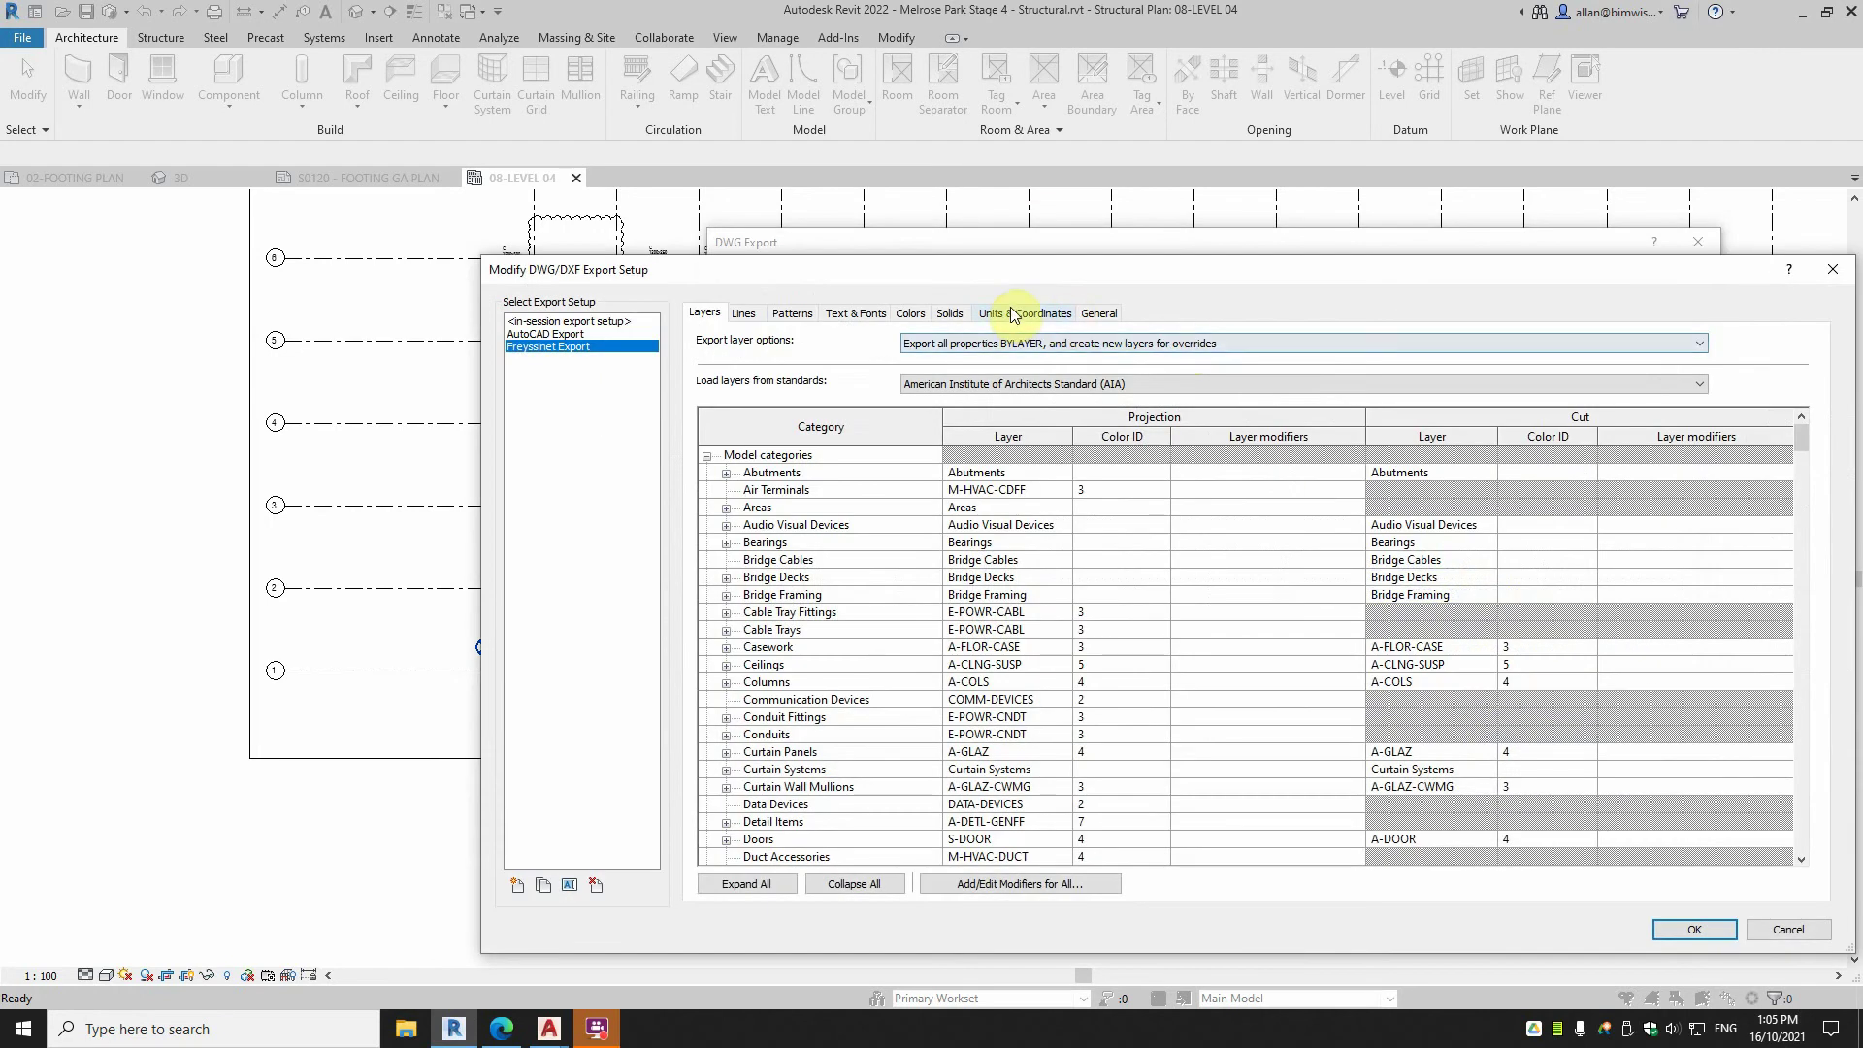
pyautogui.click(1027, 311)
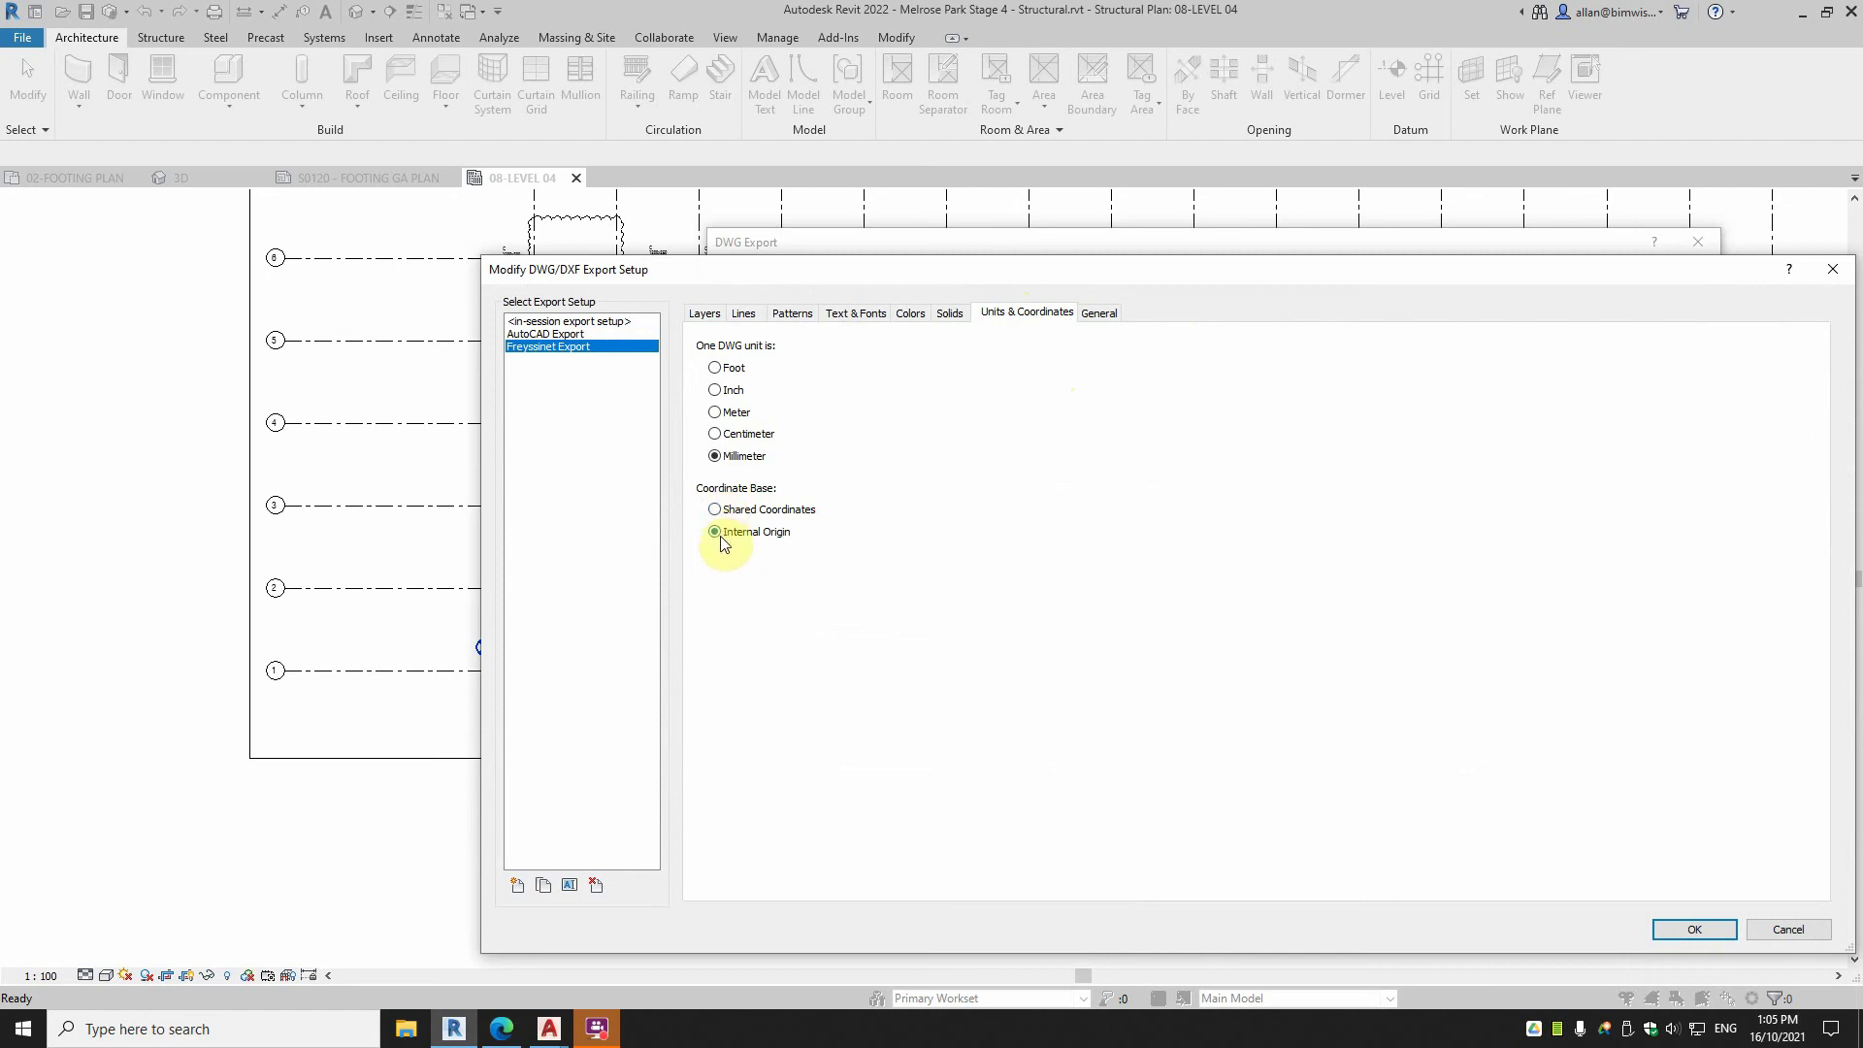
pyautogui.click(715, 510)
pyautogui.click(715, 534)
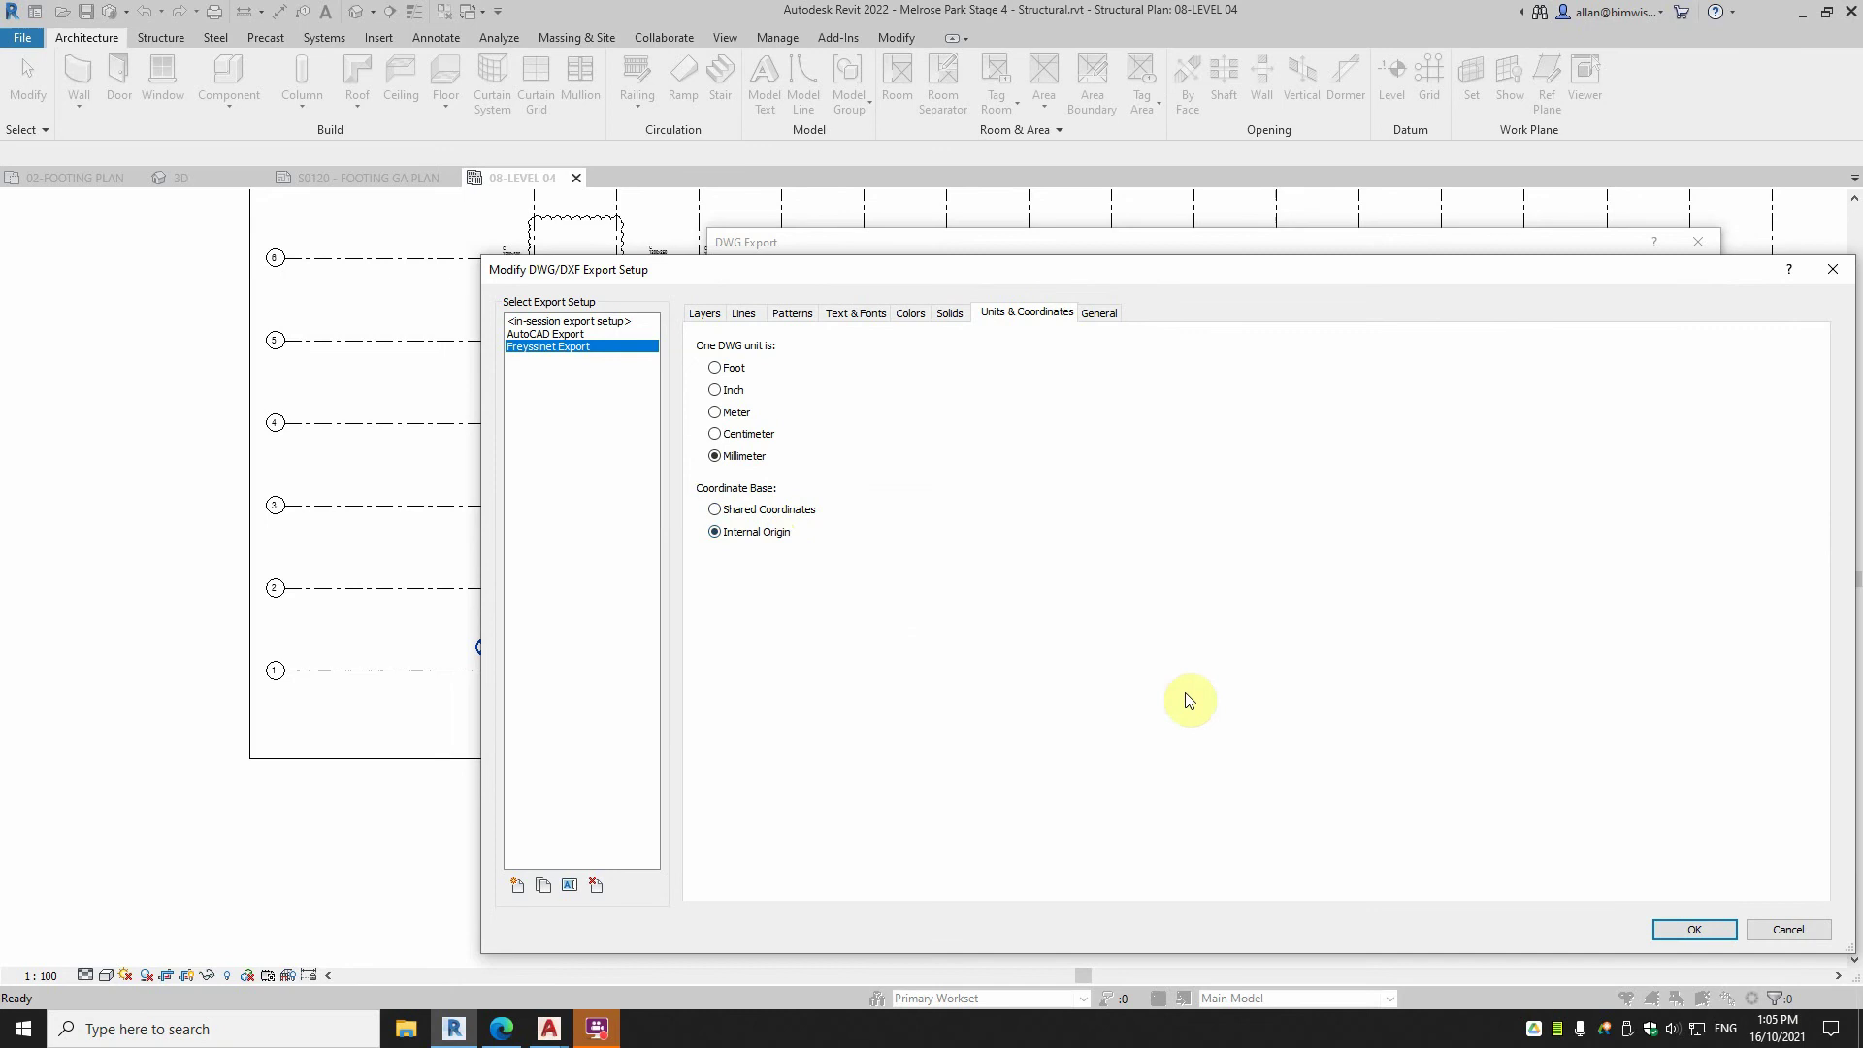
# Accept the setup changes and export the DWGs with the file name prefix 'L04'.
pyautogui.click(1693, 930)
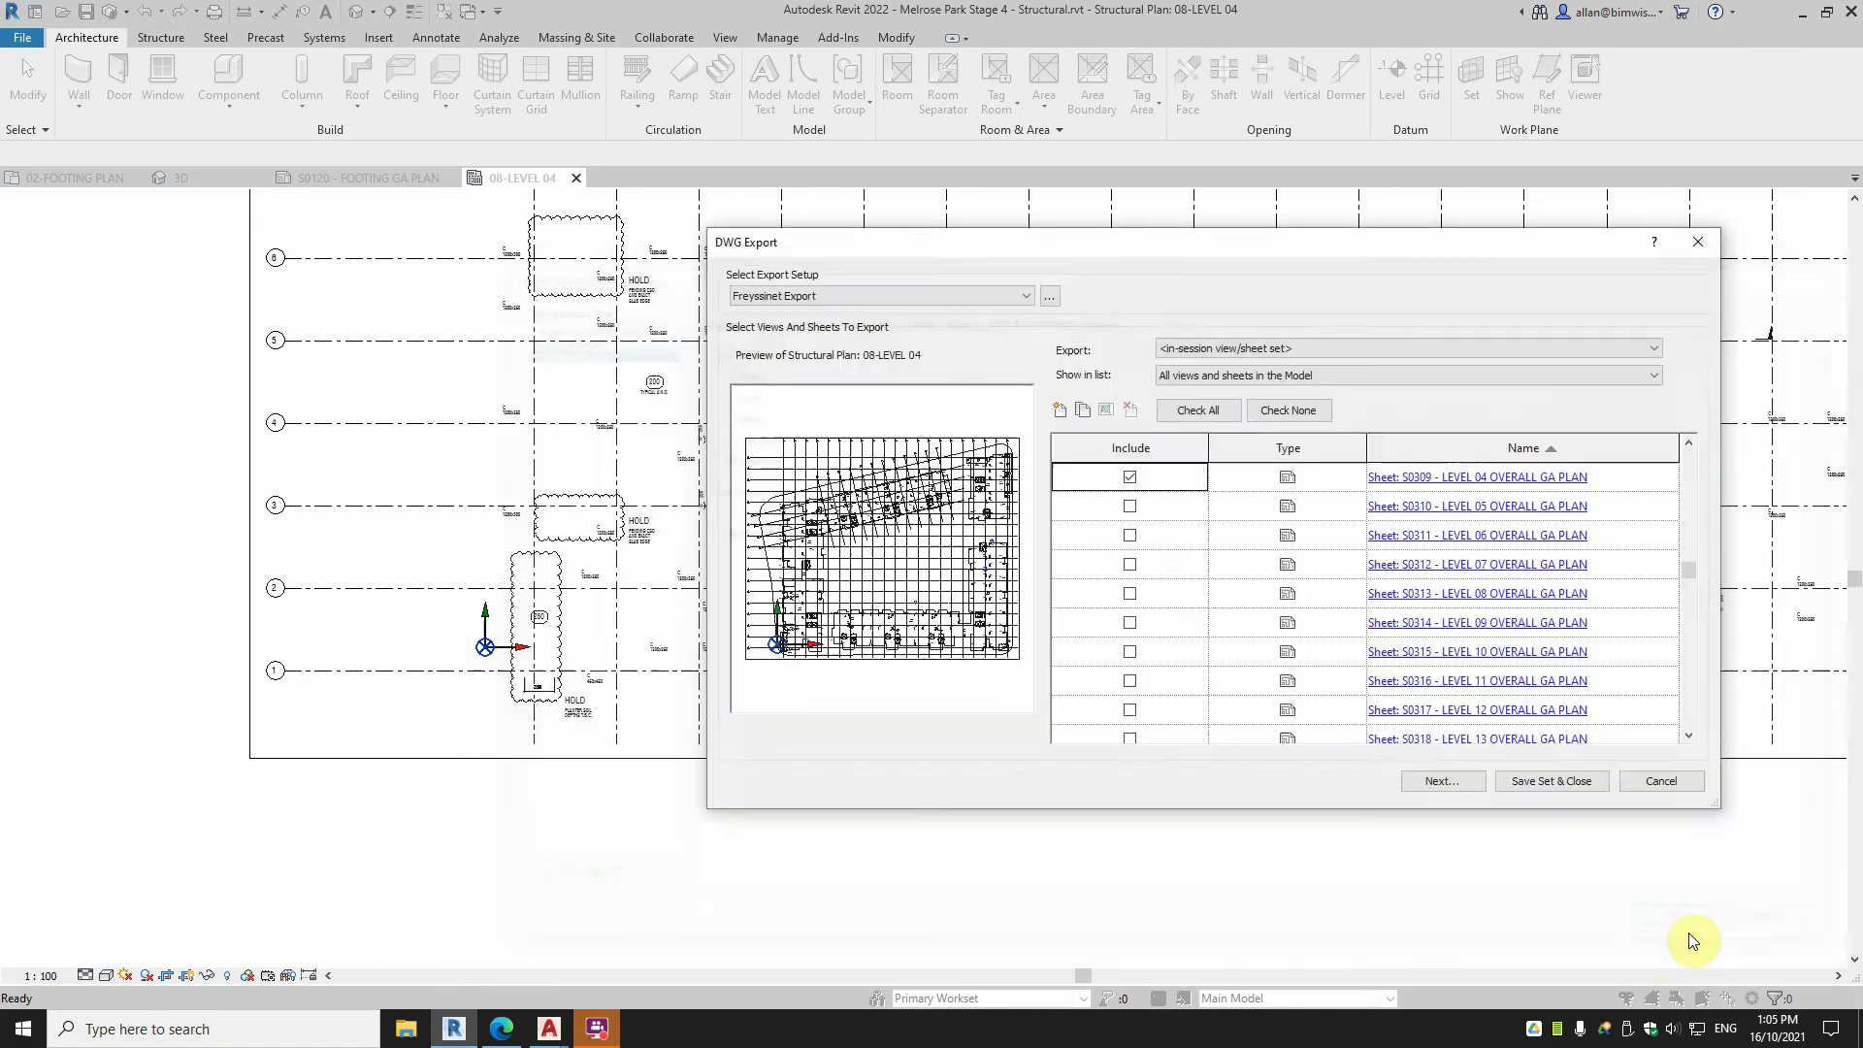
pyautogui.click(1443, 780)
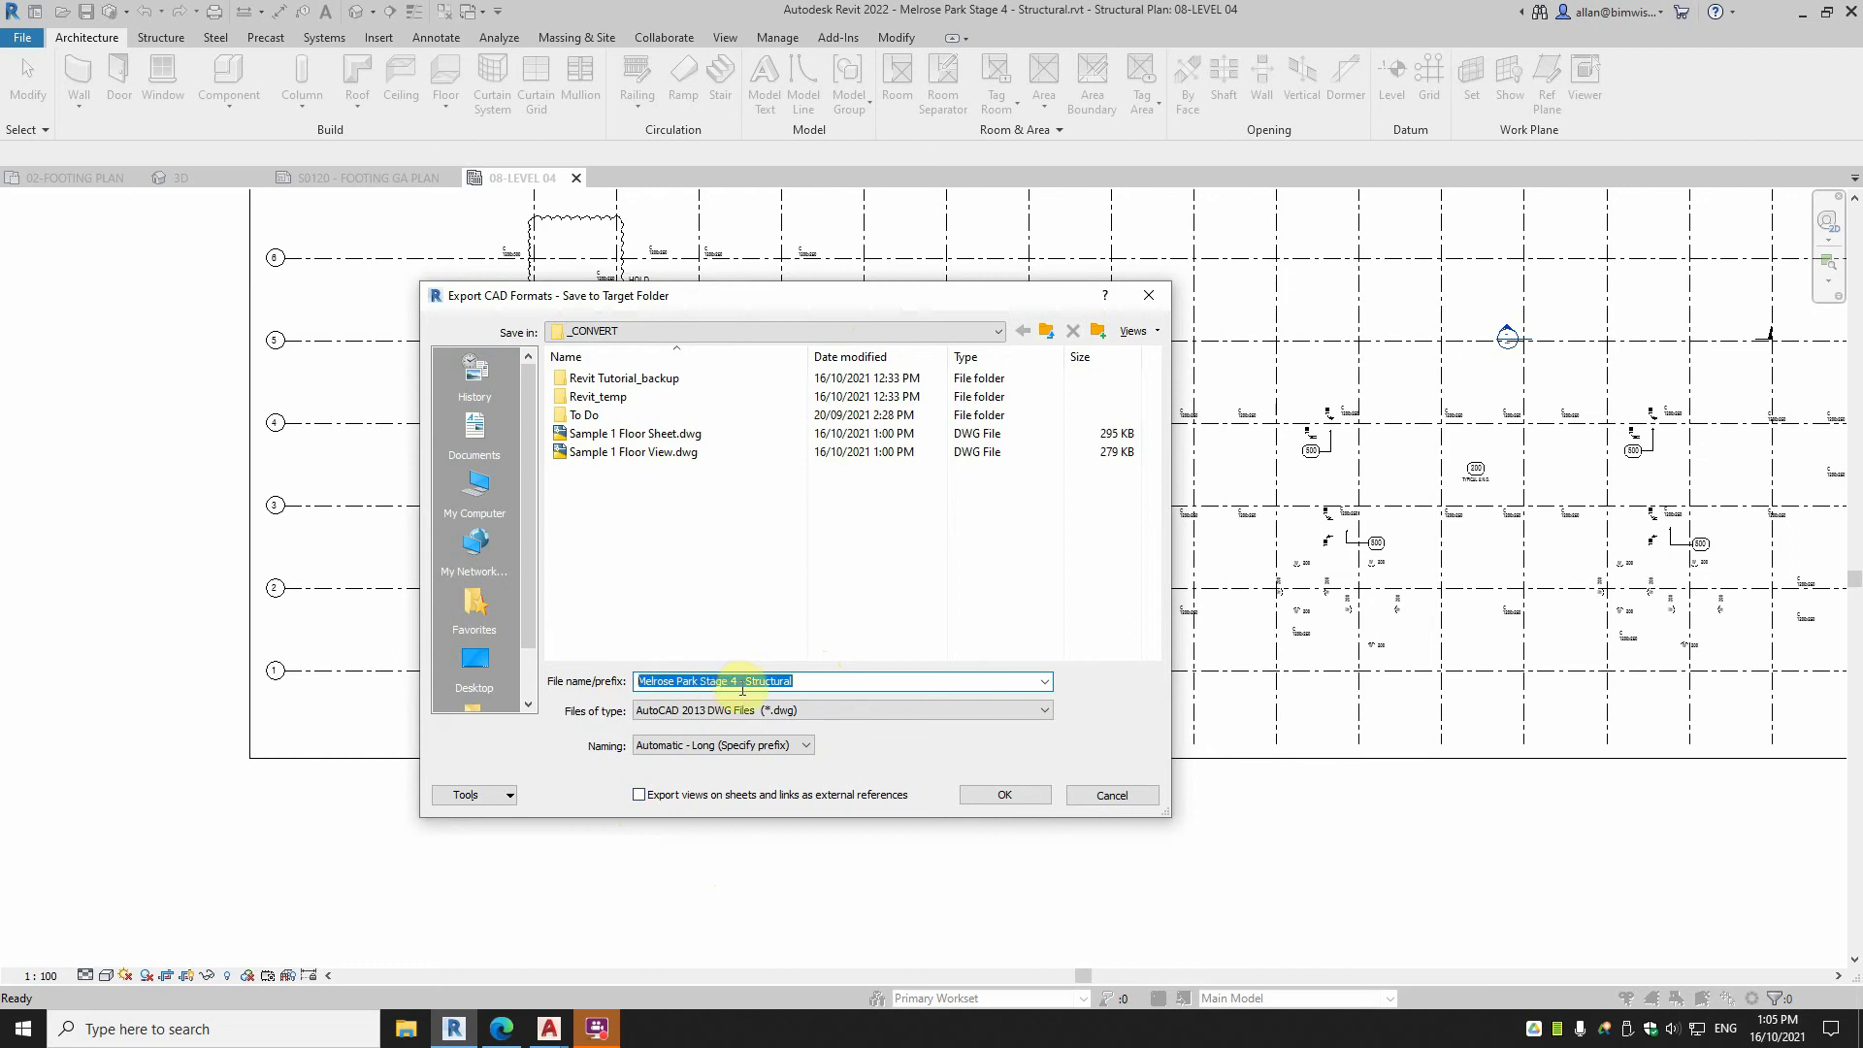
pyautogui.write('L04')
pyautogui.click(970, 795)
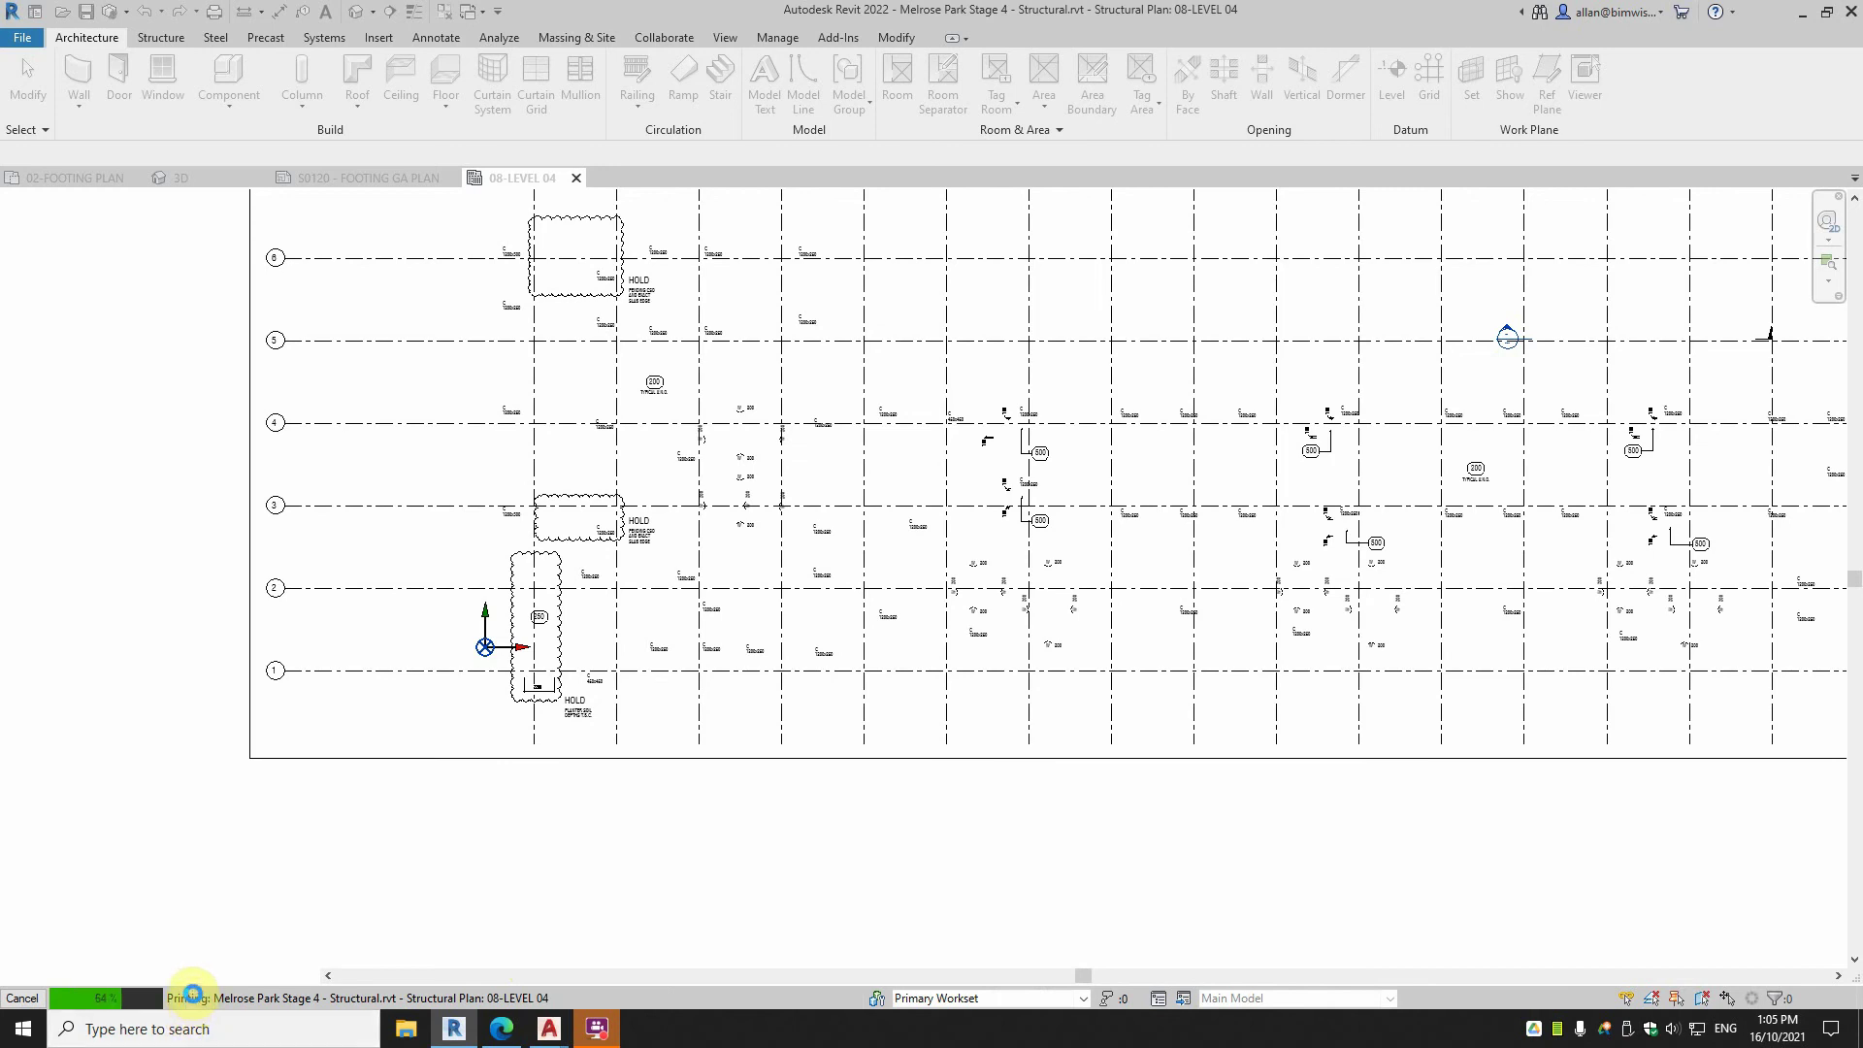
pyautogui.moveTo(509, 1040)
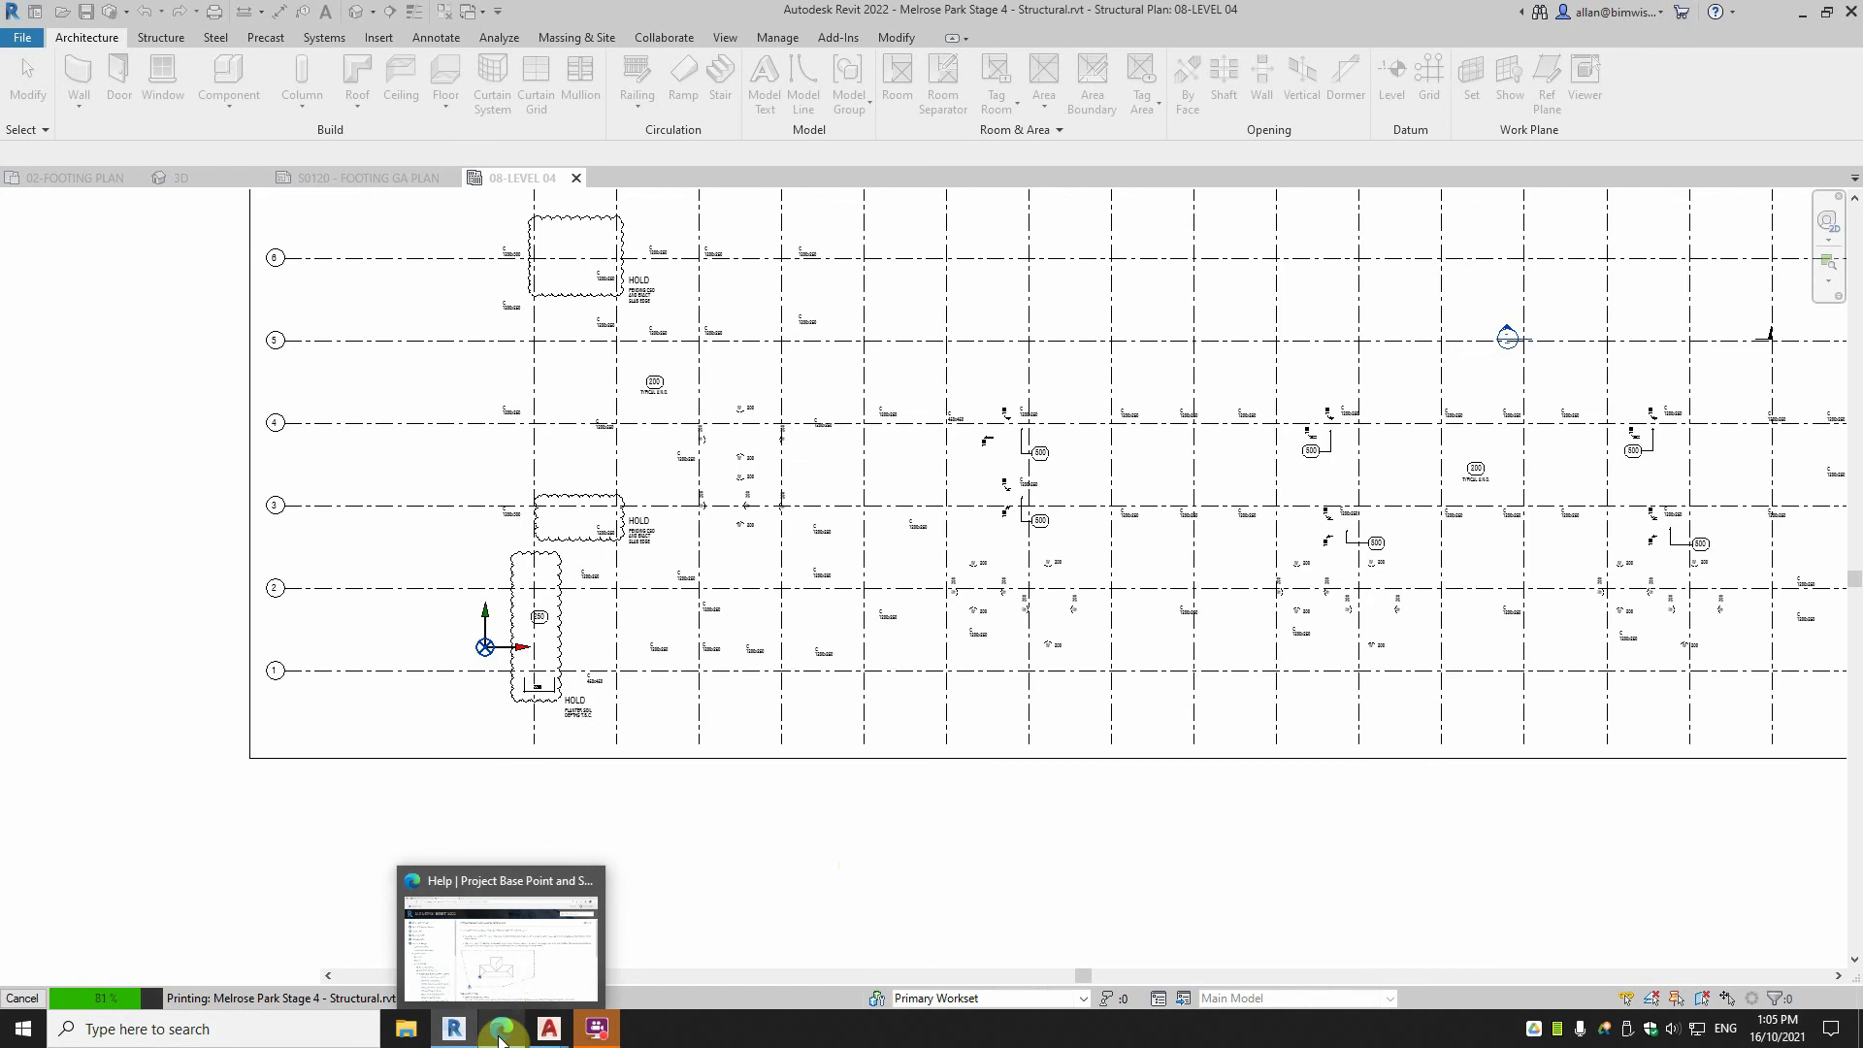
# Scroll through the Project Base Point and Survey Point help page and its site diagram.
pyautogui.click(502, 1036)
pyautogui.scroll(-3, 689, 485)
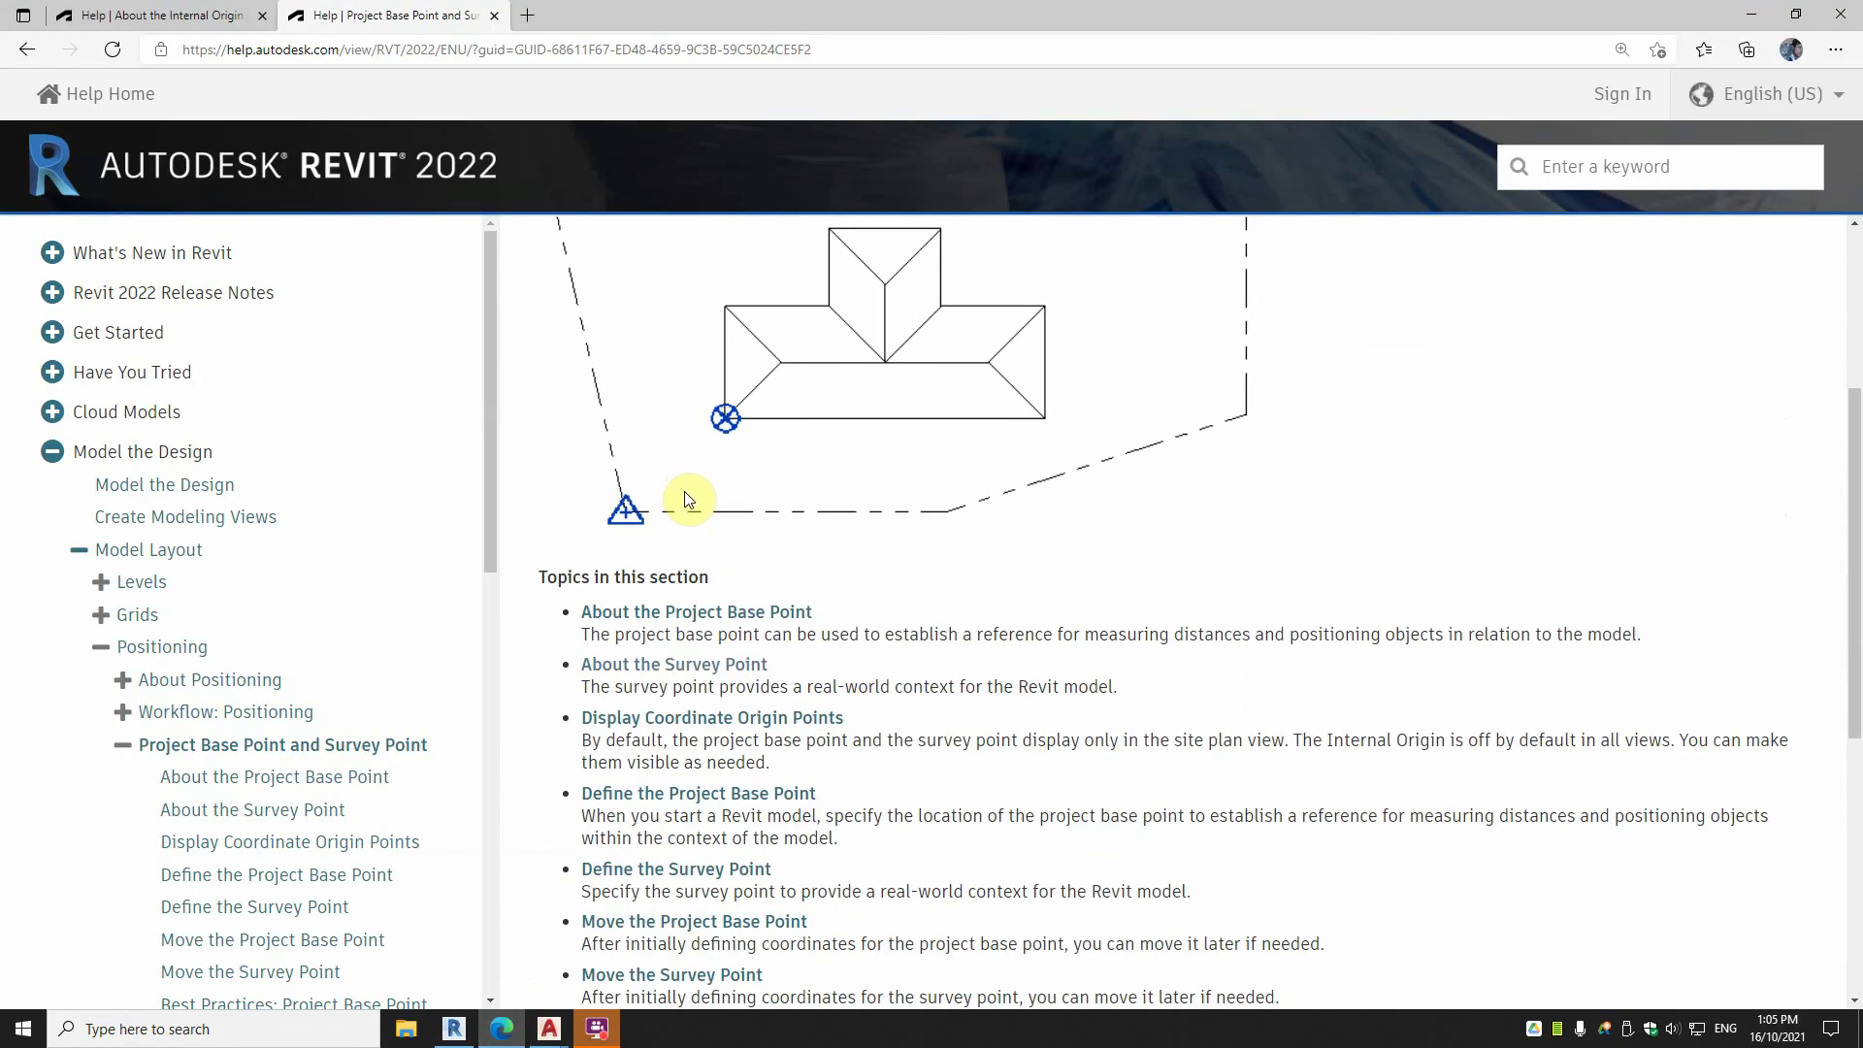
pyautogui.scroll(1, 718, 486)
pyautogui.scroll(2, 737, 543)
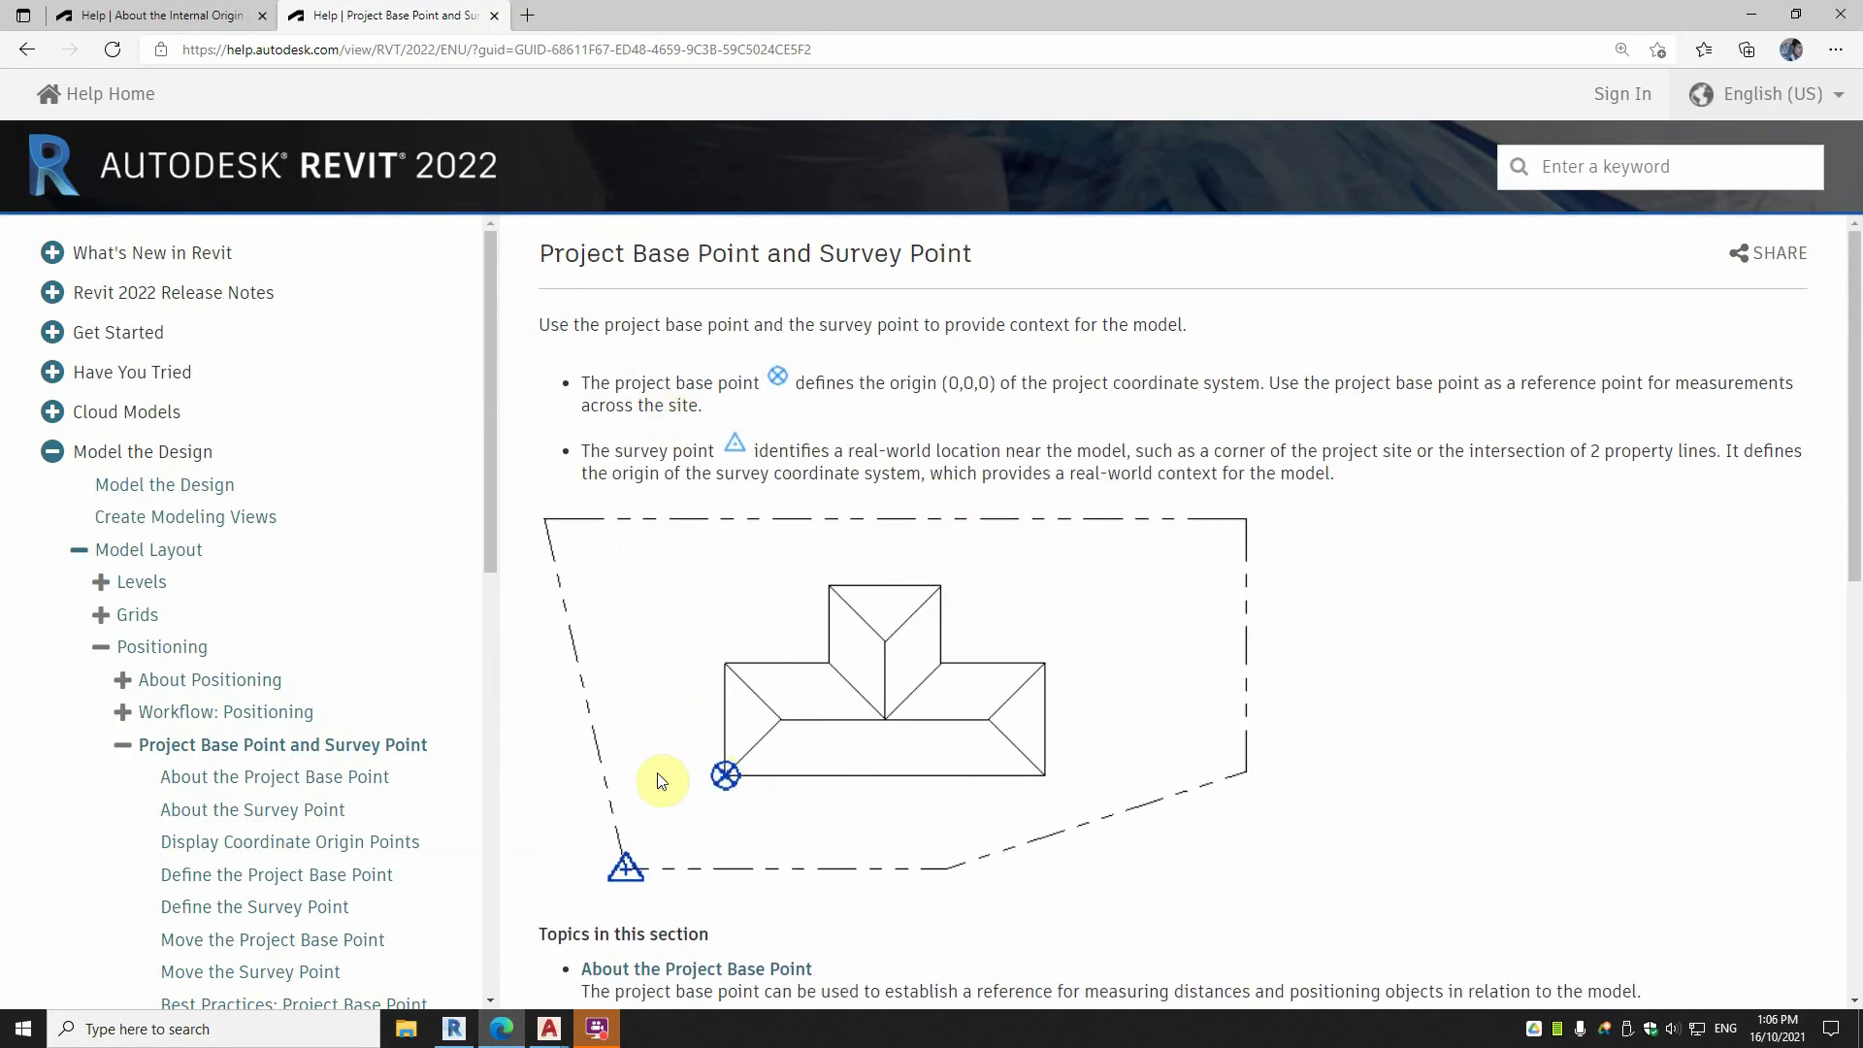
pyautogui.scroll(-1, 558, 543)
pyautogui.scroll(-2, 583, 538)
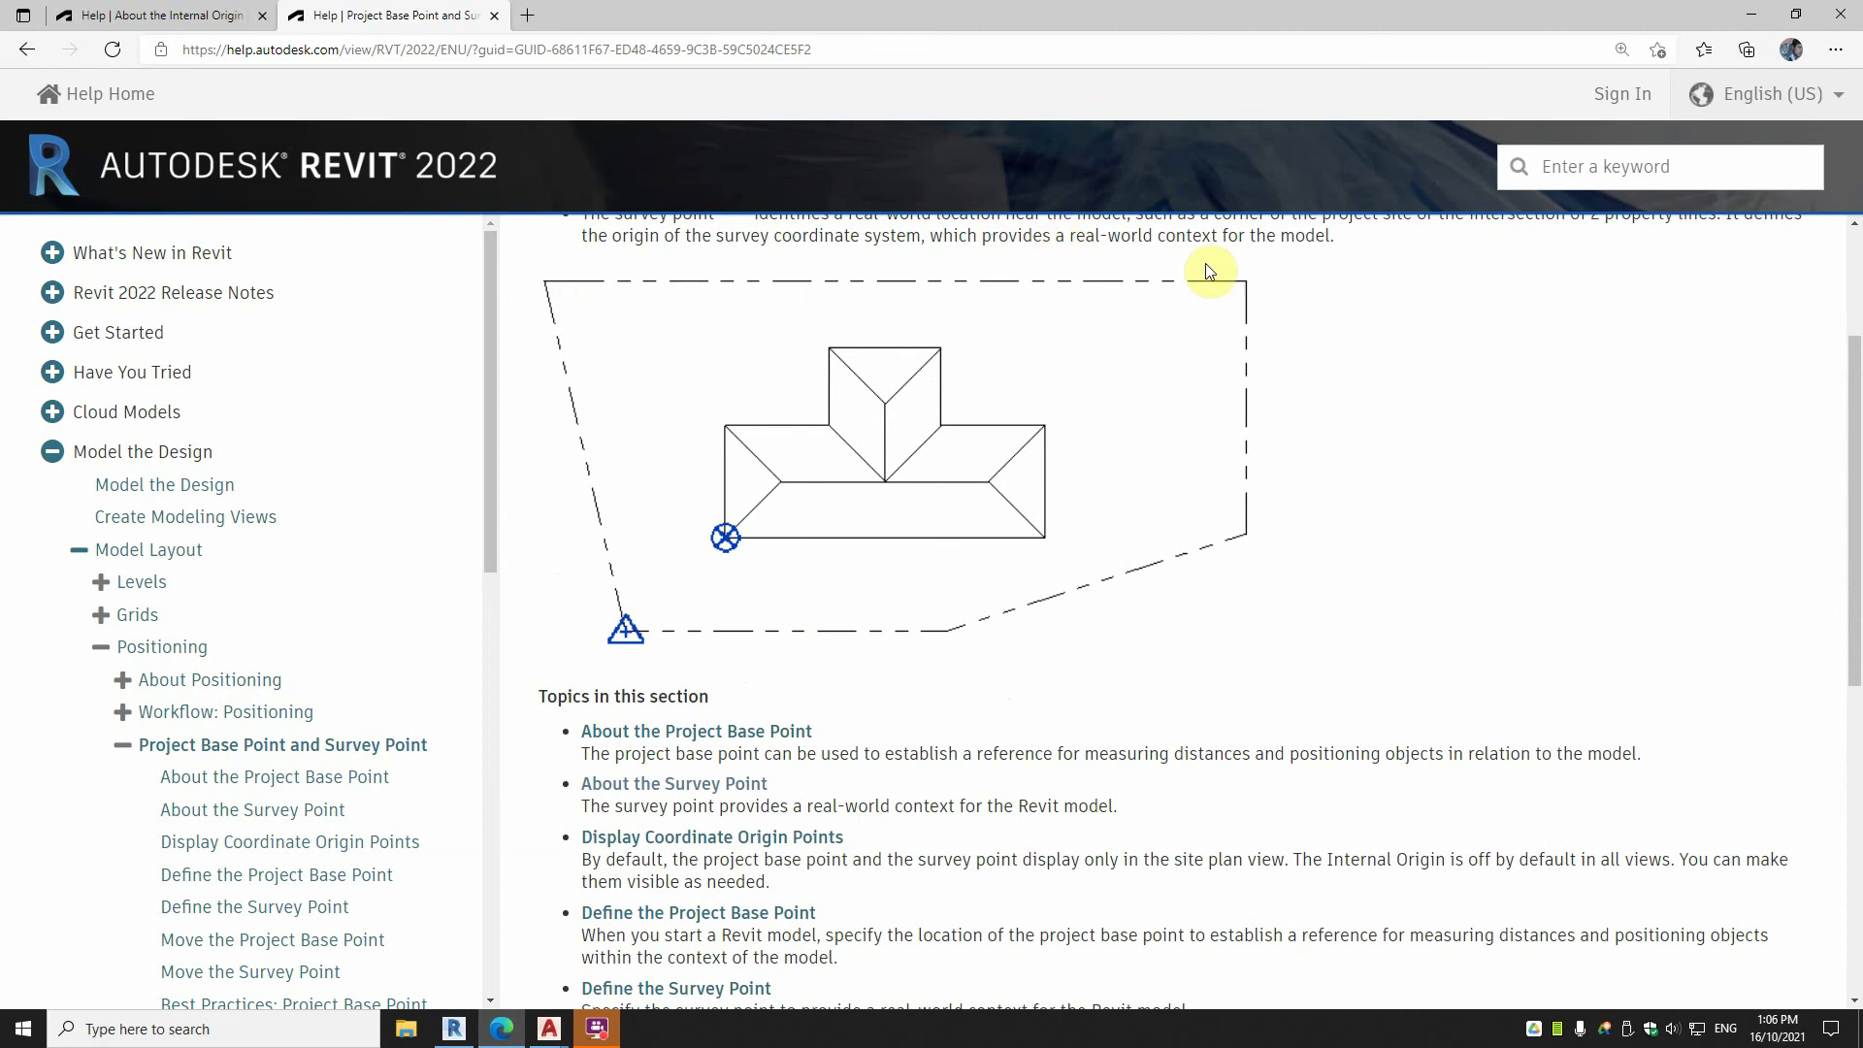
pyautogui.scroll(1, 727, 645)
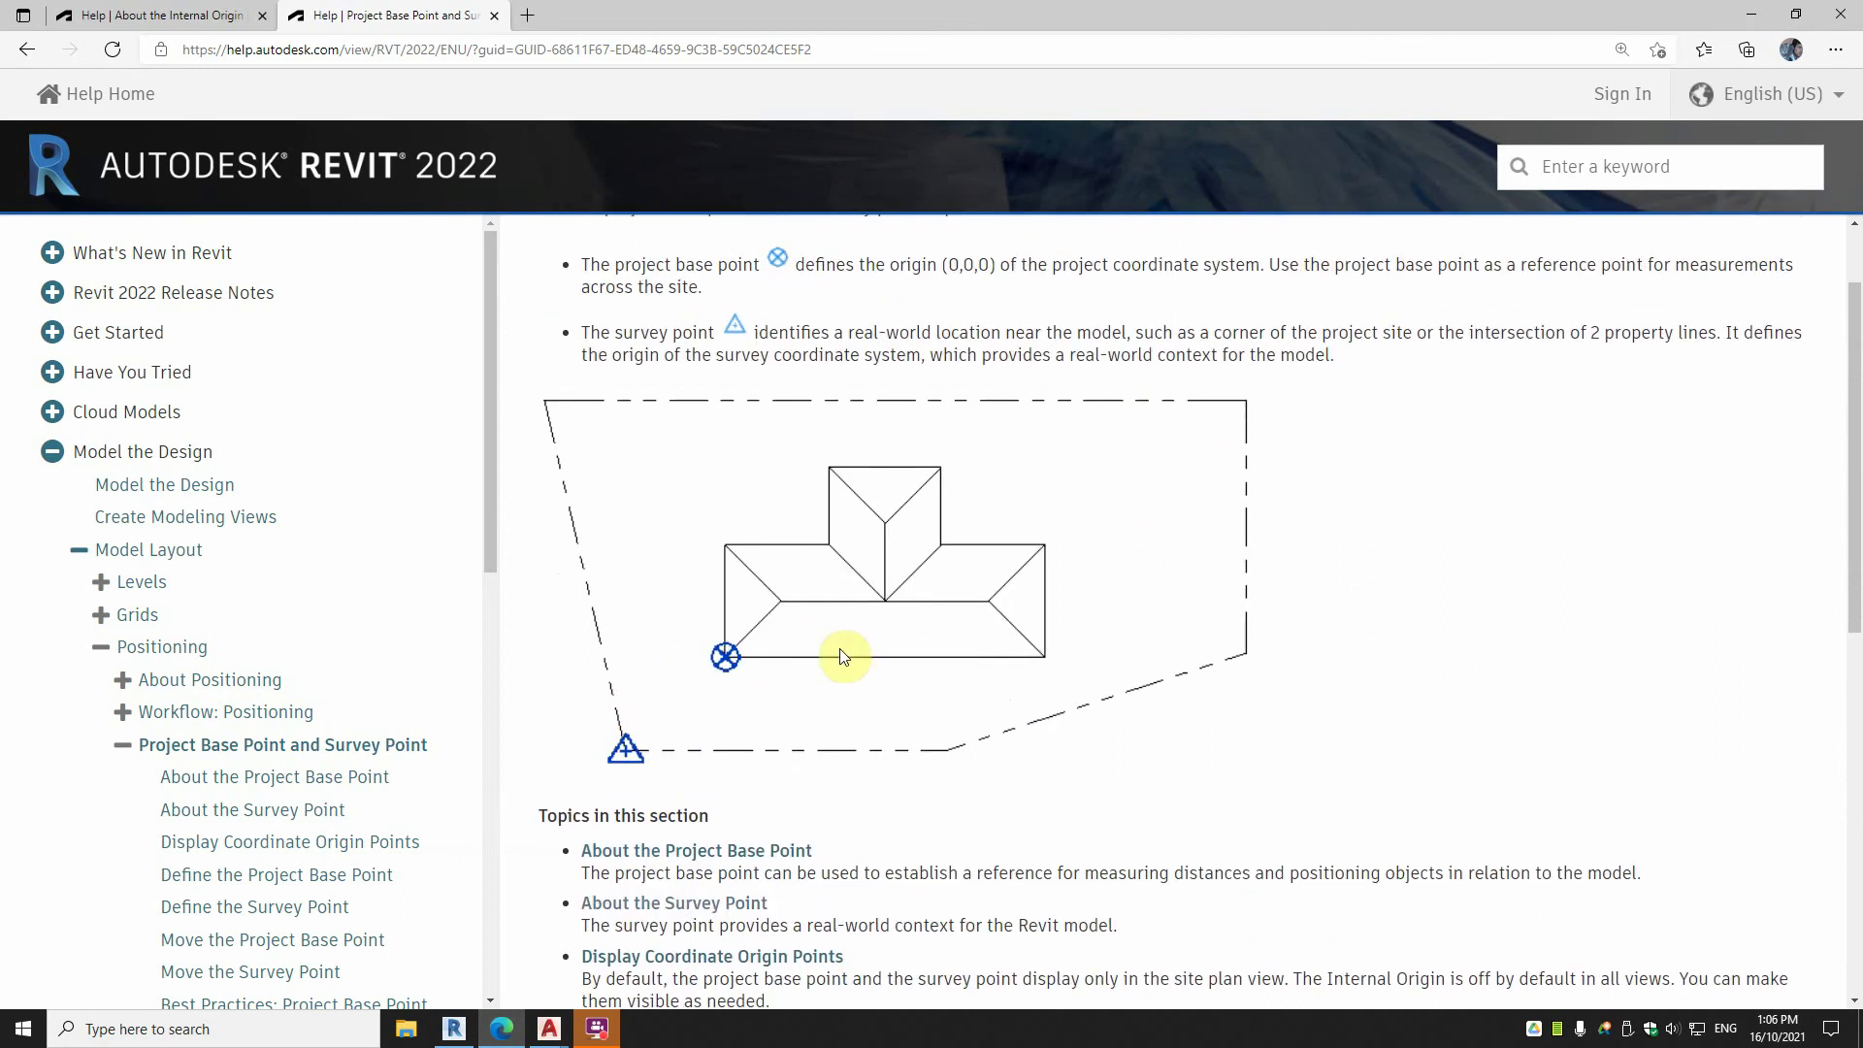
pyautogui.scroll(-5, 781, 500)
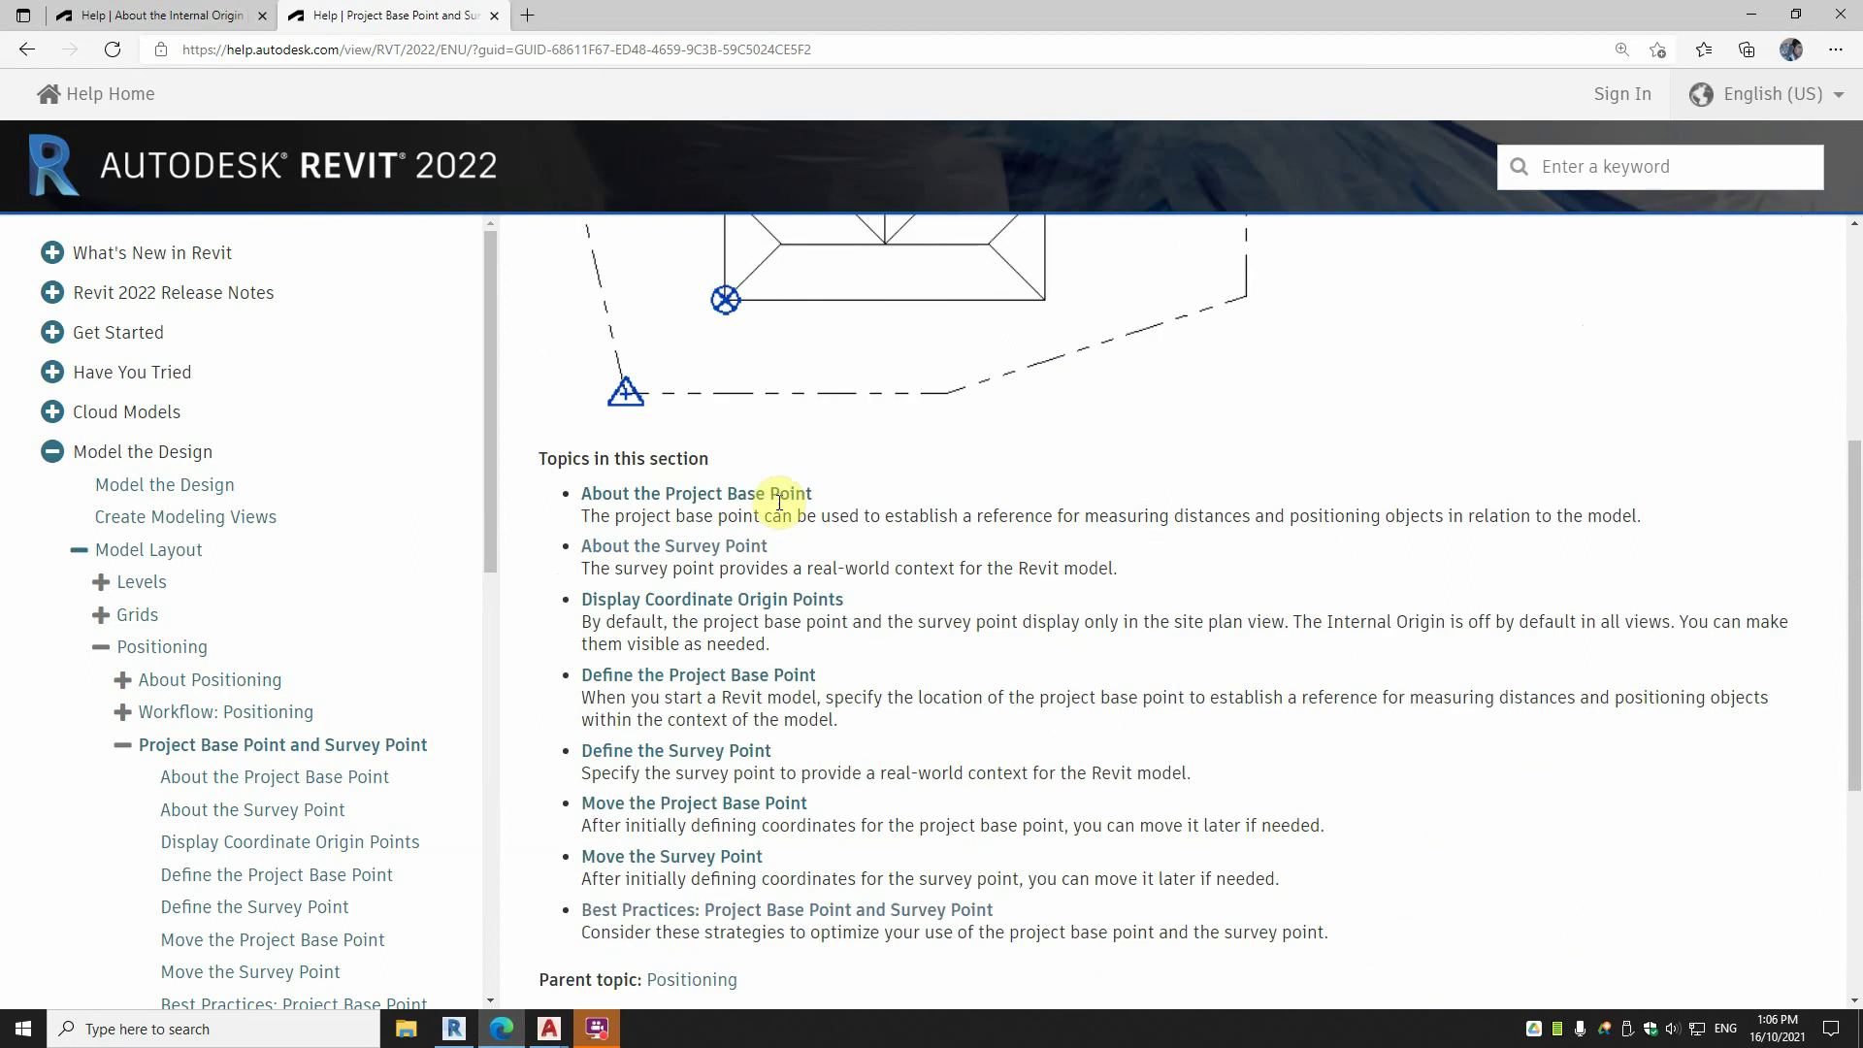
pyautogui.scroll(6, 791, 491)
pyautogui.scroll(-4, 795, 480)
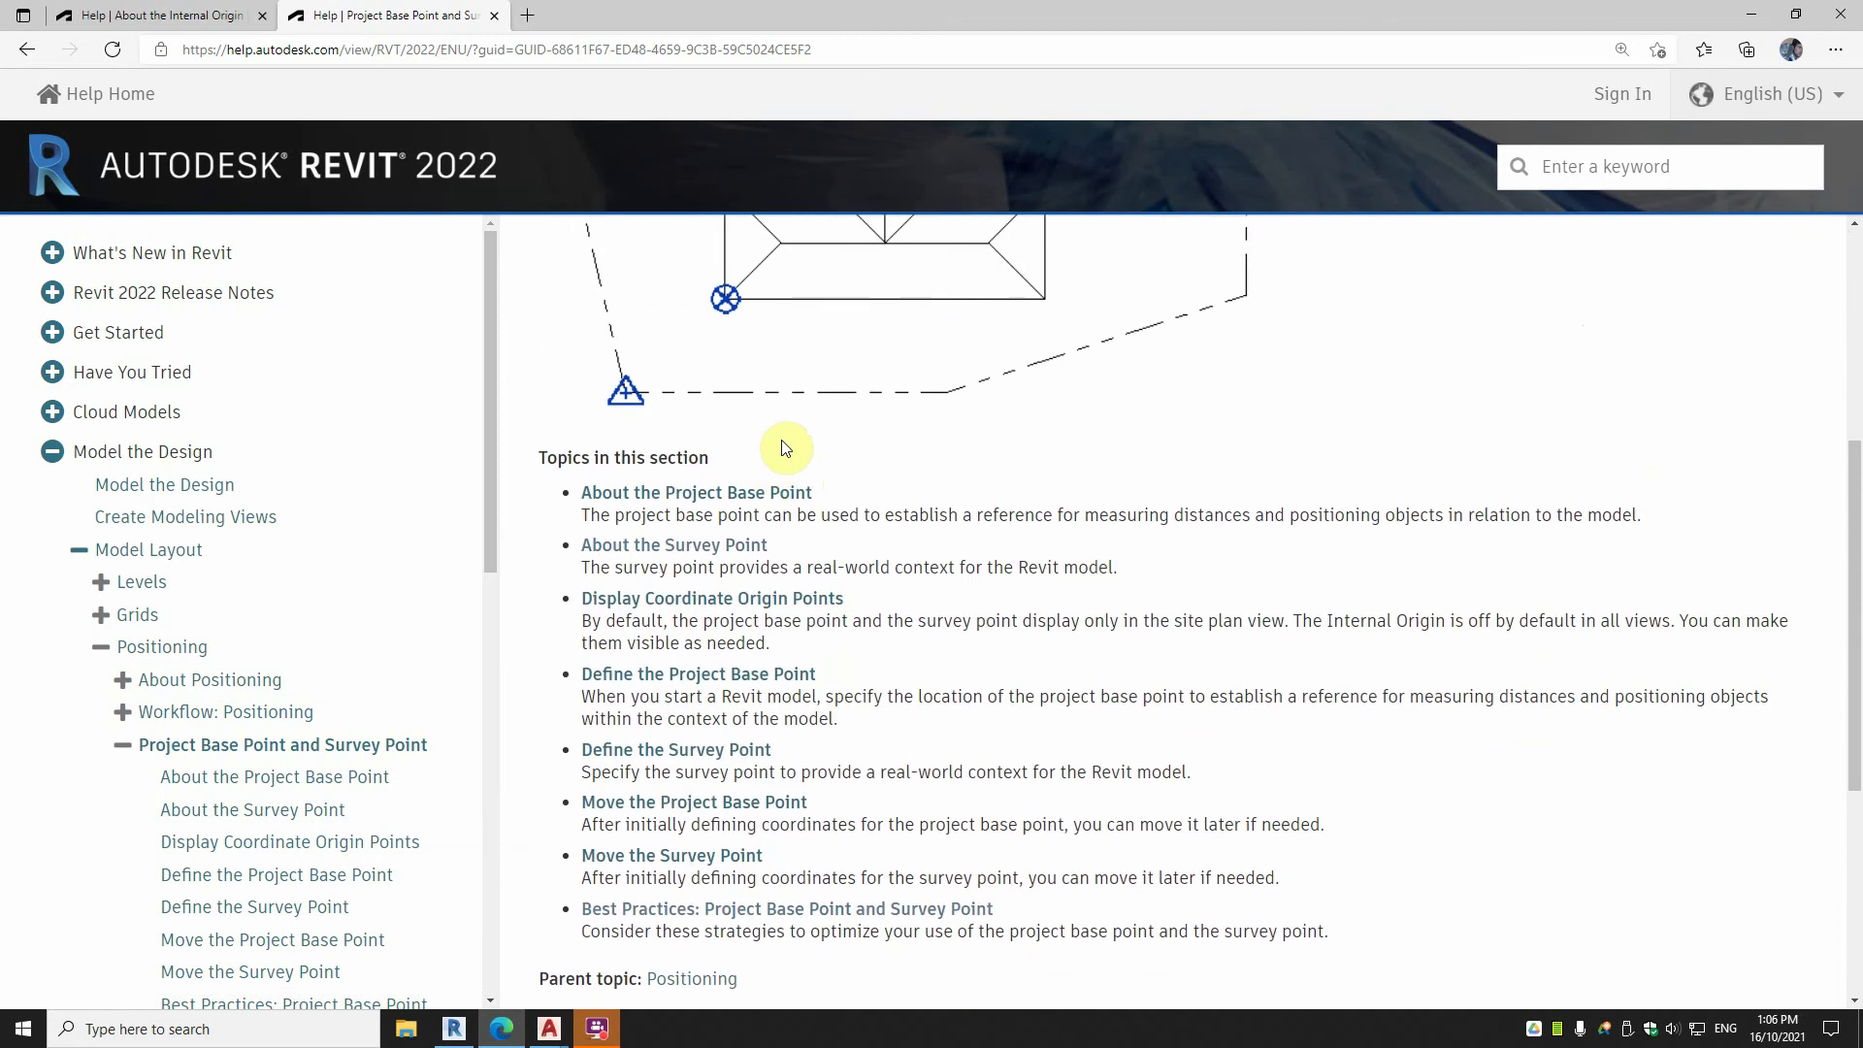
pyautogui.scroll(3, 782, 449)
pyautogui.scroll(-2, 762, 558)
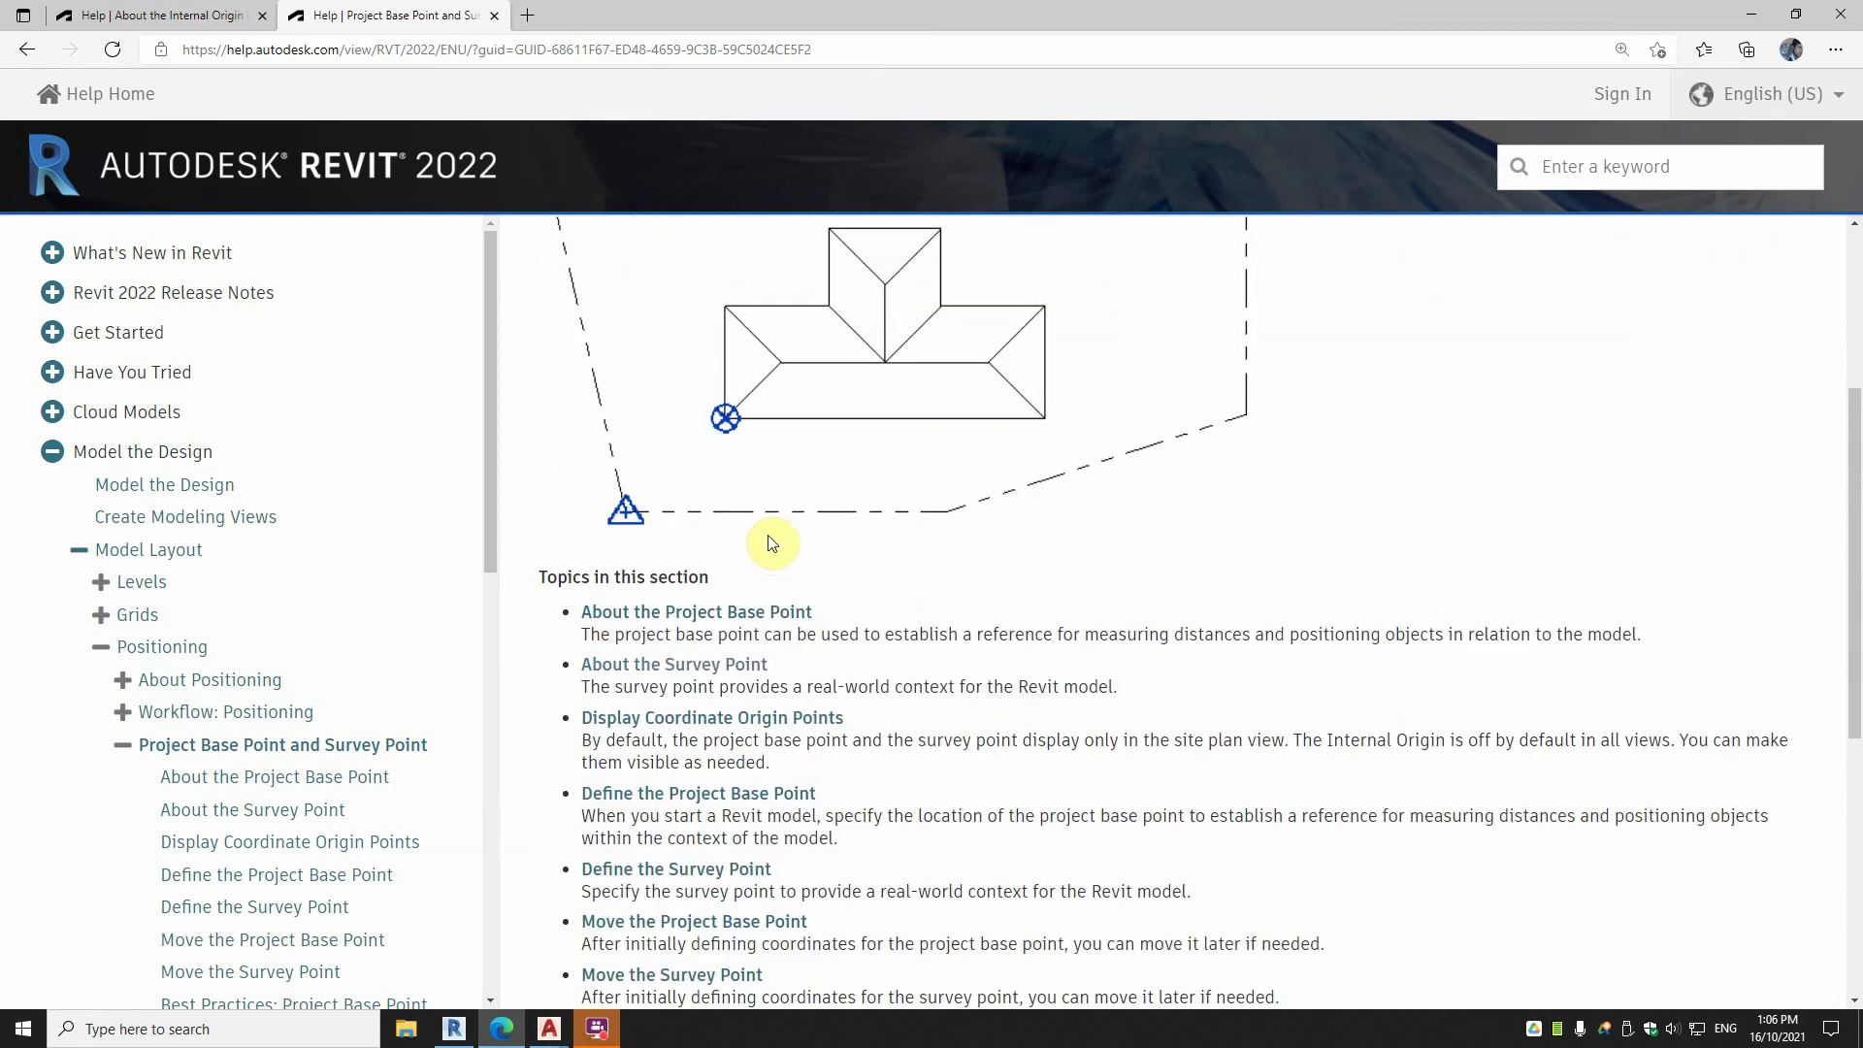
pyautogui.scroll(-2, 767, 463)
pyautogui.scroll(2, 761, 442)
# Open the exported S0309 sheet DWG and the 08-LEVEL 04 structural plan DWG together.
pyautogui.moveTo(551, 1031)
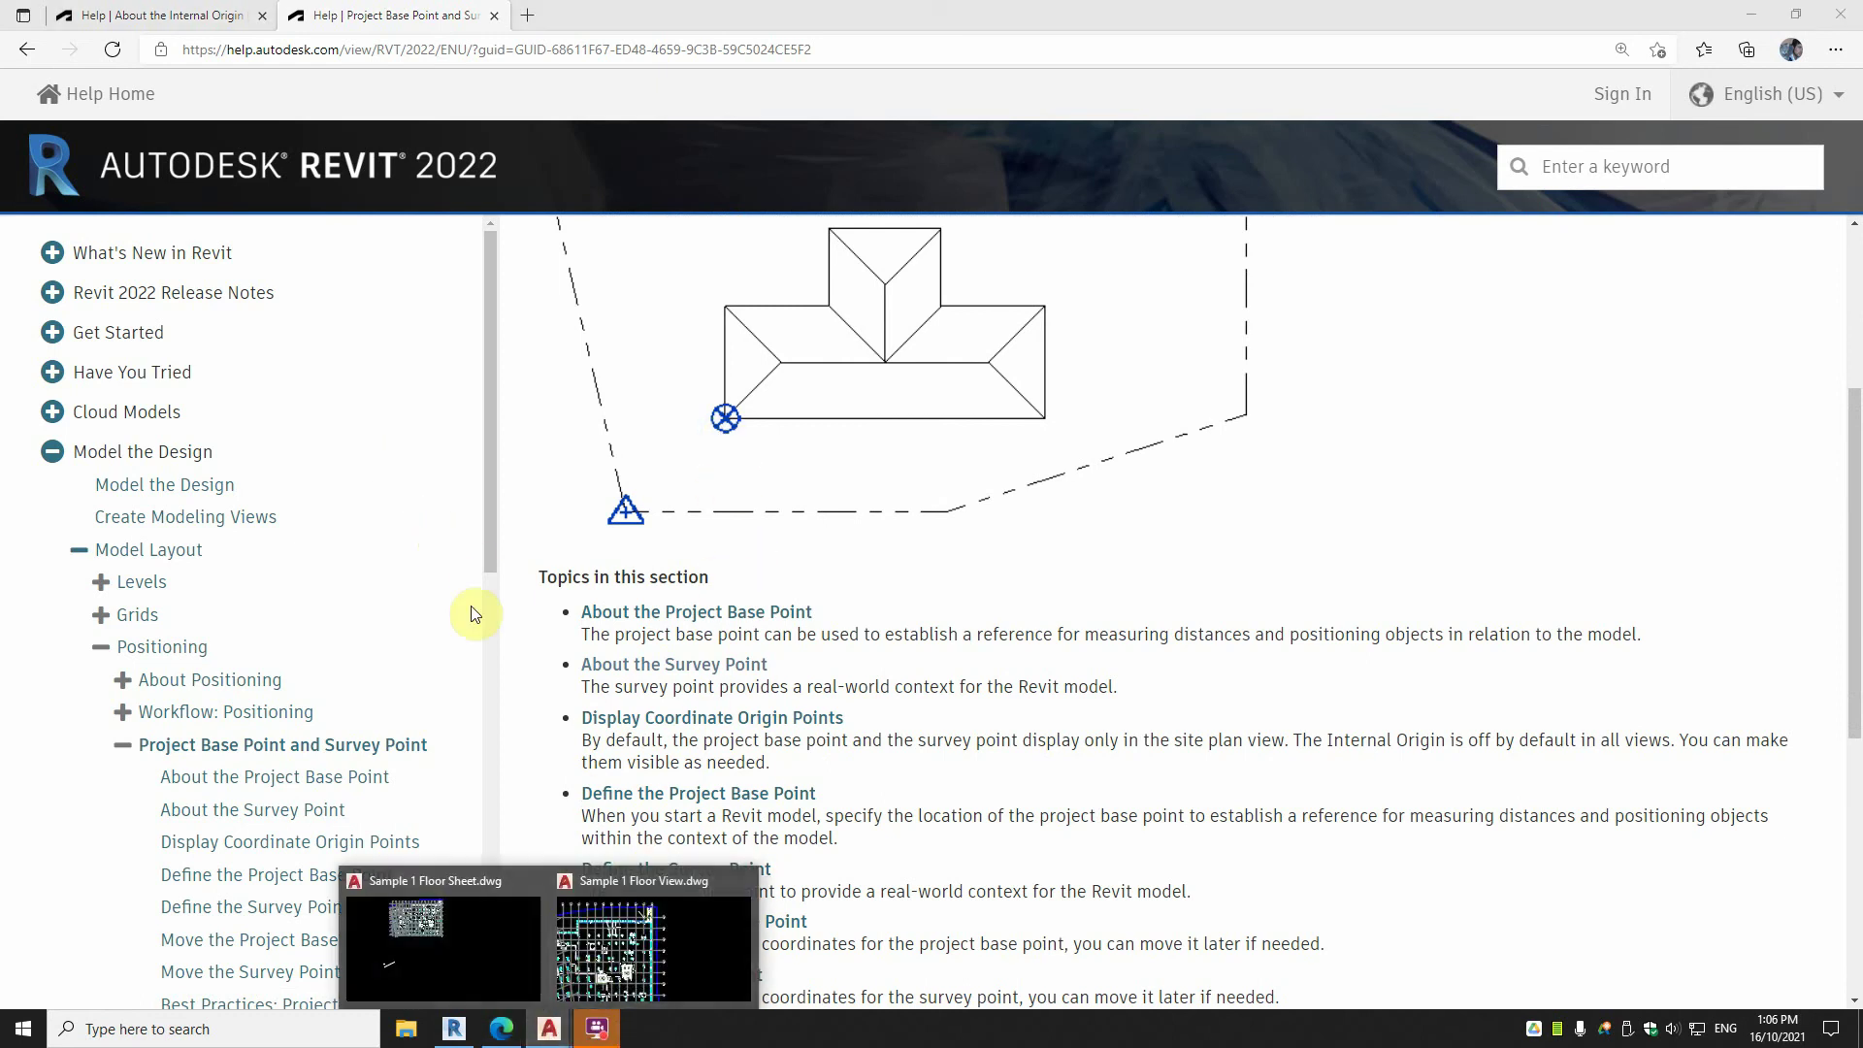
pyautogui.click(643, 902)
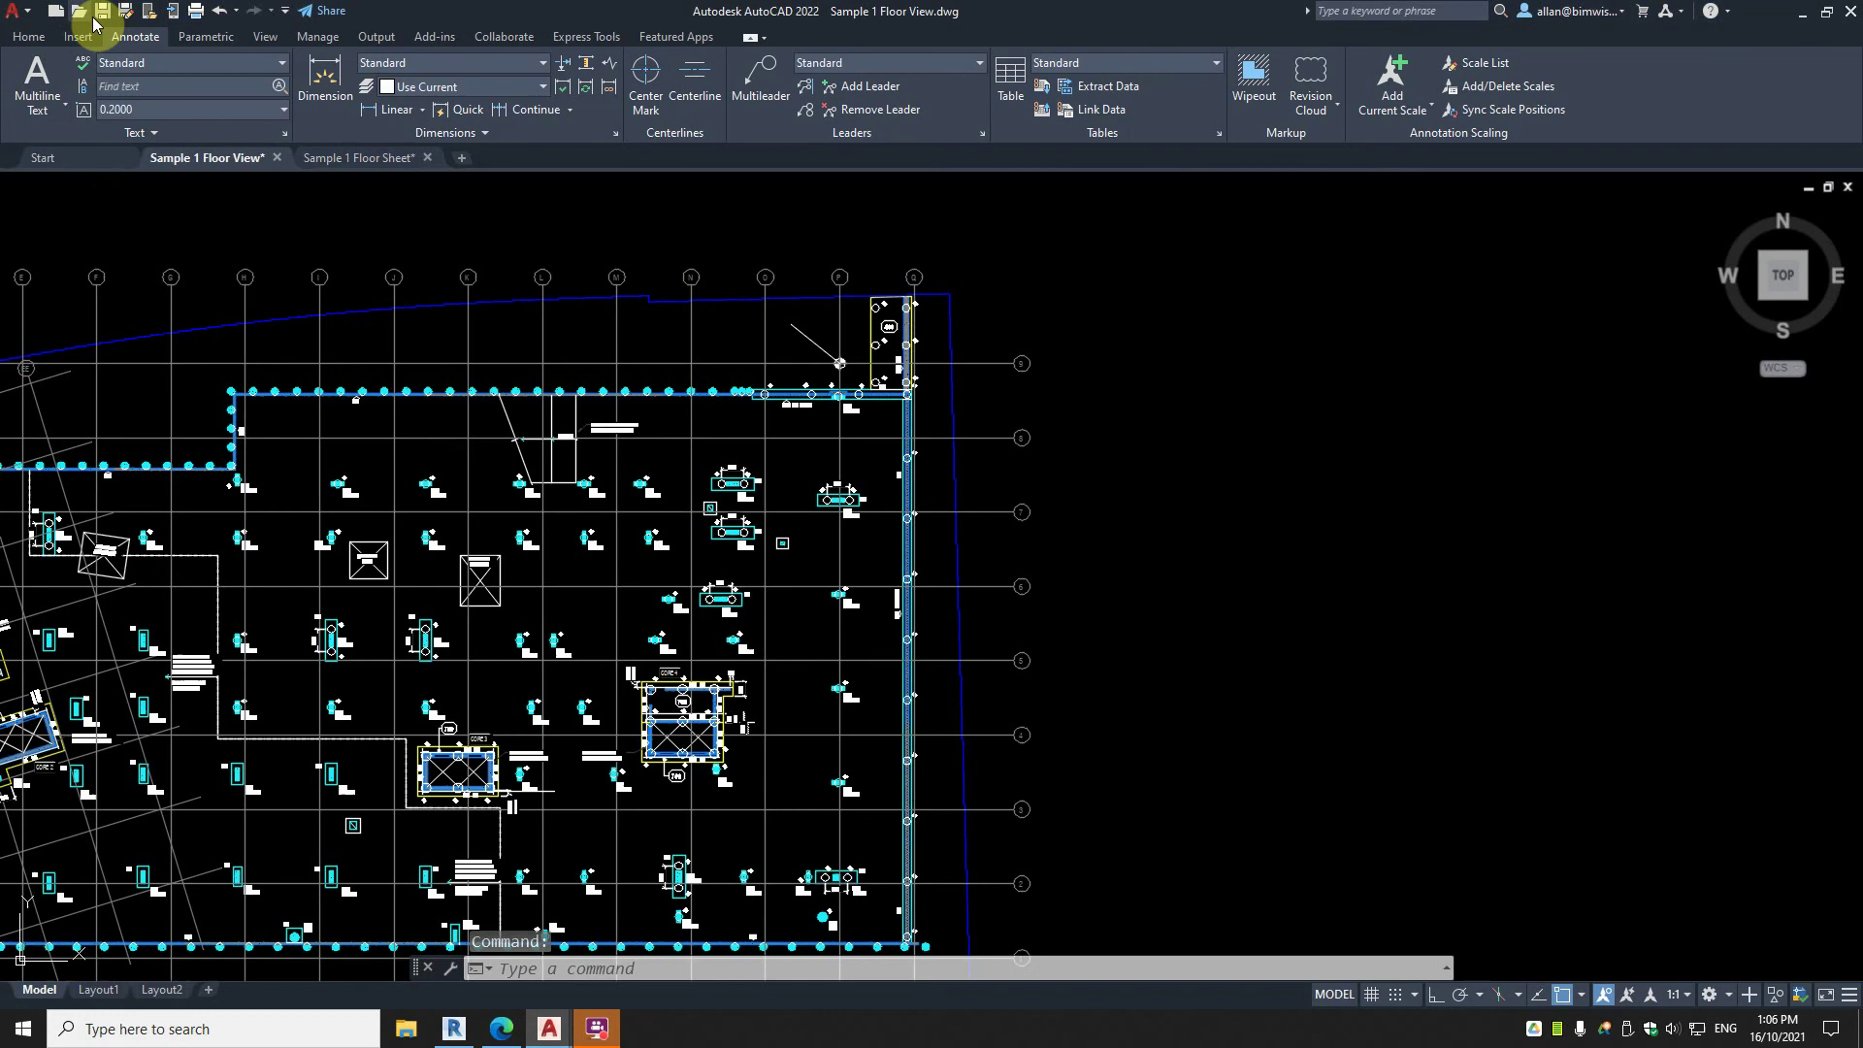
pyautogui.hotkey('ctrl', 'o')
pyautogui.click(582, 522)
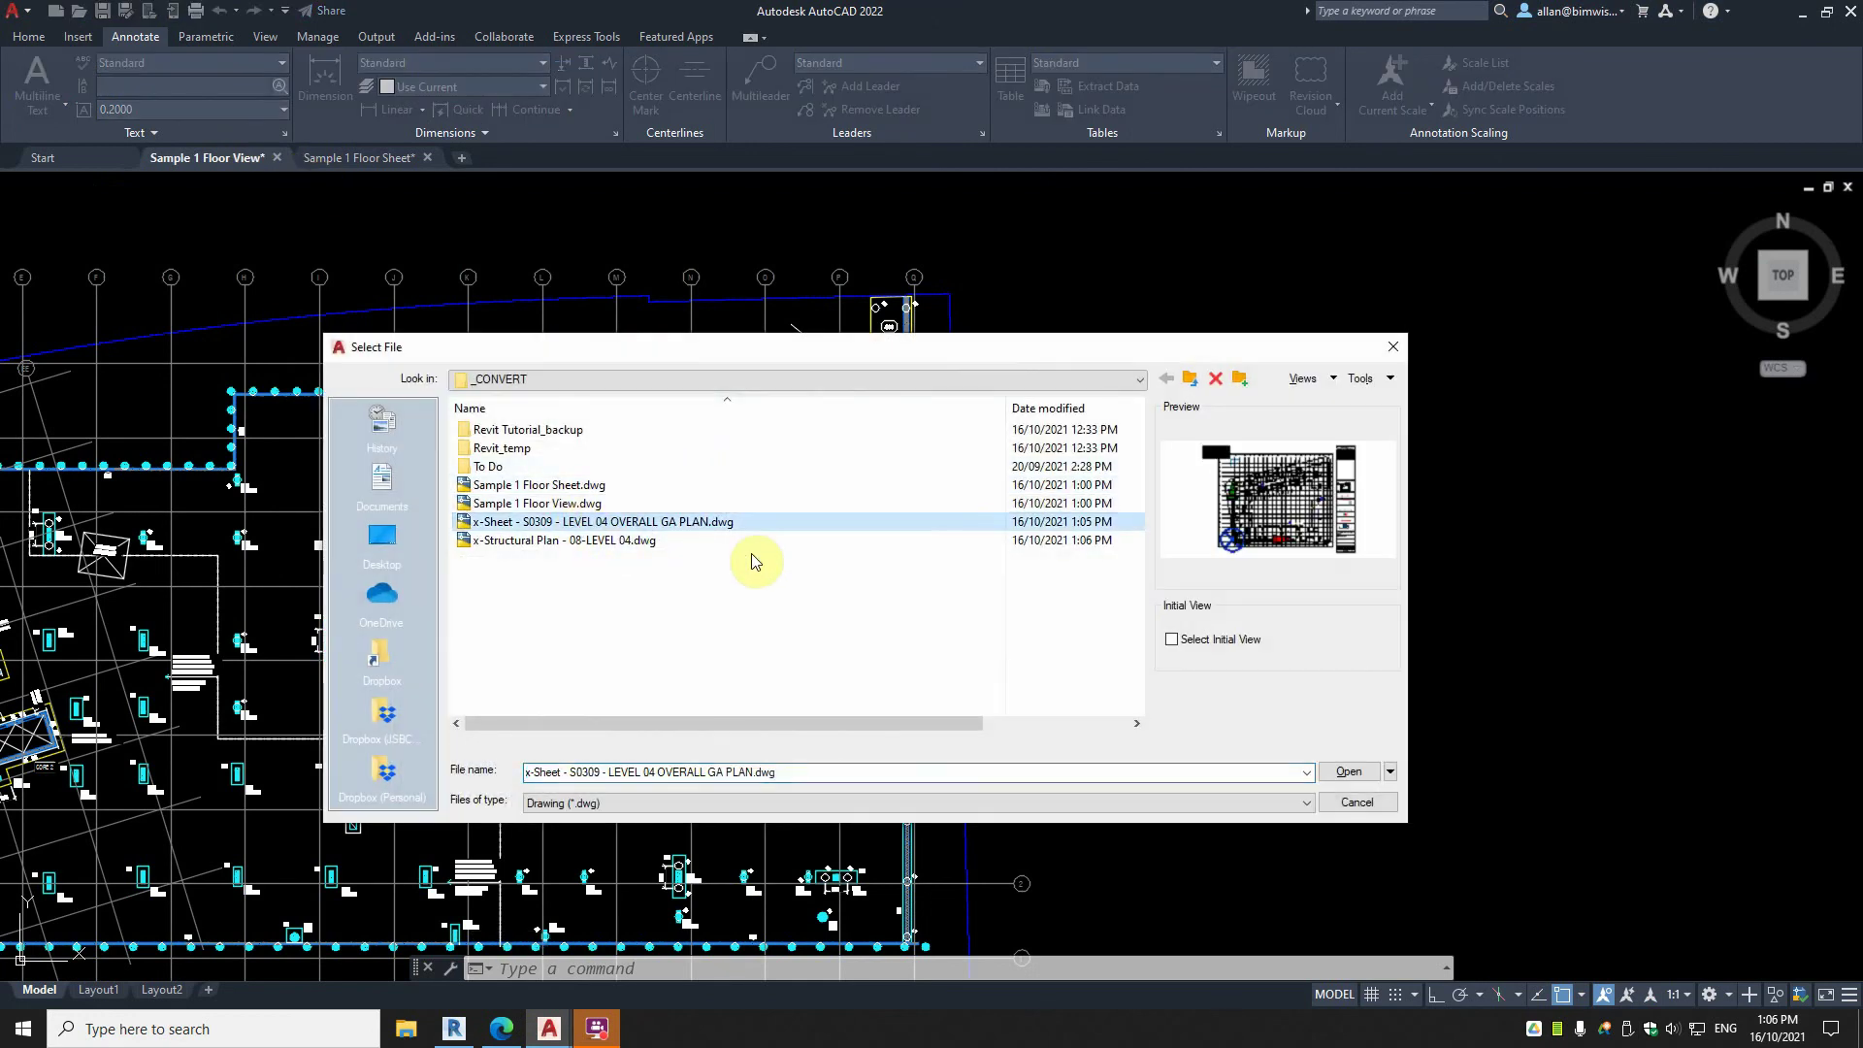
pyautogui.keyDown('ctrl'); pyautogui.click(621, 540); pyautogui.keyUp('ctrl')
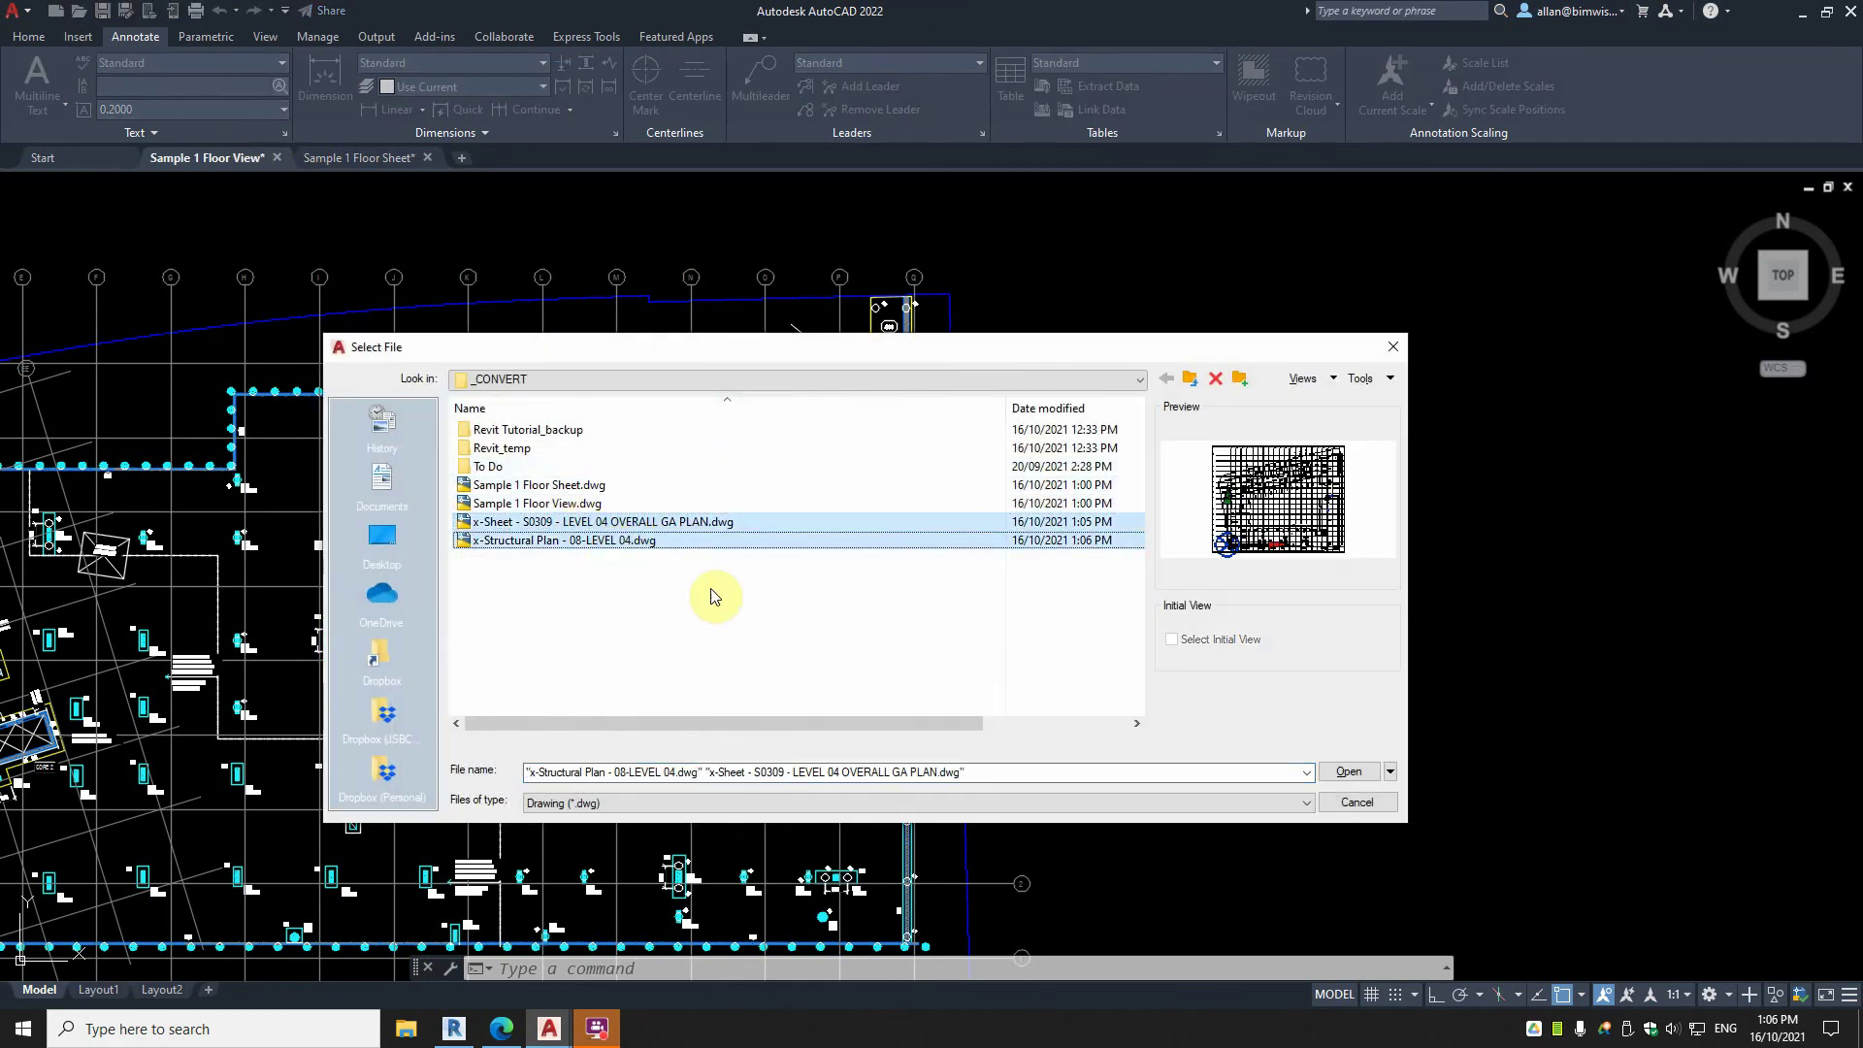
pyautogui.click(1347, 773)
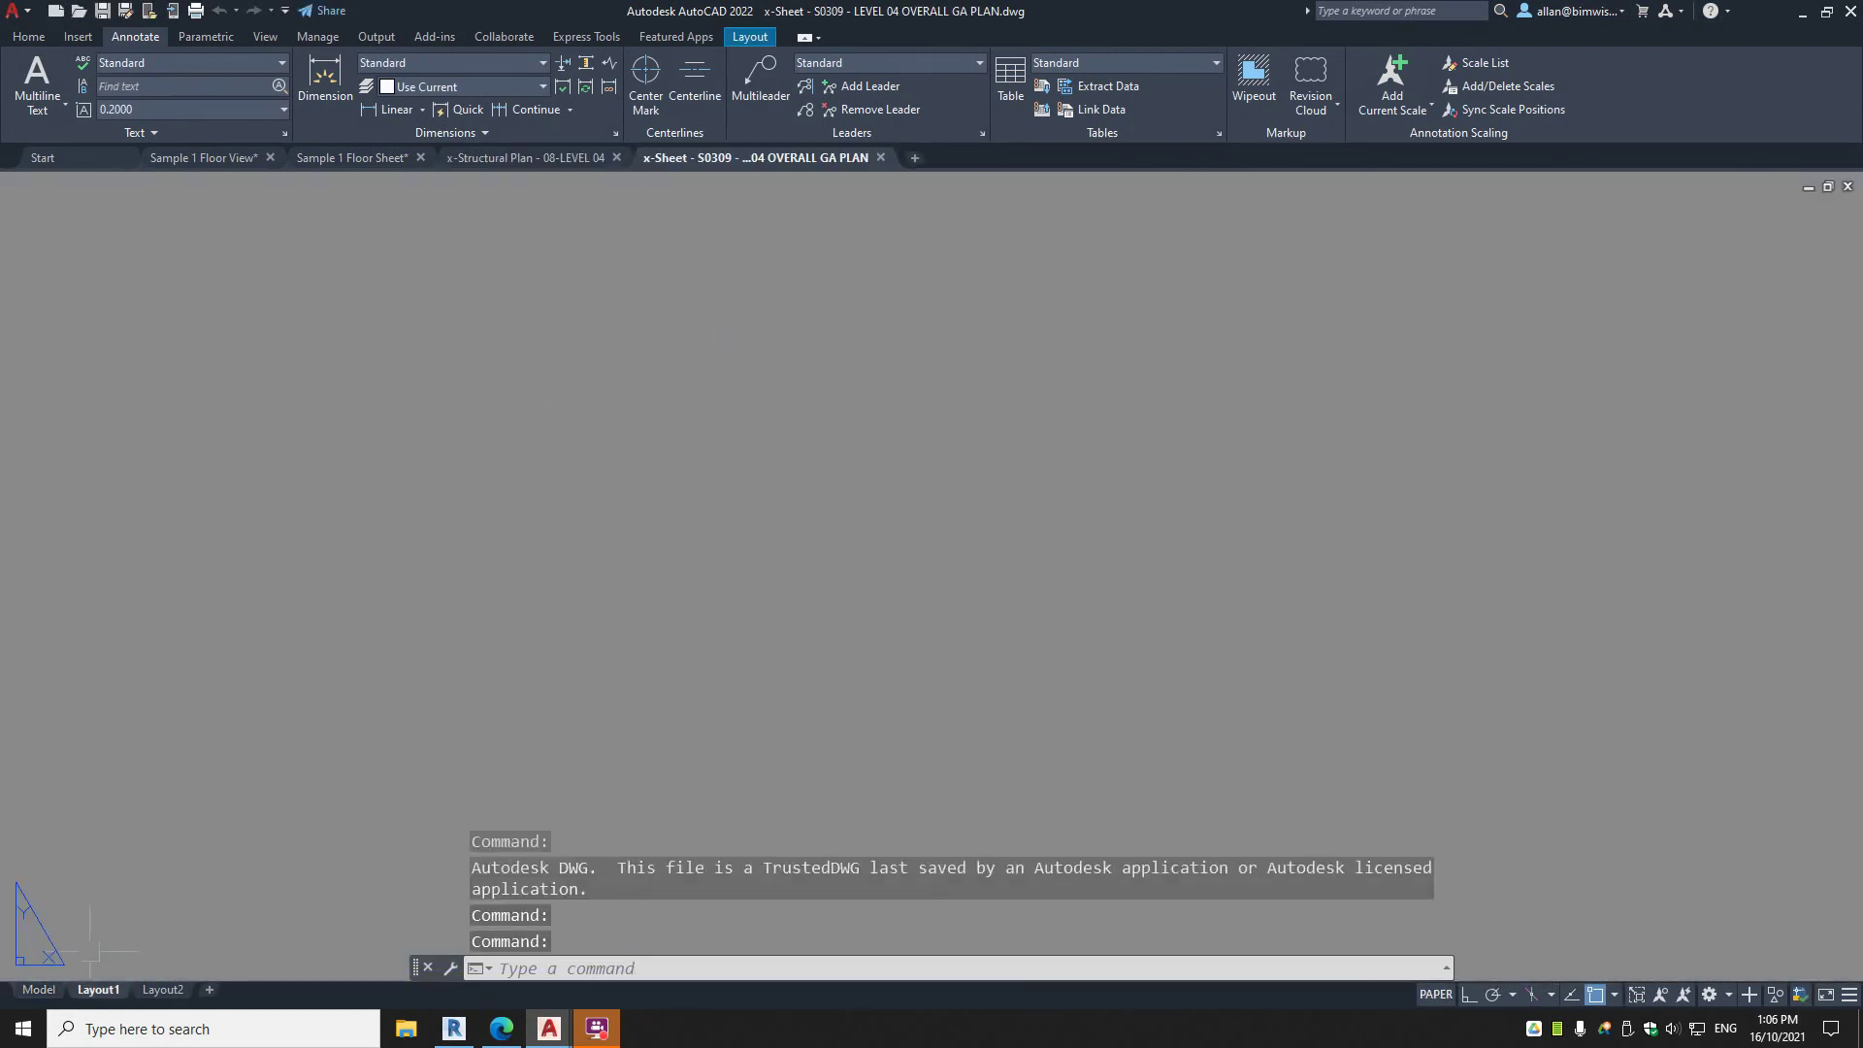
# In the sheet file's model space, erase the two right-hand floor plans (2975 objects).
pyautogui.click(37, 990)
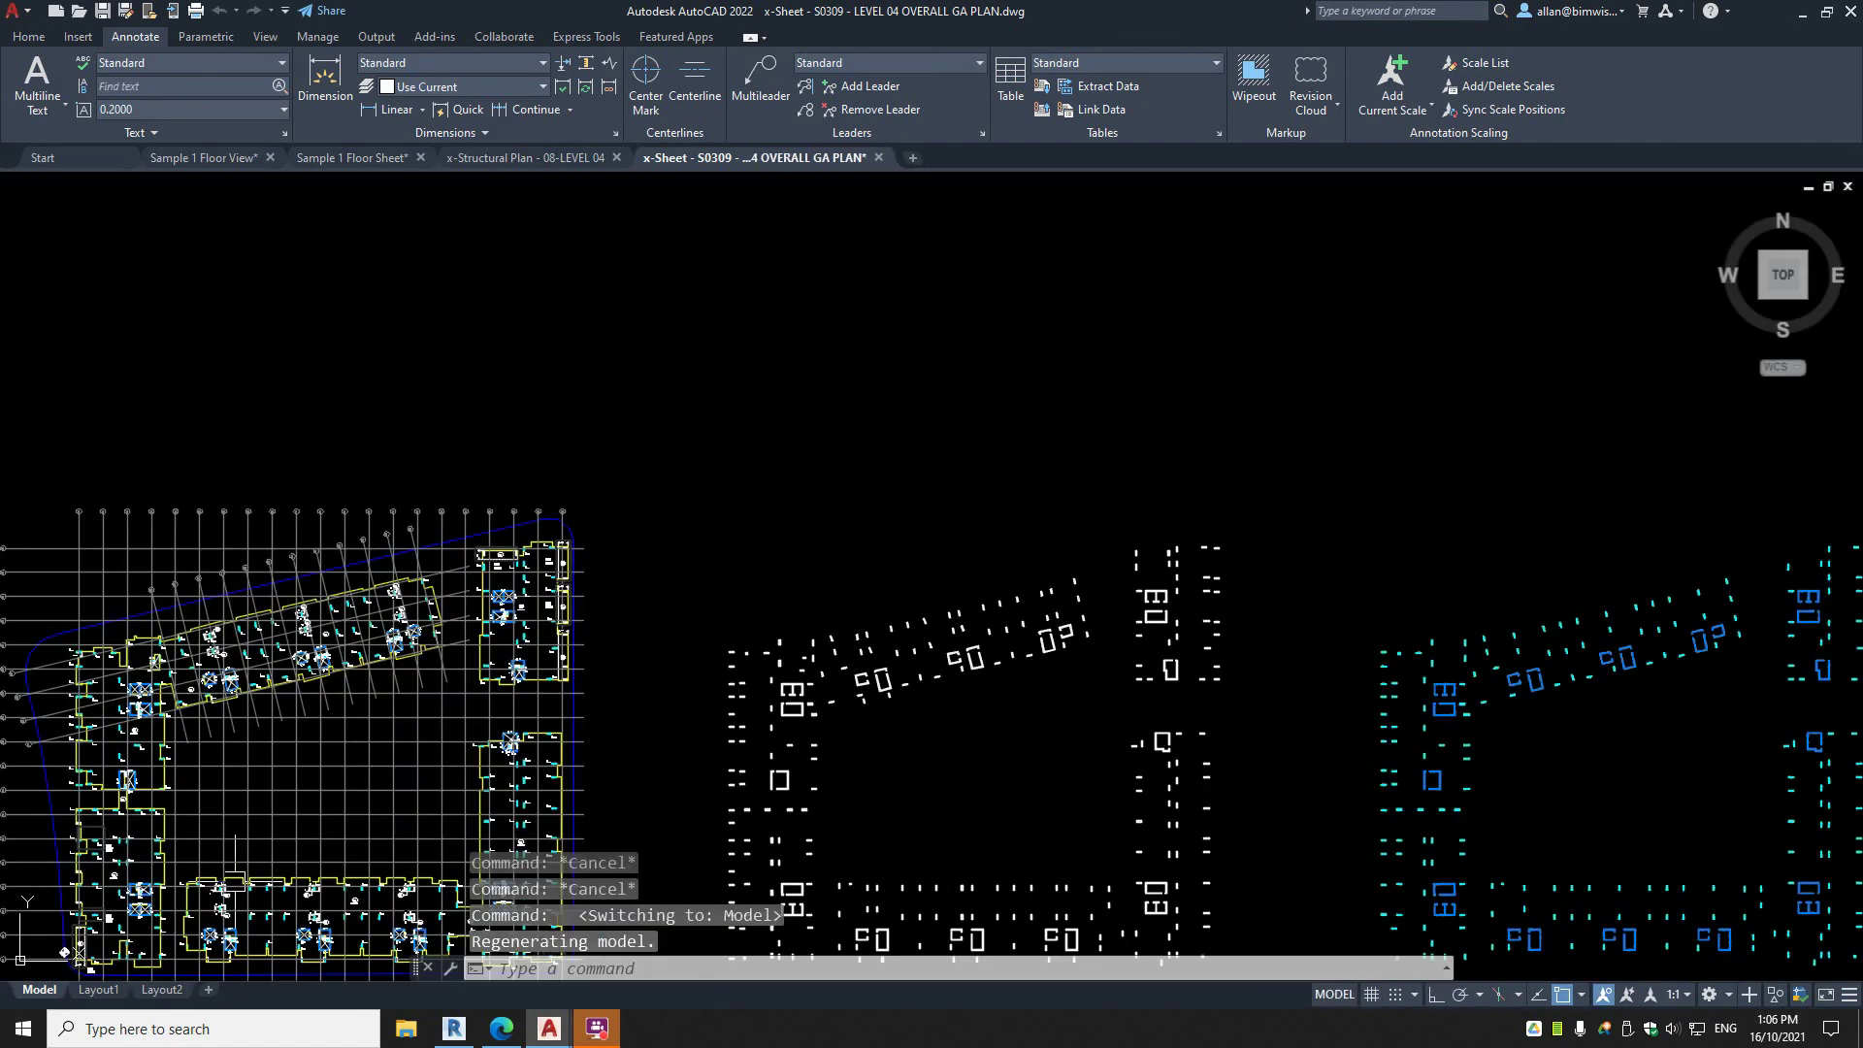
pyautogui.scroll(-4, 422, 737)
pyautogui.moveTo(408, 679); pyautogui.dragTo(685, 563, button='middle')
pyautogui.scroll(2, 679, 553)
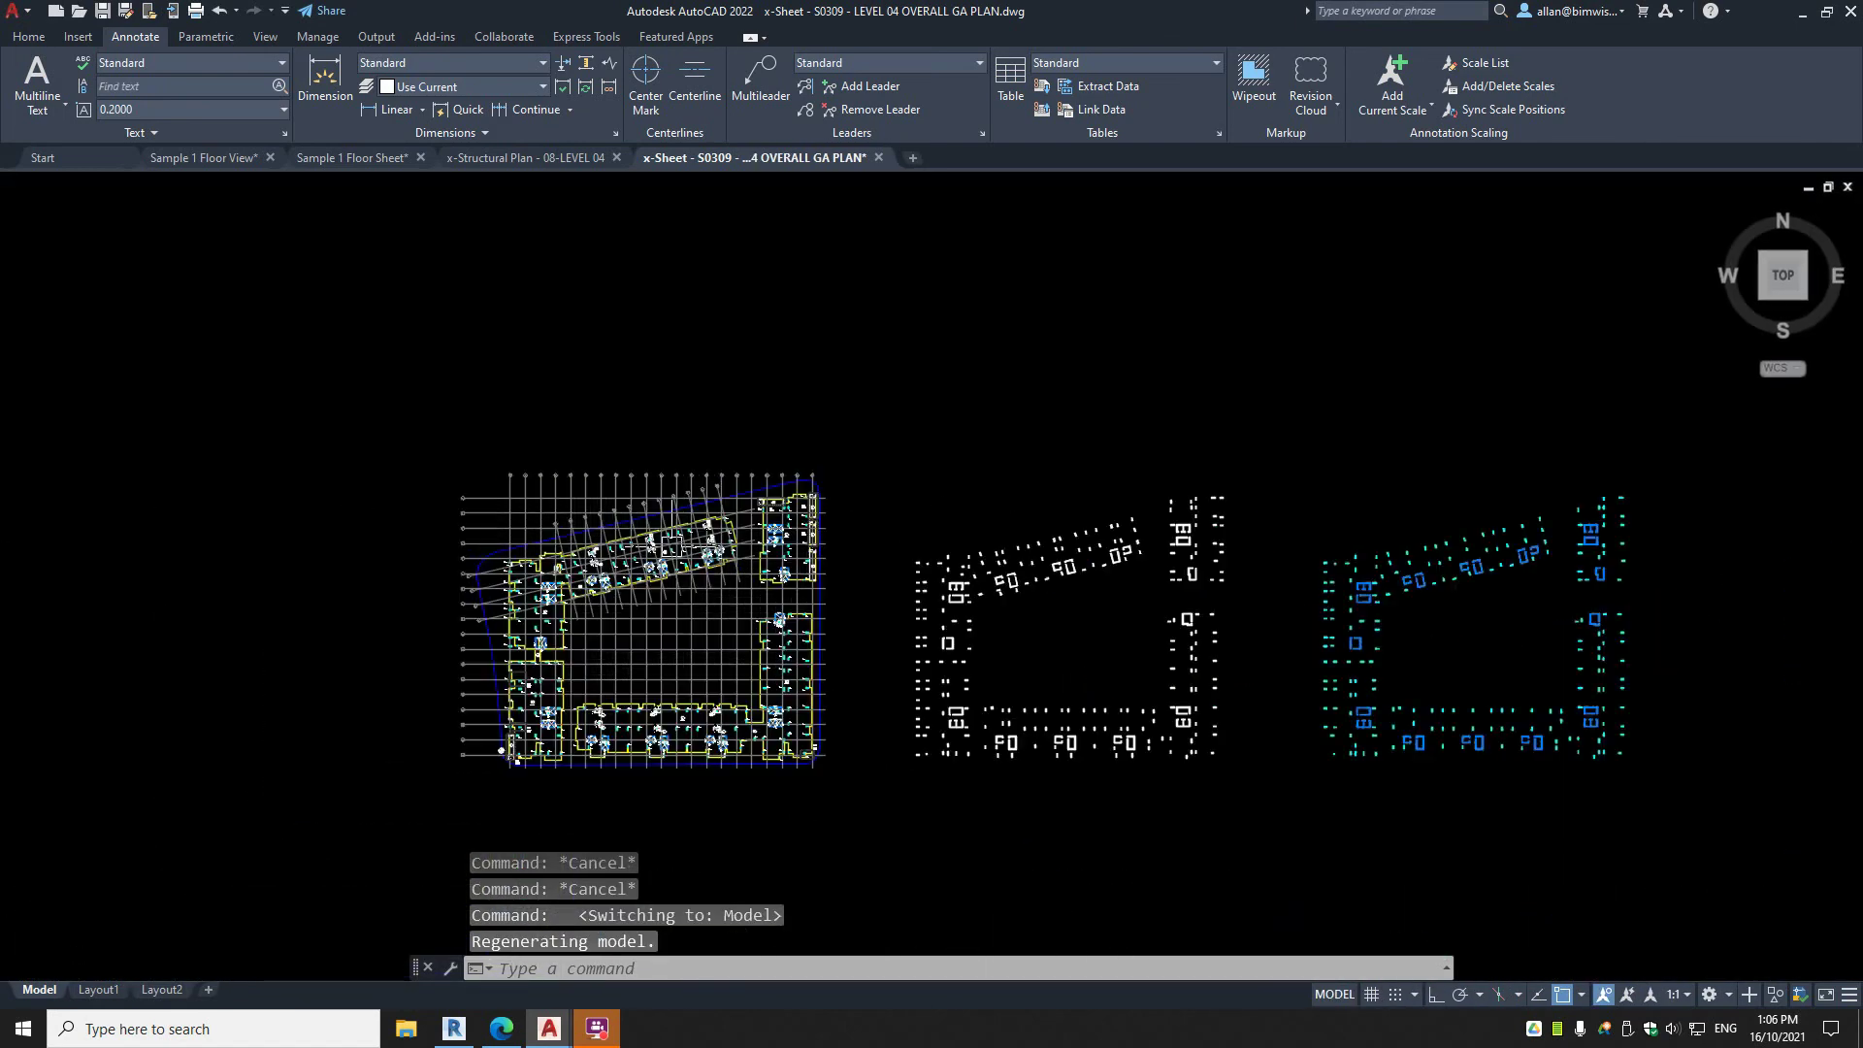
pyautogui.scroll(-3, 965, 508)
pyautogui.scroll(5, 1360, 508)
pyautogui.write('e')
pyautogui.press('Return')
pyautogui.scroll(-4, 1226, 403)
pyautogui.click(1227, 368)
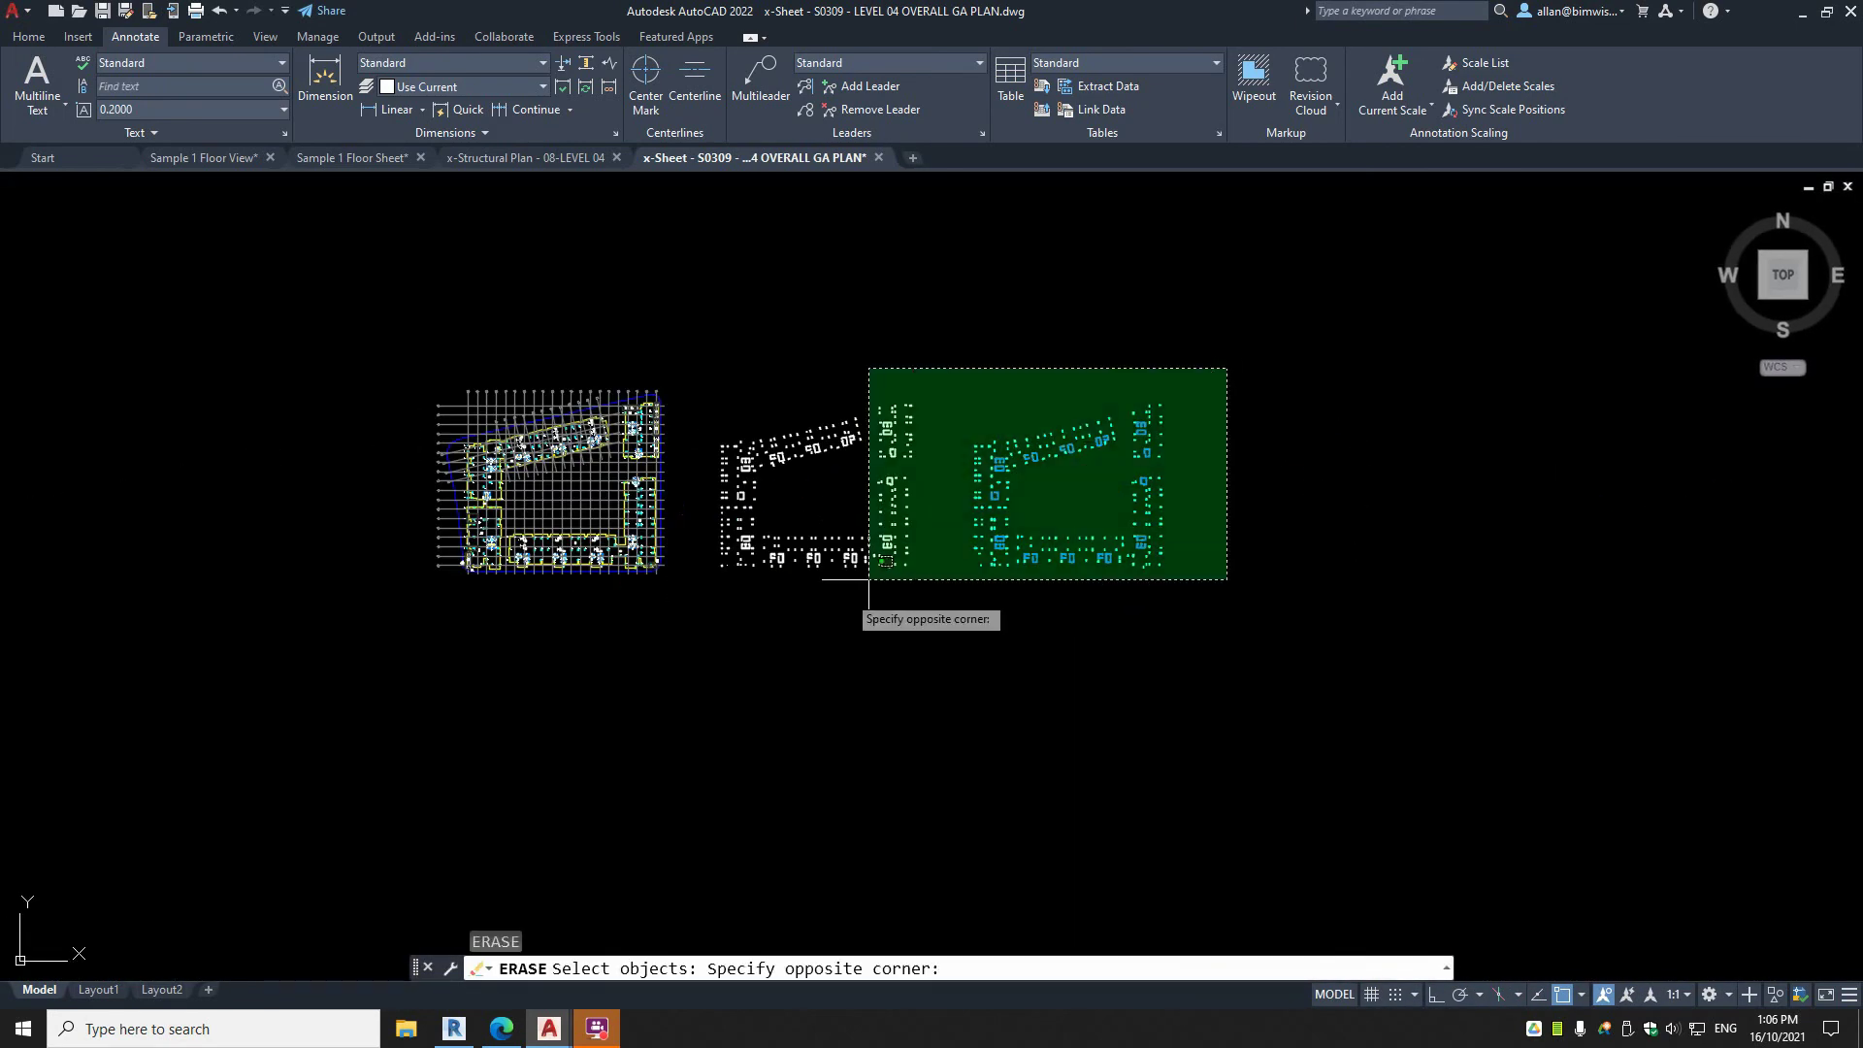
pyautogui.click(660, 680)
pyautogui.press('Return')
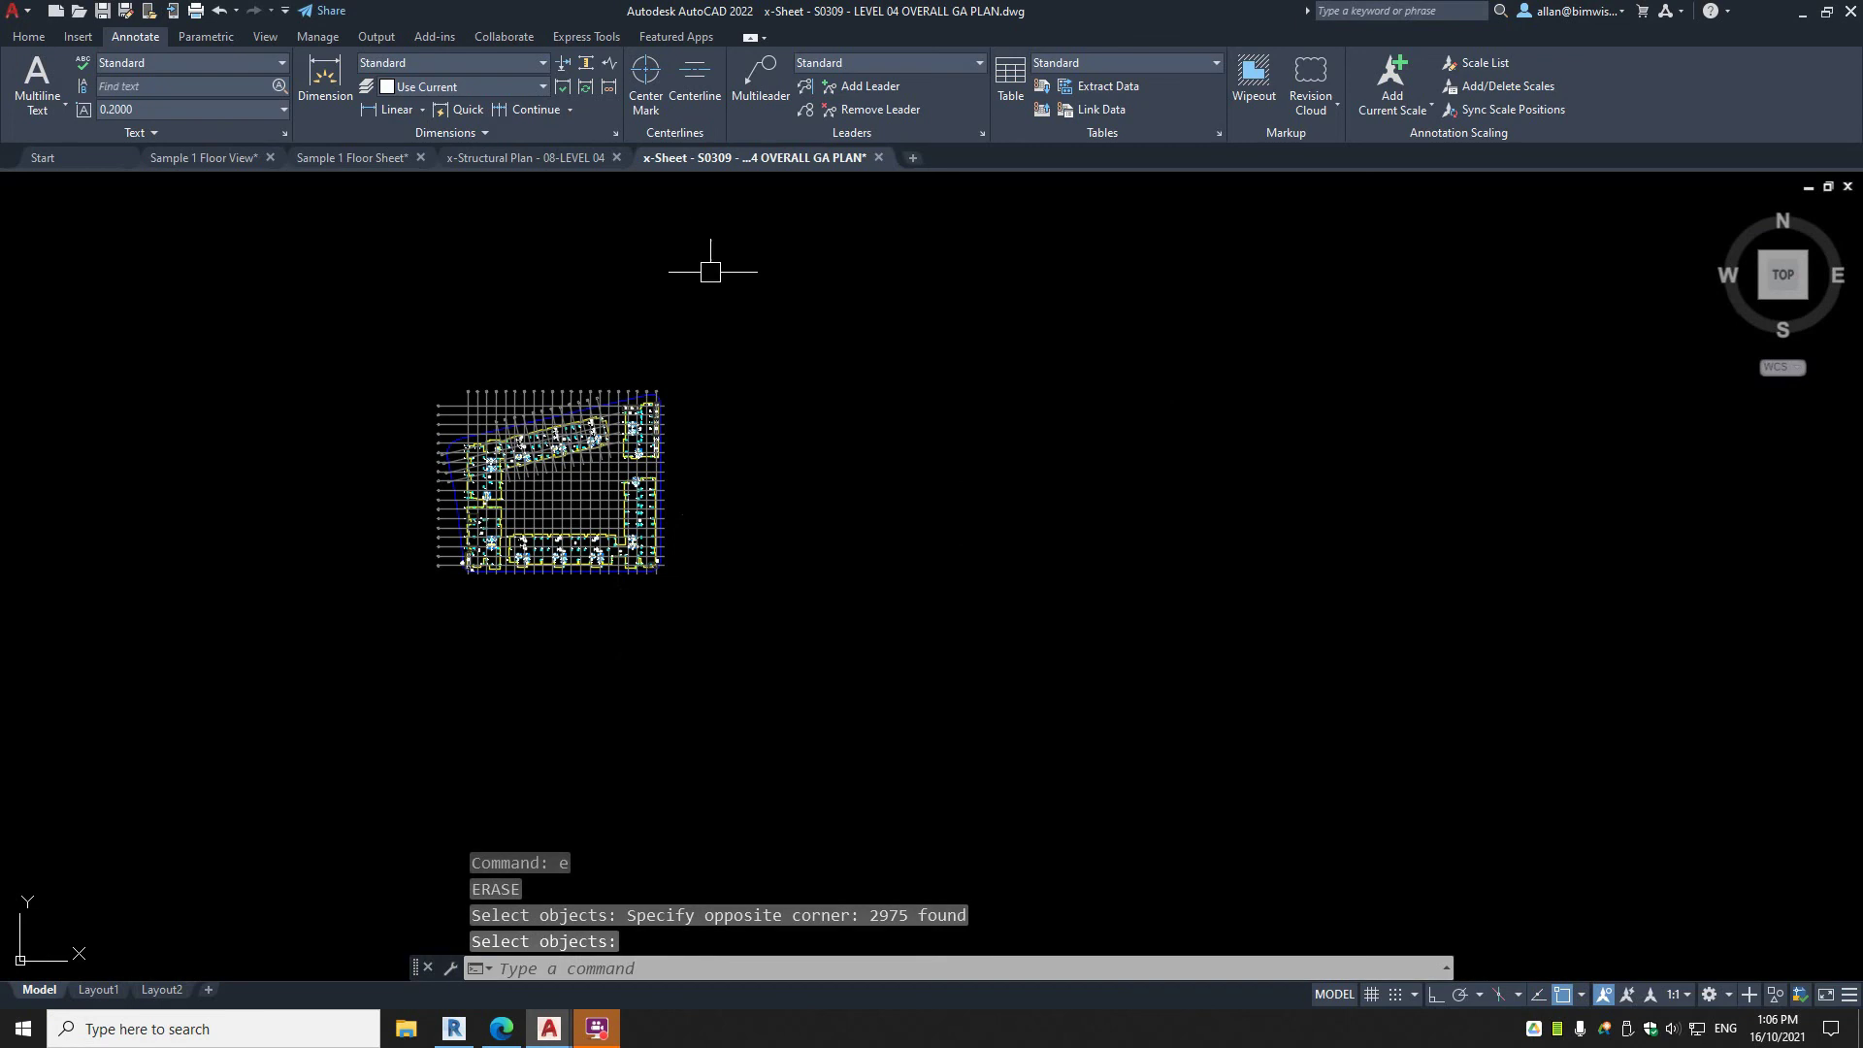
# Zoom to extents on Layout1 to fit the remaining plan in the viewport.
pyautogui.click(98, 990)
pyautogui.write('z')
pyautogui.press('Return')
pyautogui.write('e')
pyautogui.press('Return')
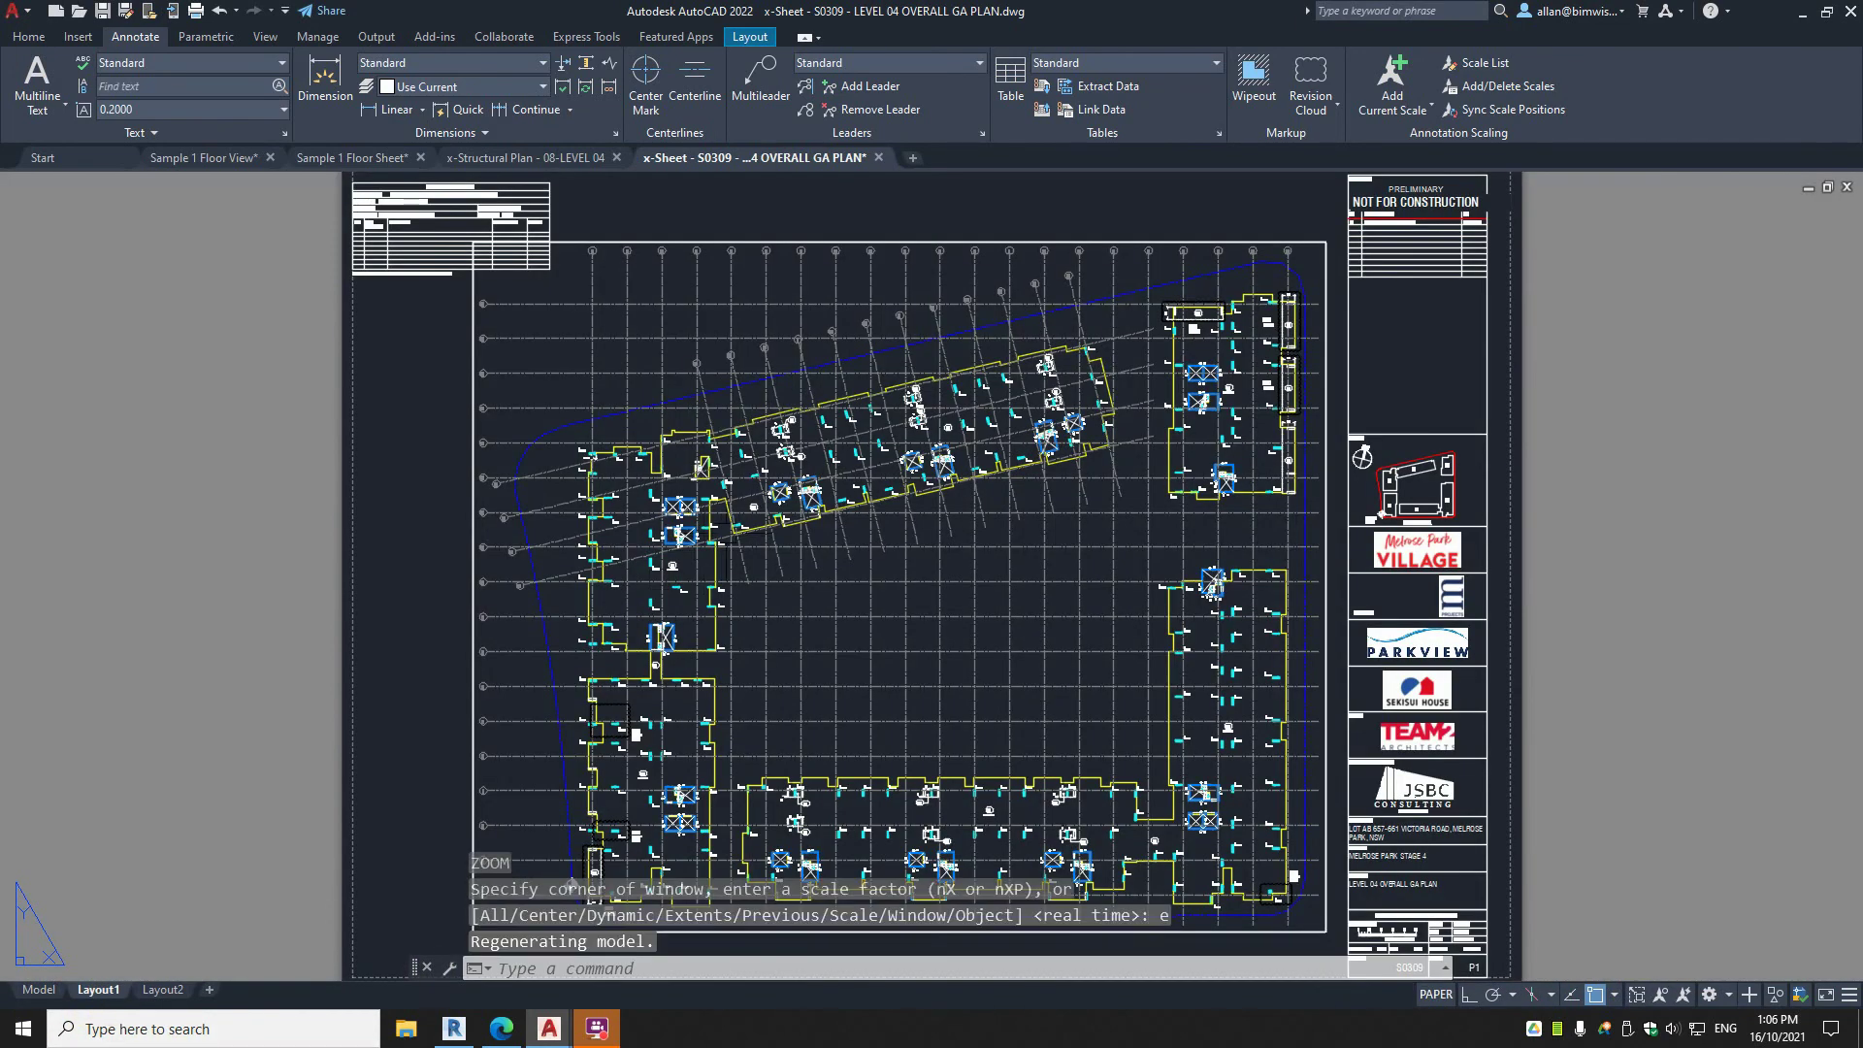
# Back in model space, draw a line from 0,0 to the base point beside grid 1.
pyautogui.click(39, 990)
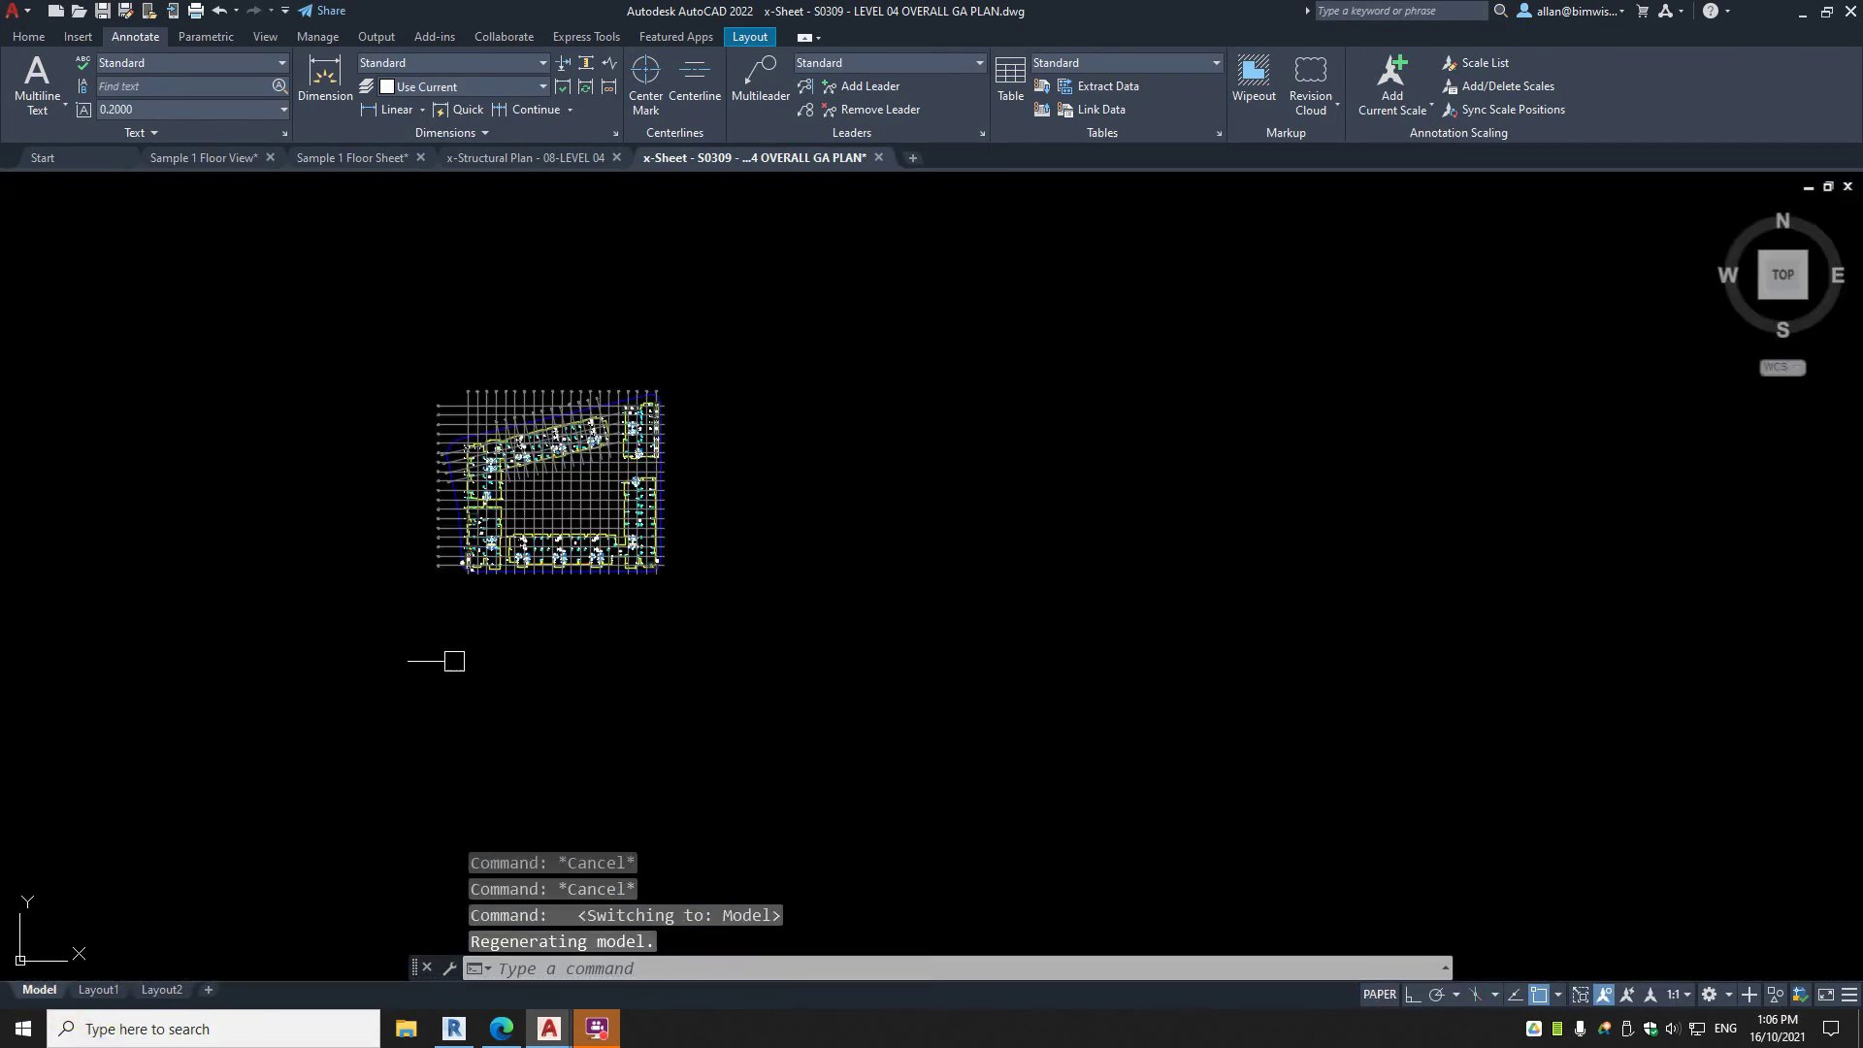
pyautogui.write('l')
pyautogui.press('Return')
pyautogui.write('0,0')
pyautogui.press('Return')
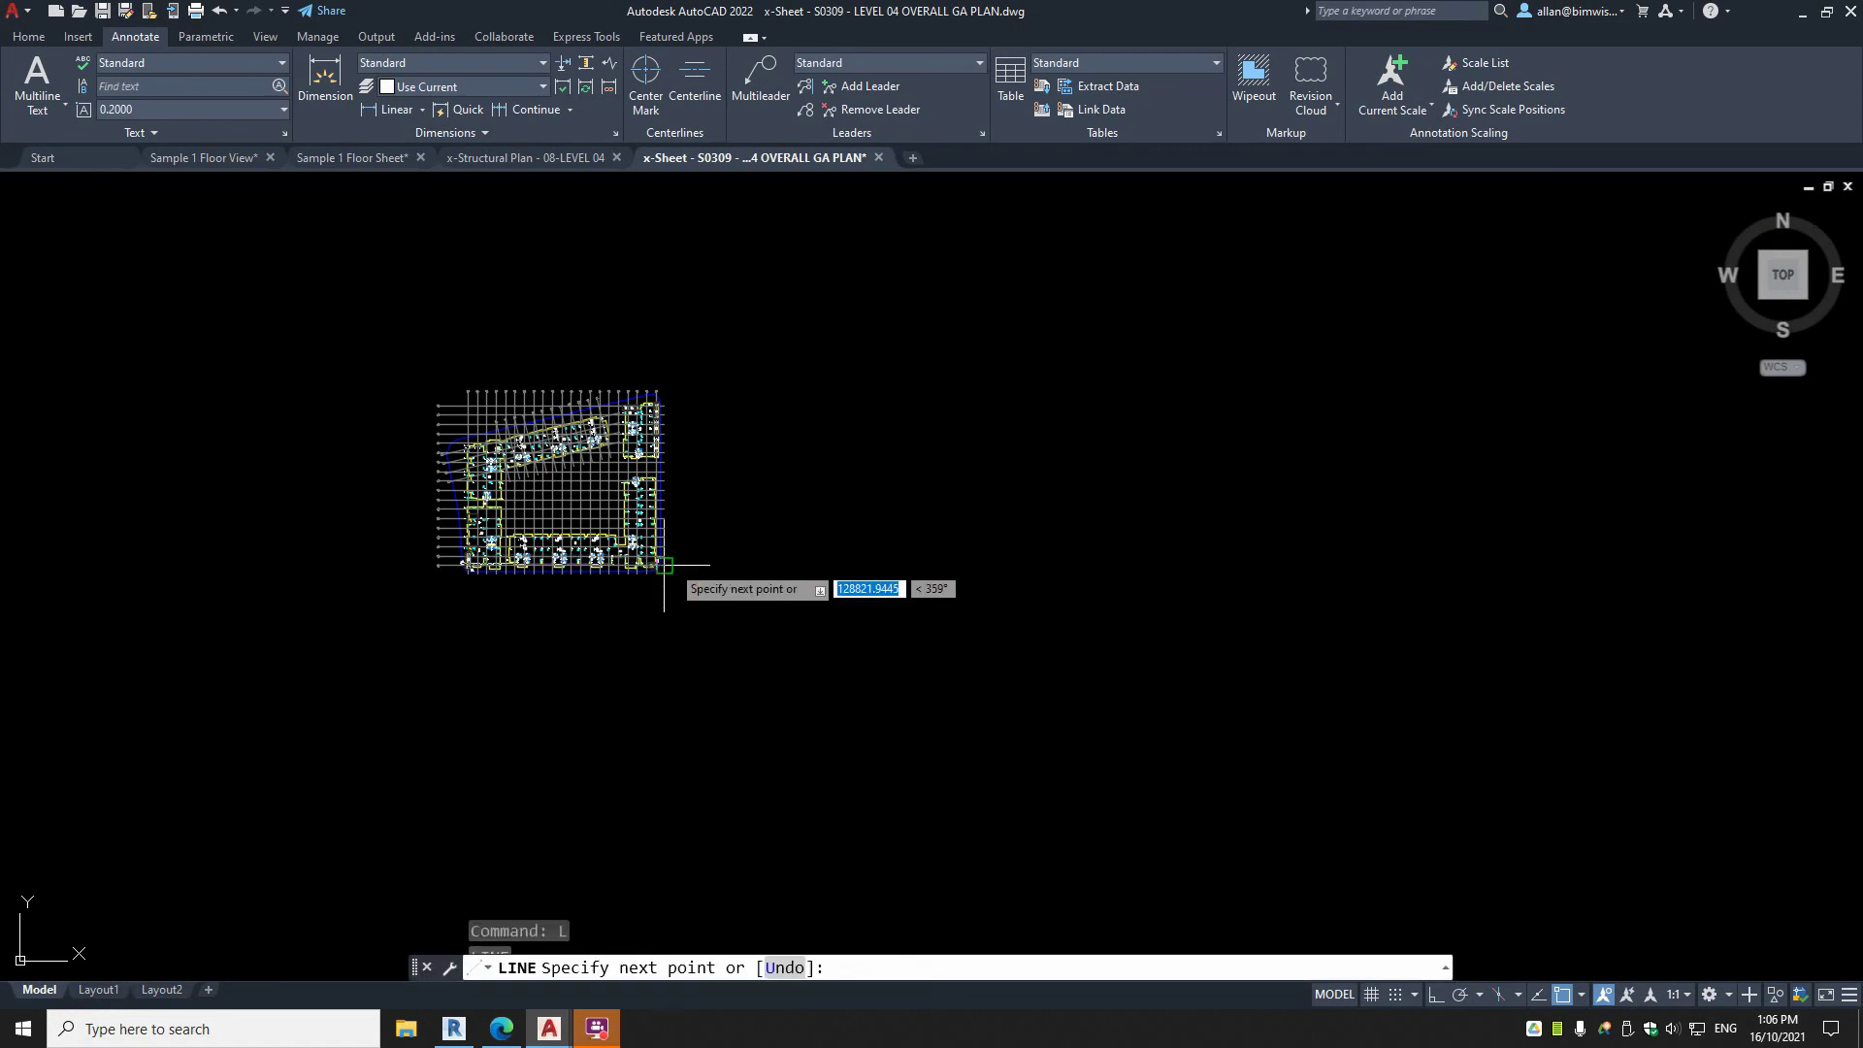
pyautogui.scroll(4, 426, 627)
pyautogui.click(427, 626)
pyautogui.press('Return')
pyautogui.scroll(5, 580, 521)
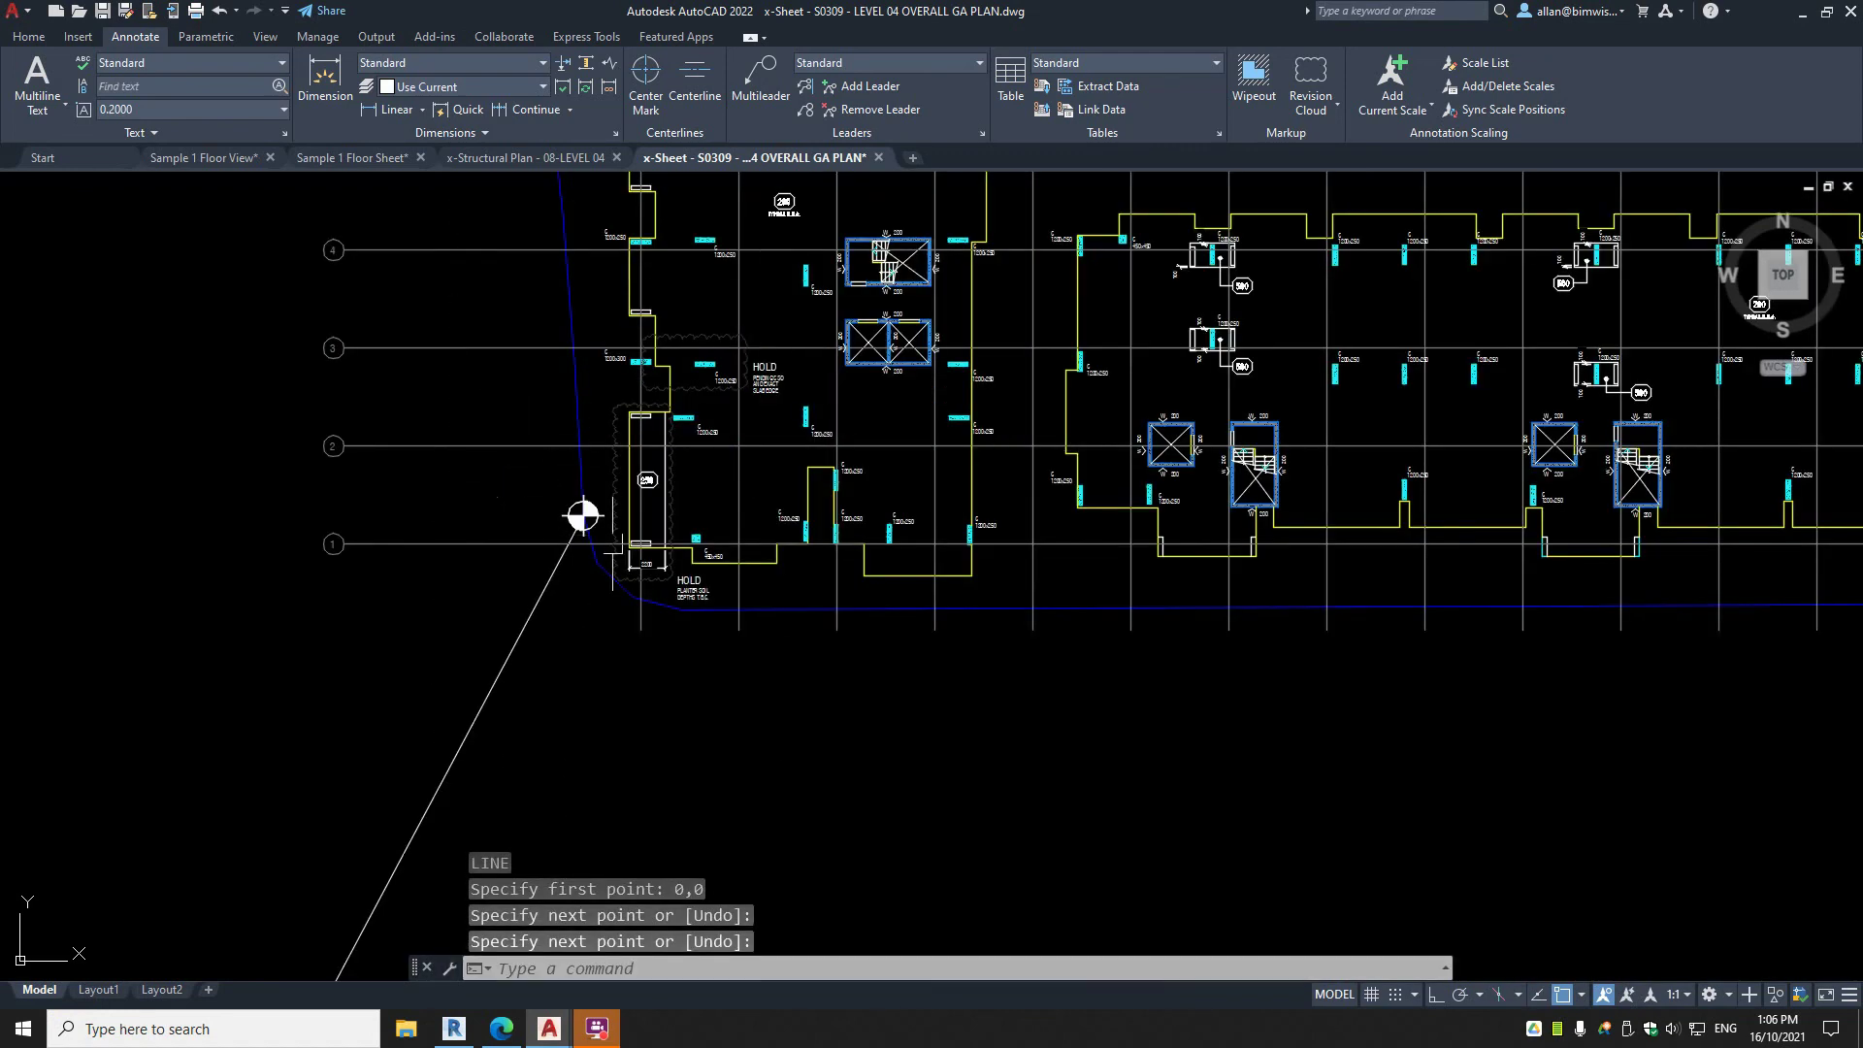
pyautogui.scroll(-4, 581, 522)
pyautogui.scroll(-3, 581, 521)
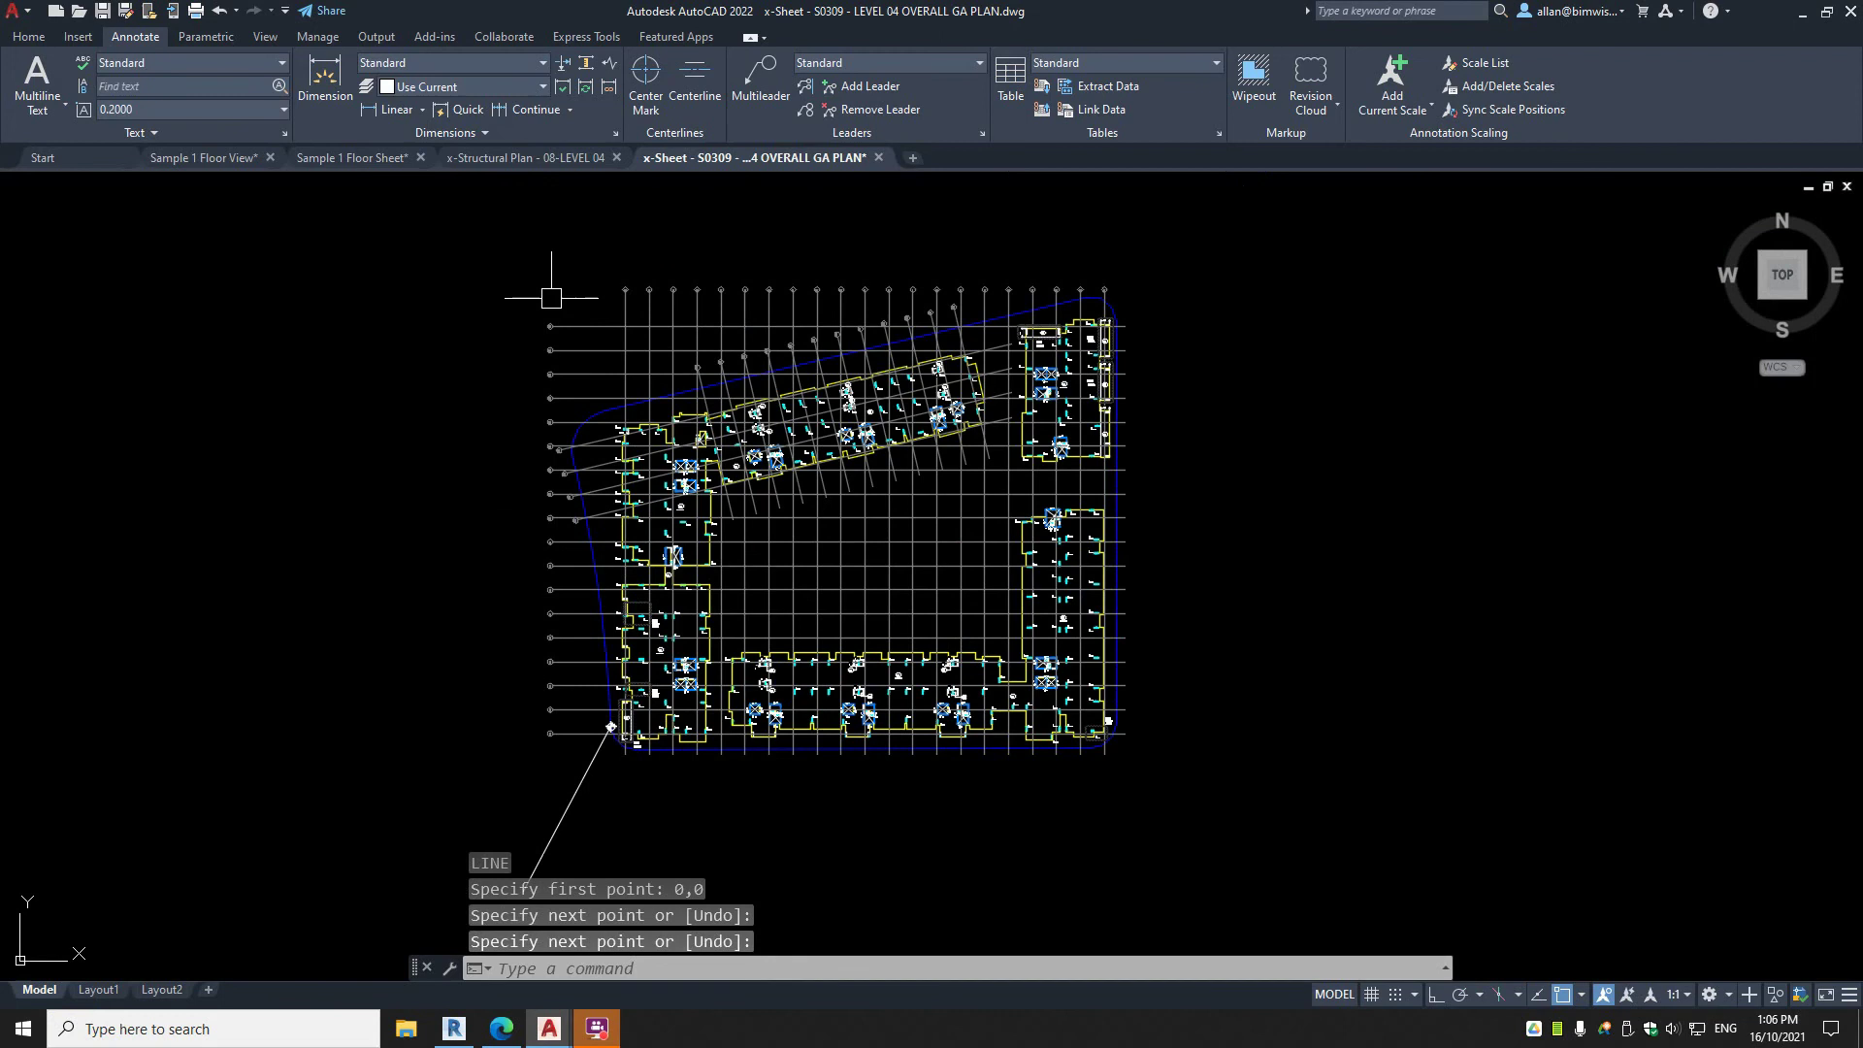
pyautogui.click(566, 161)
# Draw a LINE from 0,0 to the base point marker beside grid 1 on the Level 04 plan.
pyautogui.scroll(-5, 617, 541)
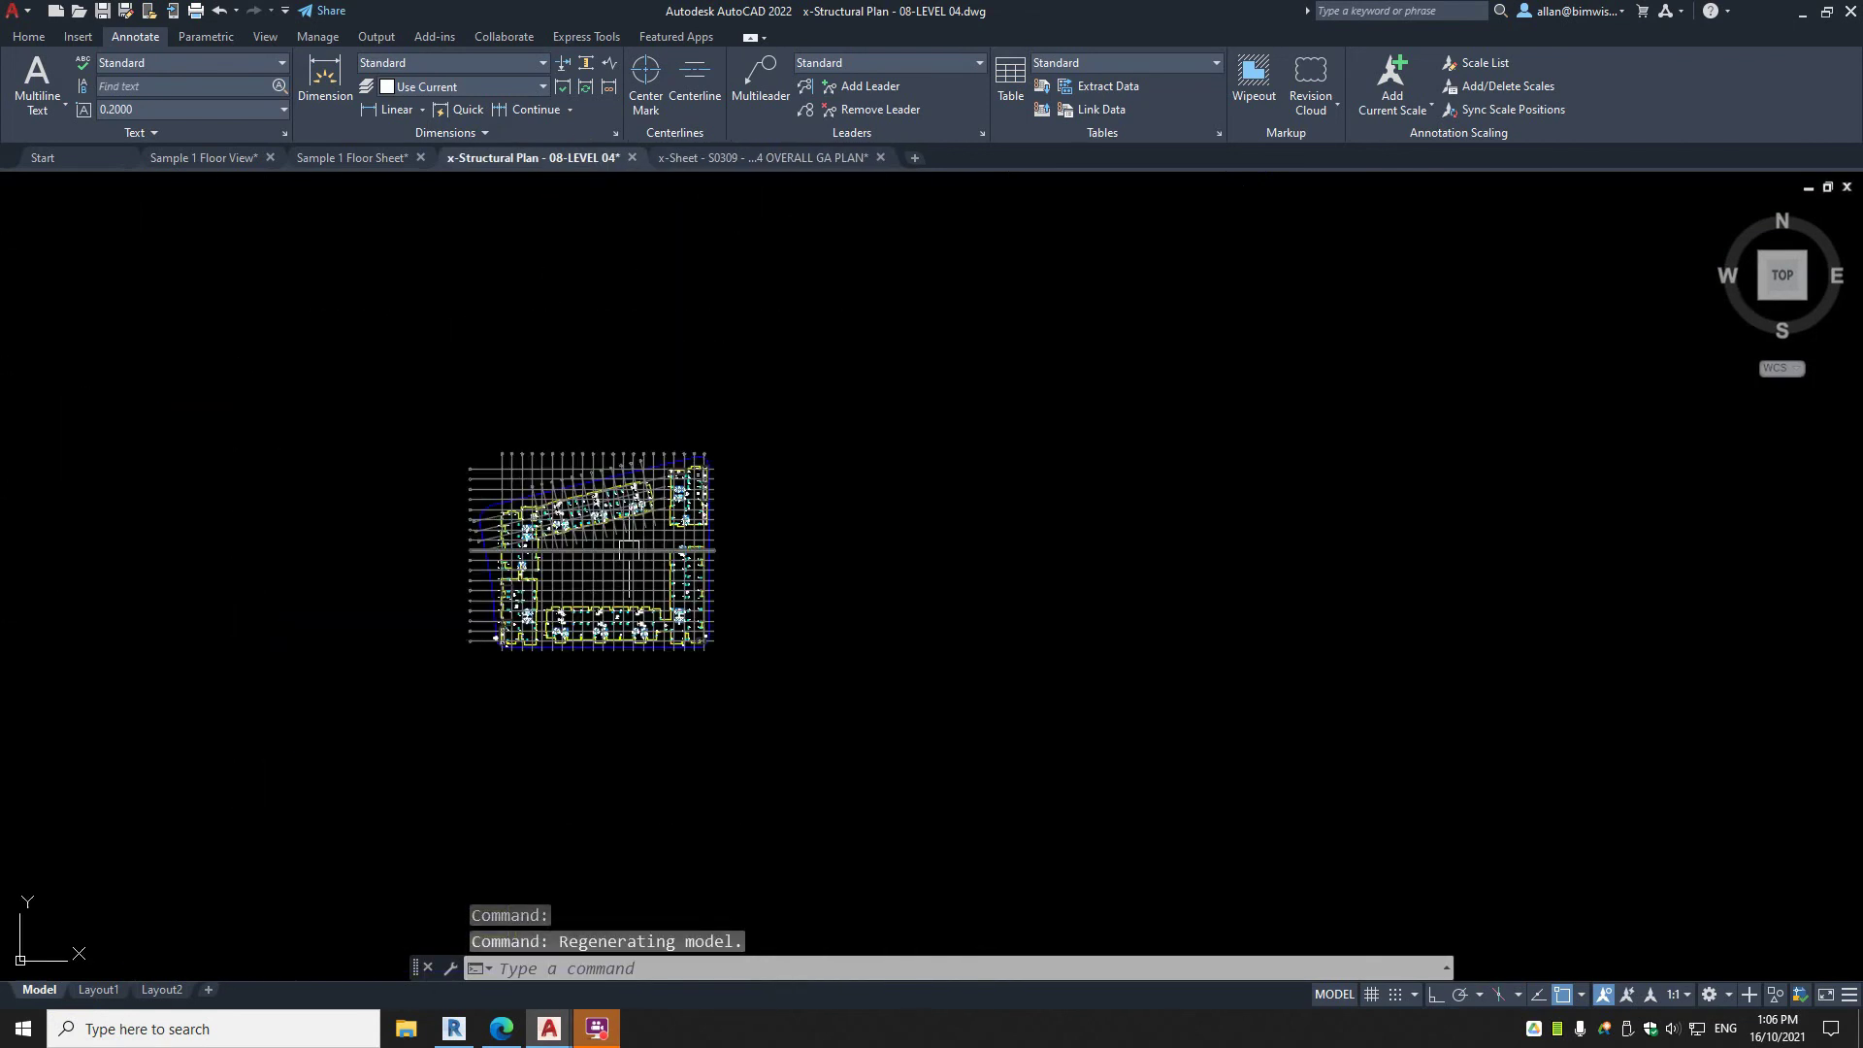
pyautogui.write('l')
pyautogui.press('Return')
pyautogui.write('0,0')
pyautogui.press('Return')
pyautogui.scroll(6, 470, 677)
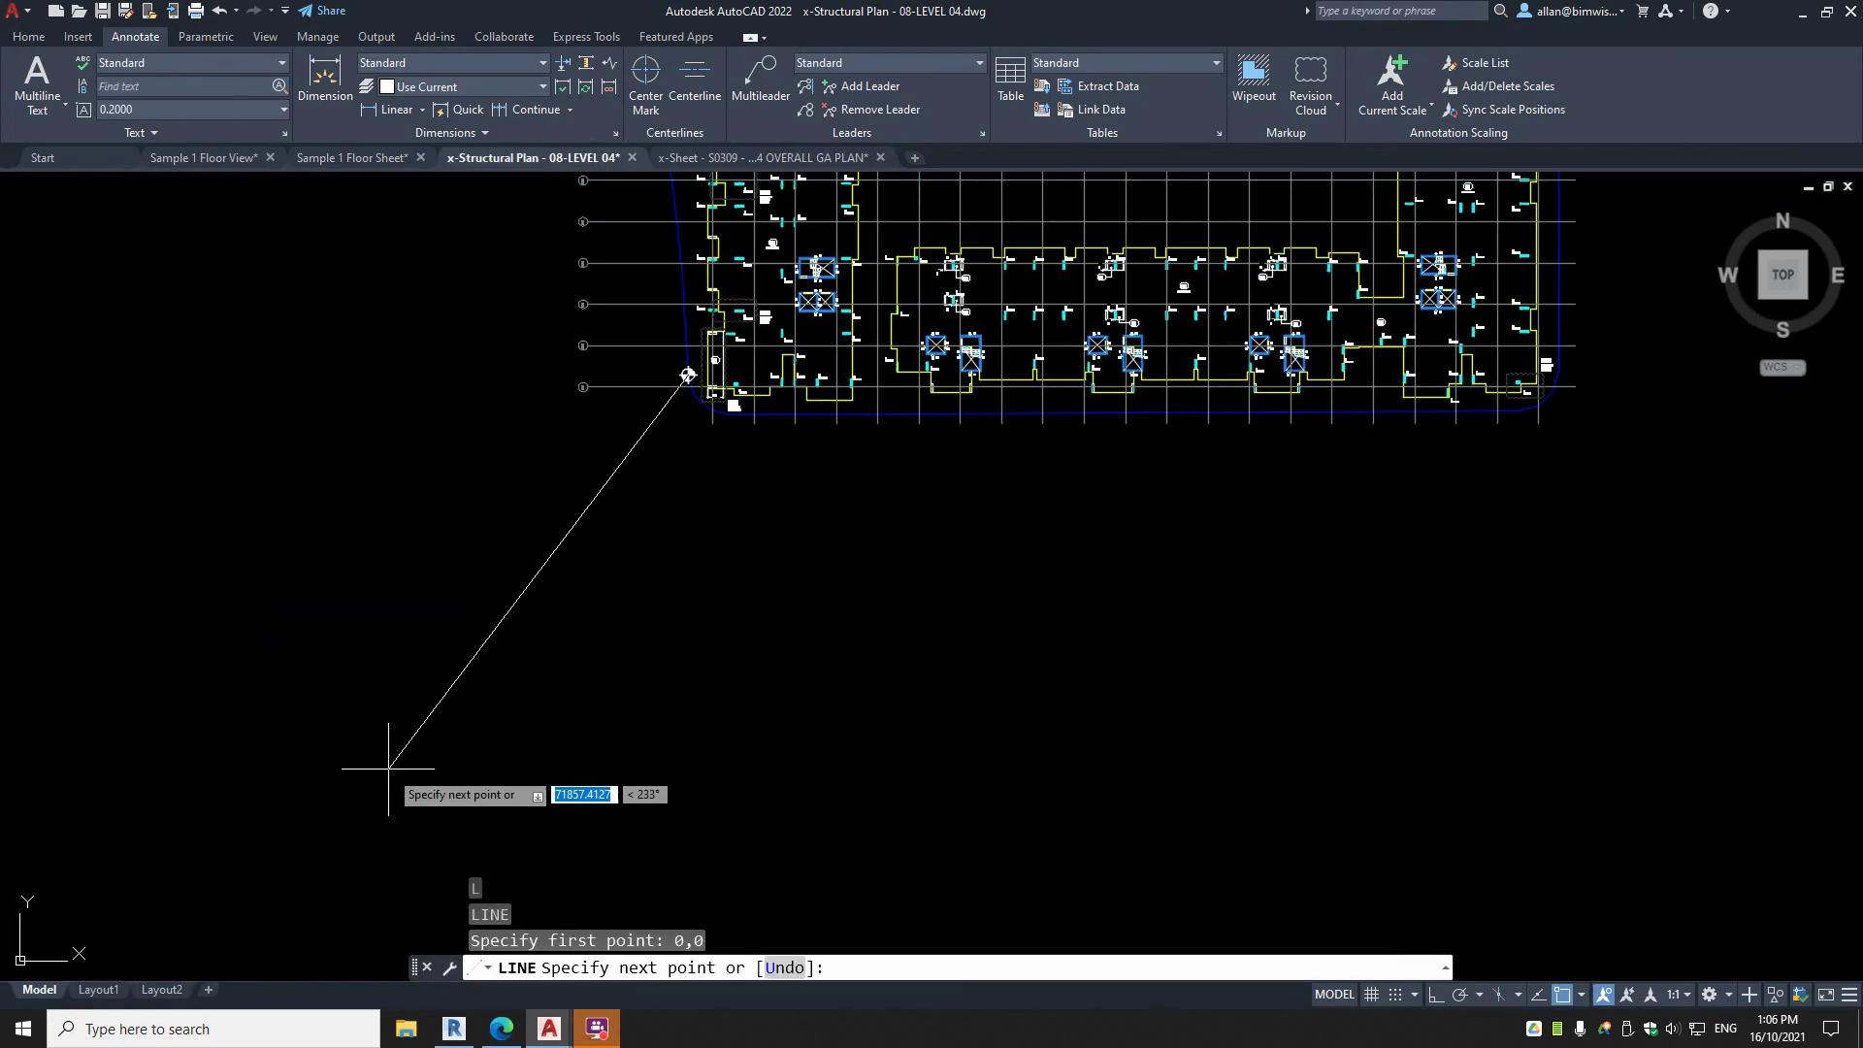
pyautogui.click(403, 738)
pyautogui.press('Return')
pyautogui.scroll(3, 693, 351)
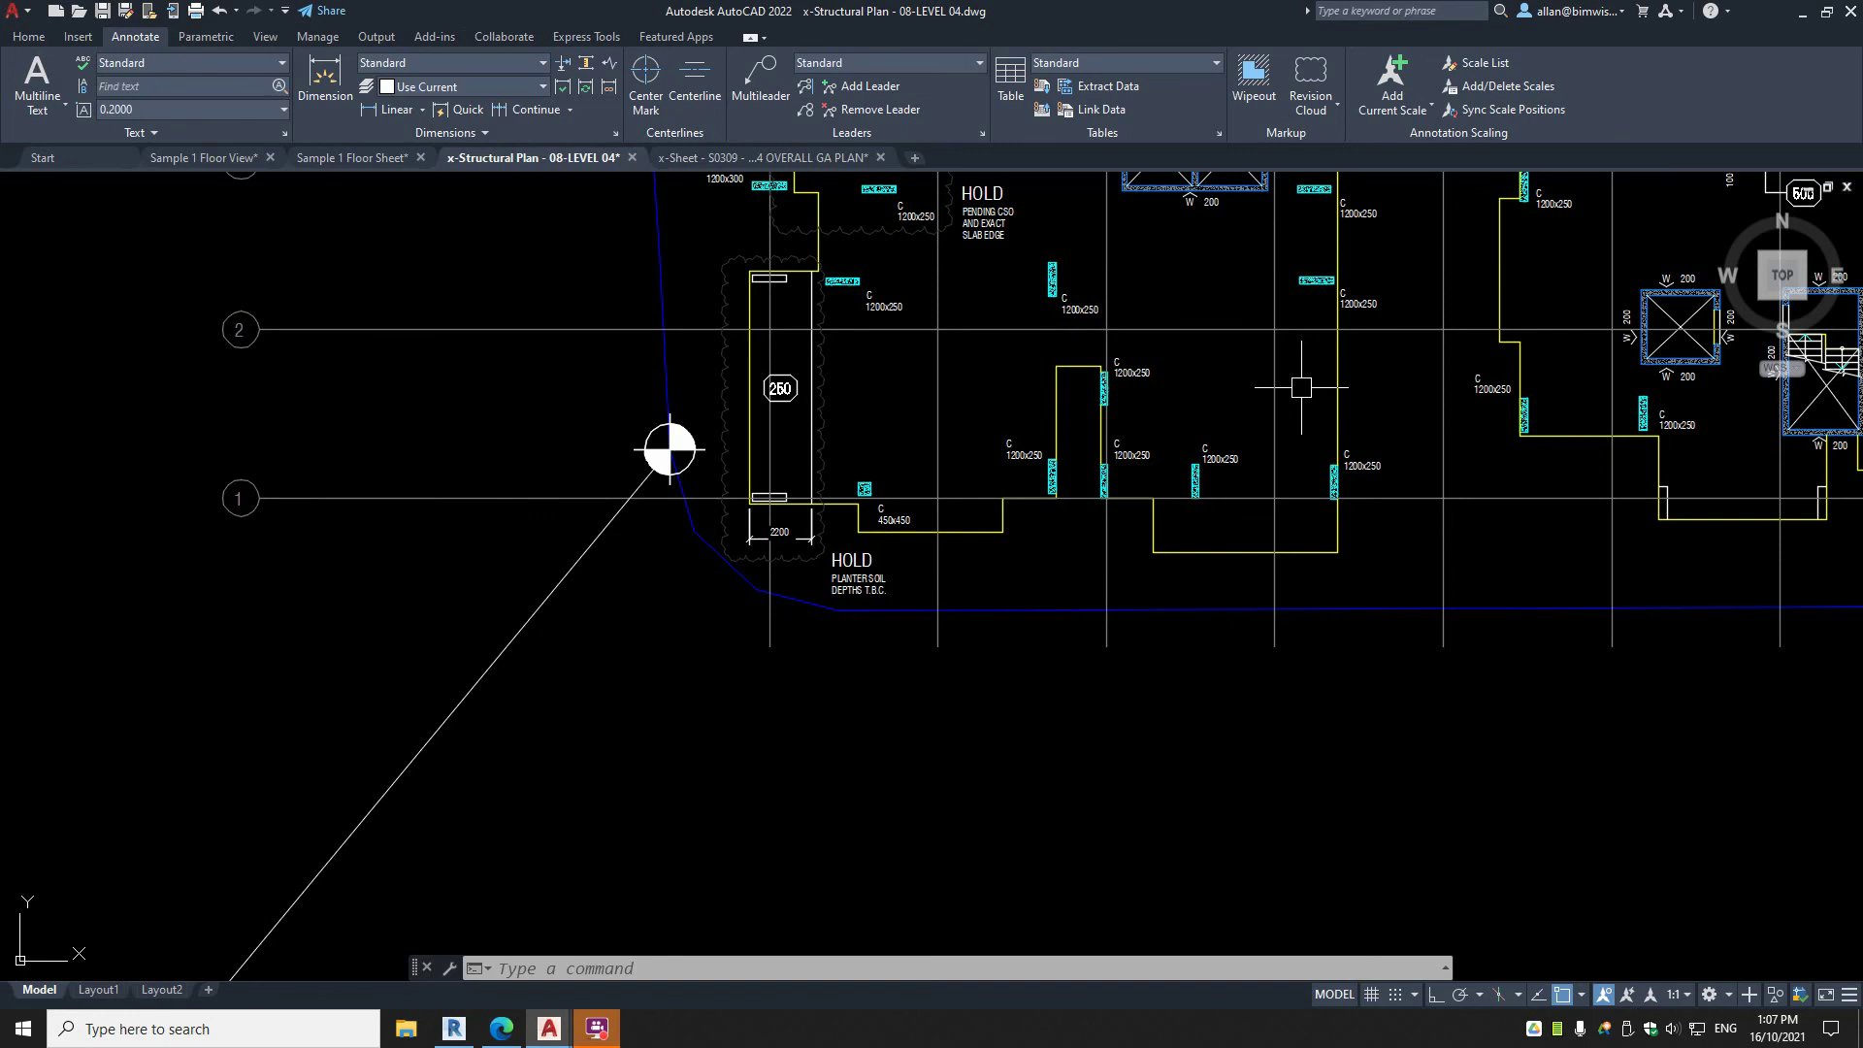
pyautogui.moveTo(1817, 277)
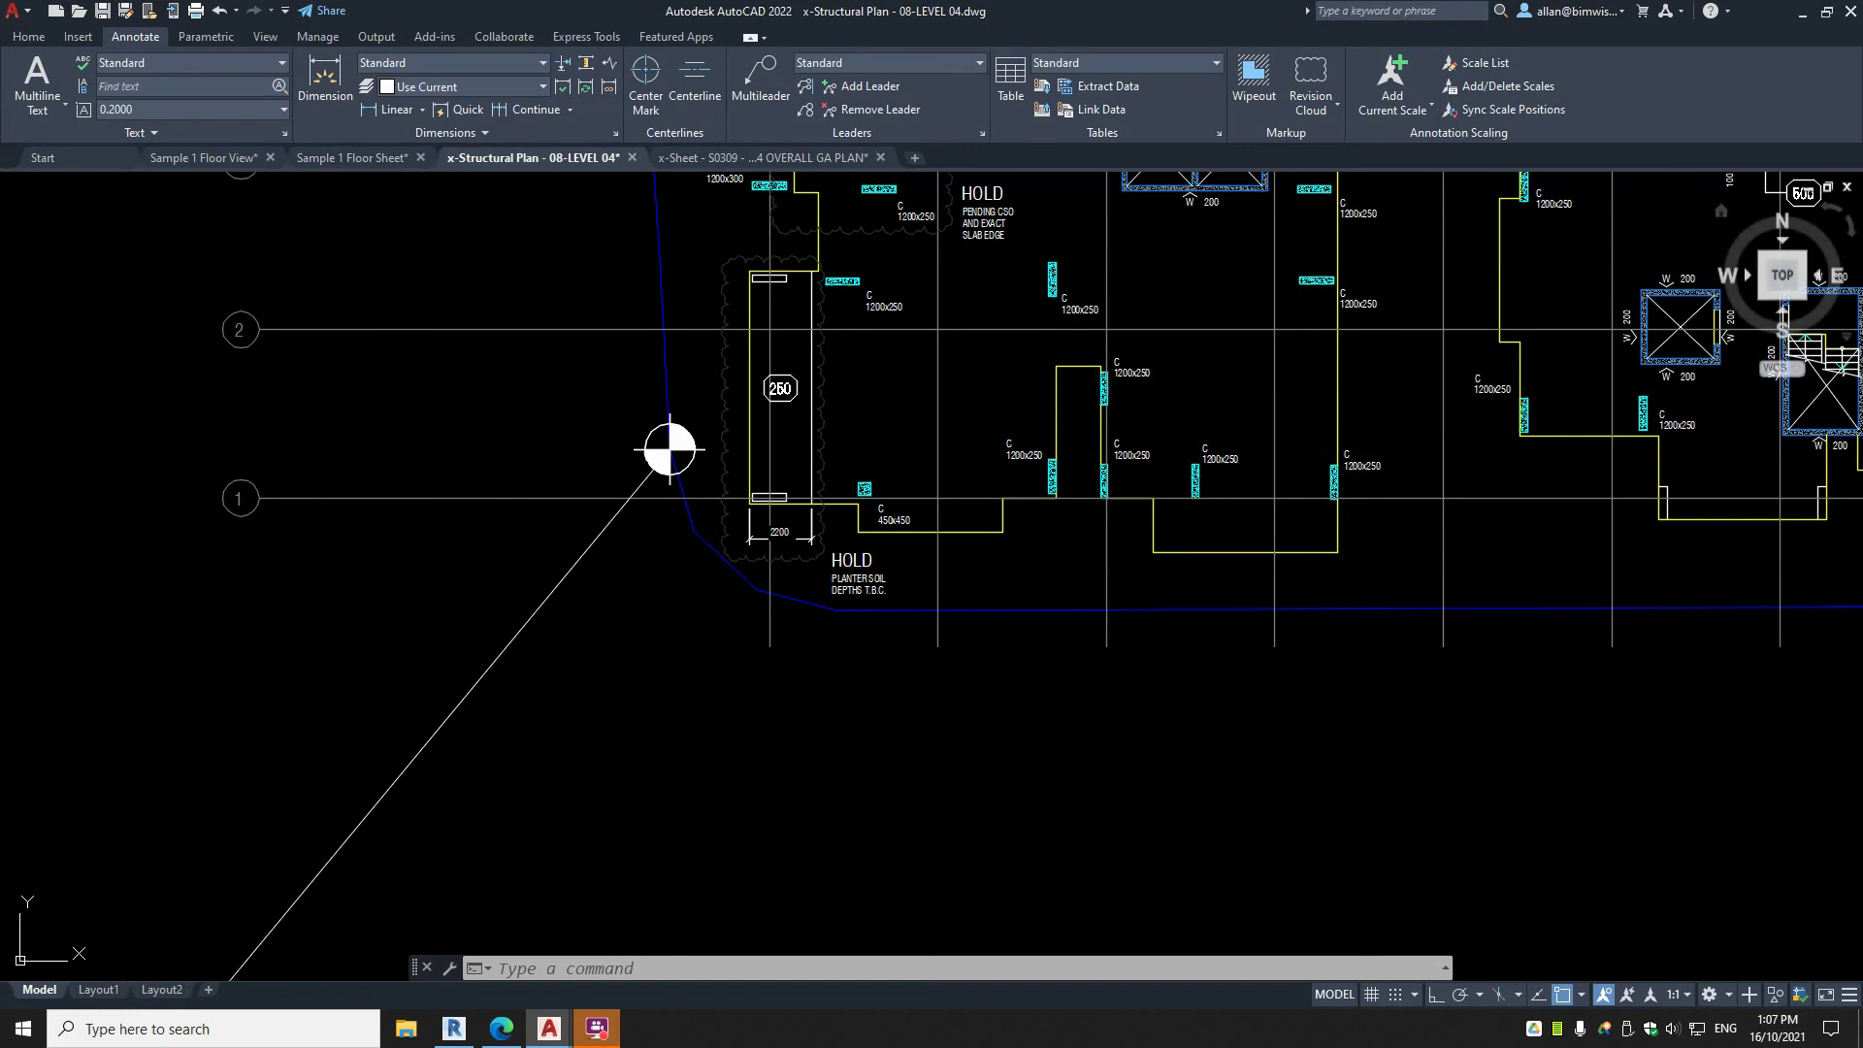